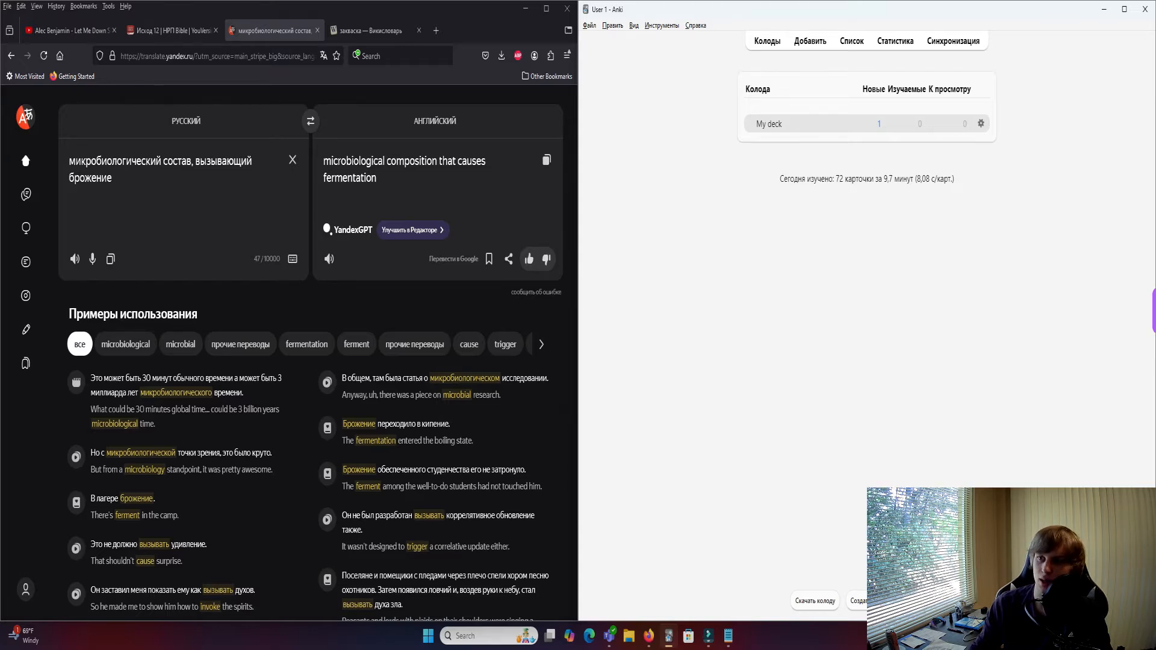
click(809, 41)
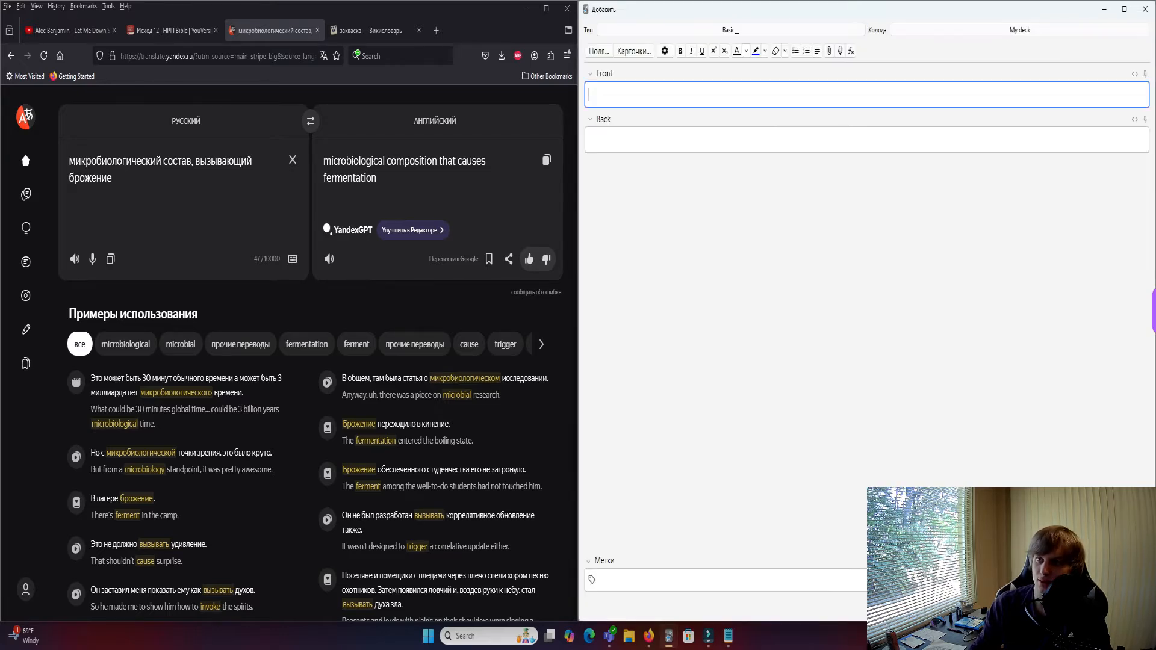
click(1145, 9)
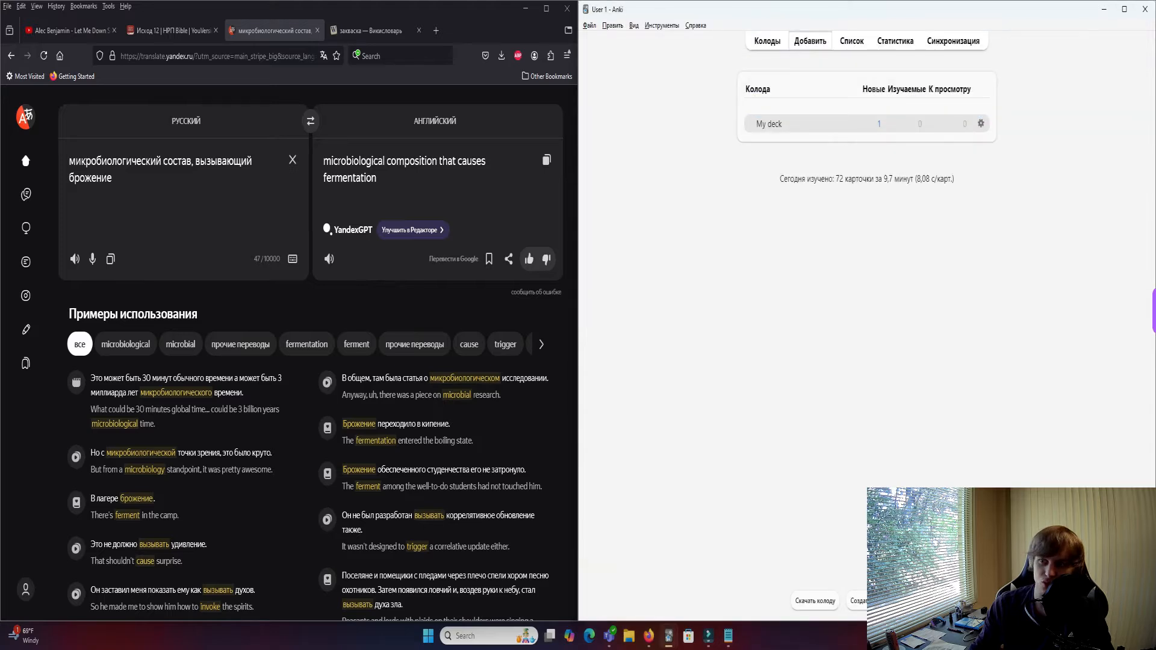
click(809, 41)
click(1145, 9)
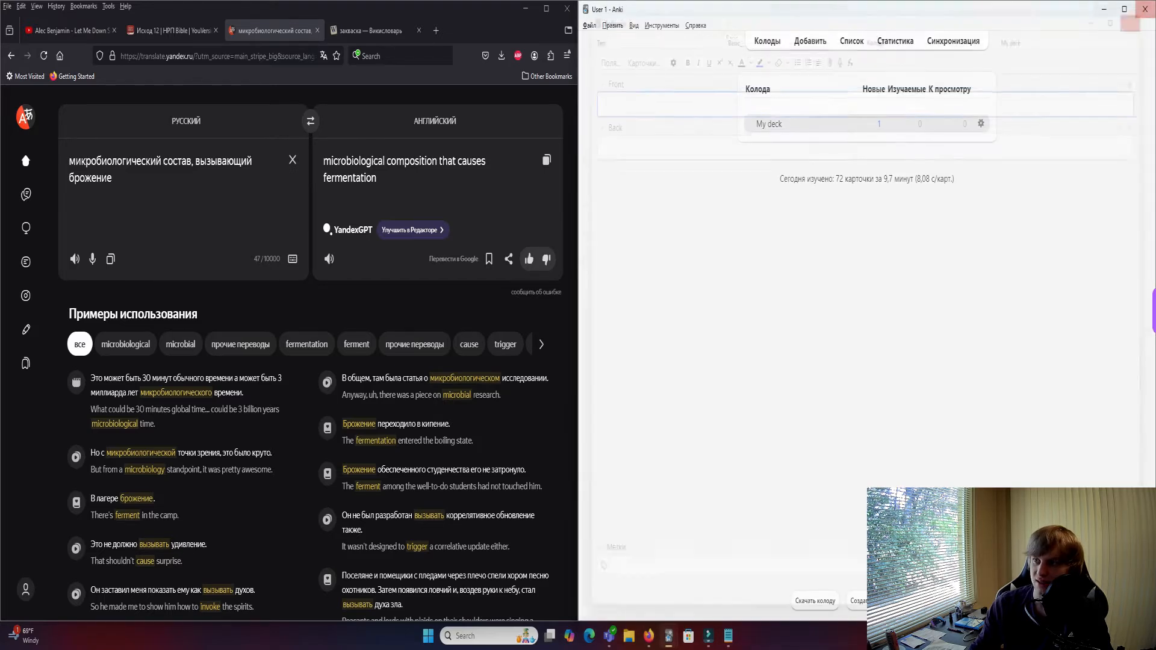
View the deck statistics, examine the graph of added cards over 1 year, and close the statistics.
click(895, 41)
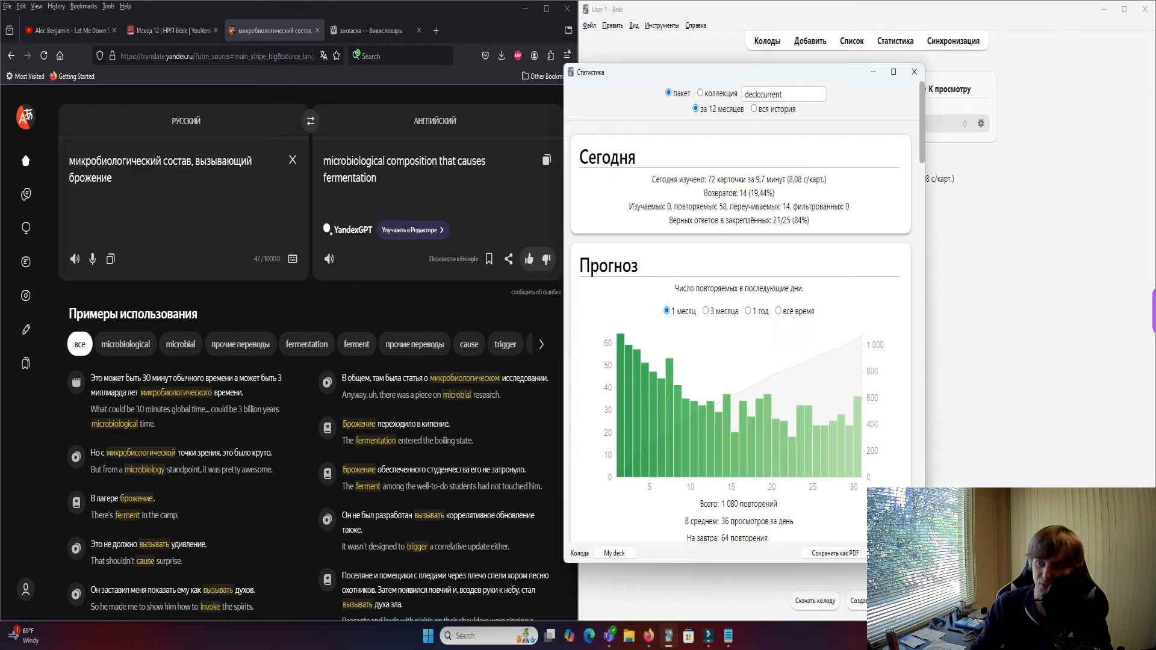
scroll(741, 332, down, 5)
scroll(740, 331, down, 15)
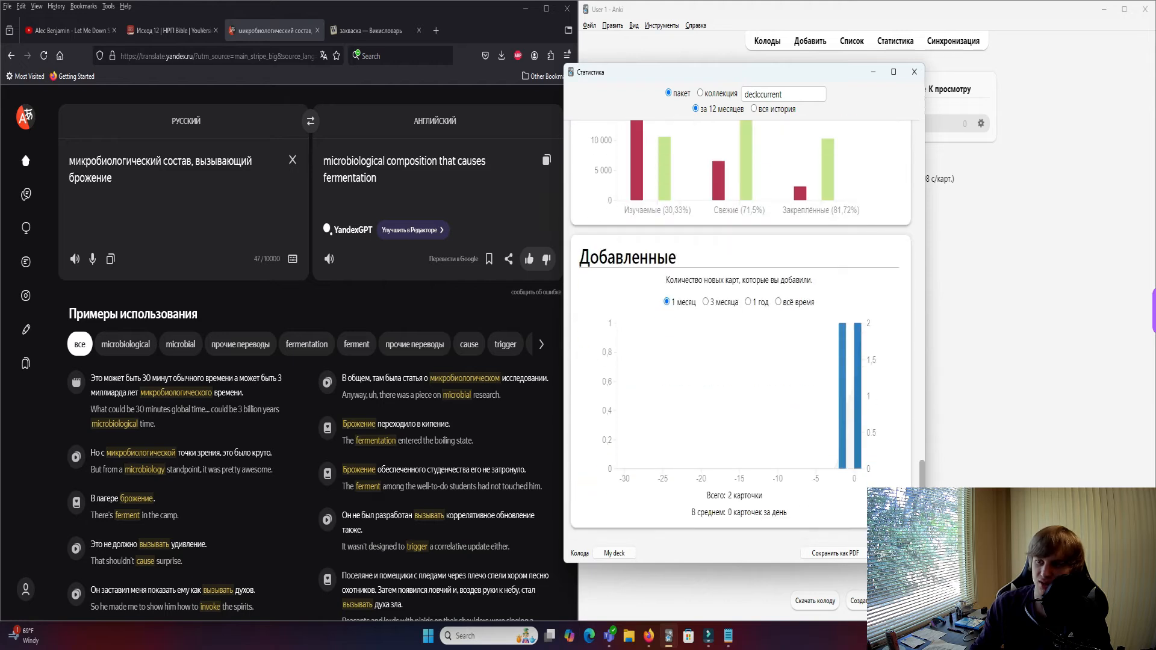
drag(706, 495, 728, 513)
click(787, 513)
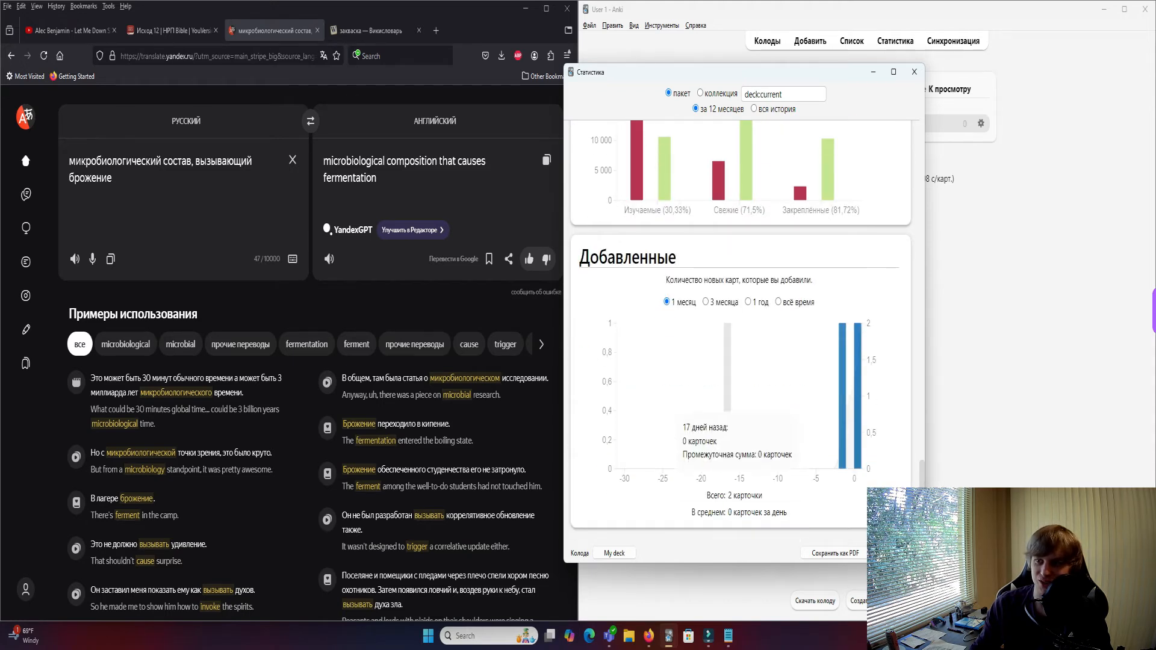
click(749, 301)
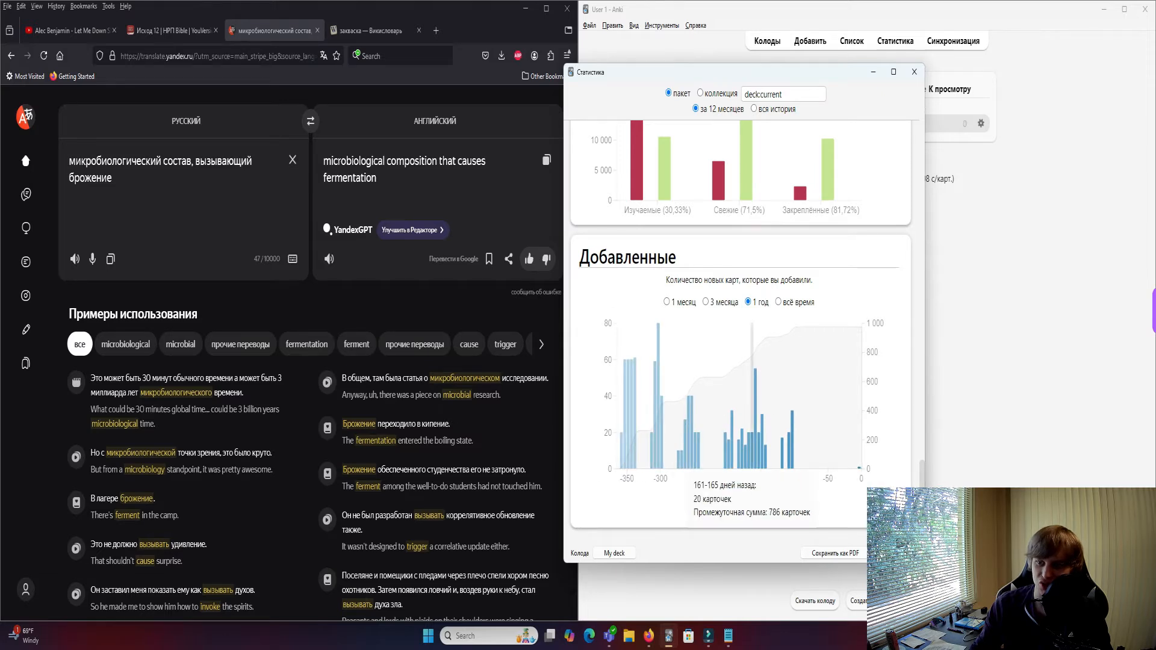
mouse_move(634, 438)
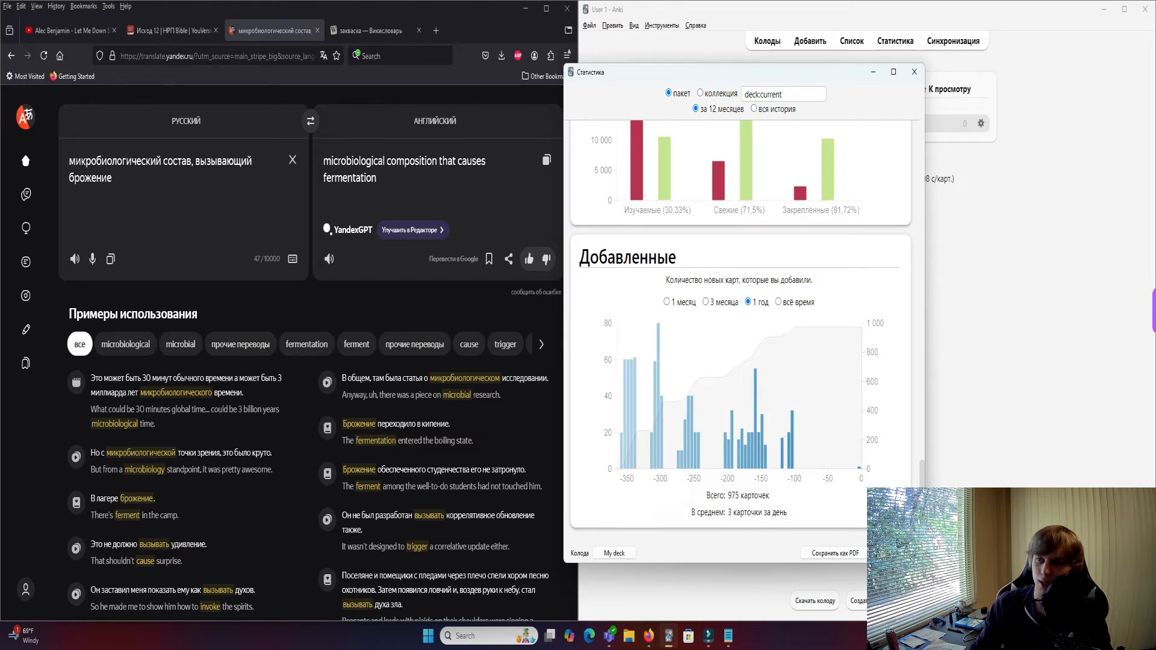
click(913, 72)
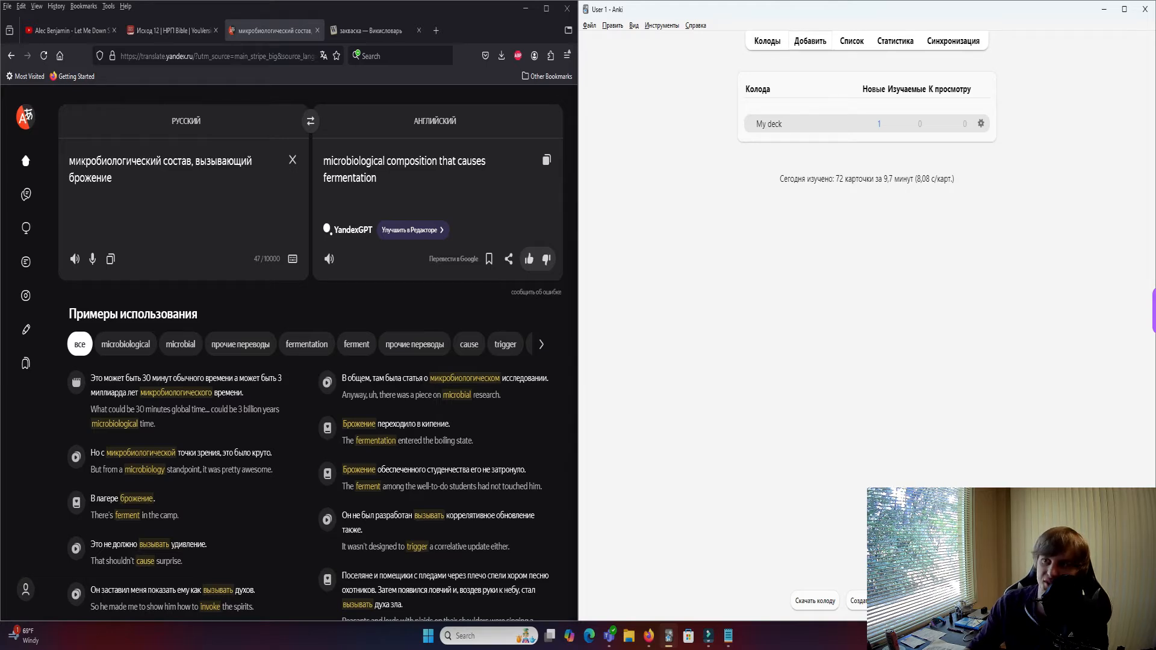
Open a blank Basic card for My deck and switch to the YouTube page in the browser.
click(813, 43)
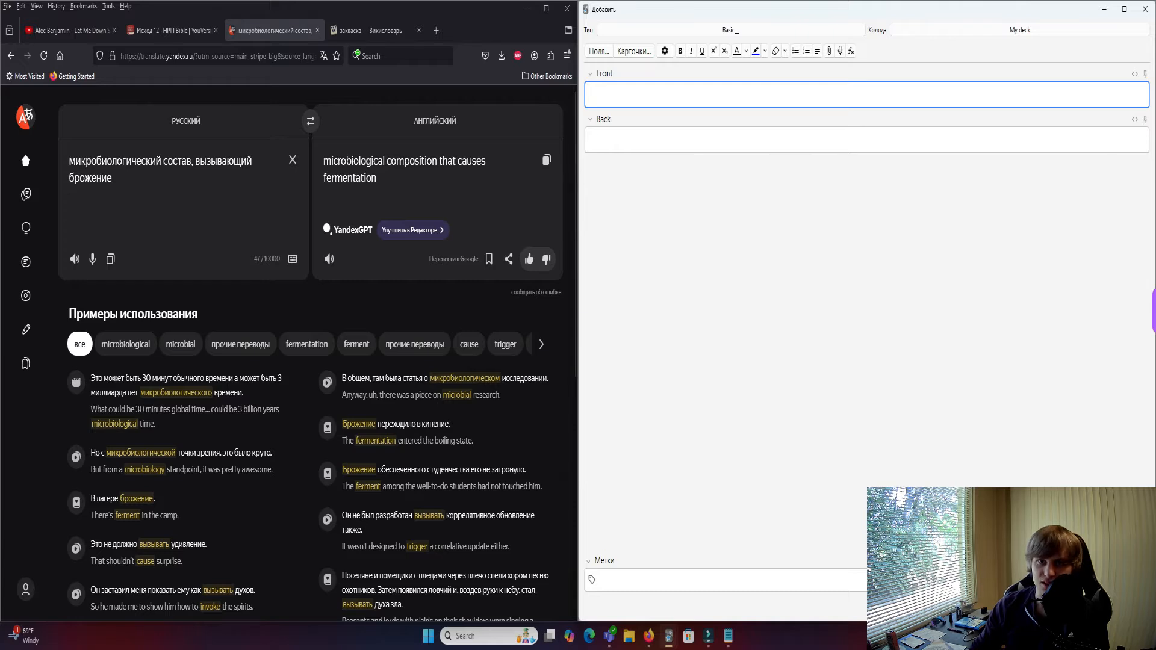
click(172, 31)
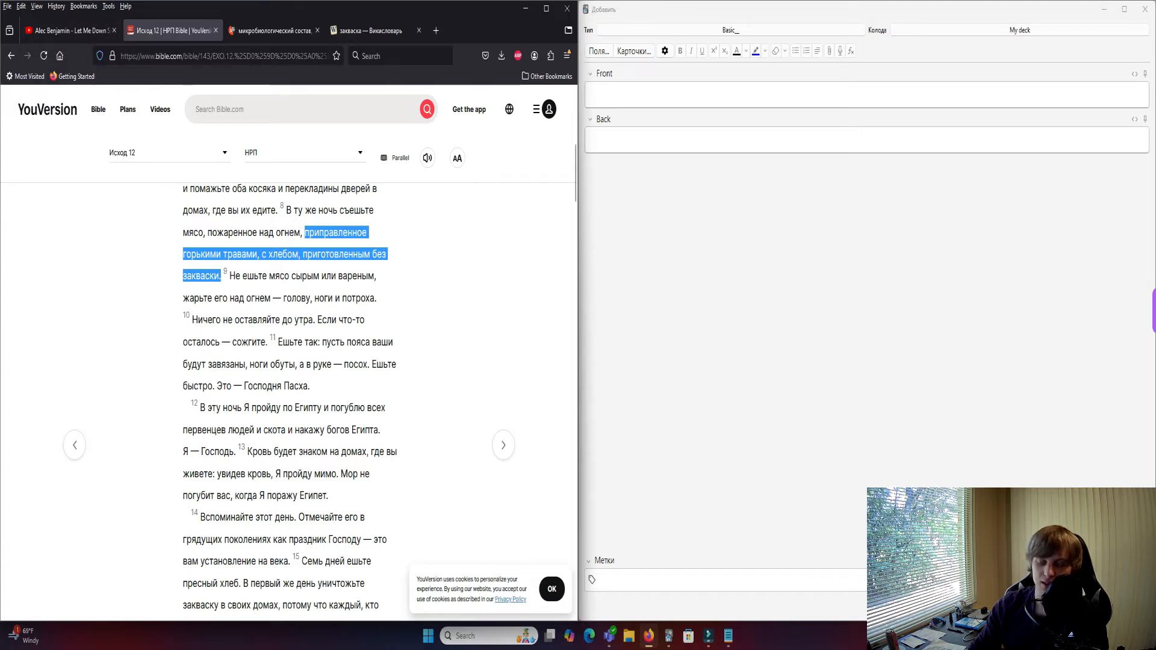
click(68, 30)
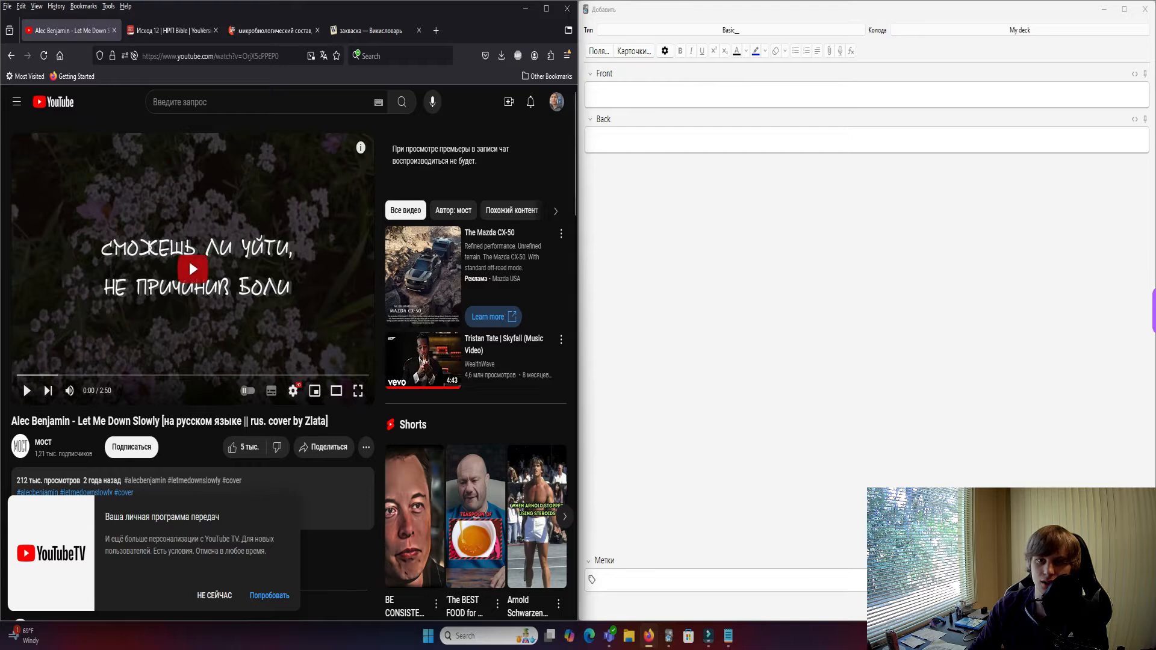
Search YouTube for "the люди" and open the channel The Люди.
key(slash)
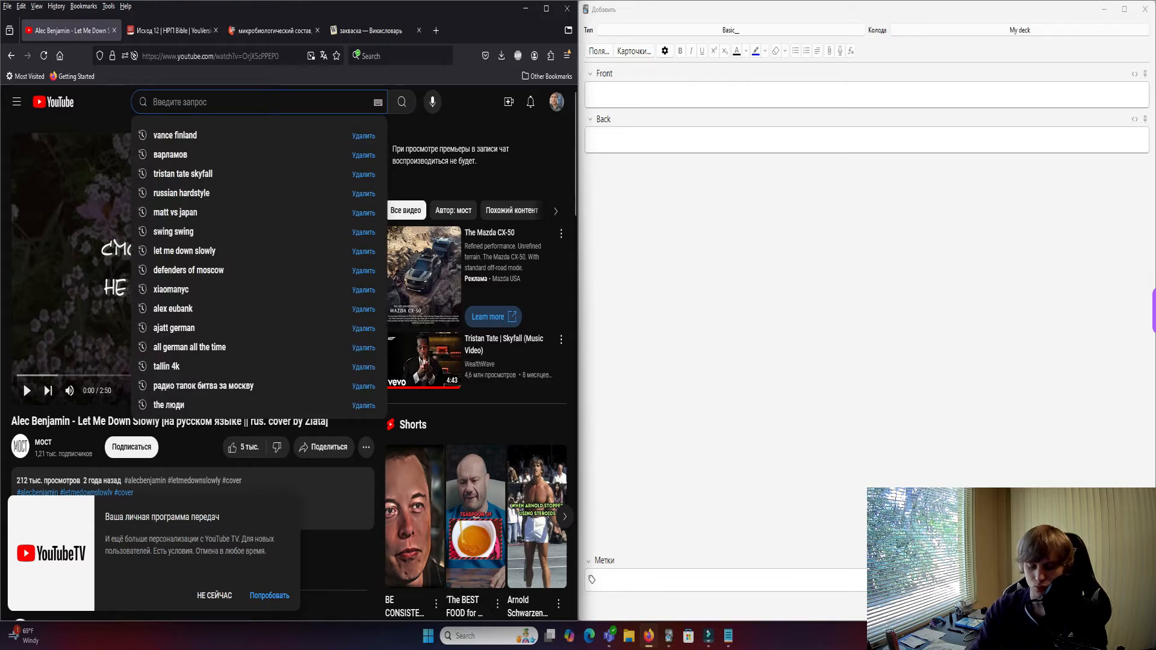
text(еру)
key(BackSpace)
key(BackSpace)
key(BackSpace)
text(the)
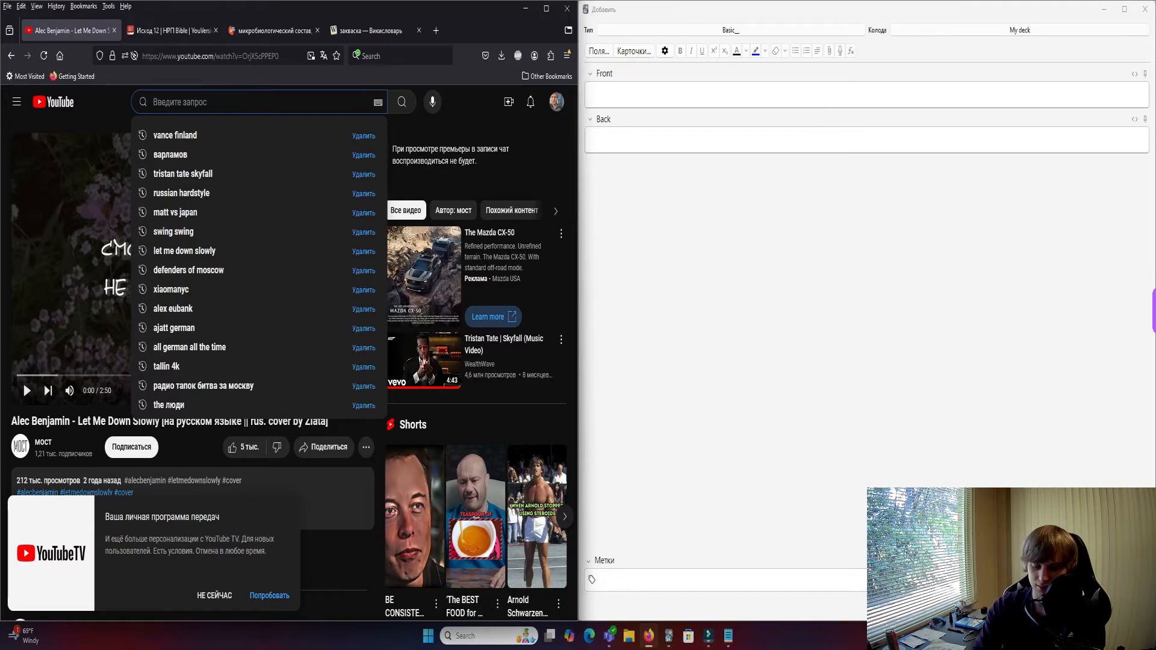
text( люд)
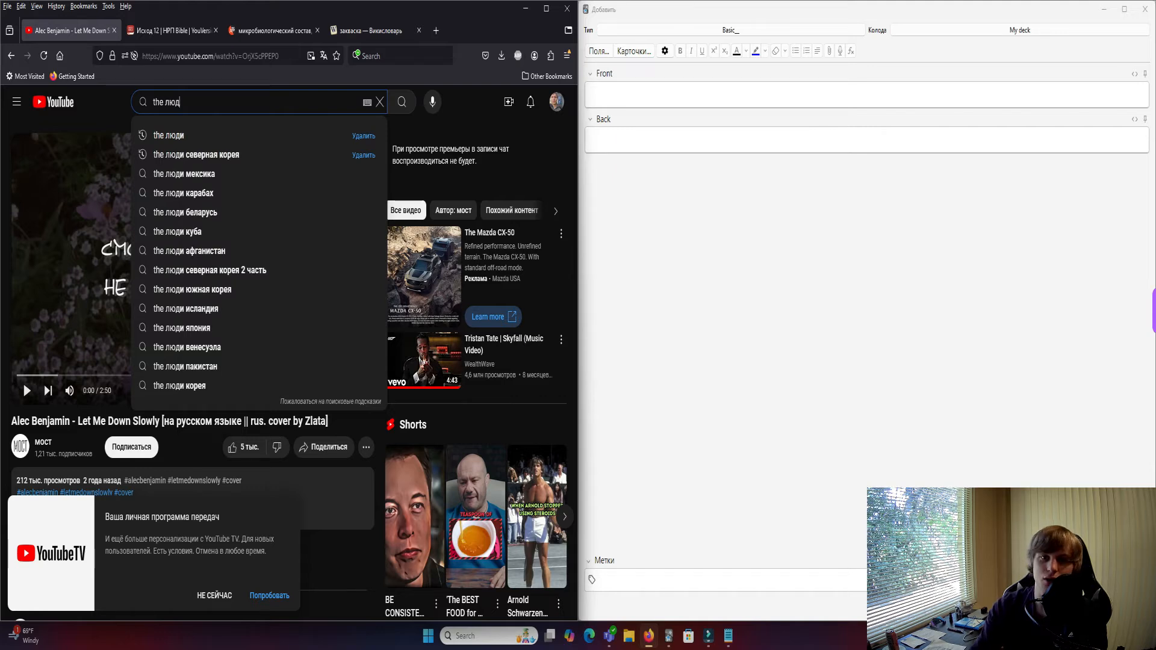
click(169, 135)
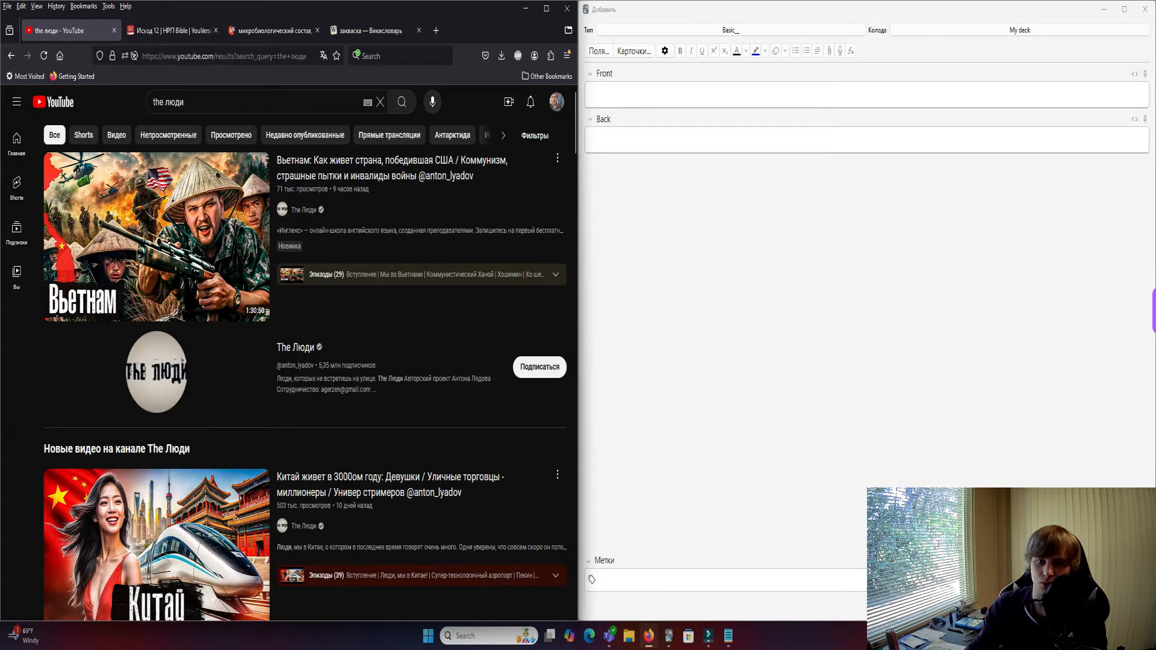
click(157, 372)
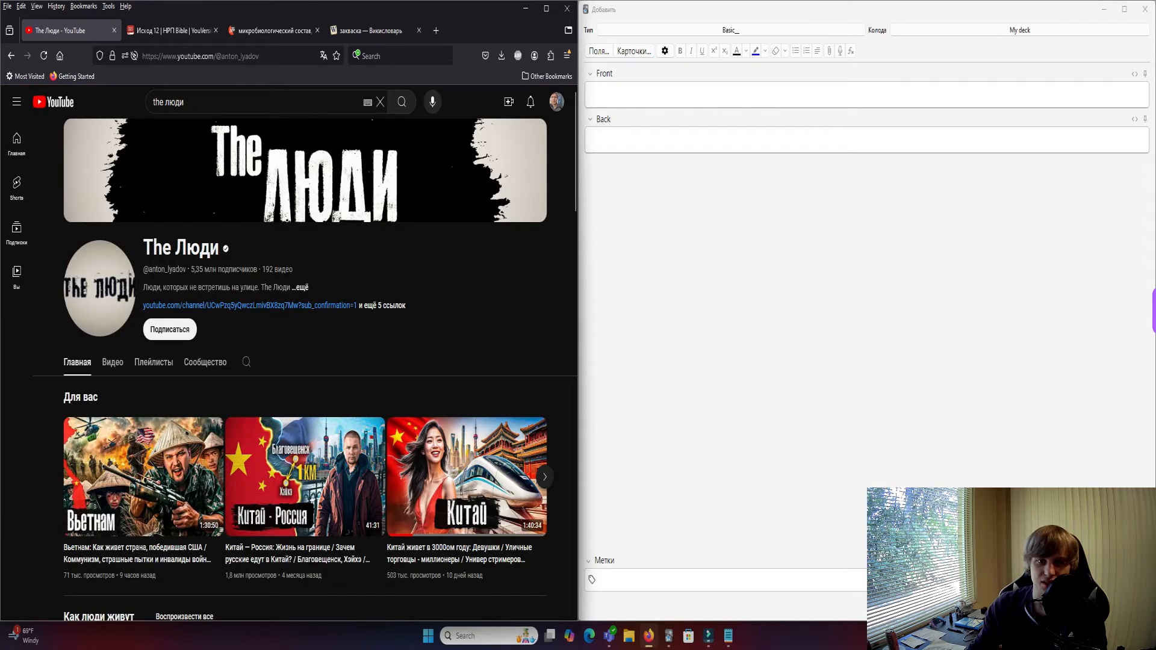
Sort the channel's videos by popularity, open the video "Реальная жизнь в Северной Корее" and pause it.
click(112, 361)
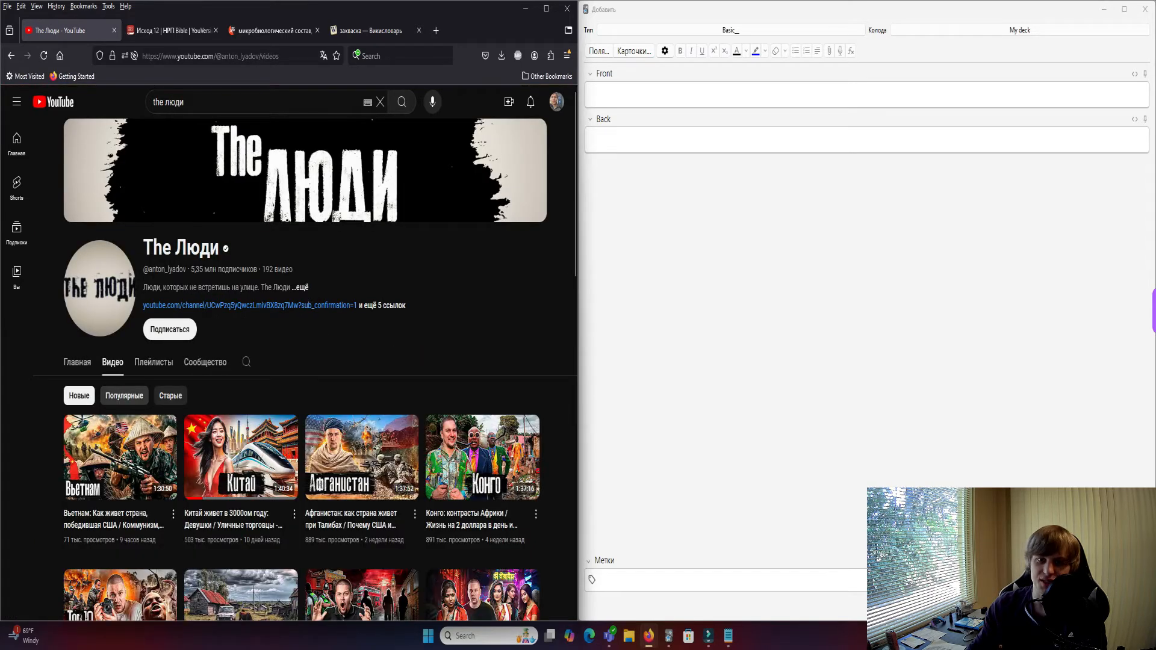
click(124, 395)
scroll(124, 395, down, 1)
click(114, 397)
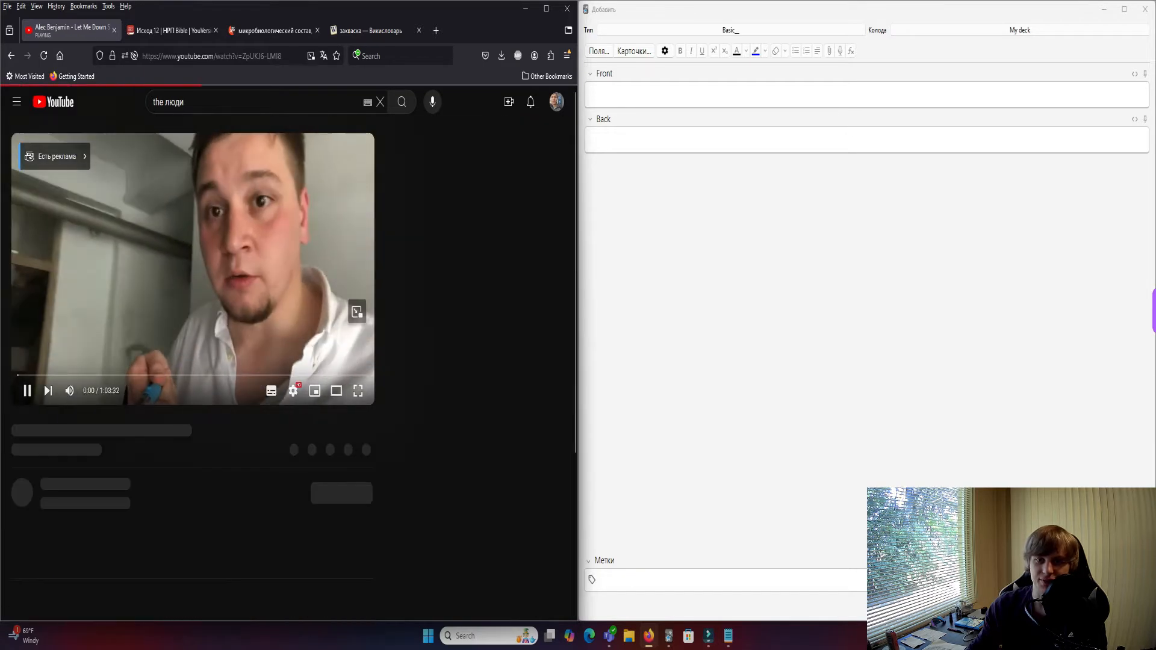
key(space)
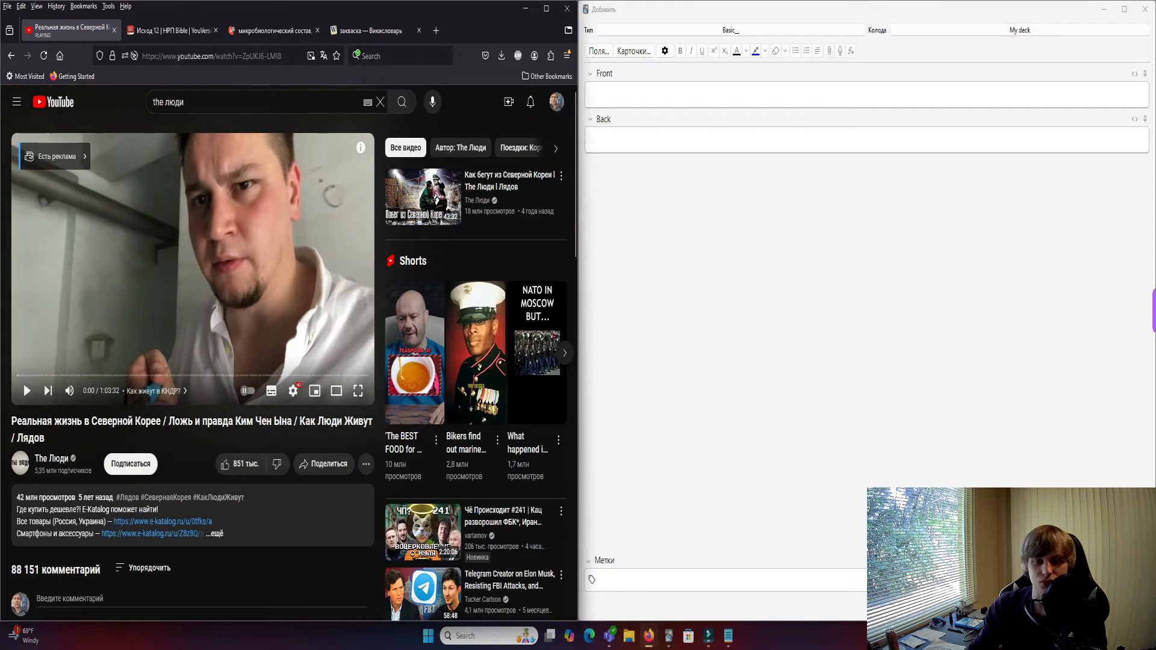
Expand the video's description and show the video's transcript.
click(97, 498)
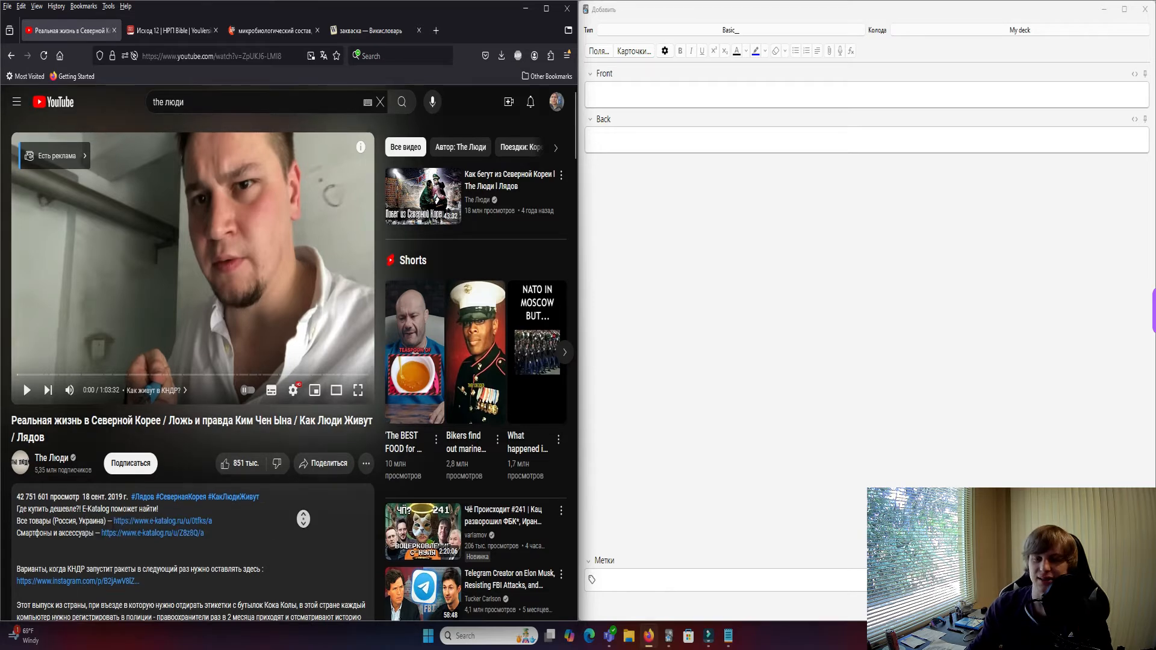
scroll(192, 361, down, 4)
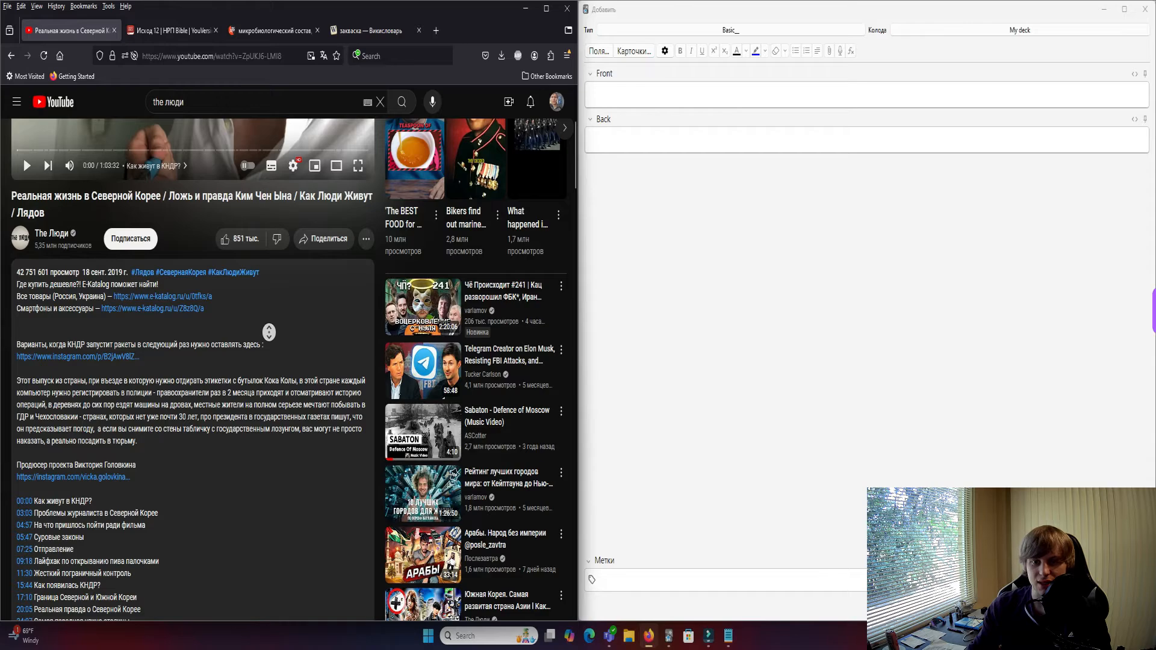
scroll(269, 332, down, 5)
middle_click(255, 362)
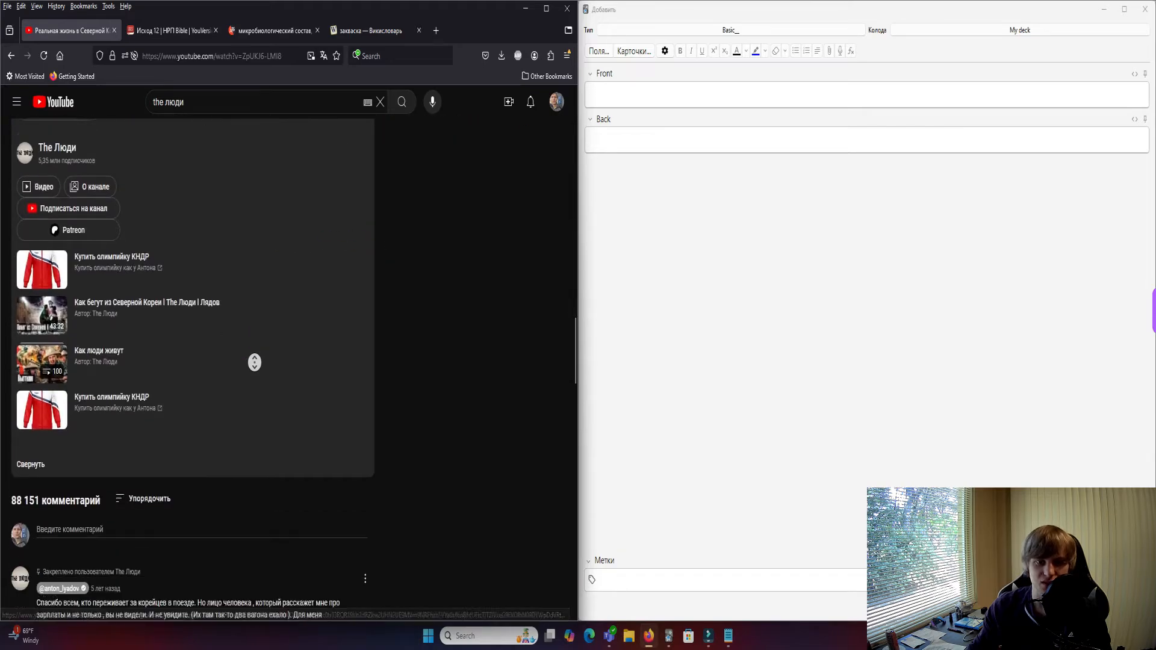
middle_click(355, 362)
middle_click(354, 362)
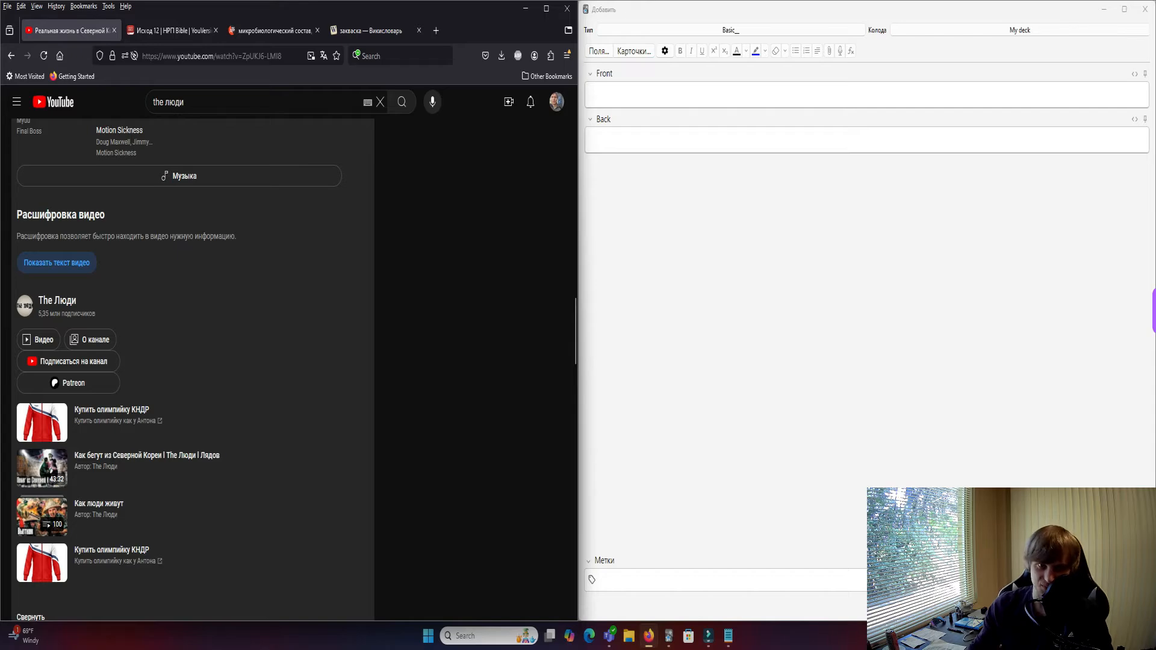
click(56, 263)
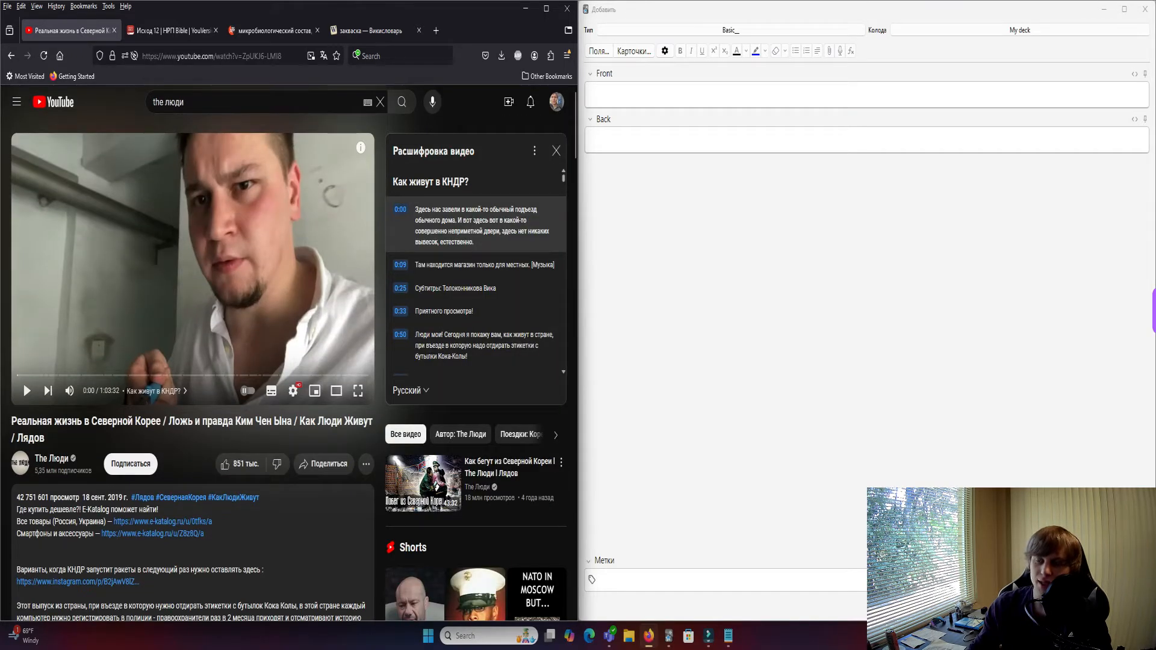
Look through the Russian transcript down to its end and check the video's title.
scroll(476, 271, down, 20)
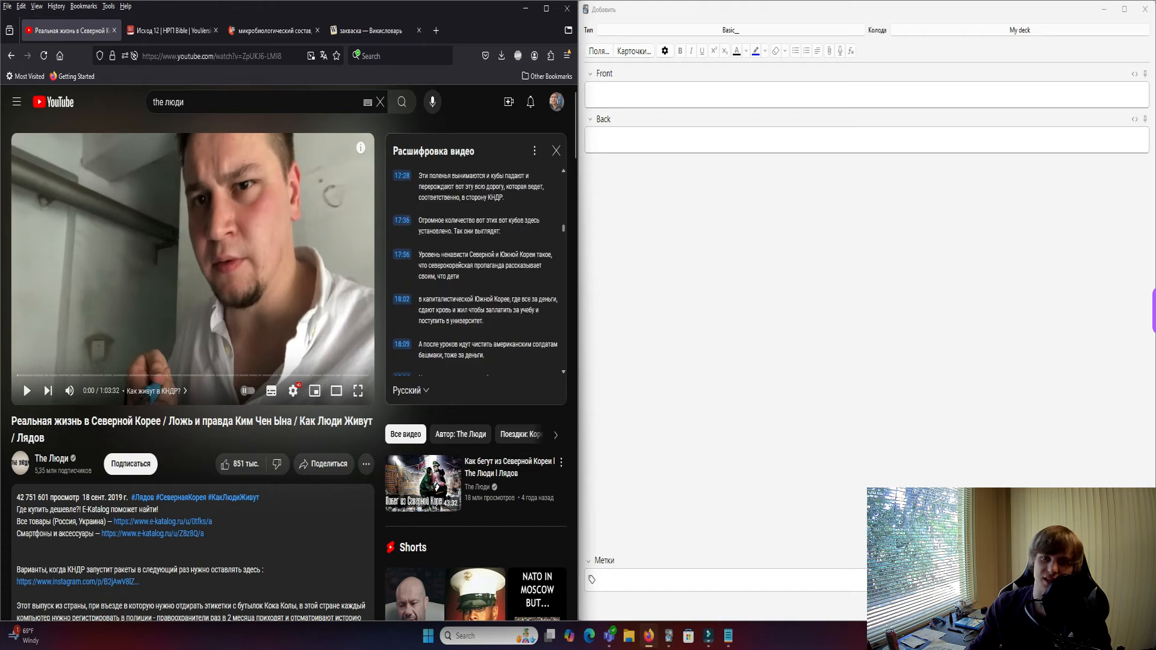
scroll(475, 271, up, 15)
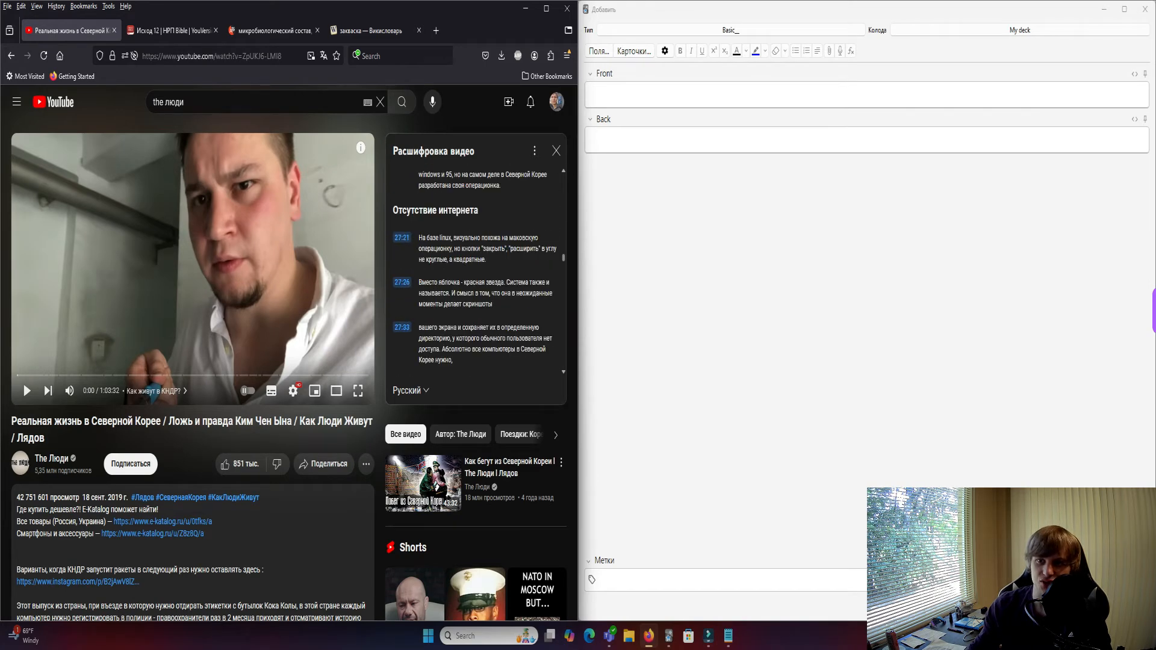
scroll(475, 271, up, 12)
scroll(476, 271, down, 18)
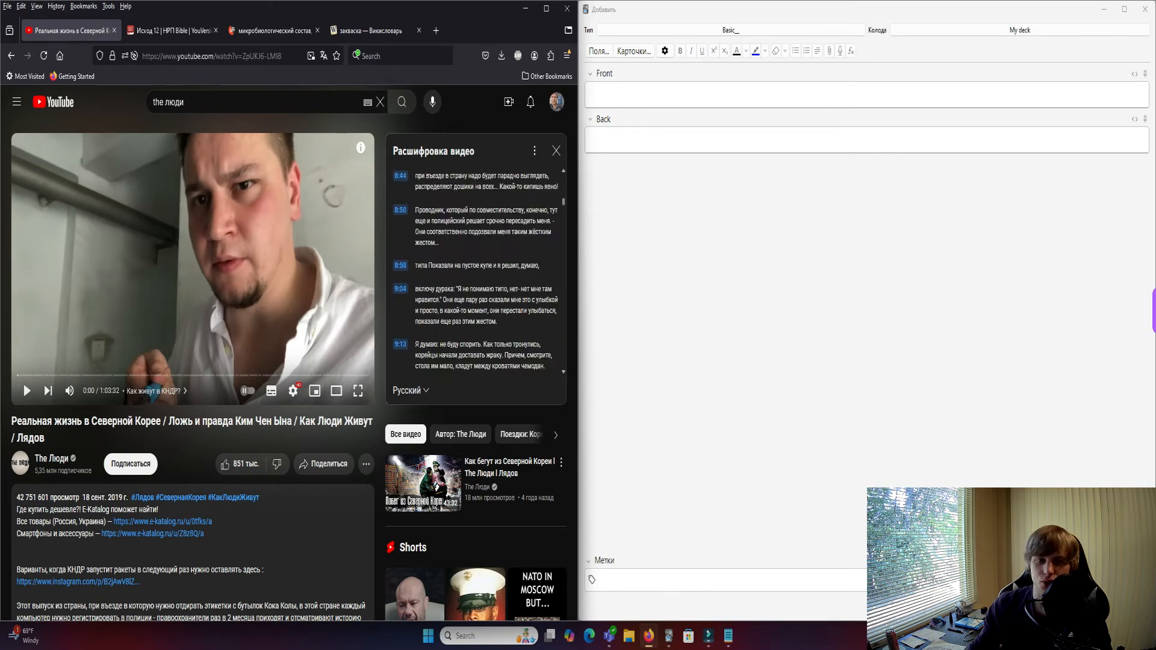
scroll(476, 271, up, 10)
scroll(475, 271, down, 20)
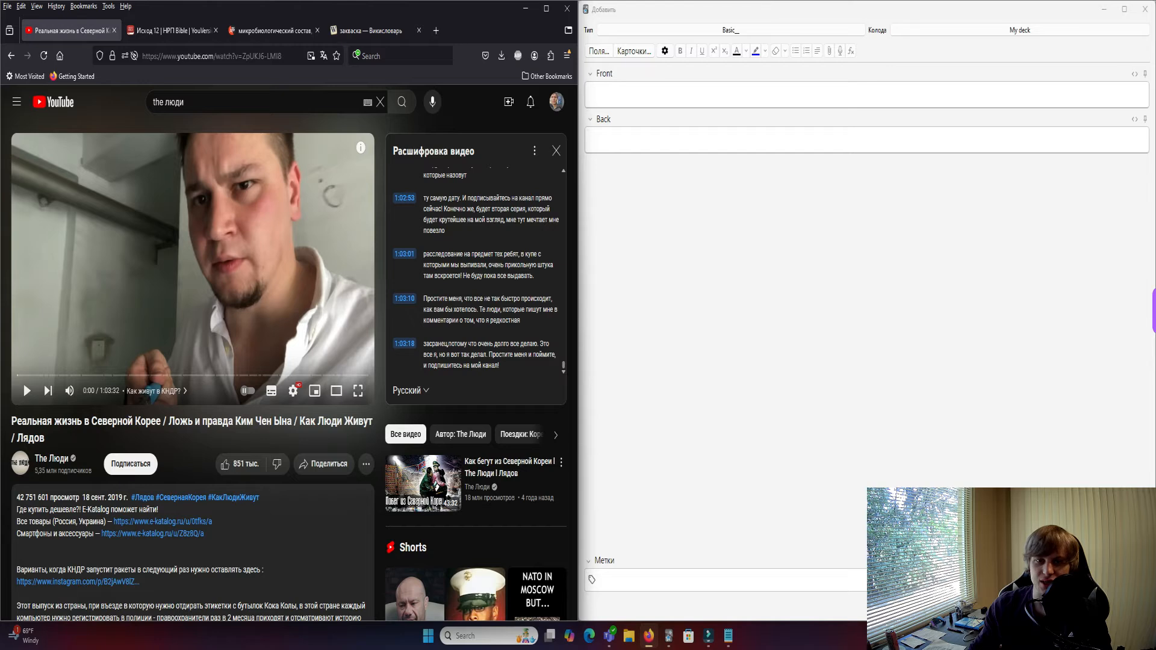
drag(12, 420, 34, 438)
click(34, 438)
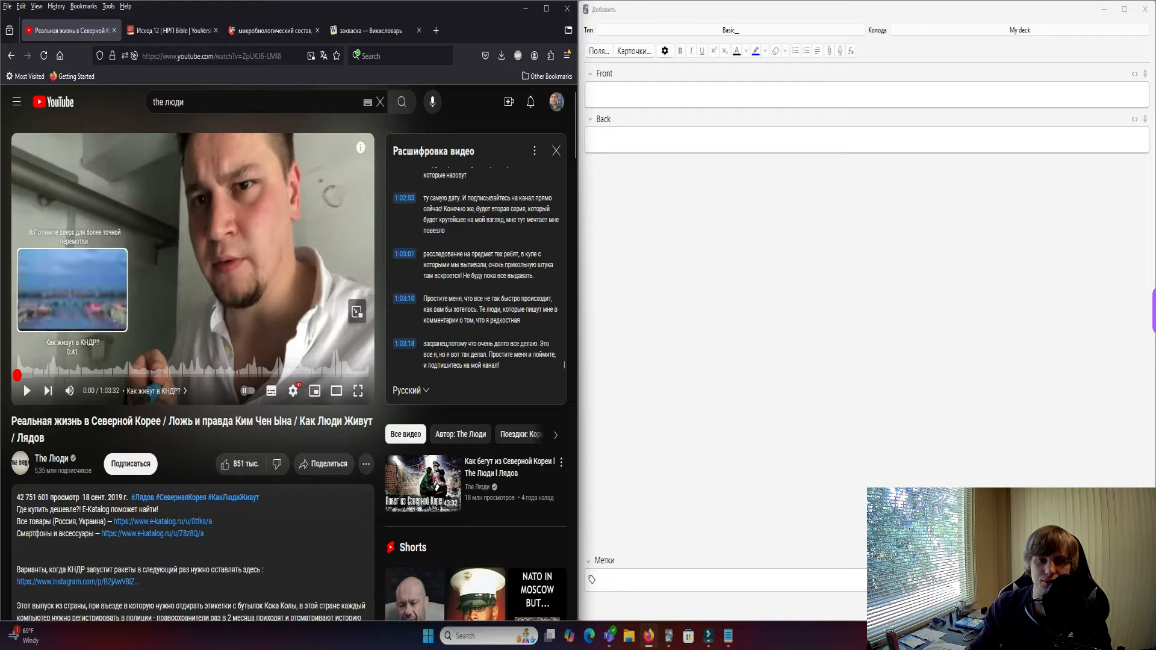
Turn on the Russian subtitles and play the video from the 55:17 transcript line in the chapter "Как работает пропаганда".
drag(563, 364, 563, 344)
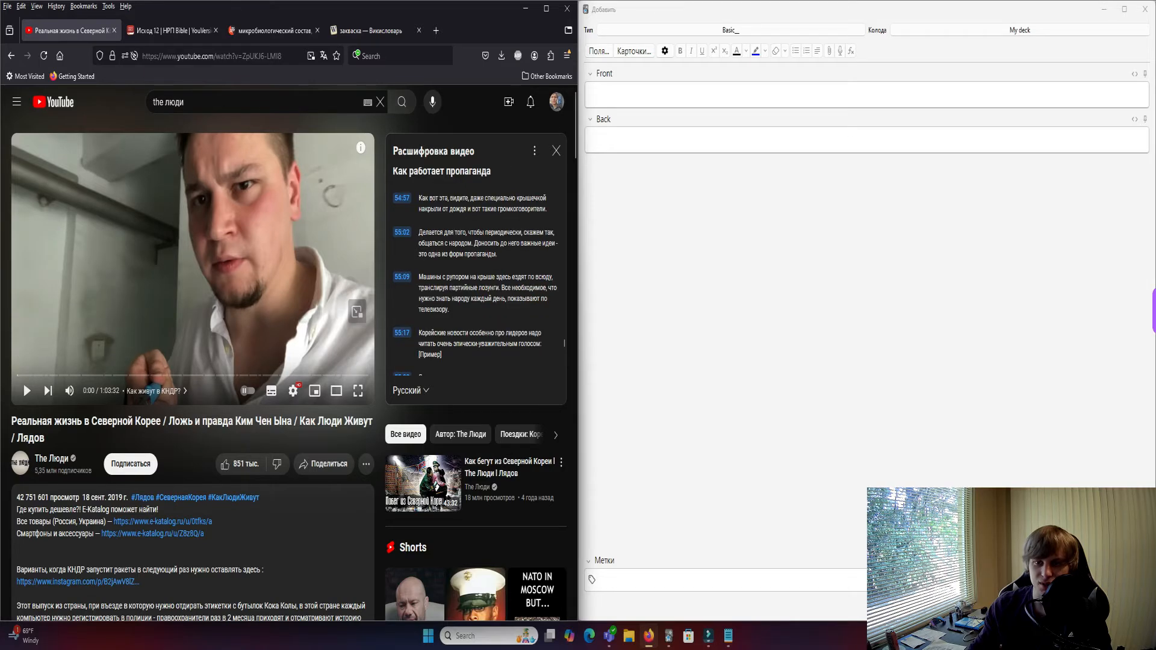
click(272, 391)
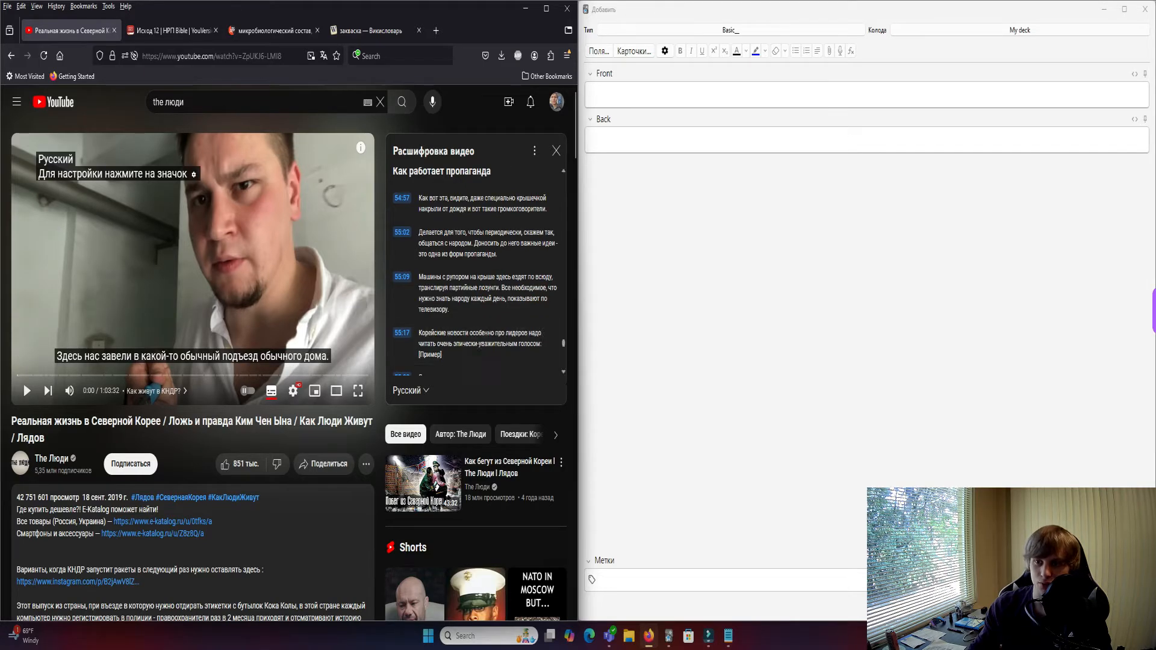
click(470, 338)
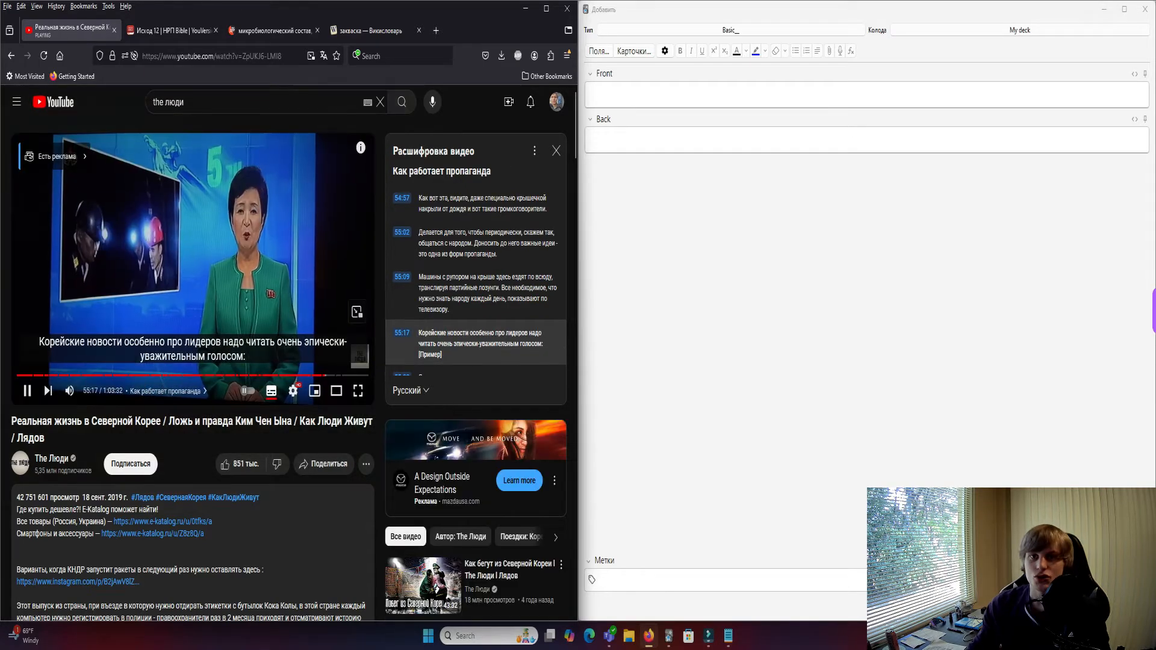
click(289, 240)
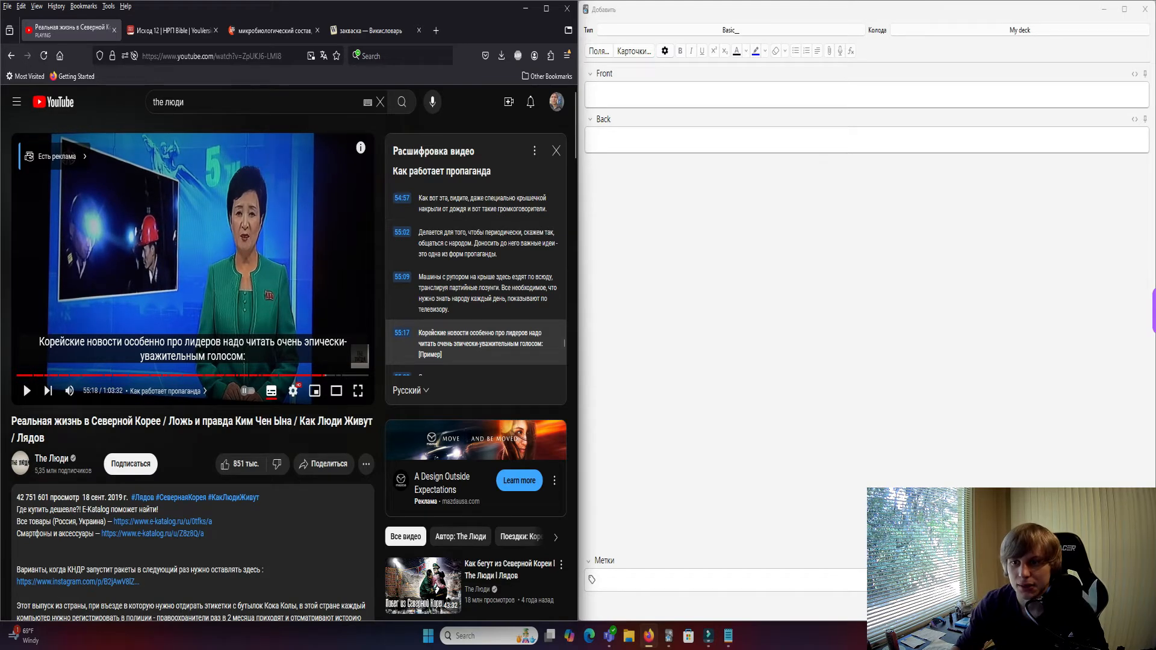
click(300, 241)
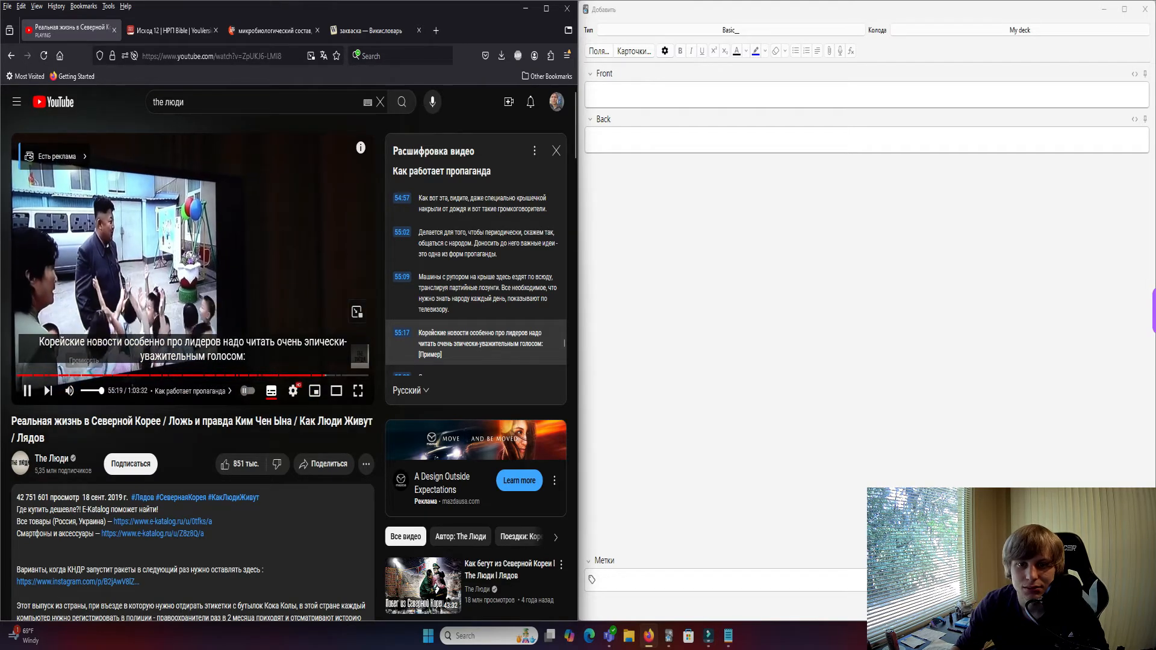
Pause the video and copy its 55:17 transcript line into the Front field of the new Anki card.
click(301, 240)
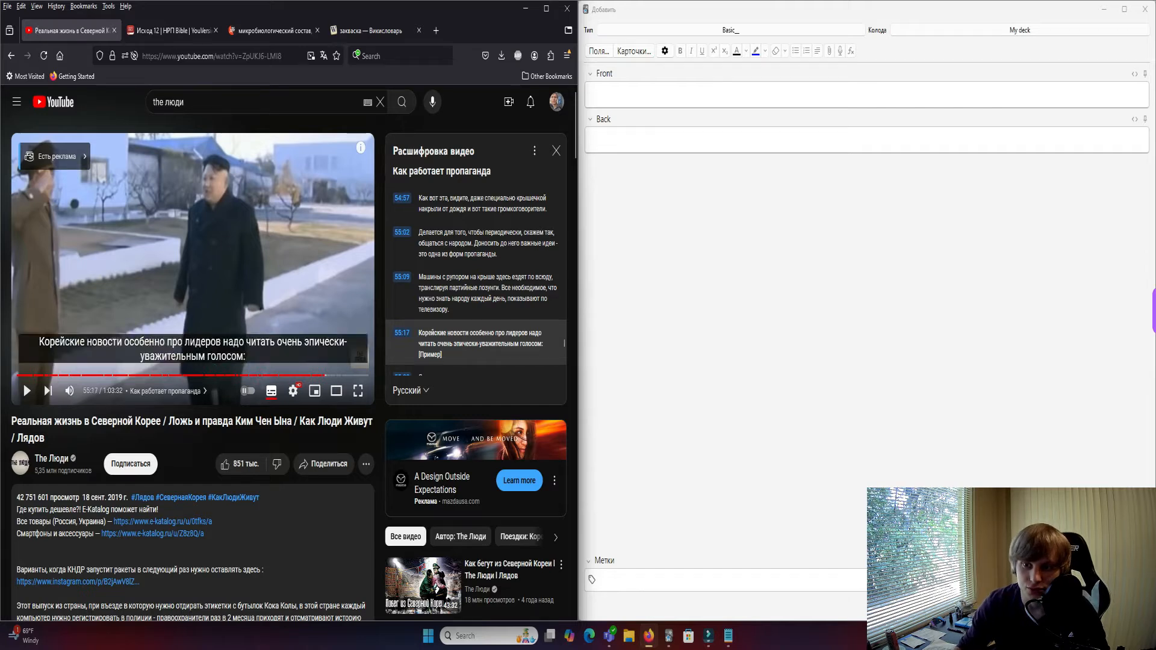
double_click(458, 333)
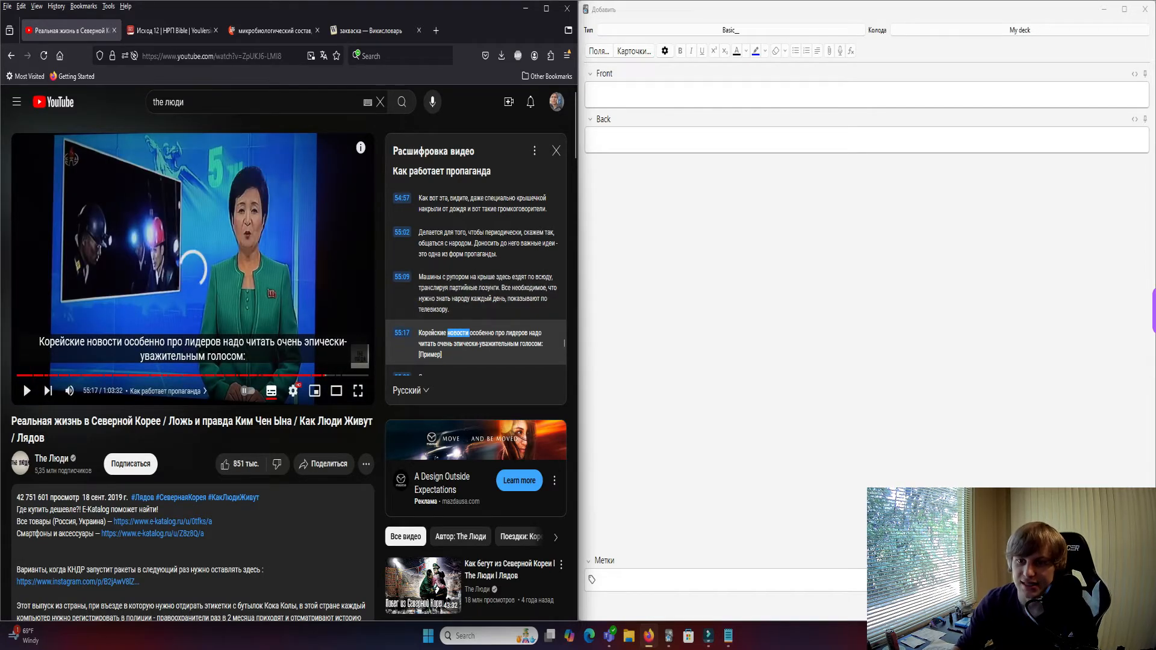
triple_click(458, 333)
key(ctrl+c)
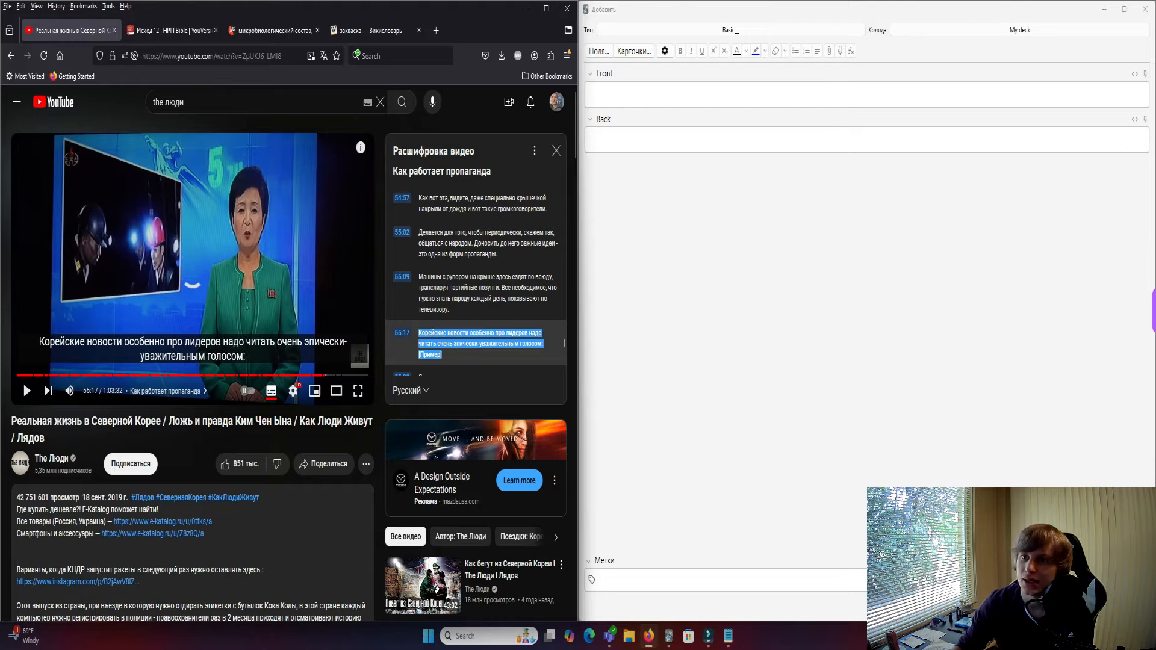
key(alt+Tab)
key(ctrl+v)
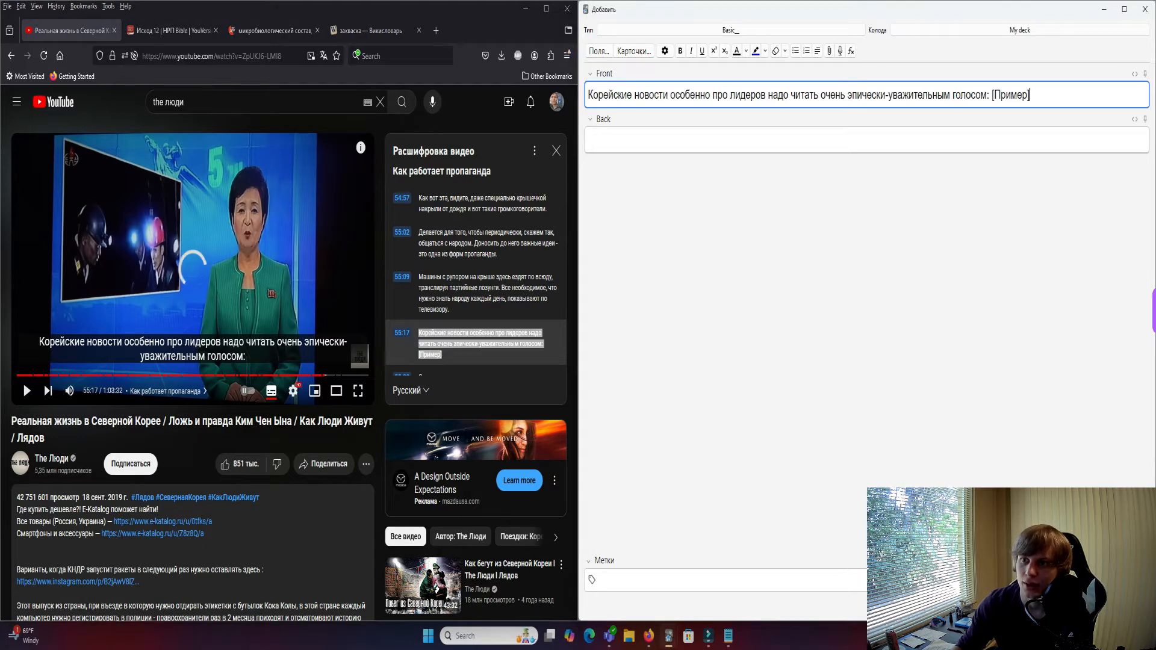
Underline the word "новости" in the sentence on the card's front.
double_click(652, 95)
key(shift+Left)
key(ctrl+u)
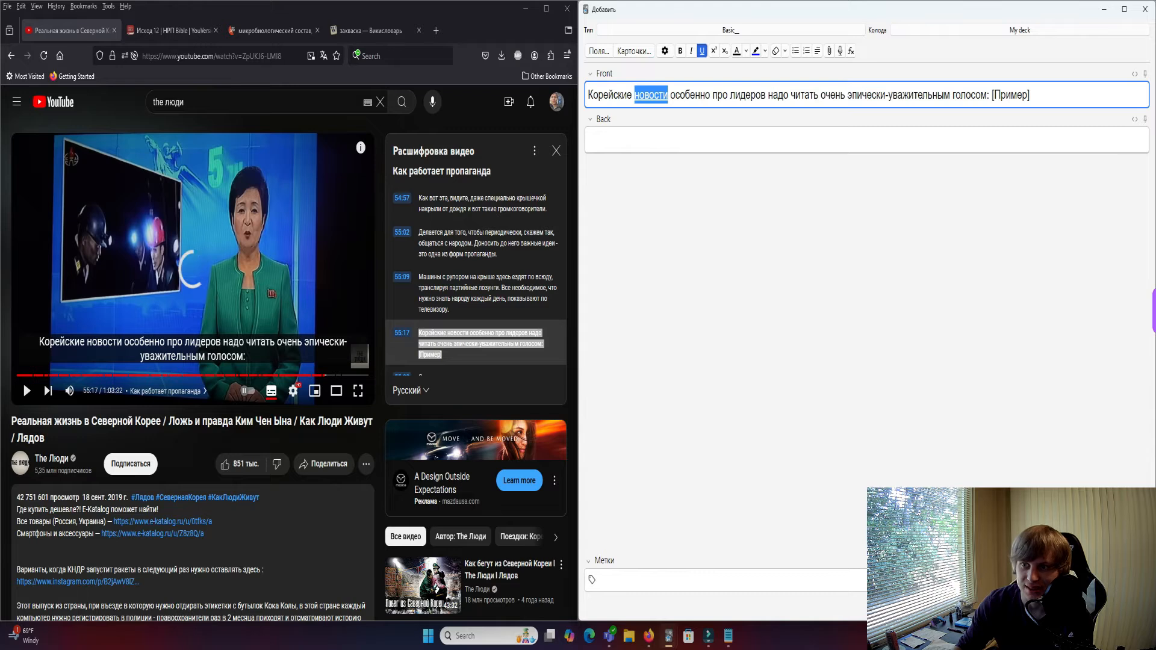
click(512, 169)
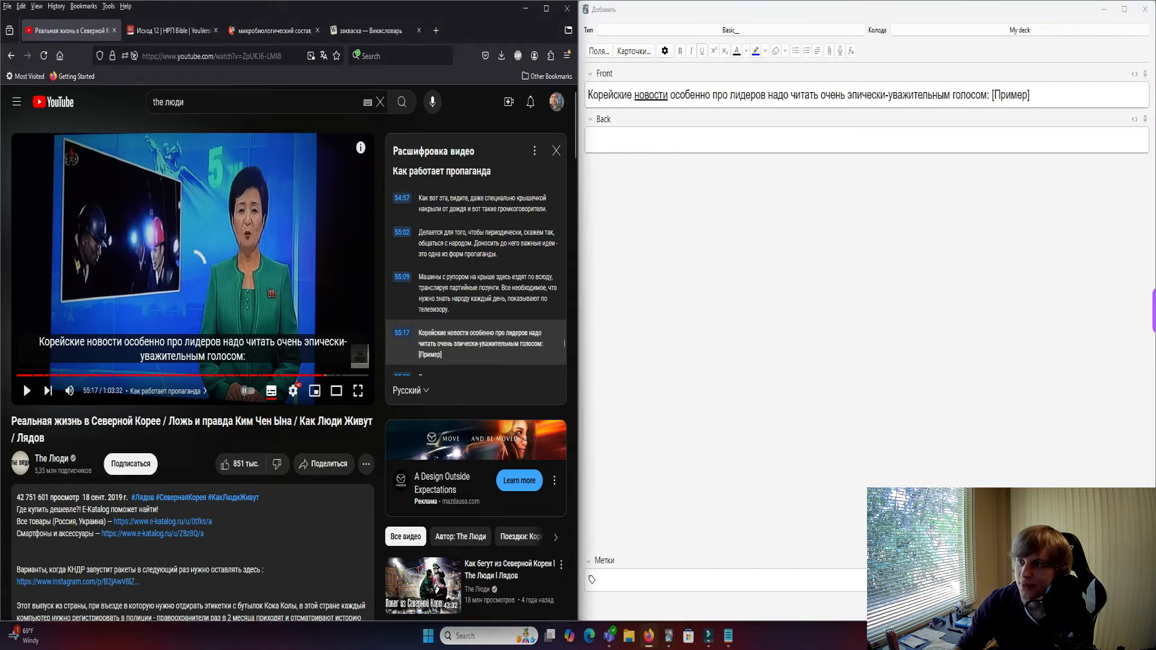
Record the spoken sentence from the playing video and save the audio at the end of the Front field.
key(alt+Tab)
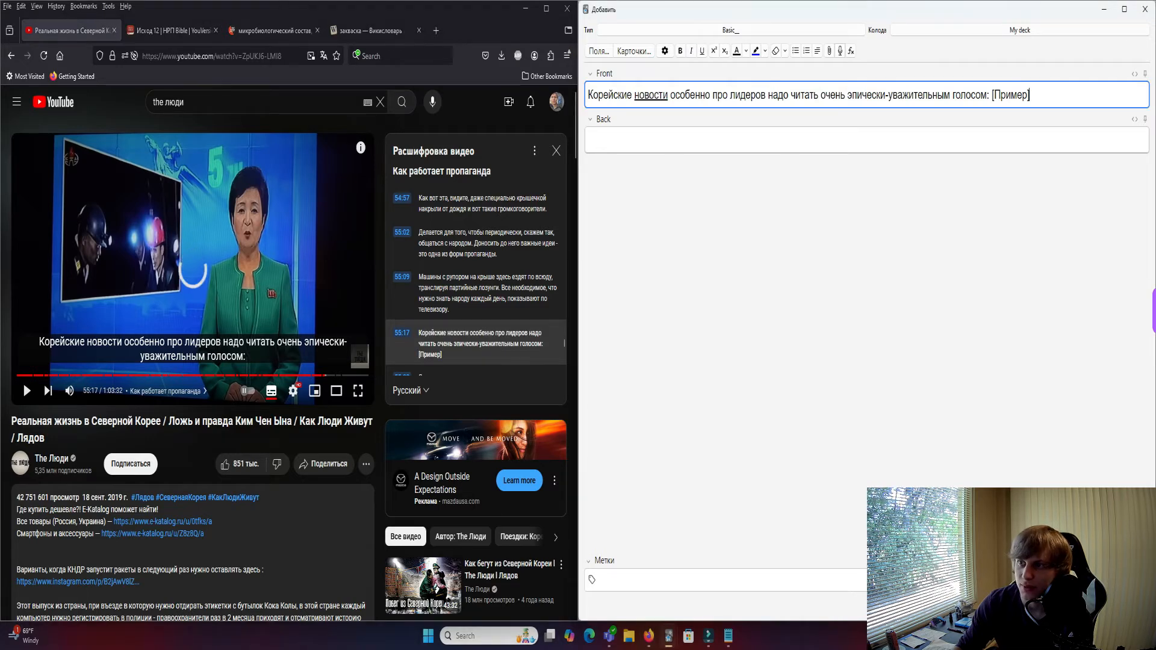
key(F5)
click(241, 253)
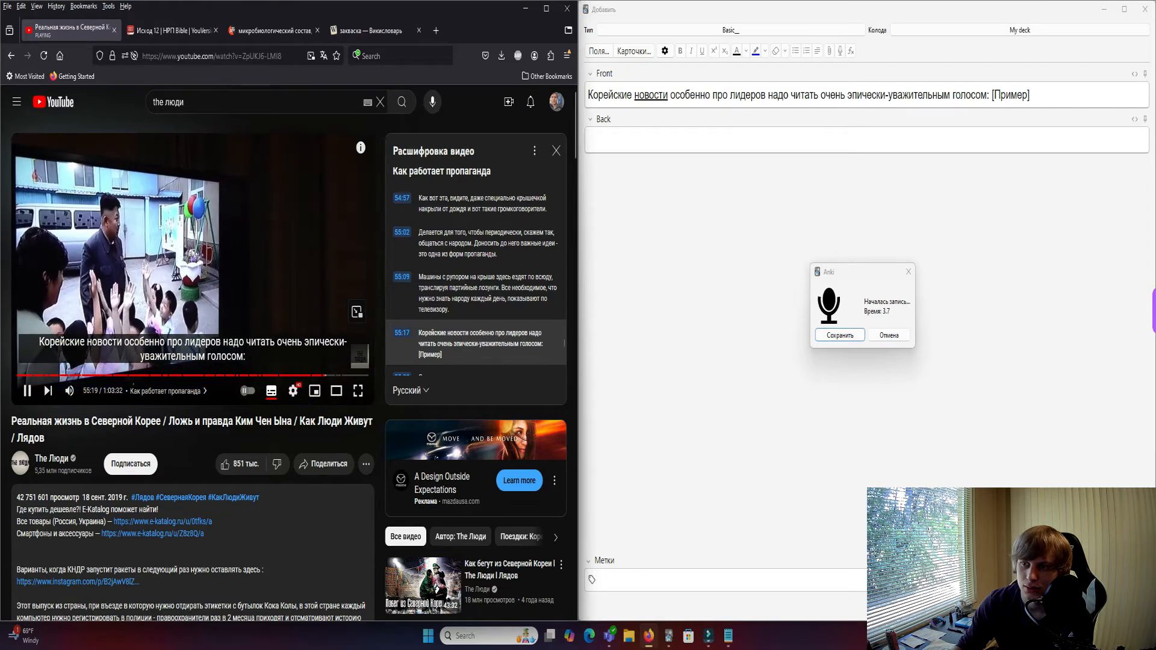
key(space)
key(Return)
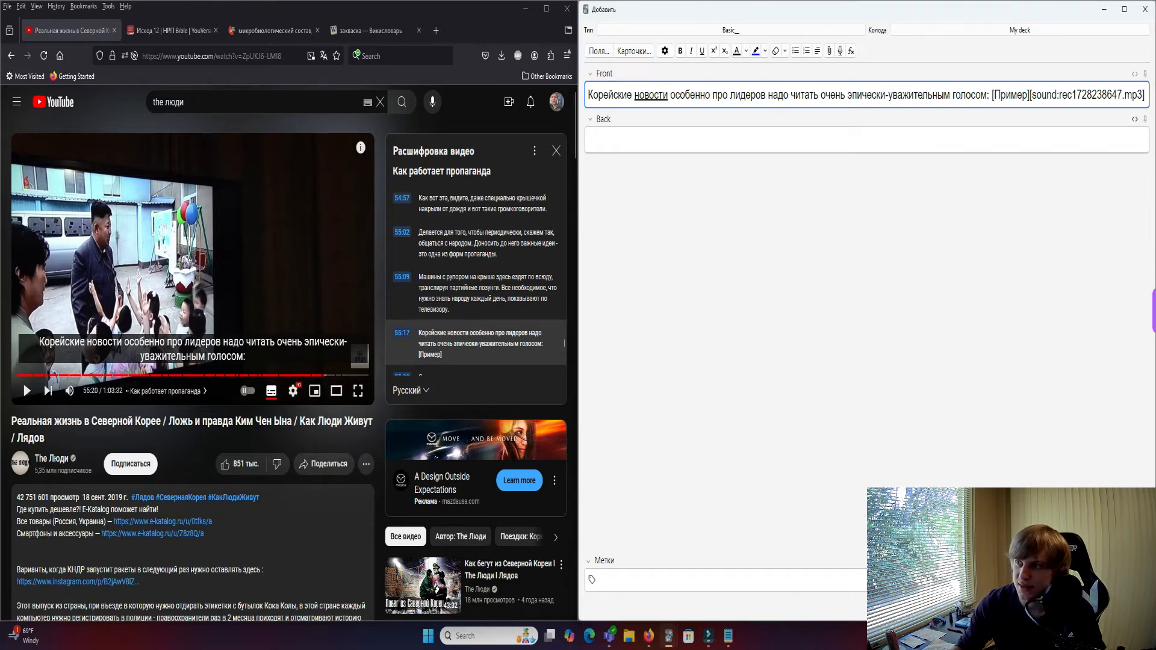
Delete the sound recording tag from the Front field, keeping the sentence up to "[Пример]".
key(shift+Left)
key(shift+Left)
key(shift+Left)
key(shift+Left)
key(shift+Left)
key(shift+Left)
key(shift+Left)
key(shift+Left)
key(shift+Left)
key(shift+Left)
key(shift+Left)
key(shift+Left)
key(shift+Left)
key(shift+Left)
key(shift+Left)
key(shift+Left)
key(shift+Left)
key(shift+Left)
key(shift+Left)
key(shift+Left)
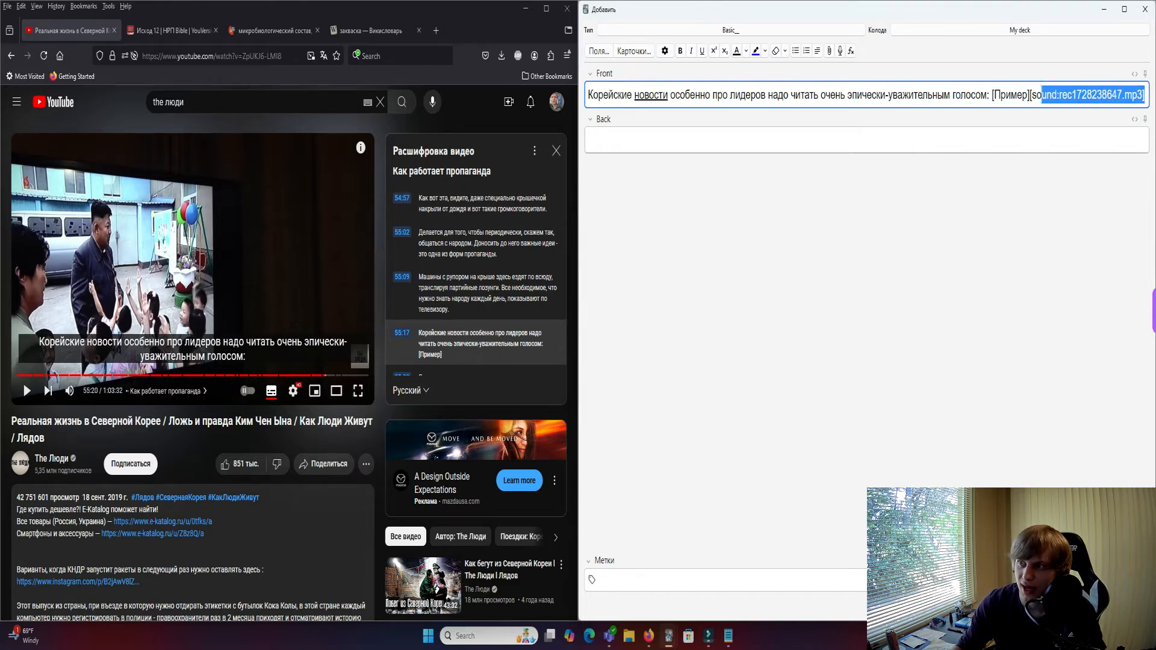
key(shift+Left)
key(shift+Left)
key(shift+Left)
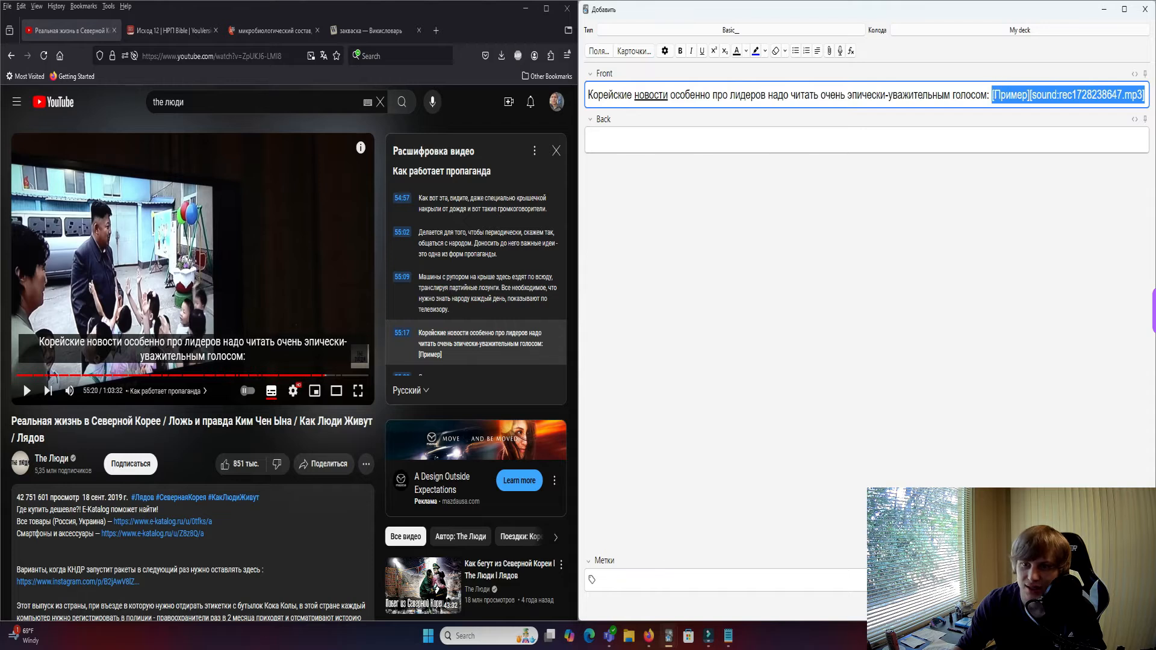
key(shift+Right)
key(shift+Right)
key(shift+Right)
key(shift+Right)
key(shift+Right)
key(shift+Right)
key(shift+Right)
key(shift+Right)
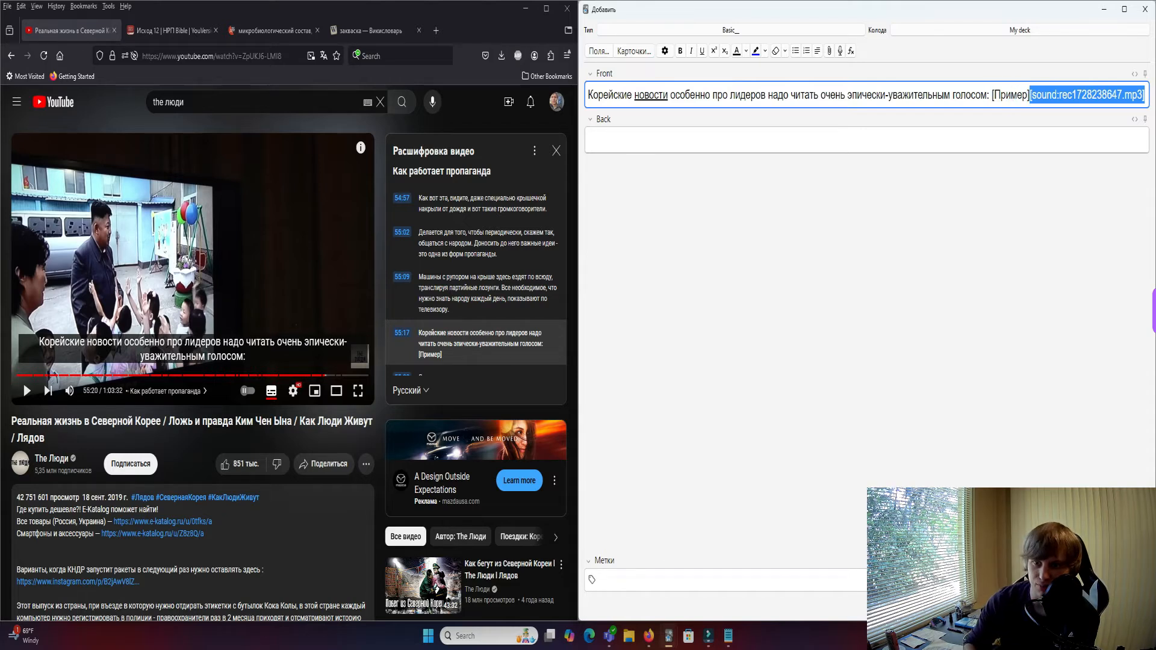
key(BackSpace)
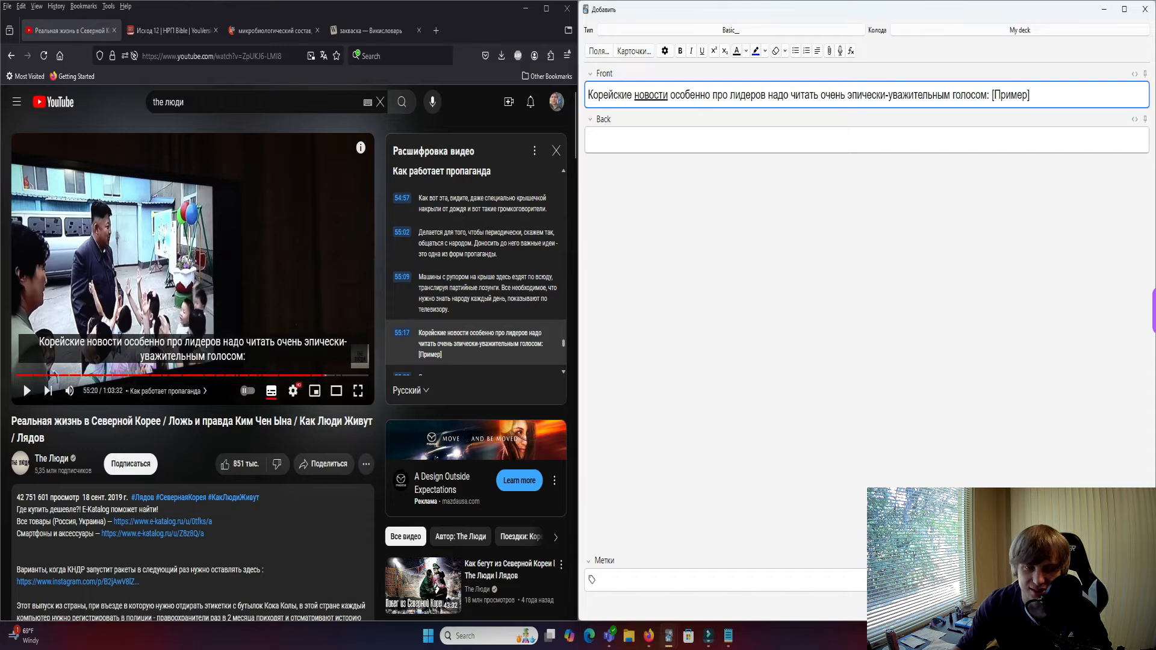
scroll(476, 271, down, 5)
scroll(475, 270, down, 5)
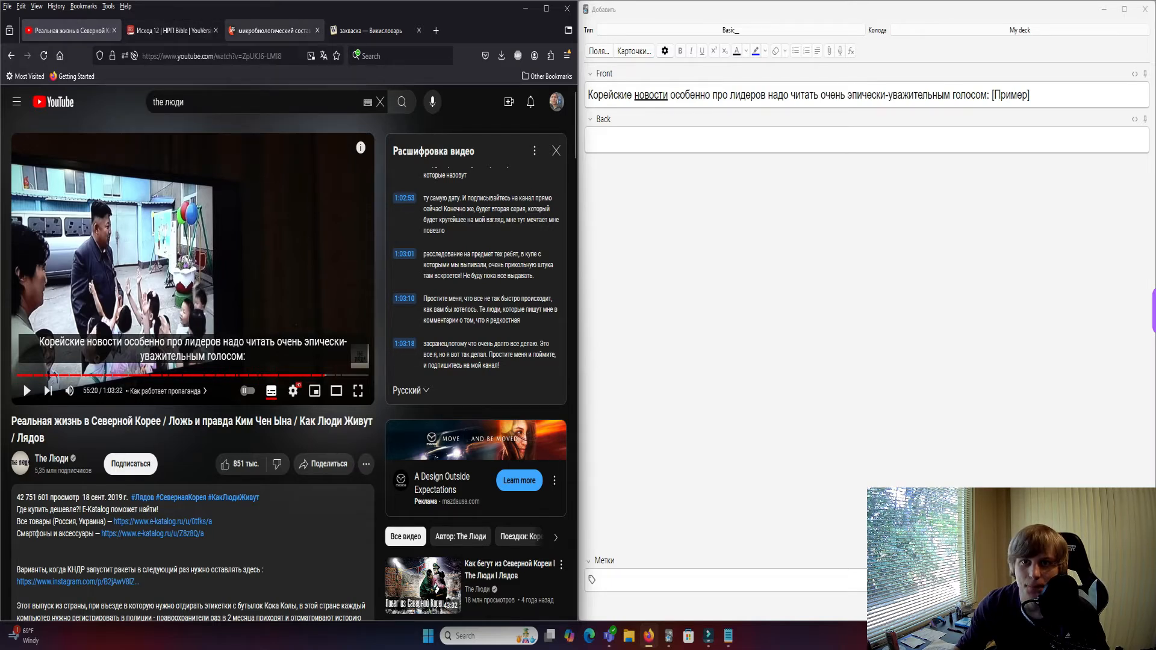
Switch to Yandex Translate and replace its Russian source text with the word "новости" copied from the card.
click(274, 30)
double_click(651, 95)
key(ctrl+c)
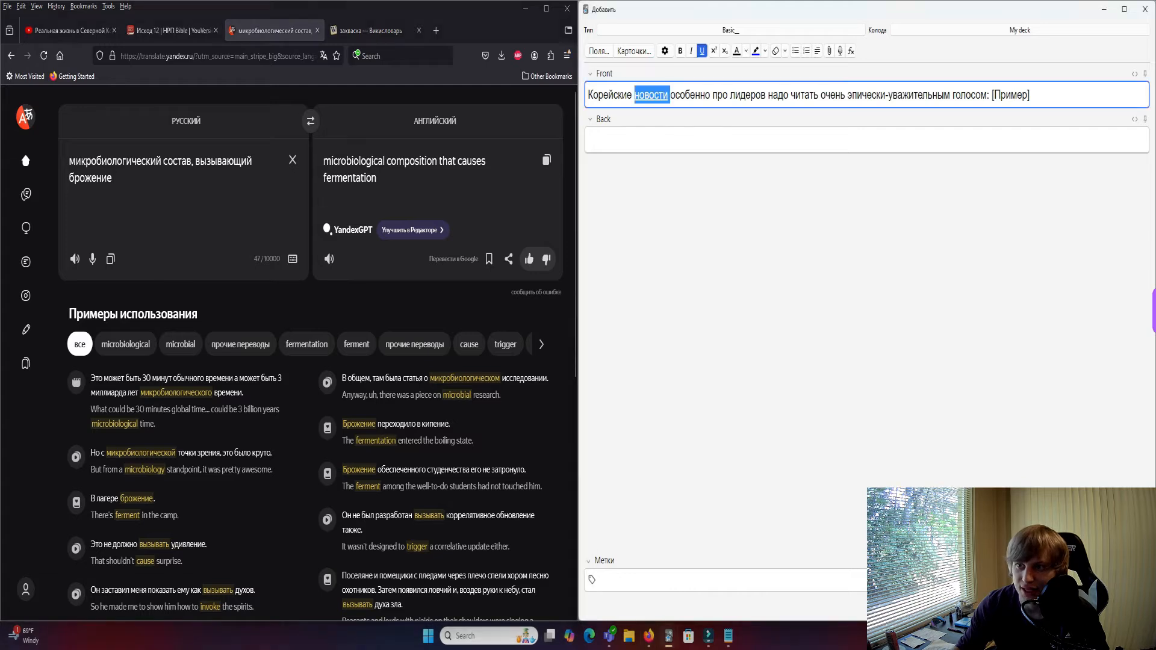
click(292, 160)
key(ctrl+v)
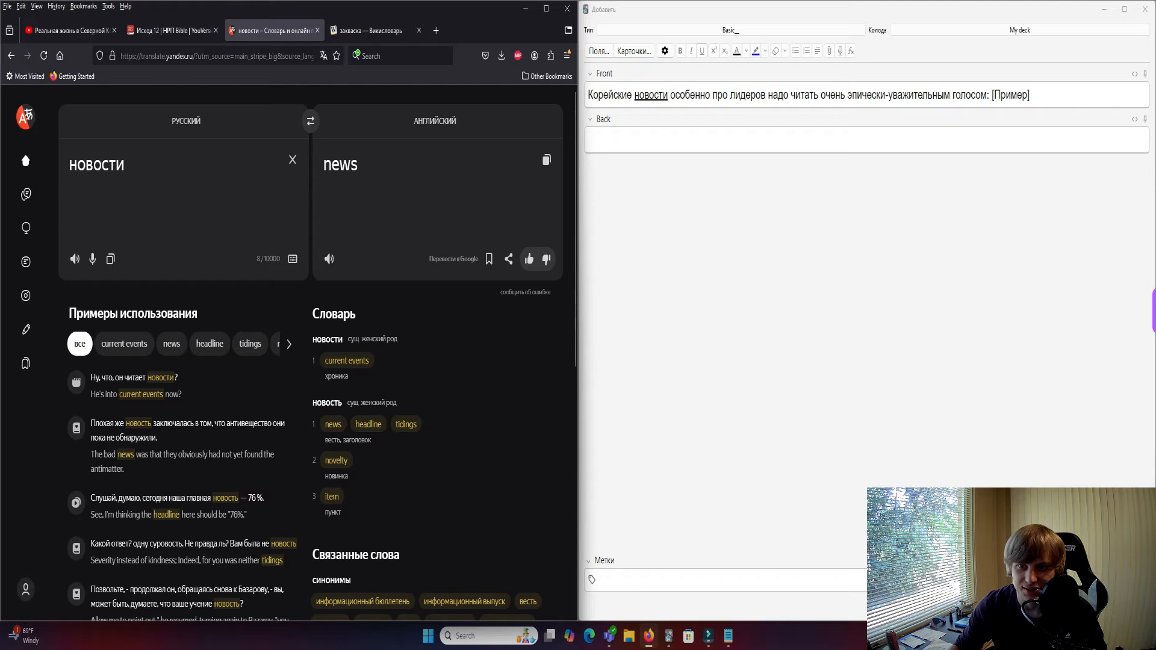
Examine the dictionary entries for "новости" and "новость" and the word forms in the example sentence beginning "Плохая же новость".
drag(311, 340, 343, 339)
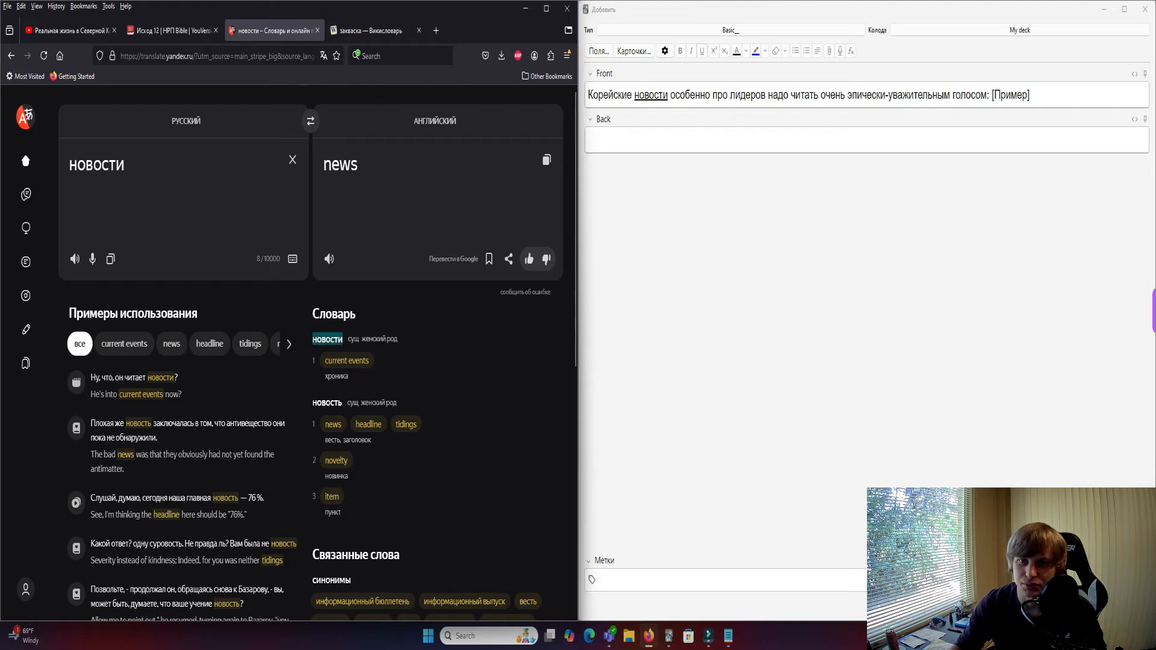
click(343, 340)
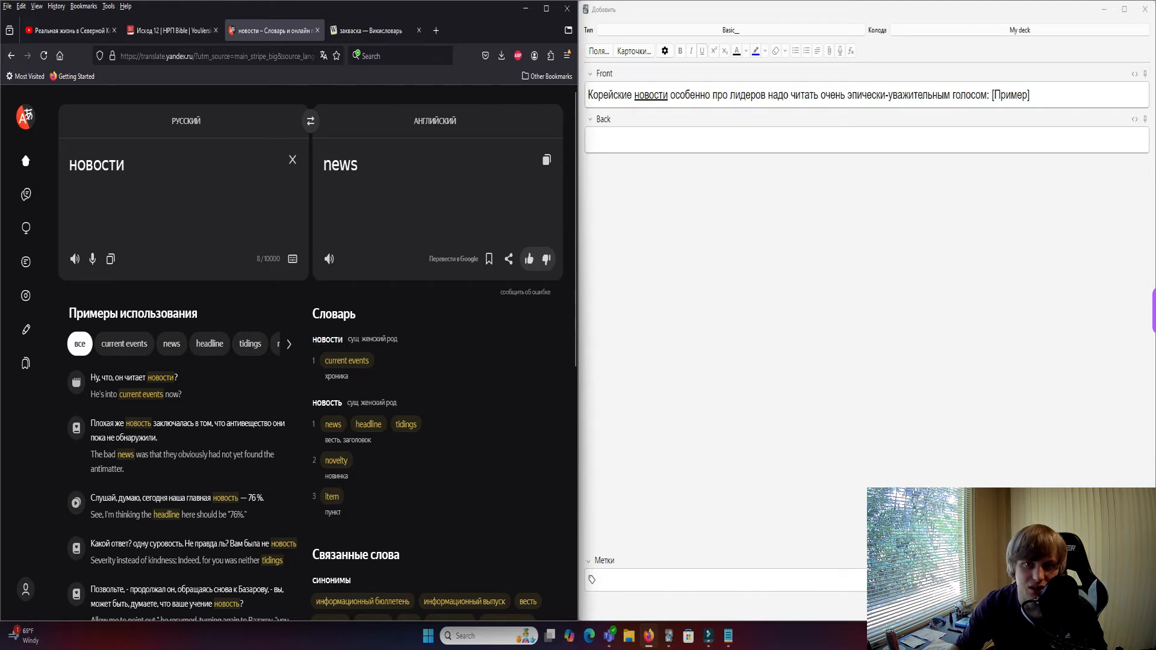
drag(116, 165, 124, 165)
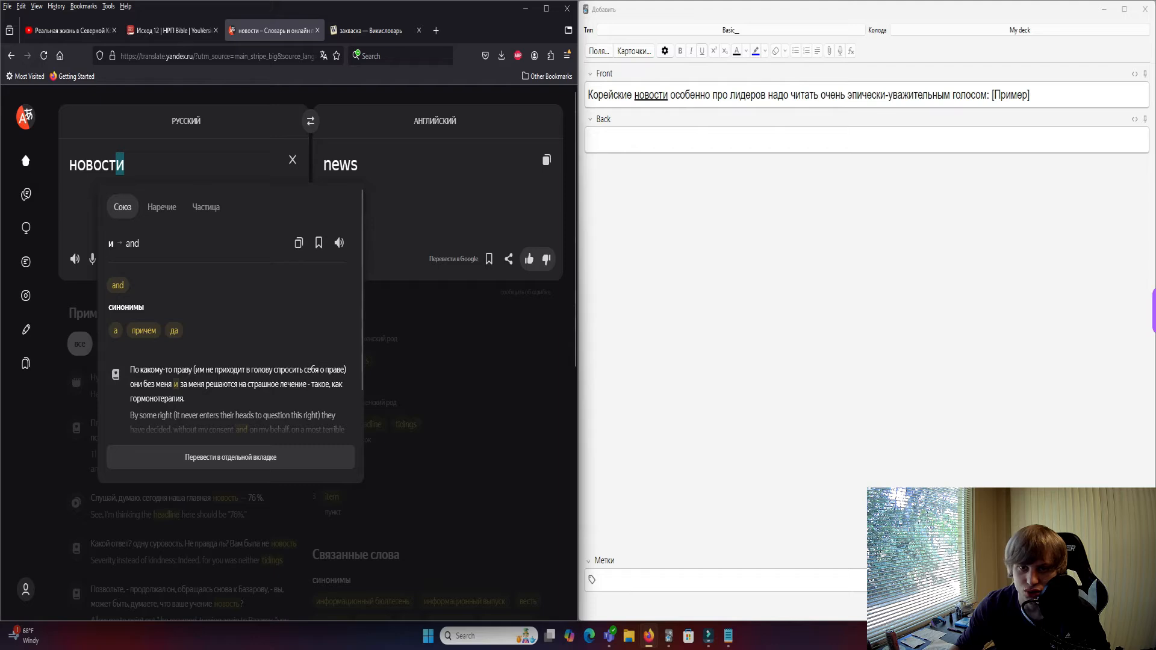
click(129, 165)
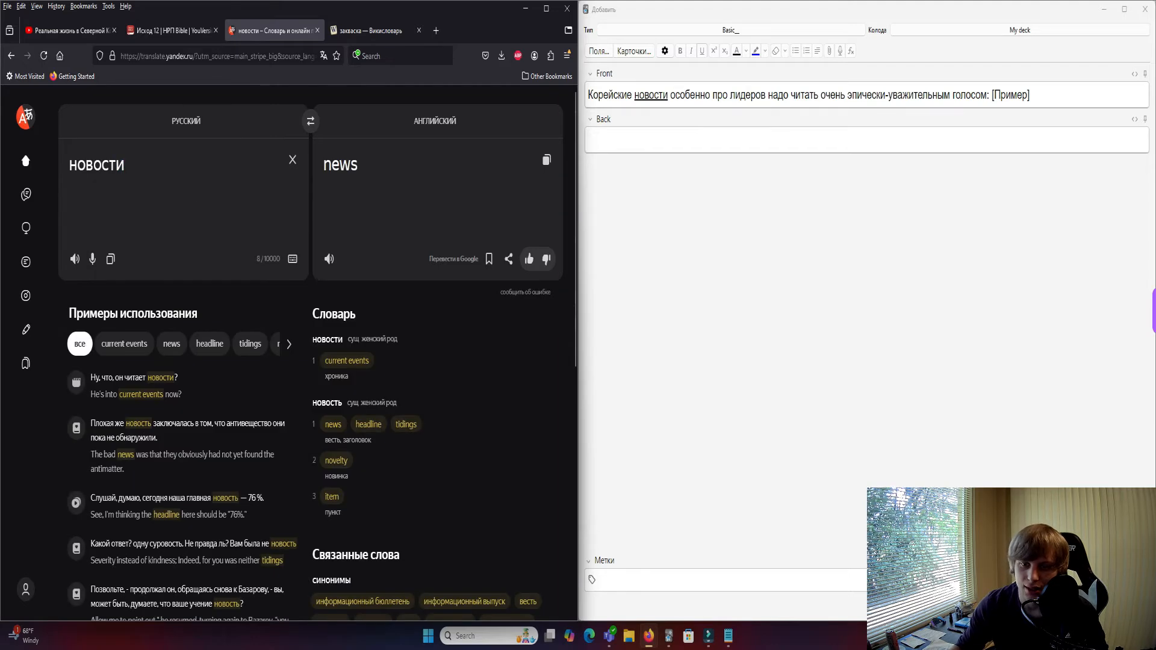
drag(342, 403, 312, 403)
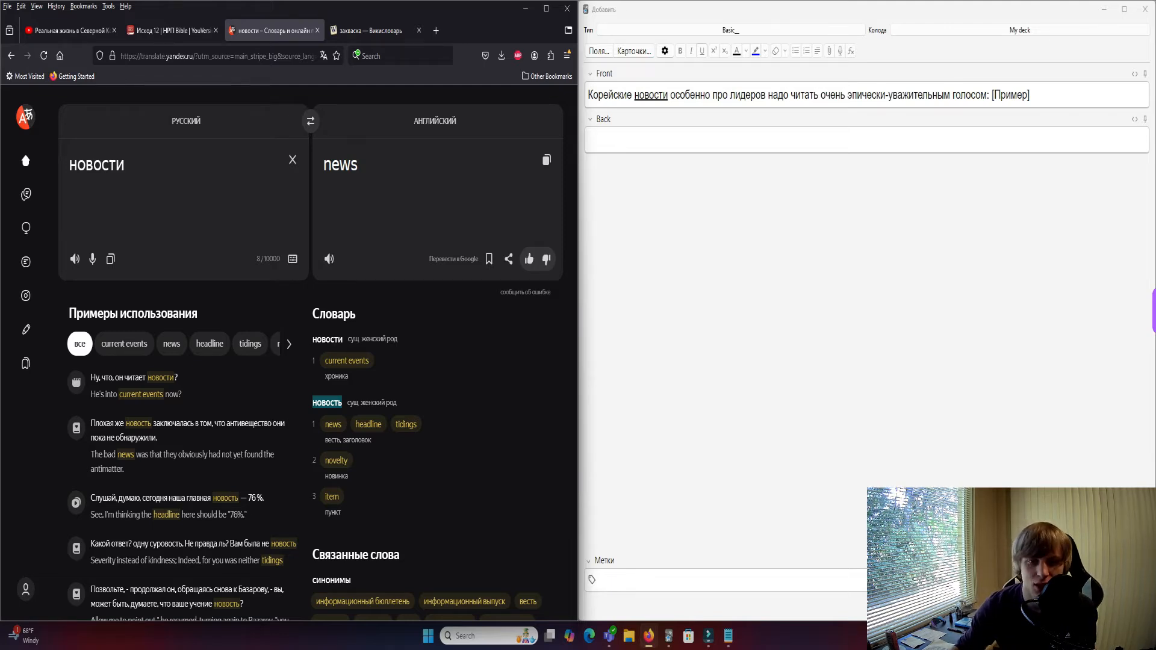
scroll(310, 353, down, 1)
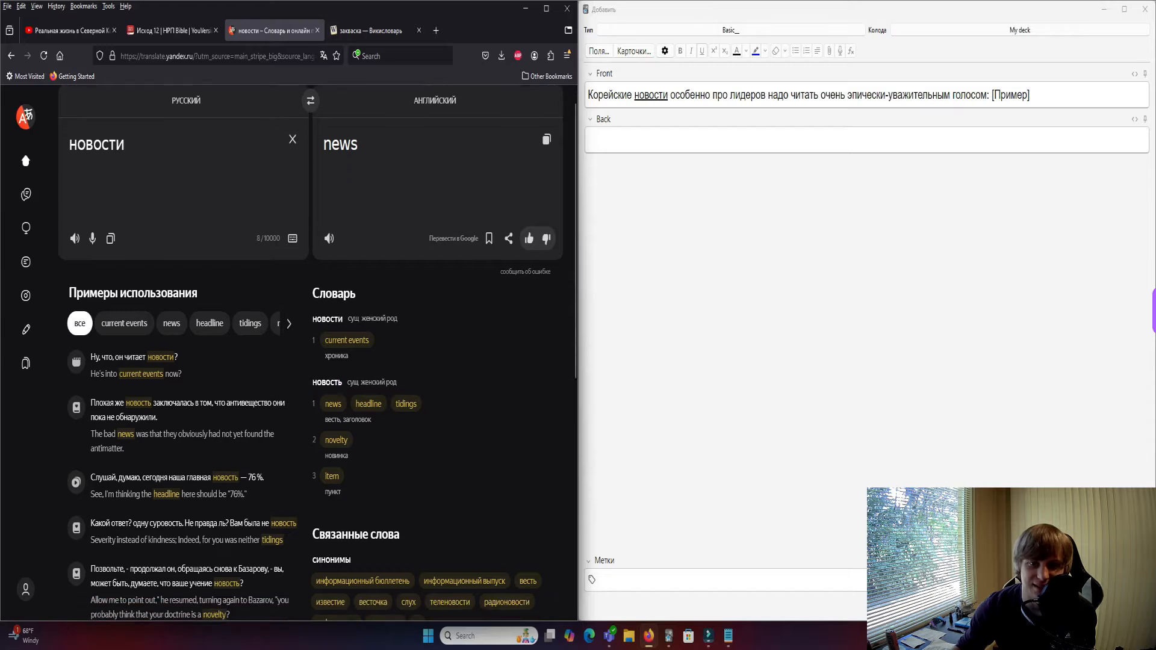
drag(91, 398, 106, 398)
click(112, 398)
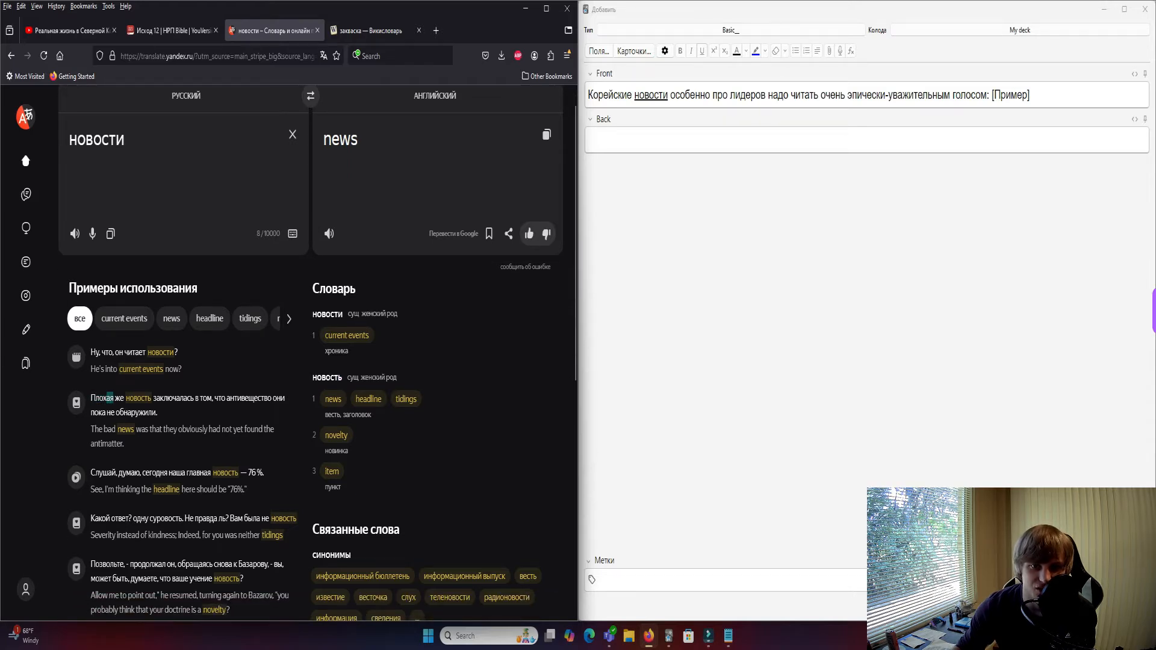
click(110, 398)
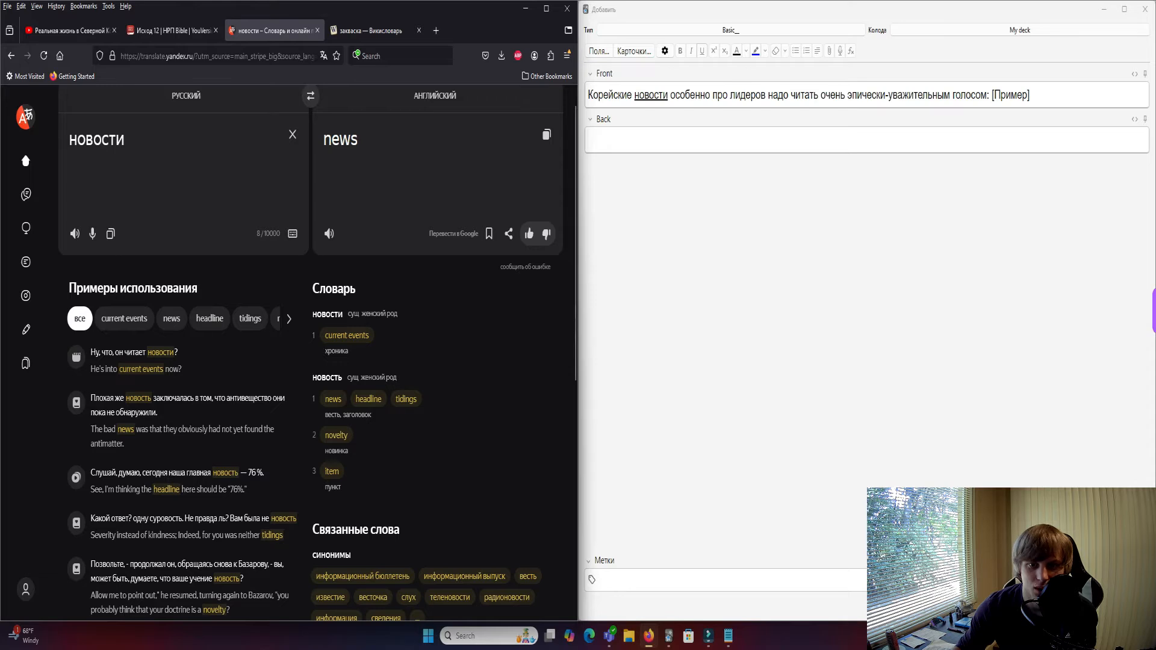
drag(151, 399, 125, 398)
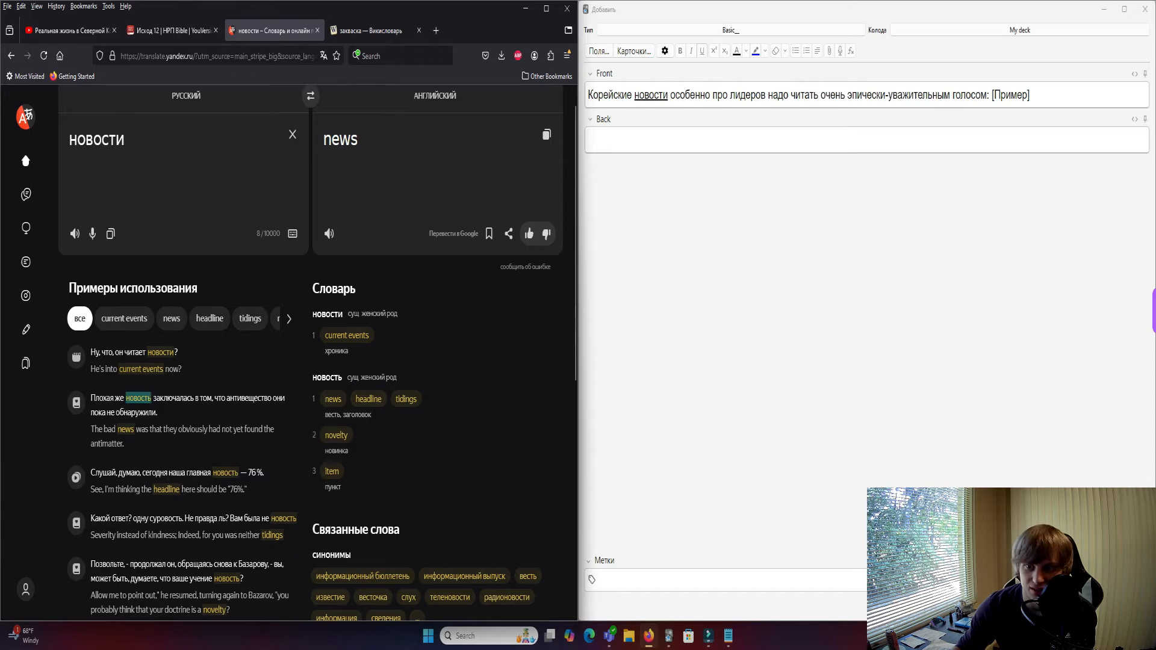
drag(397, 378, 360, 378)
click(379, 378)
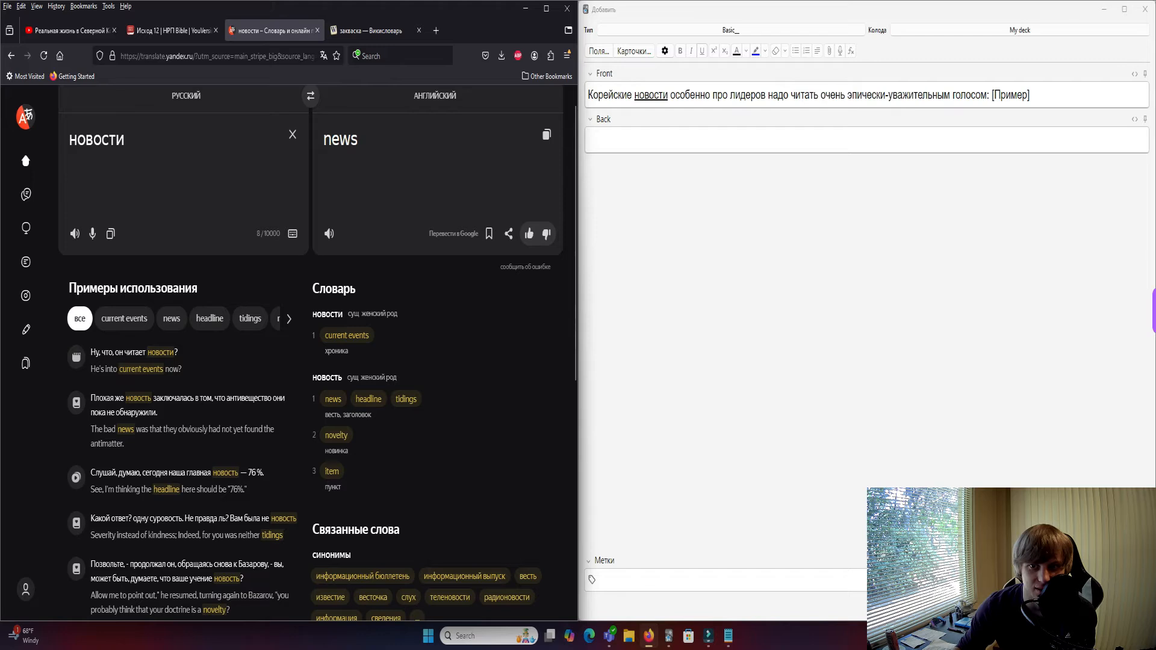
drag(195, 399, 156, 398)
click(157, 398)
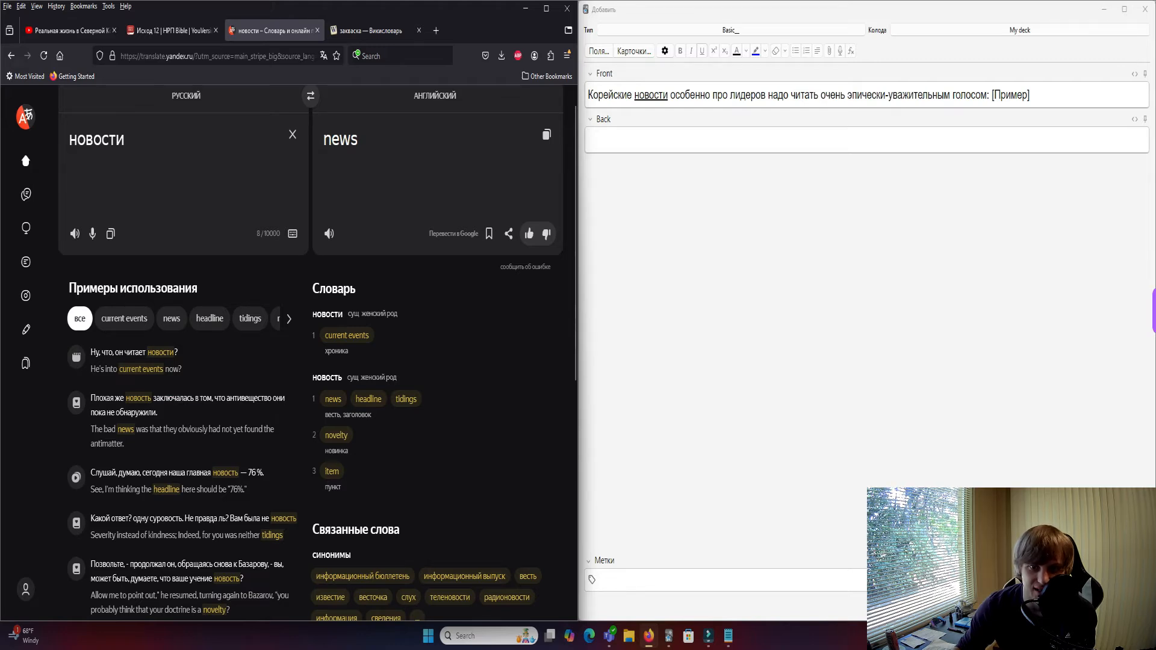
click(187, 398)
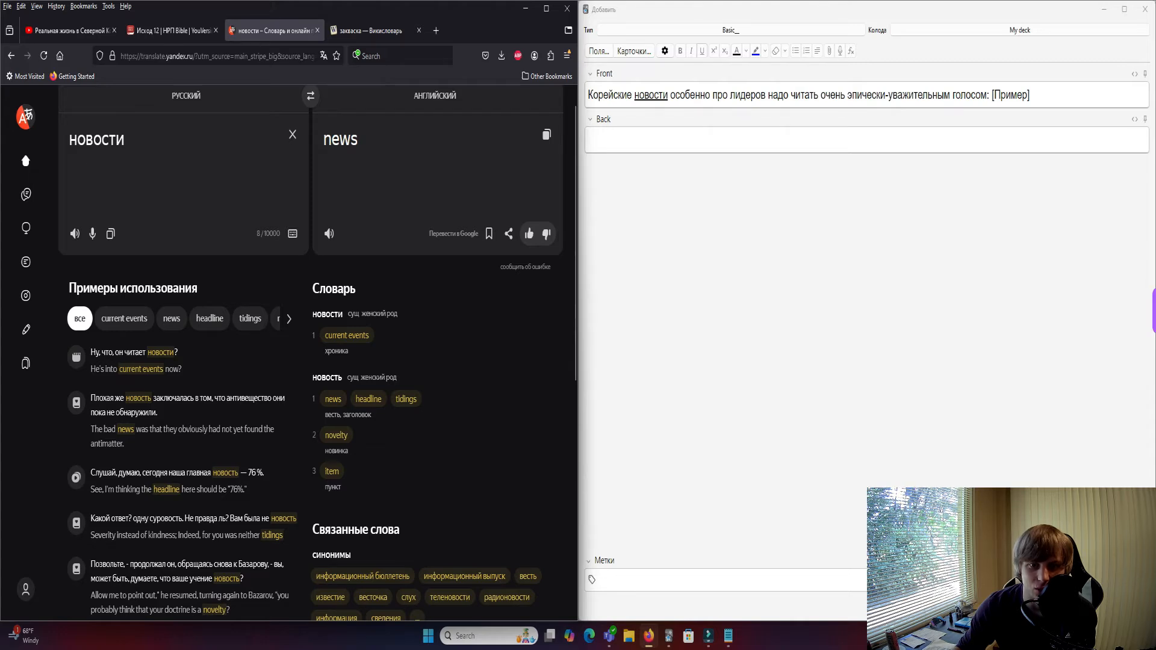
drag(158, 413, 90, 398)
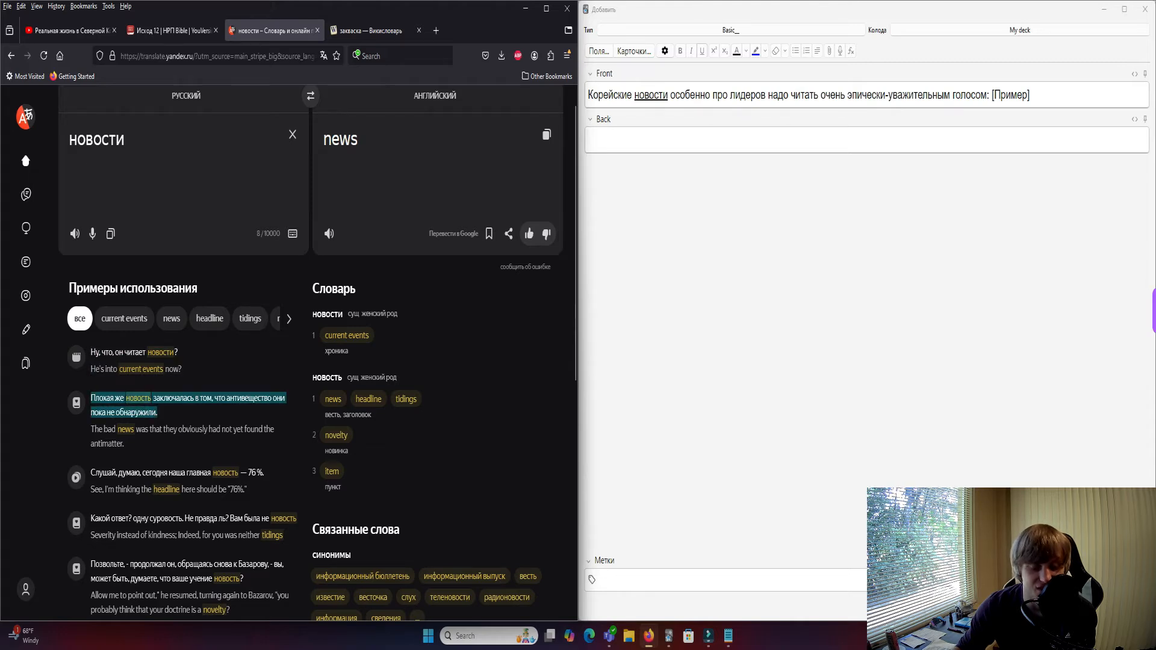
click(90, 399)
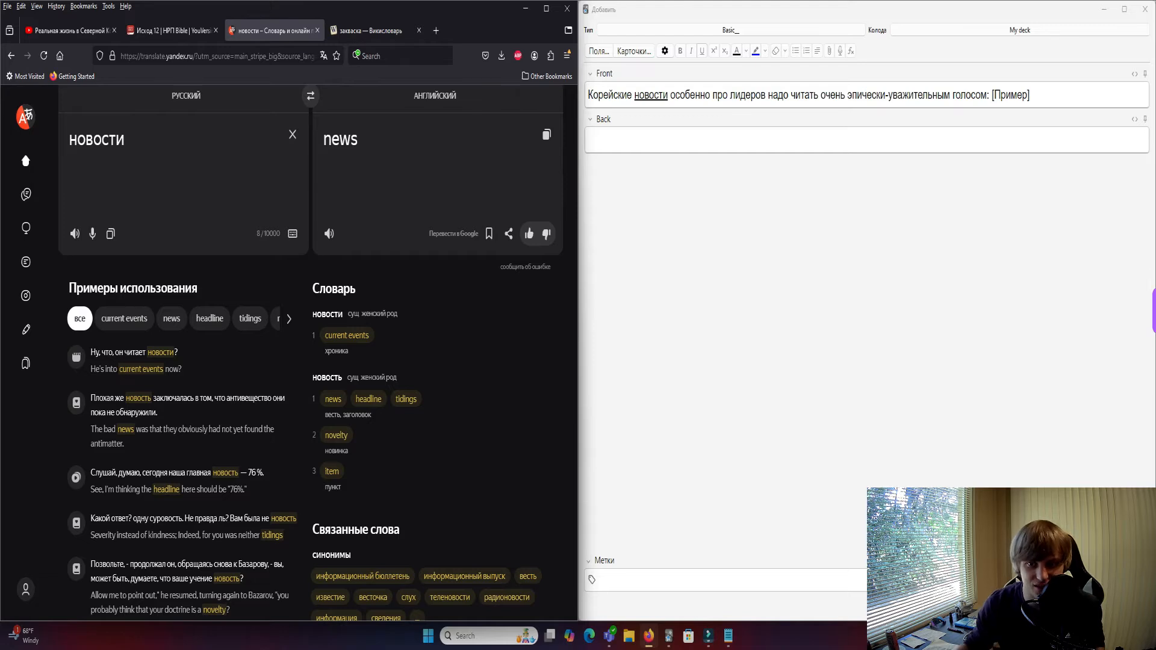
scroll(229, 406, up, 1)
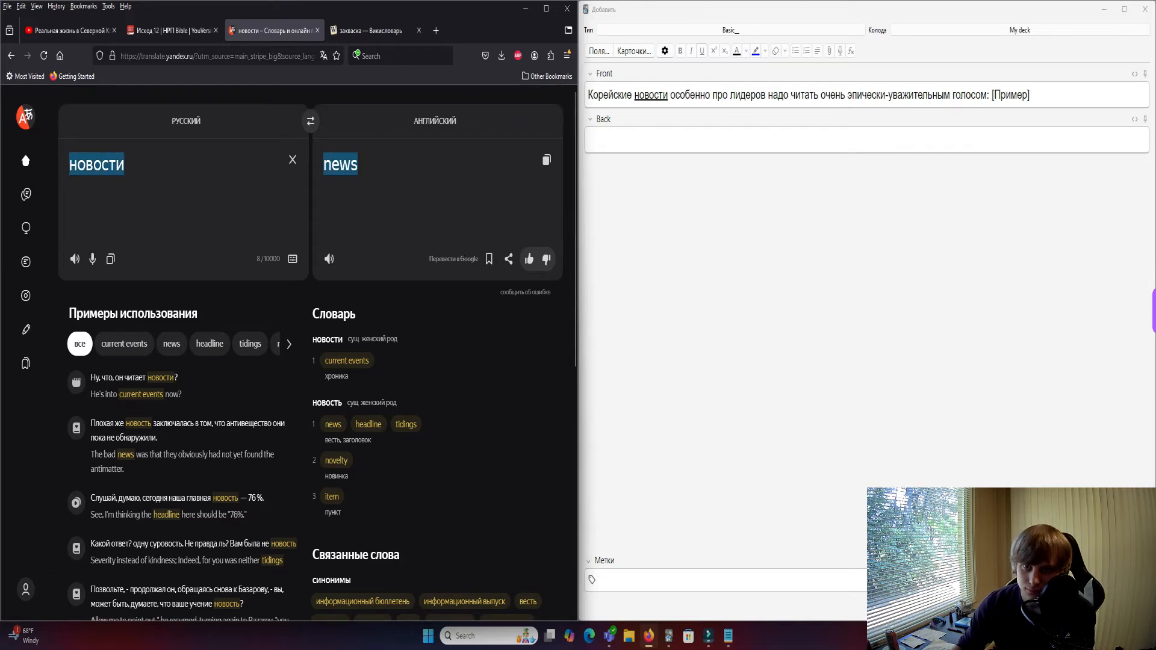
Copy the dictionary form "новость" from the translator into the Back field of the Anki card.
double_click(327, 402)
key(ctrl+c)
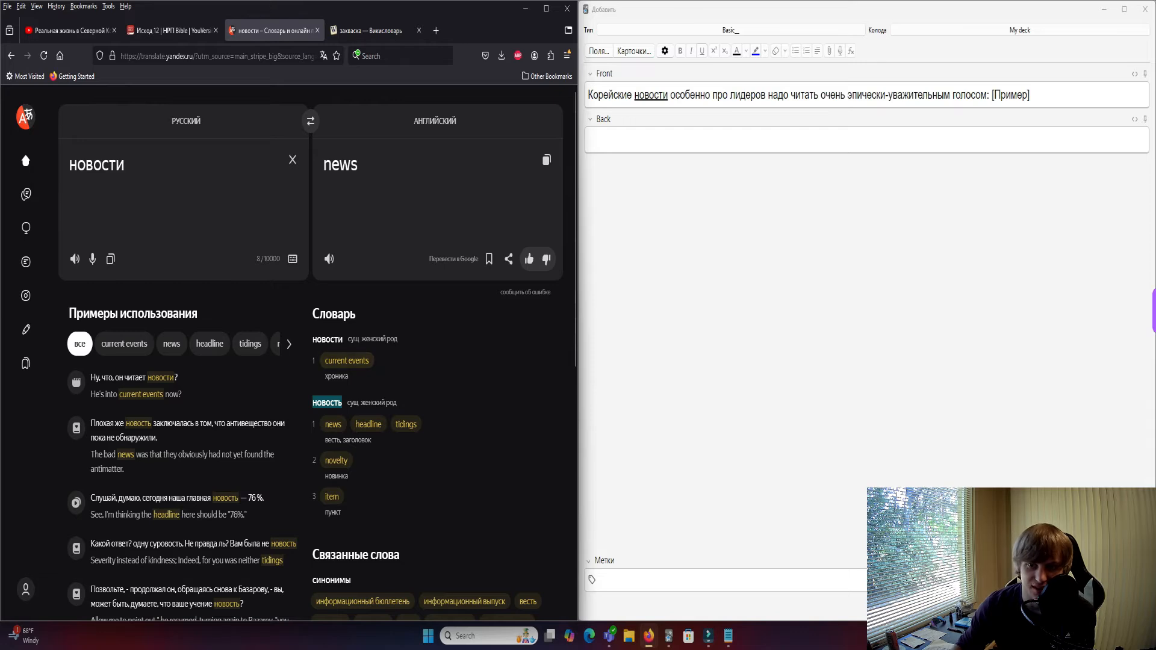
key(alt+Tab)
key(ctrl+v)
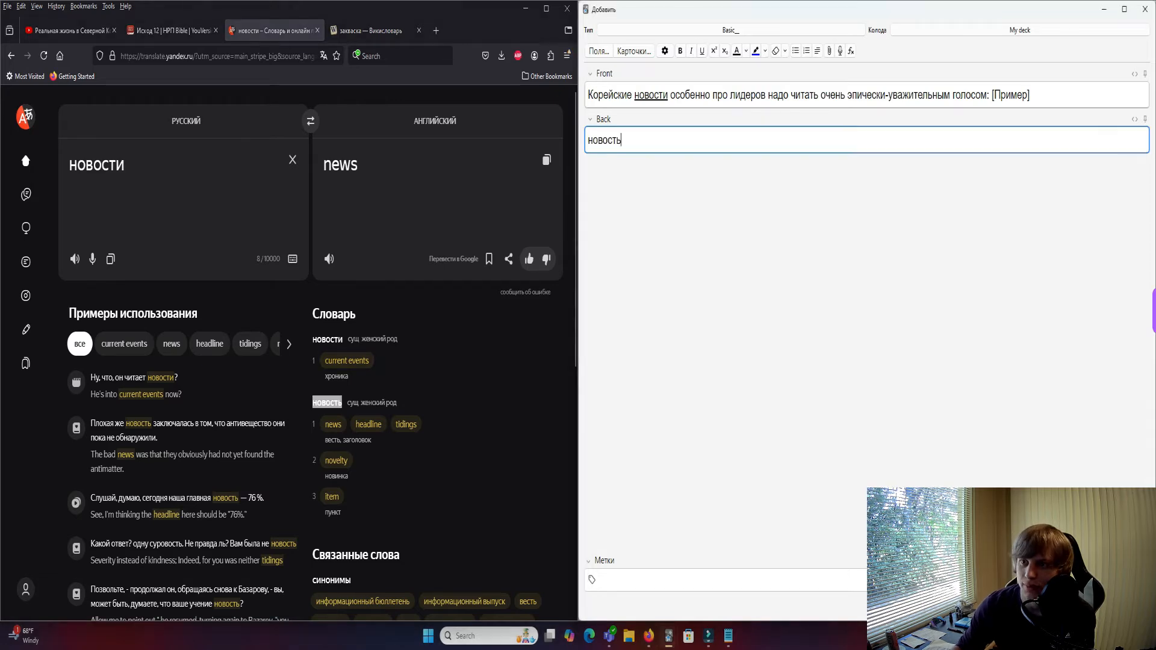
View the Russian Wiktionary article "закваска" and return to the translation of "новости".
click(370, 30)
click(271, 273)
scroll(271, 272, up, 2)
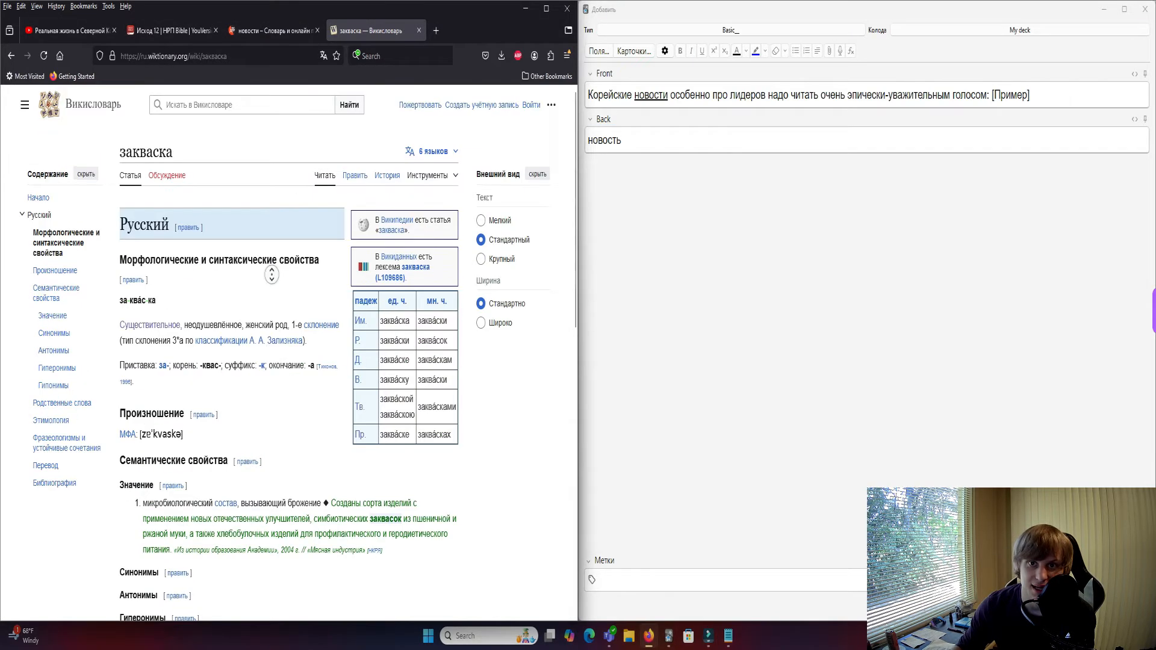
click(273, 31)
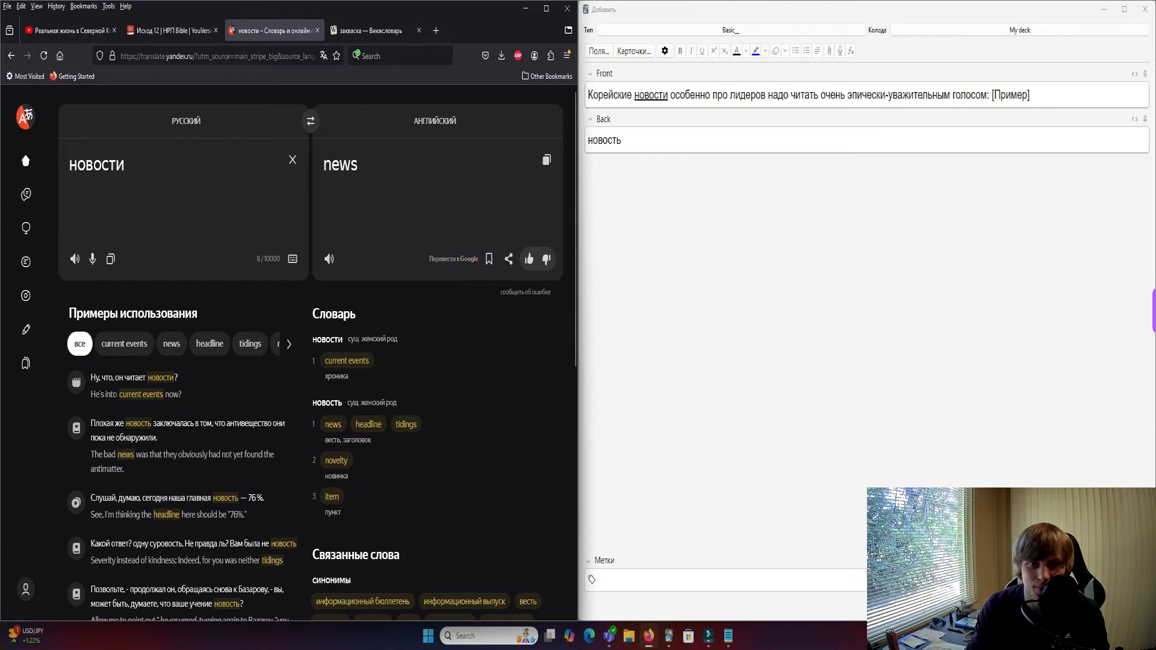
Copy the word "особенно" from the Front field and translate it in place of "новости".
middle_click(189, 308)
middle_click(240, 413)
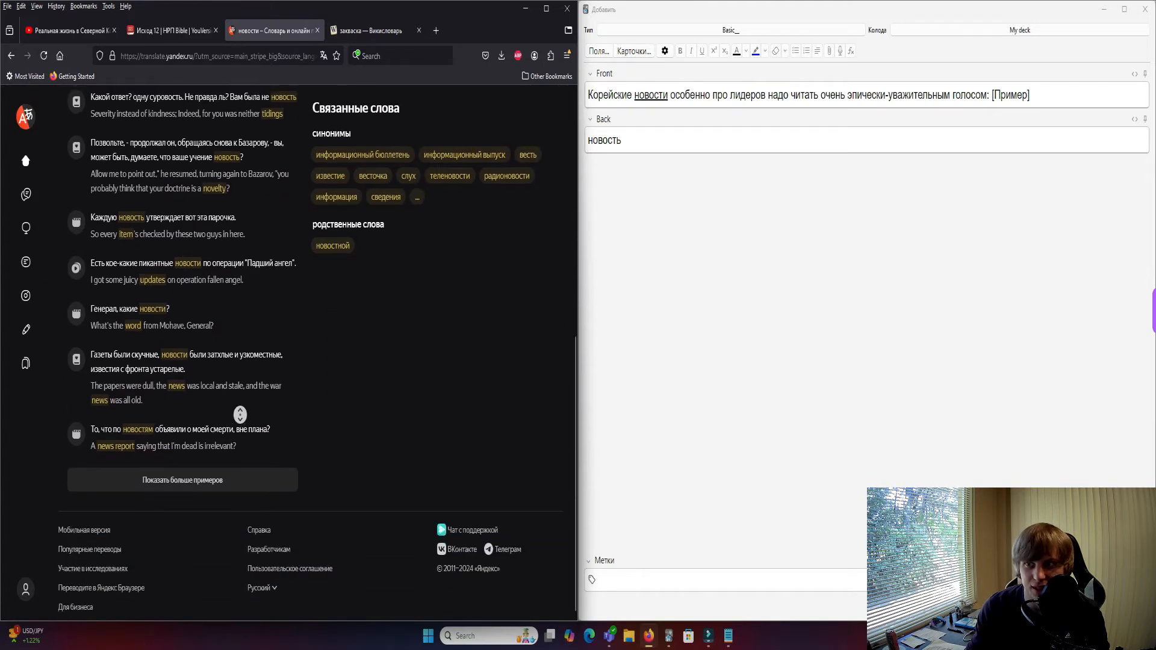
double_click(691, 95)
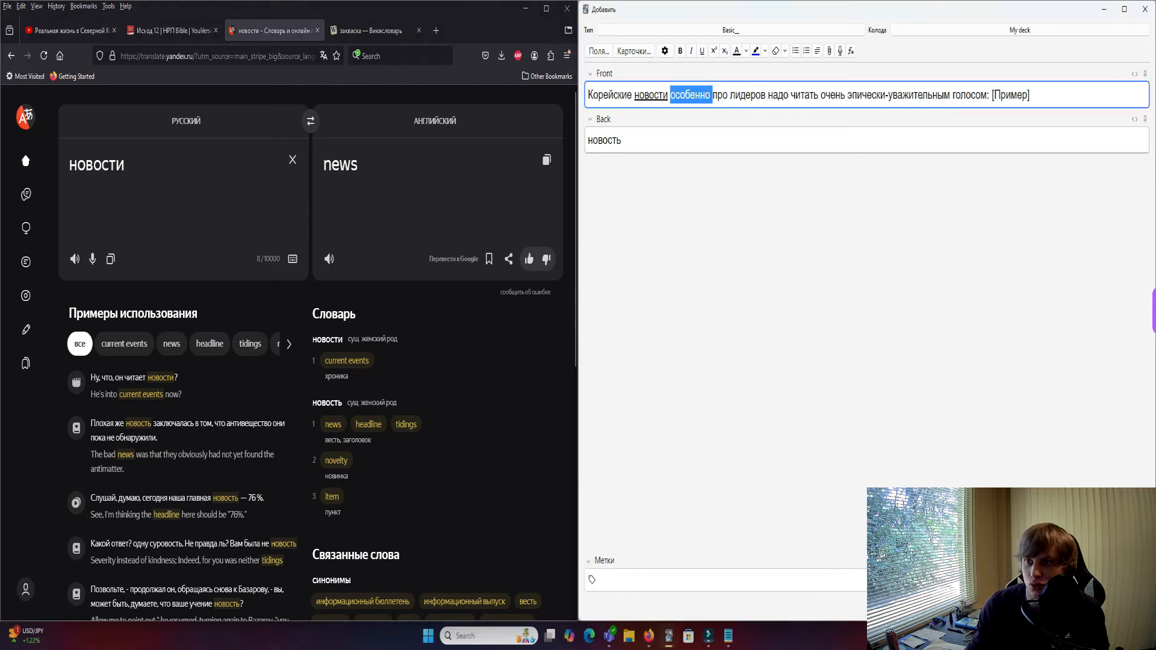
key(ctrl+c)
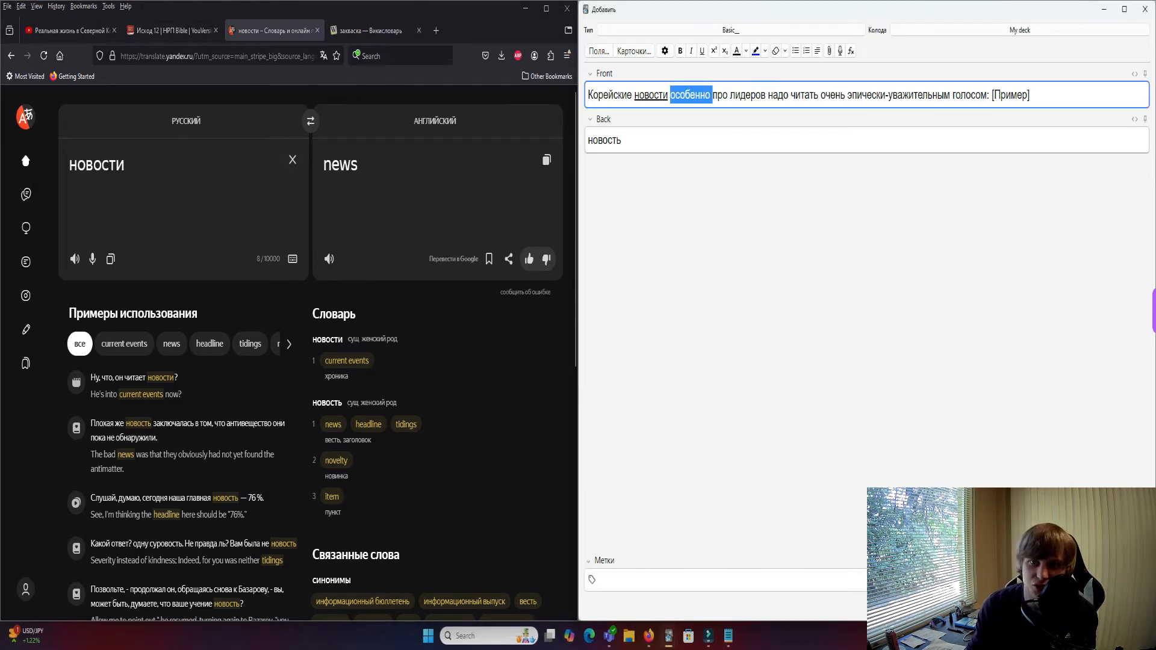
click(292, 160)
key(ctrl+v)
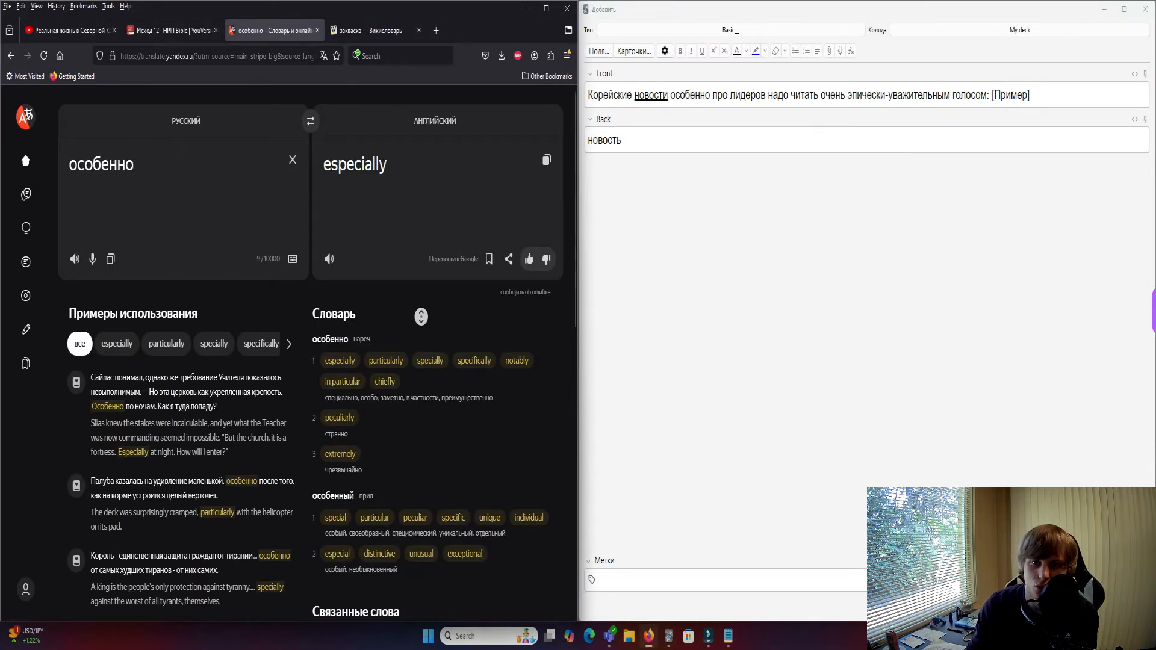
Examine the usage examples and dictionary entries for "особенно", including the example sentence "Но в этот особенный день".
scroll(317, 355, down, 2)
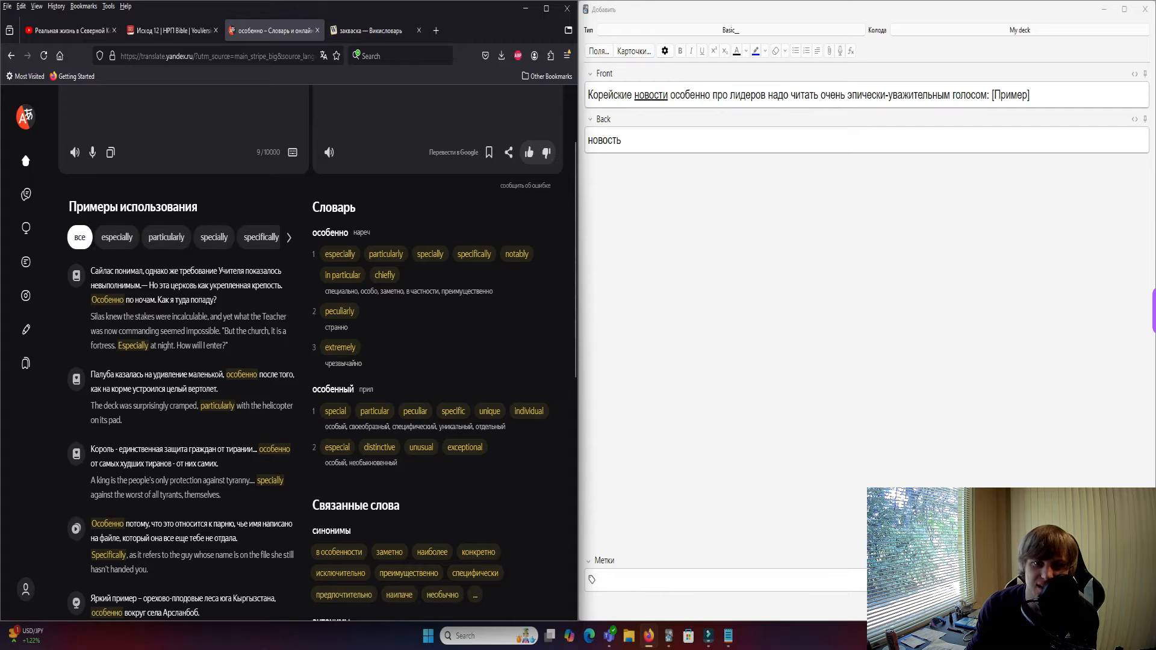
scroll(228, 306, down, 7)
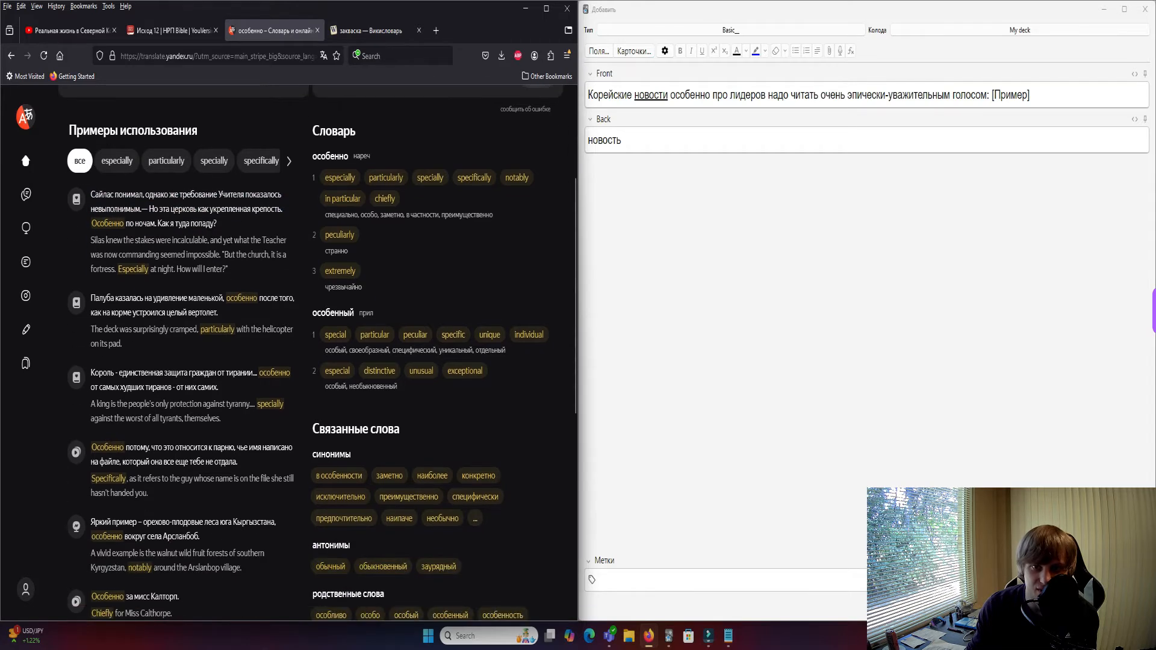
scroll(316, 352, down, 2)
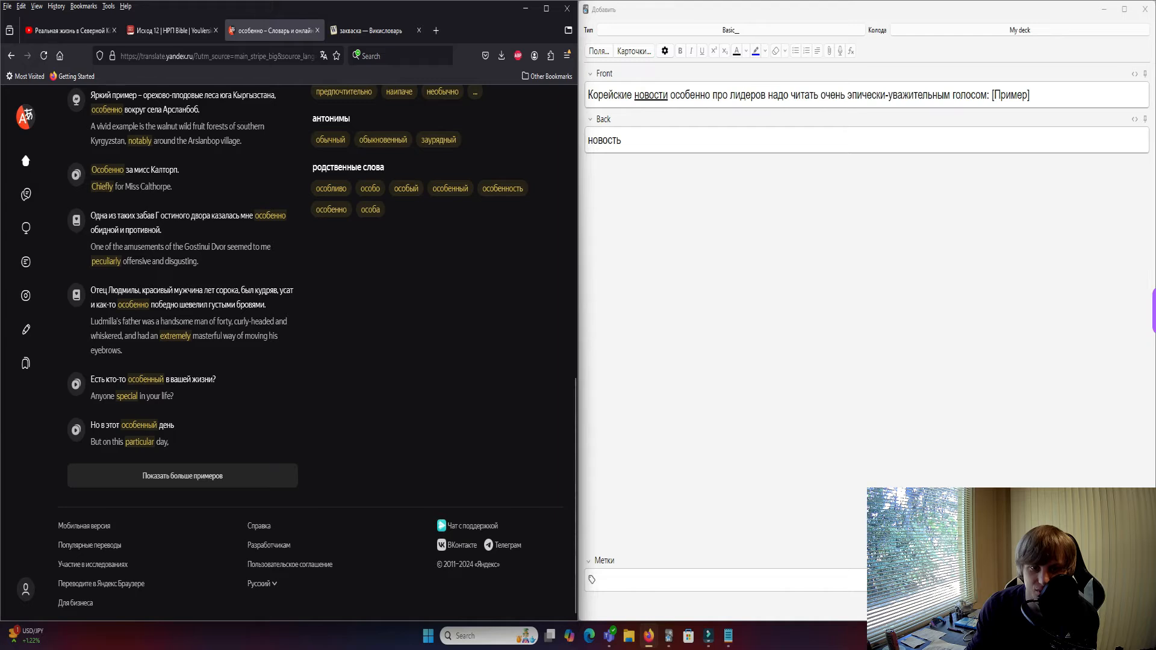
drag(90, 425, 175, 425)
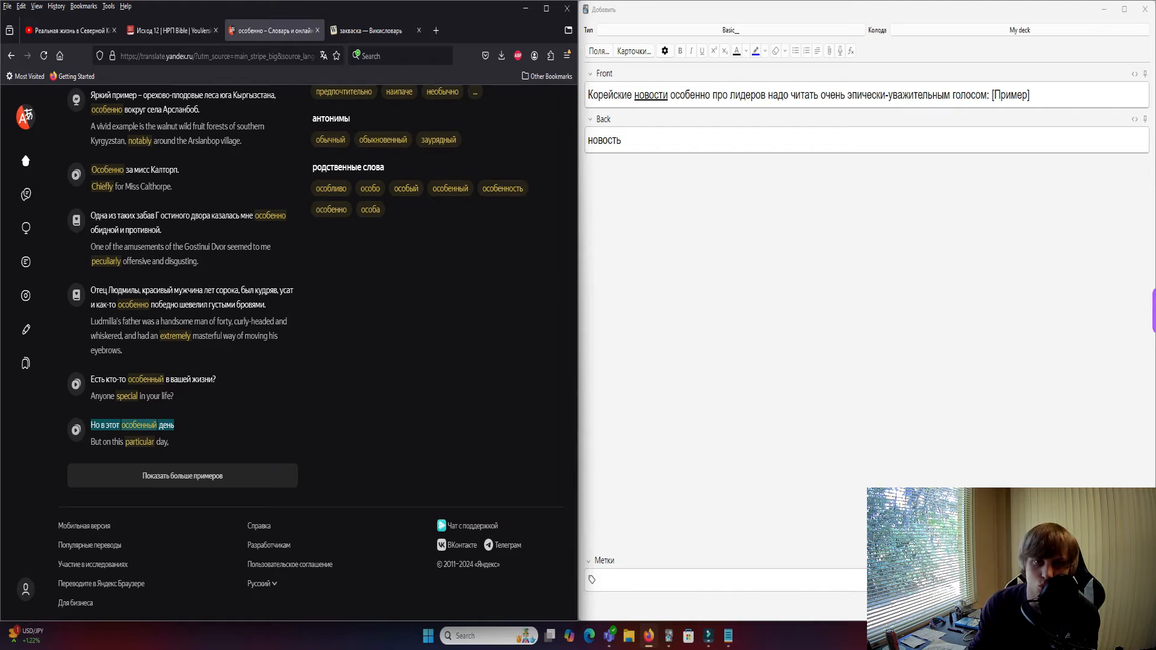
click(403, 444)
scroll(403, 444, up, 10)
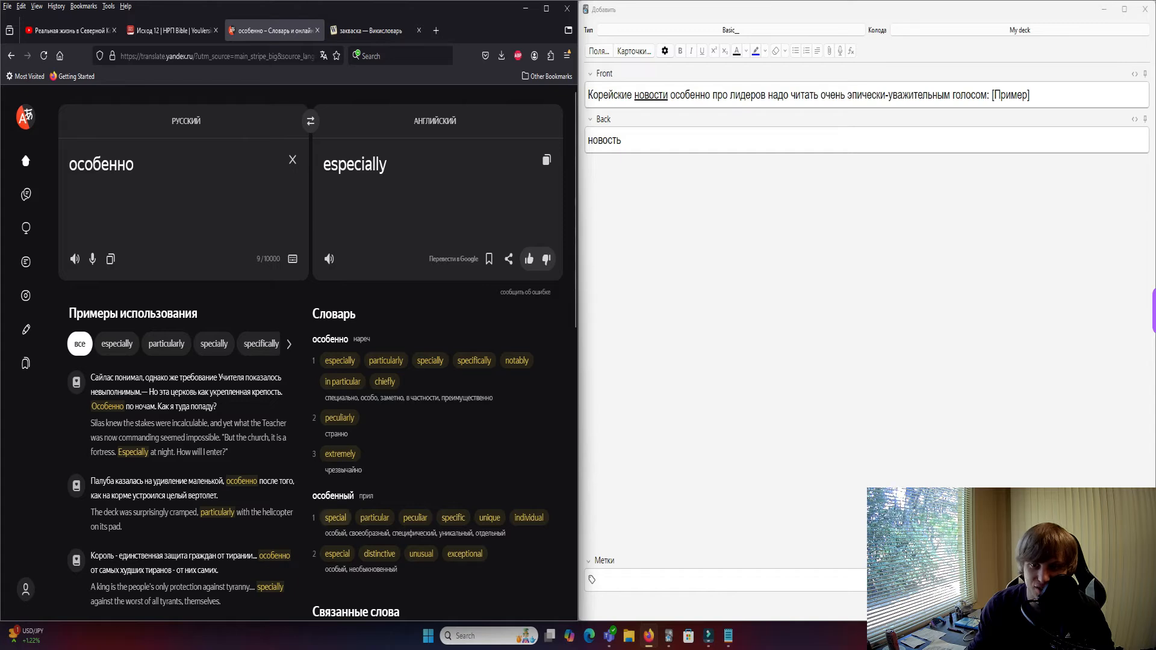
Return to the translation of "новости" and replace the source text with the dictionary form "новость".
click(12, 56)
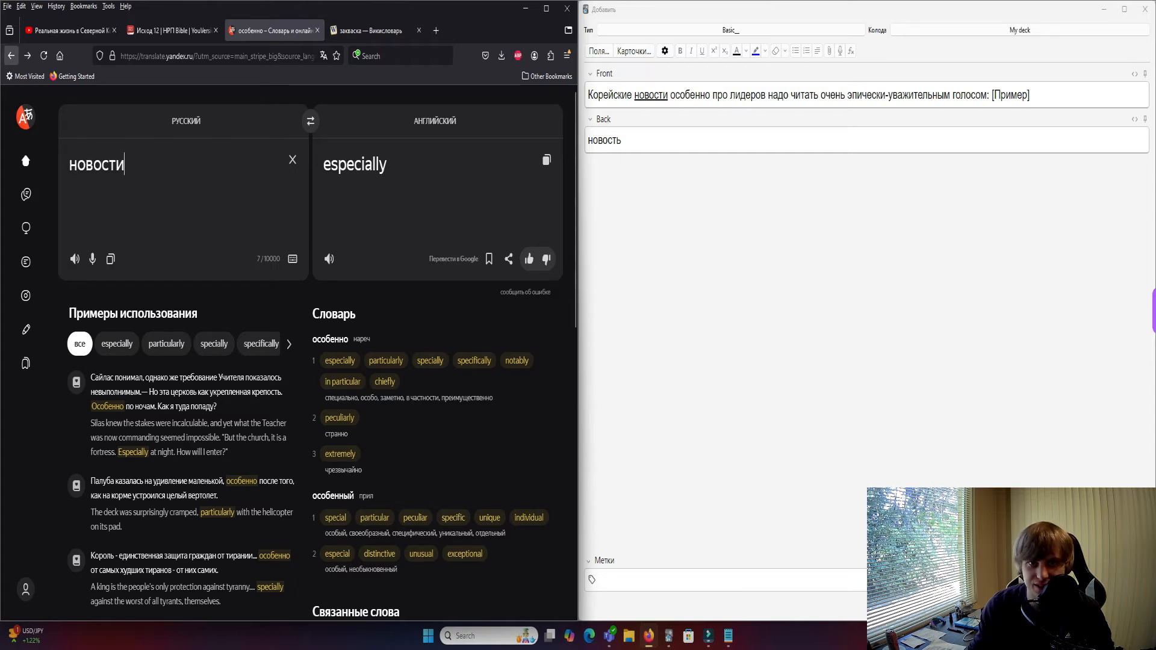
double_click(327, 402)
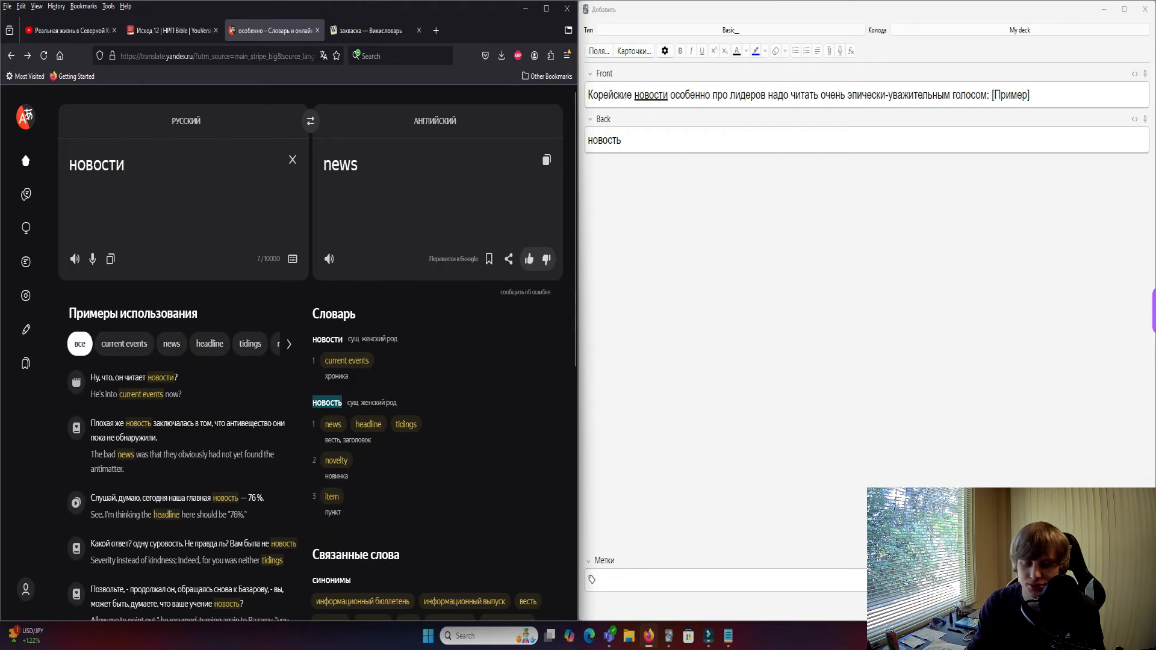
click(292, 159)
key(ctrl+v)
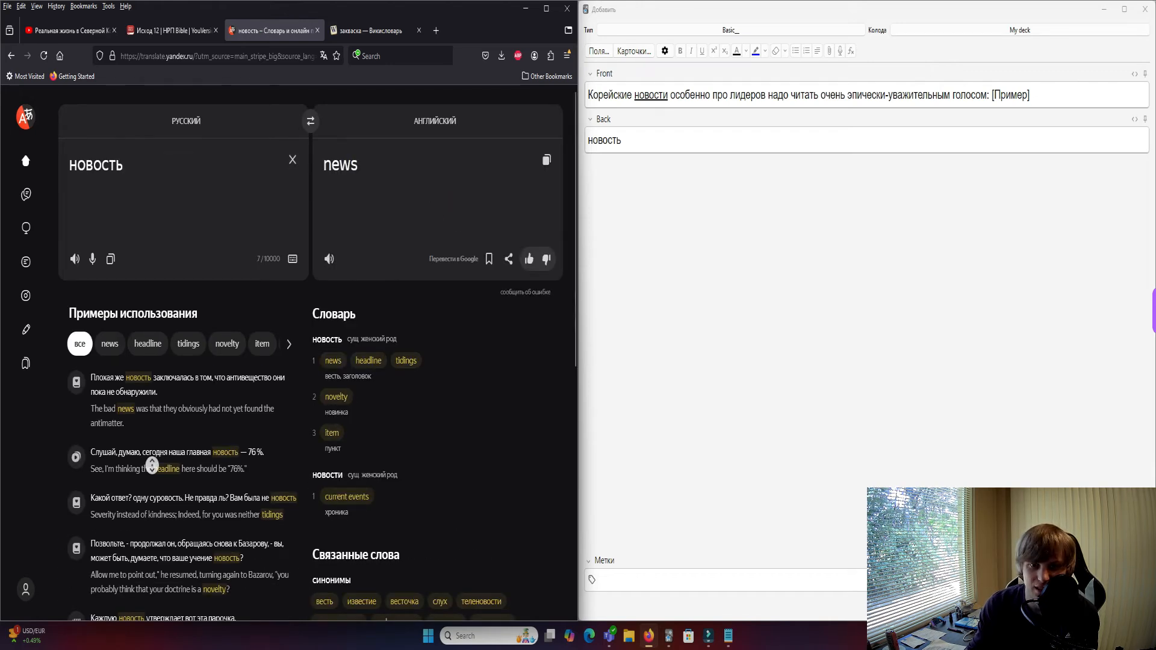
Examine the usage examples for "новость", including the sentence "Генерал, какие новости?".
scroll(151, 465, down, 7)
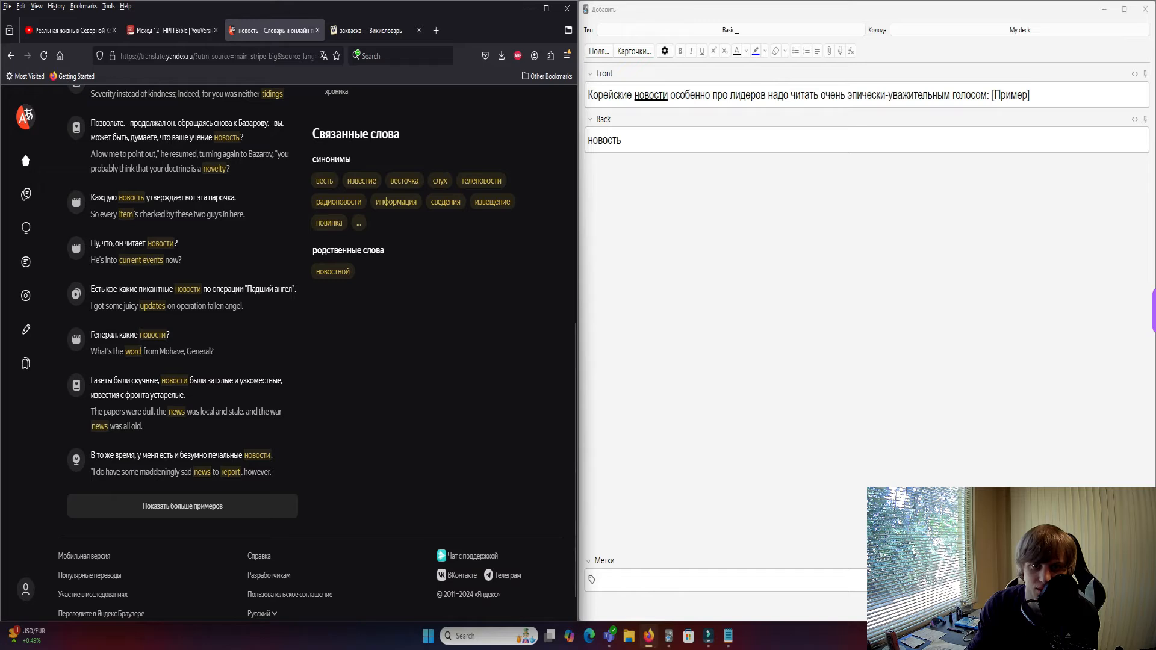
drag(91, 335, 181, 348)
click(181, 347)
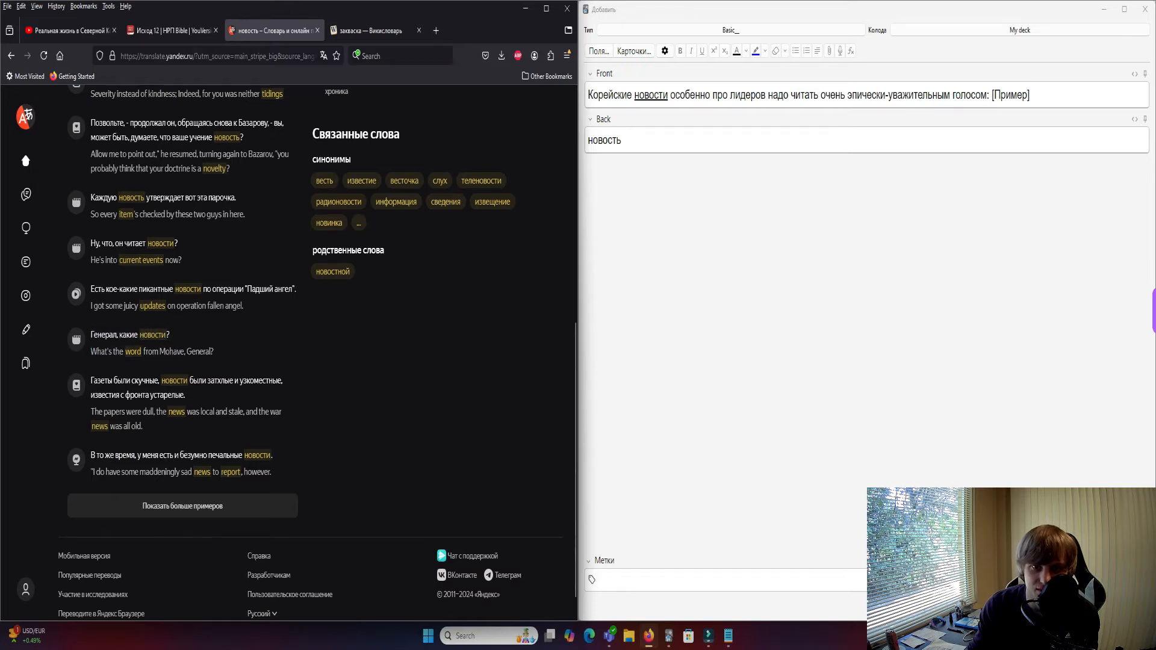
scroll(129, 335, up, 7)
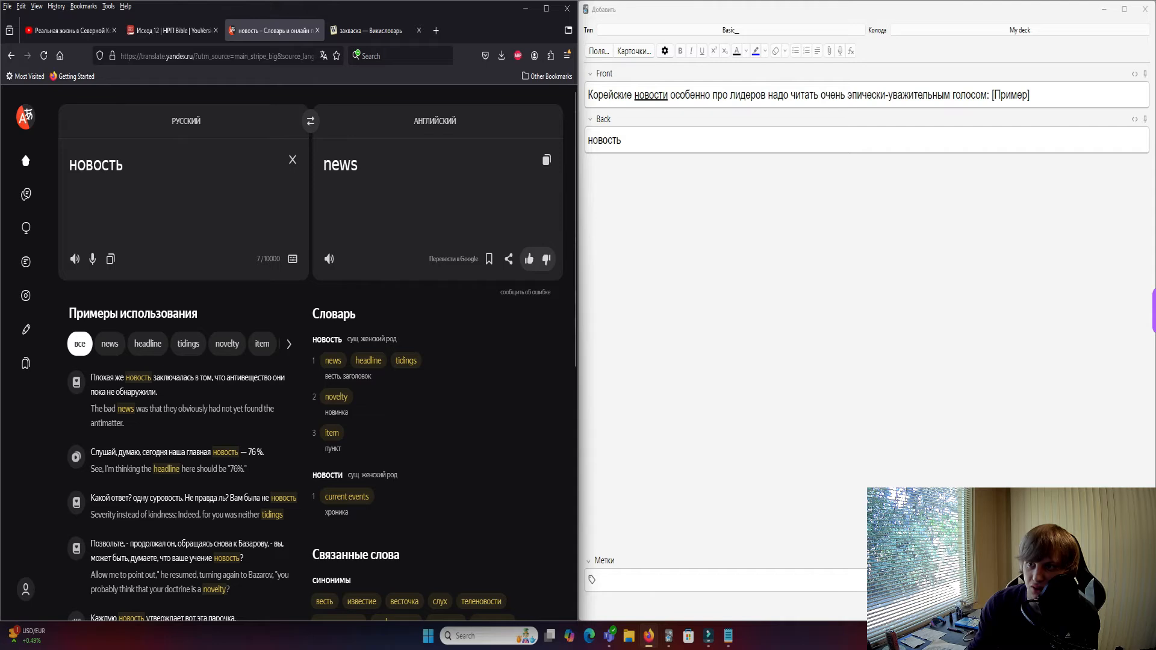
Switch to Russian Wiktionary and open the article for "новость".
click(367, 30)
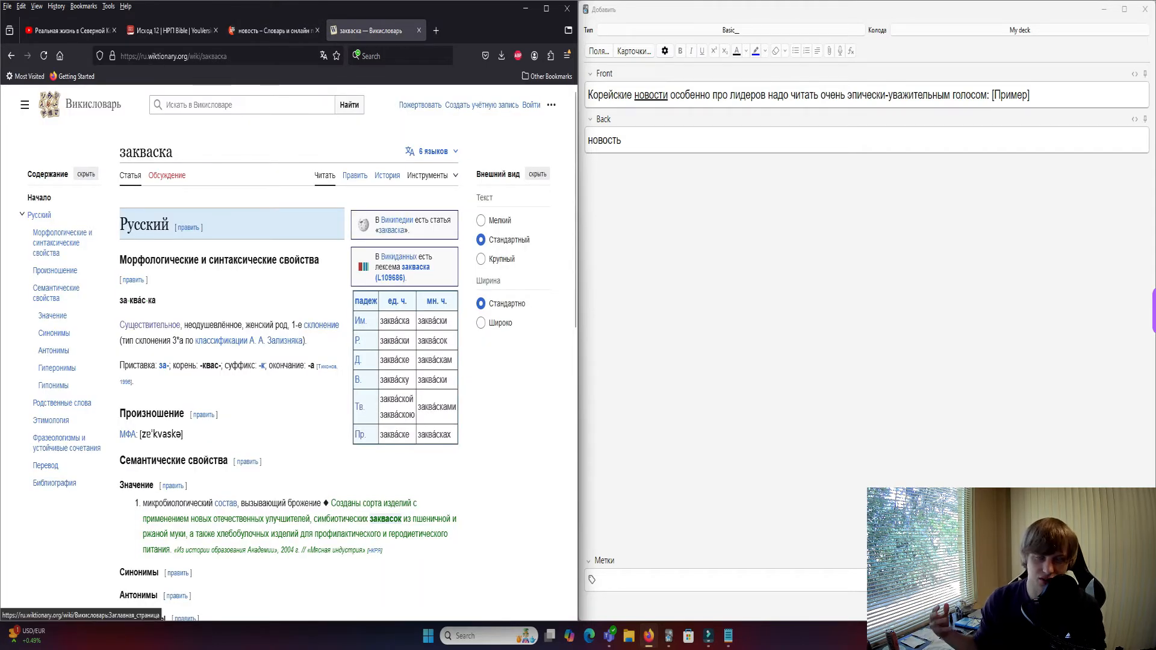
click(259, 105)
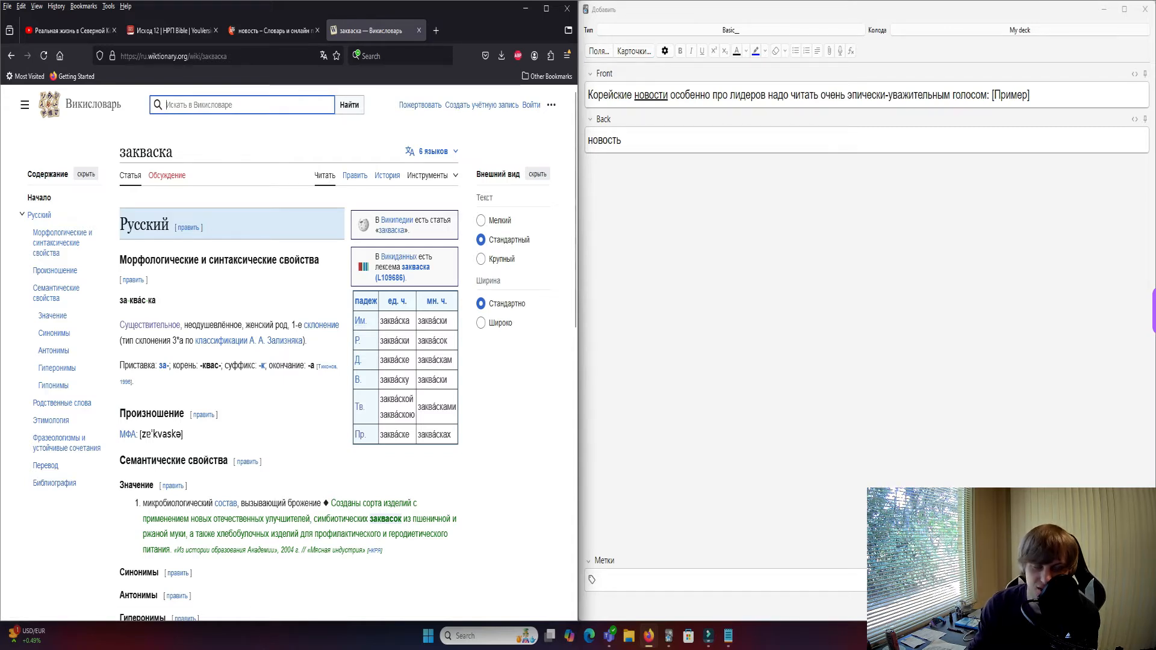
key(ctrl+v)
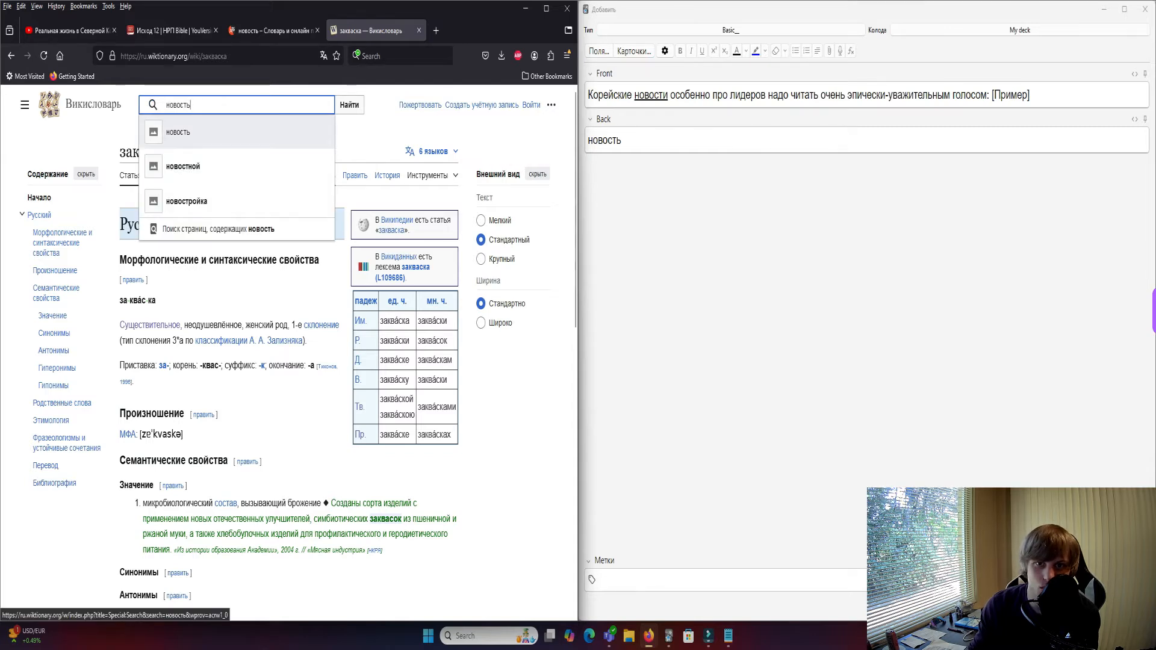
key(Return)
Search Wiktionary for the inflected form "новости" from the card and choose the suggested article "новость".
key(alt+Tab)
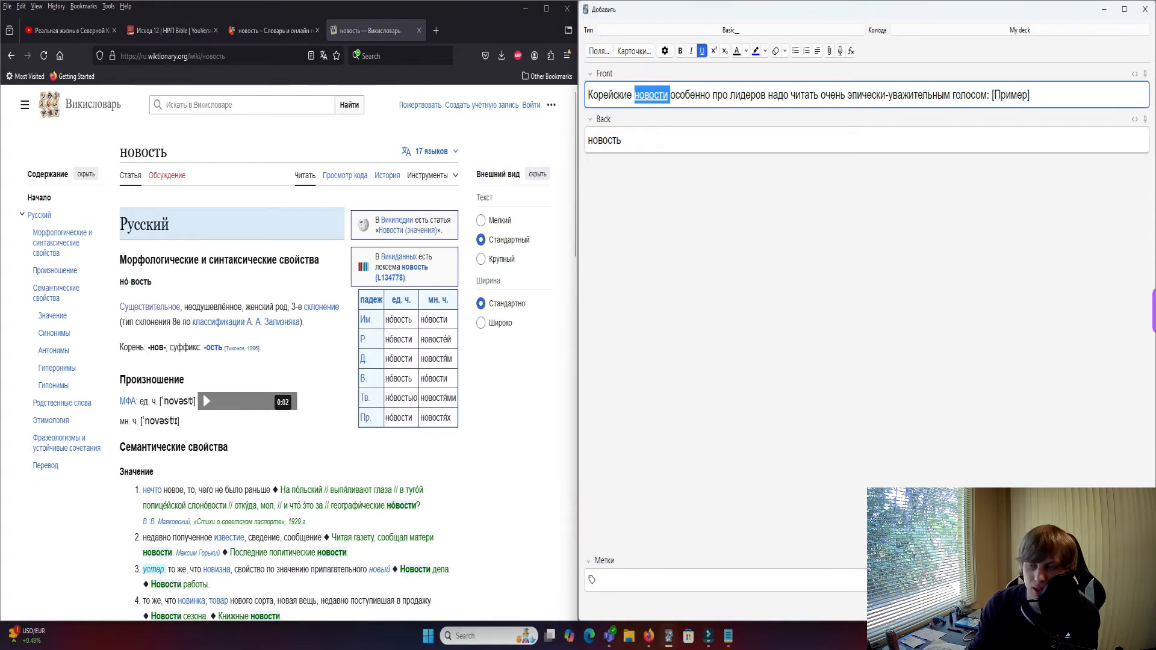
click(234, 105)
text(новости)
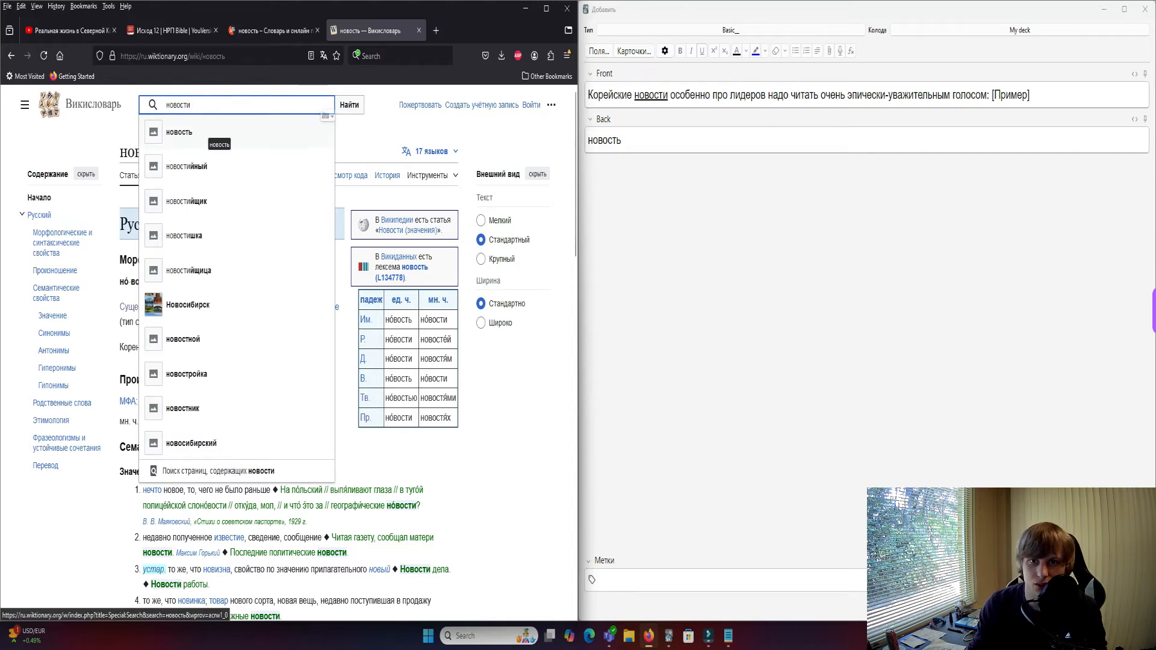
click(205, 131)
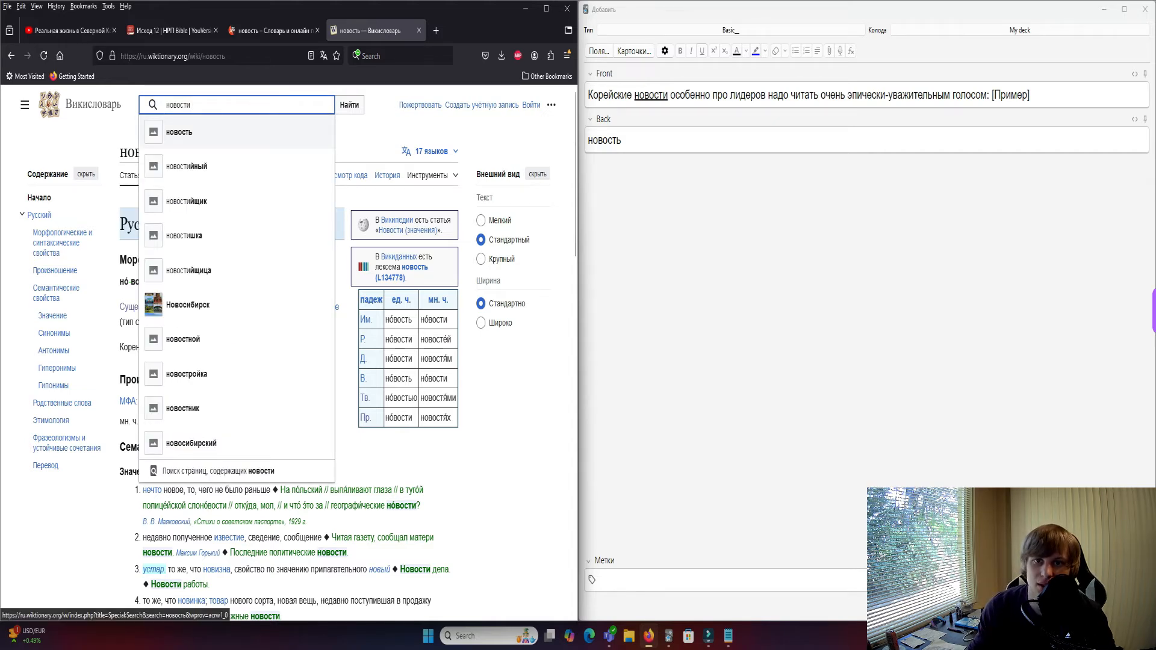
Examine the grammatical properties and case declension table of "новость" in the Wiktionary article.
scroll(289, 352, down, 2)
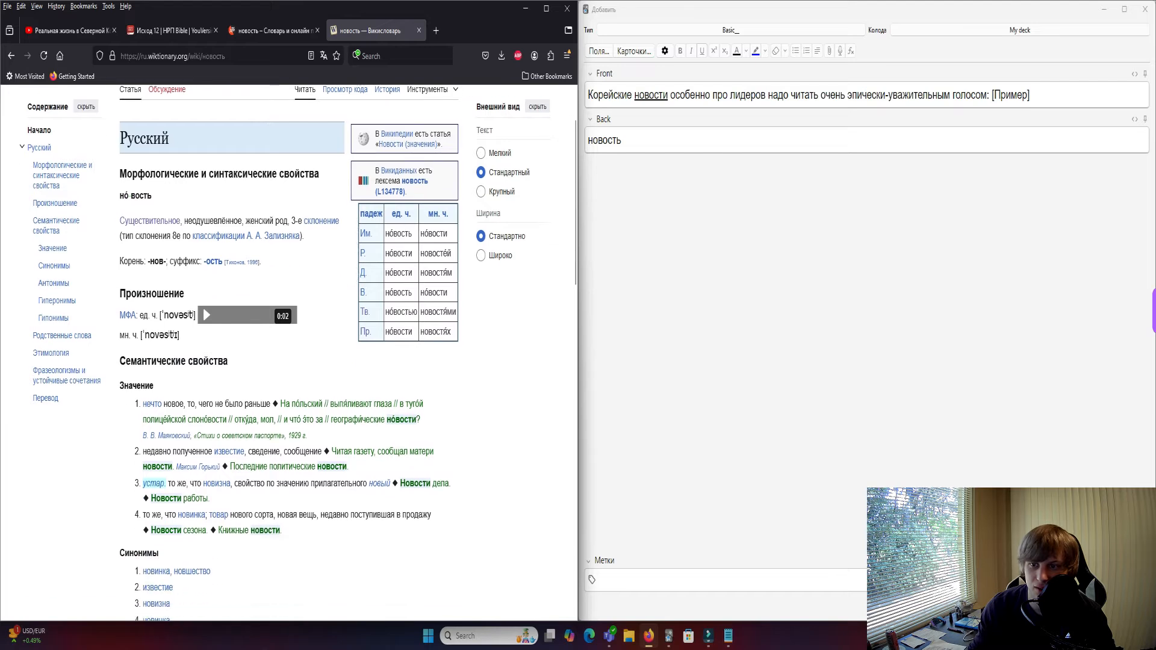
drag(448, 332, 121, 137)
click(337, 199)
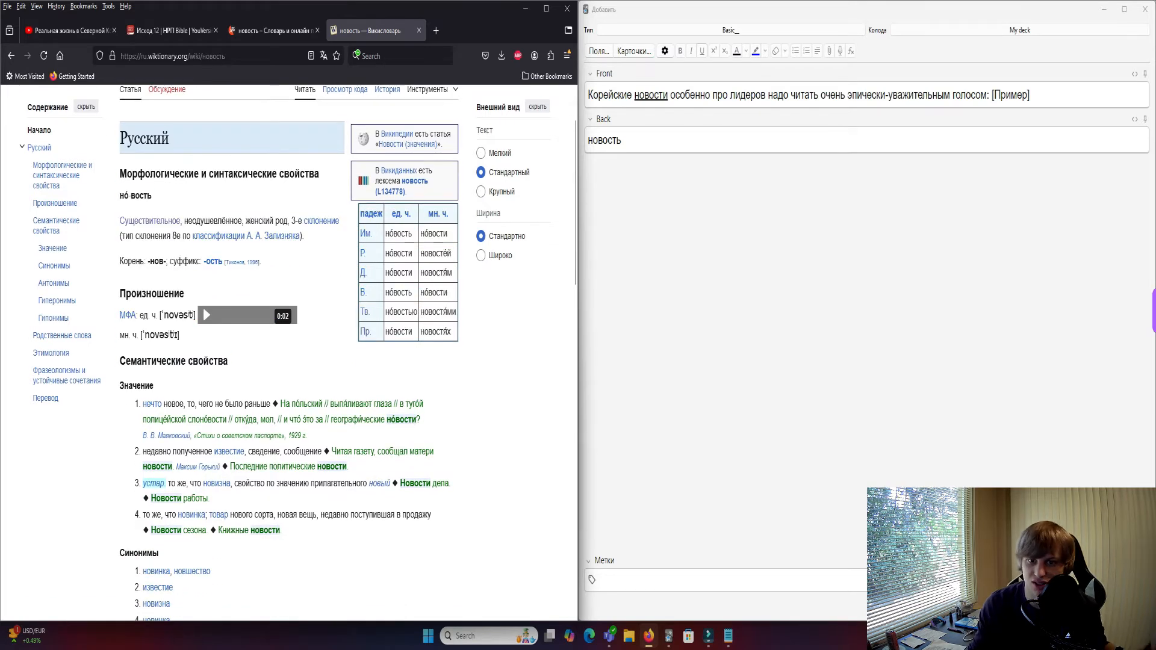
Read the pronunciation, meanings, synonyms and antonyms of "новость" in the Wiktionary article.
scroll(152, 239, down, 3)
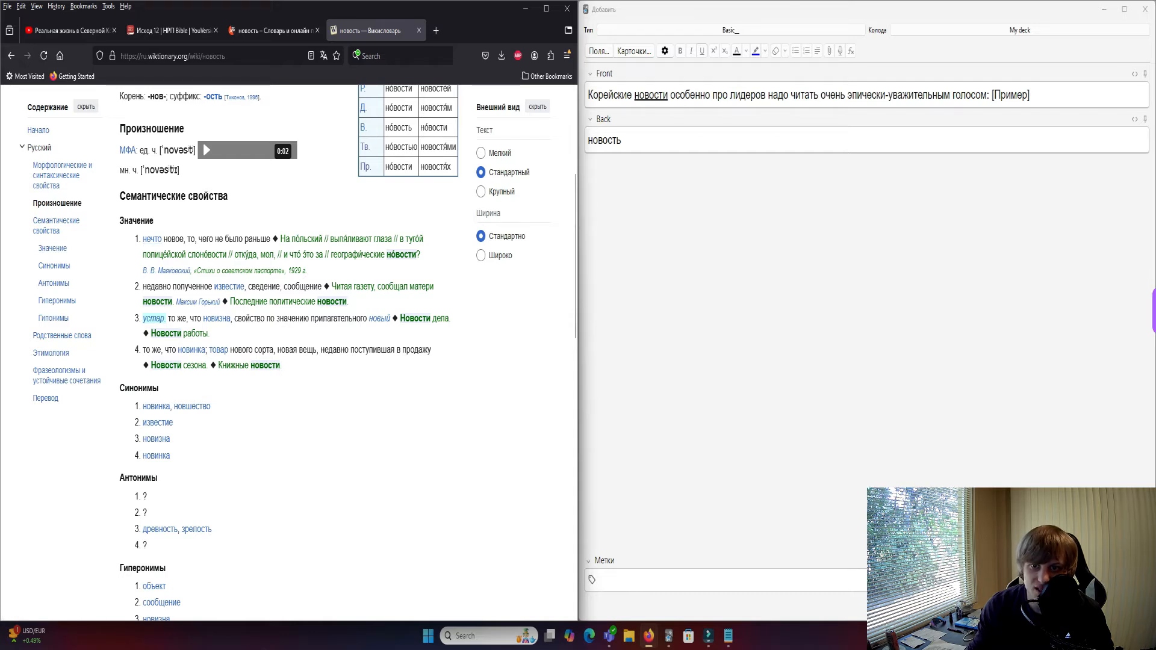
scroll(413, 391, down, 2)
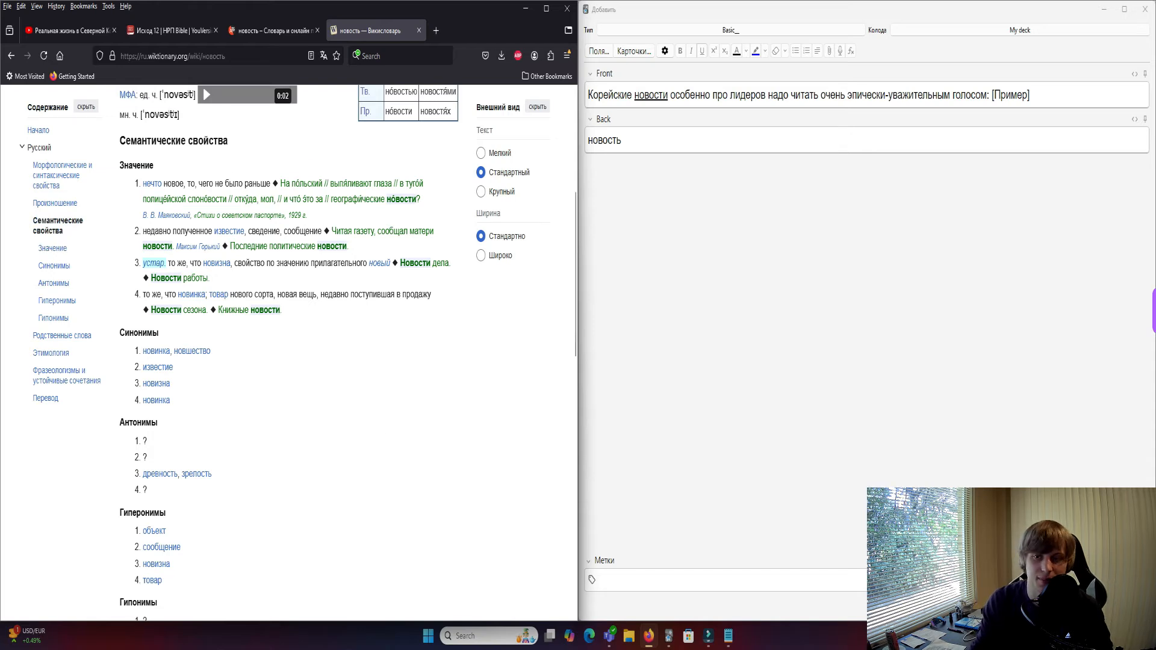
middle_click(384, 381)
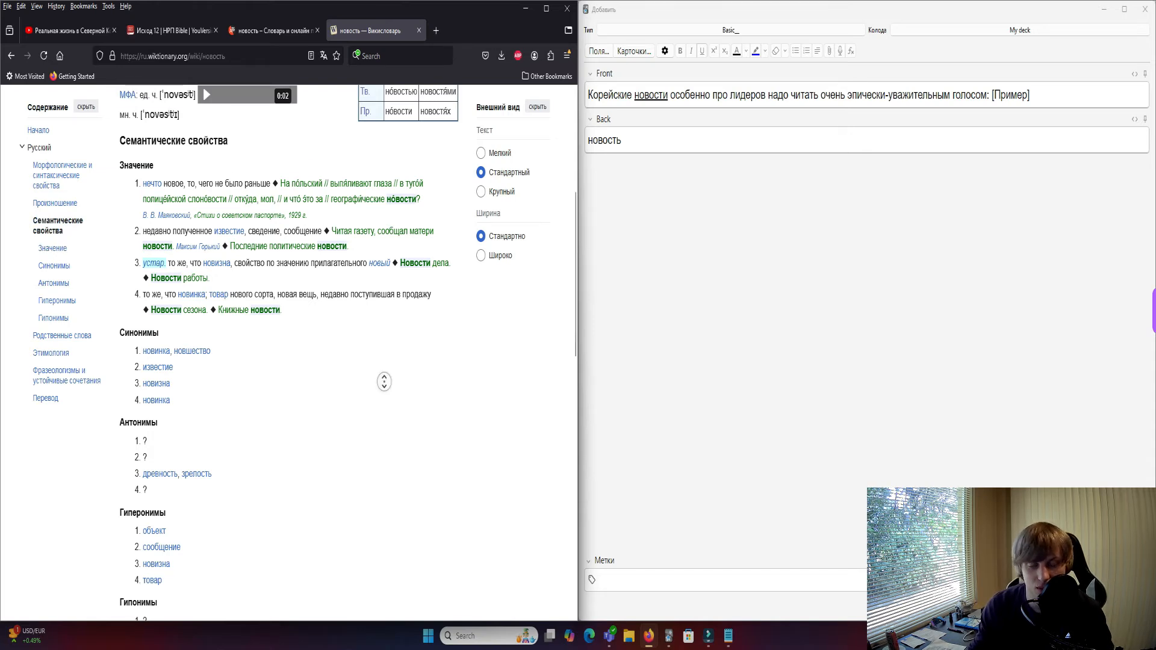
middle_click(380, 364)
middle_click(377, 357)
scroll(377, 356, up, 2)
scroll(377, 357, down, 1)
middle_click(377, 357)
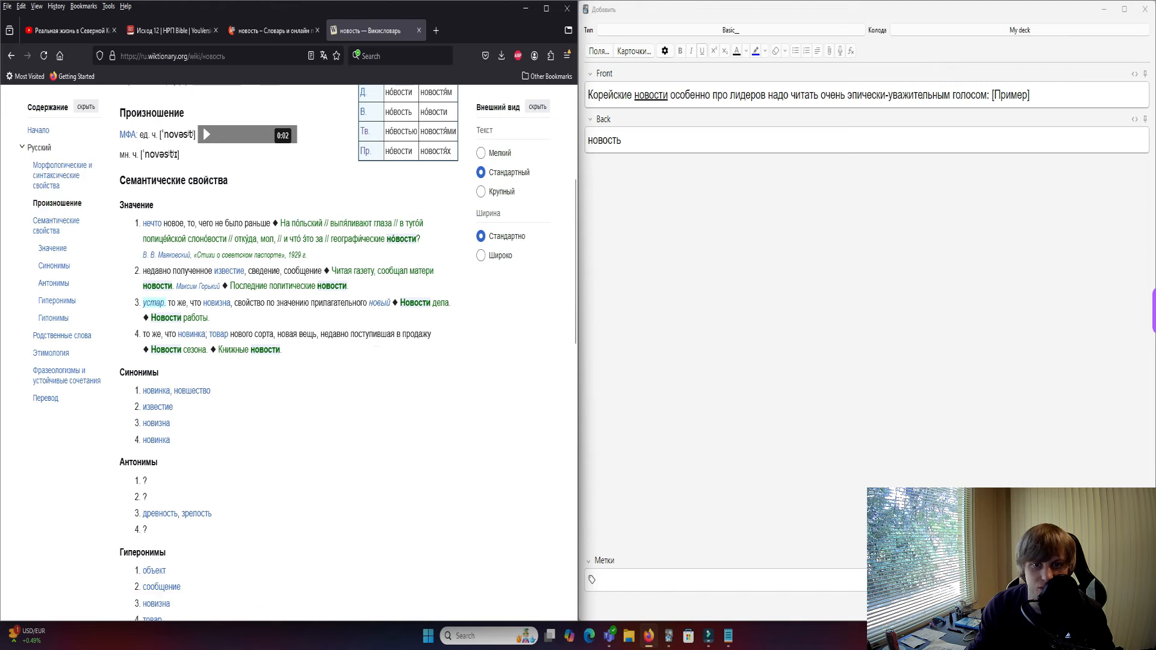
scroll(289, 353, up, 1)
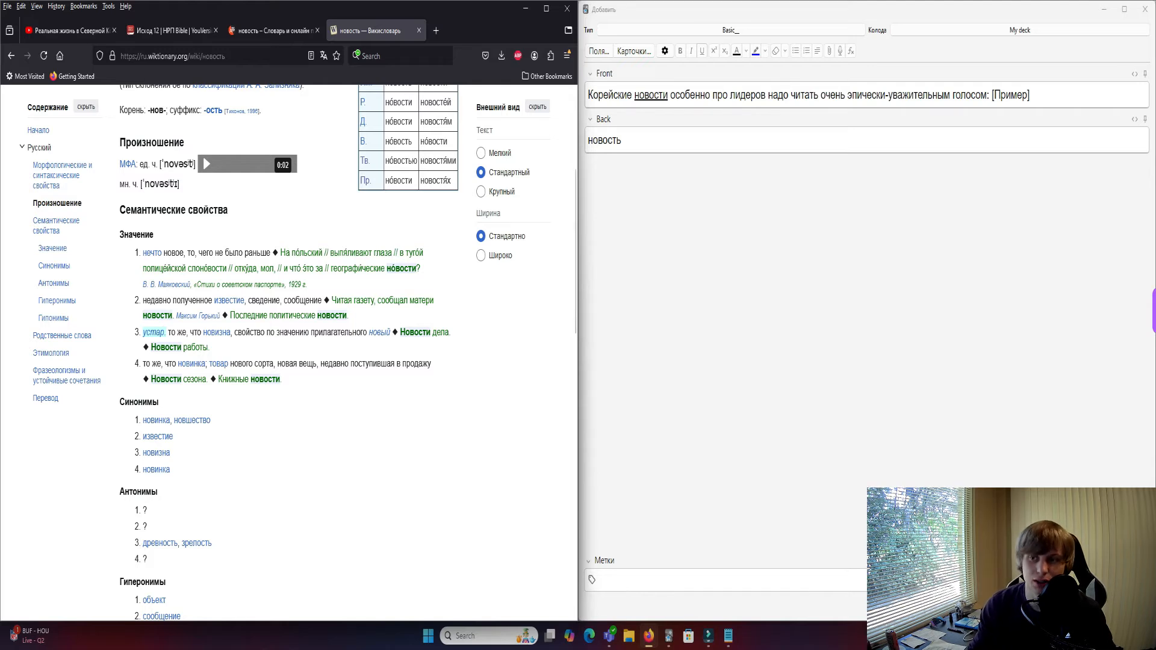
scroll(289, 349, up, 4)
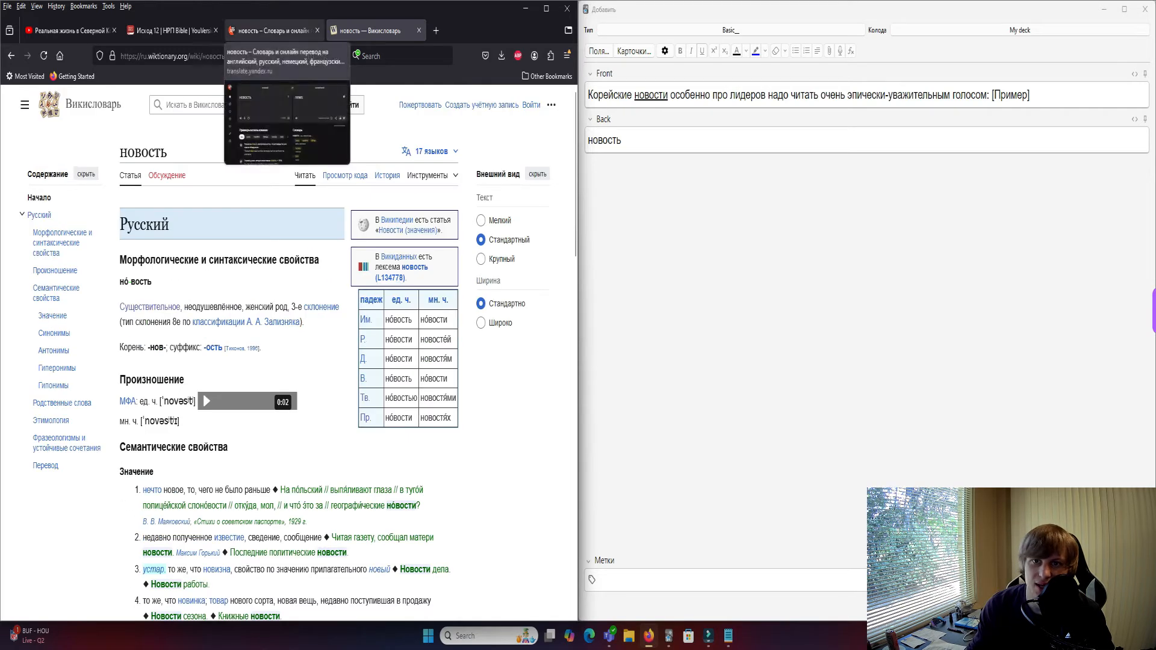
Consult the translation of "новость" and add "news" after it in the card's Back field.
click(271, 30)
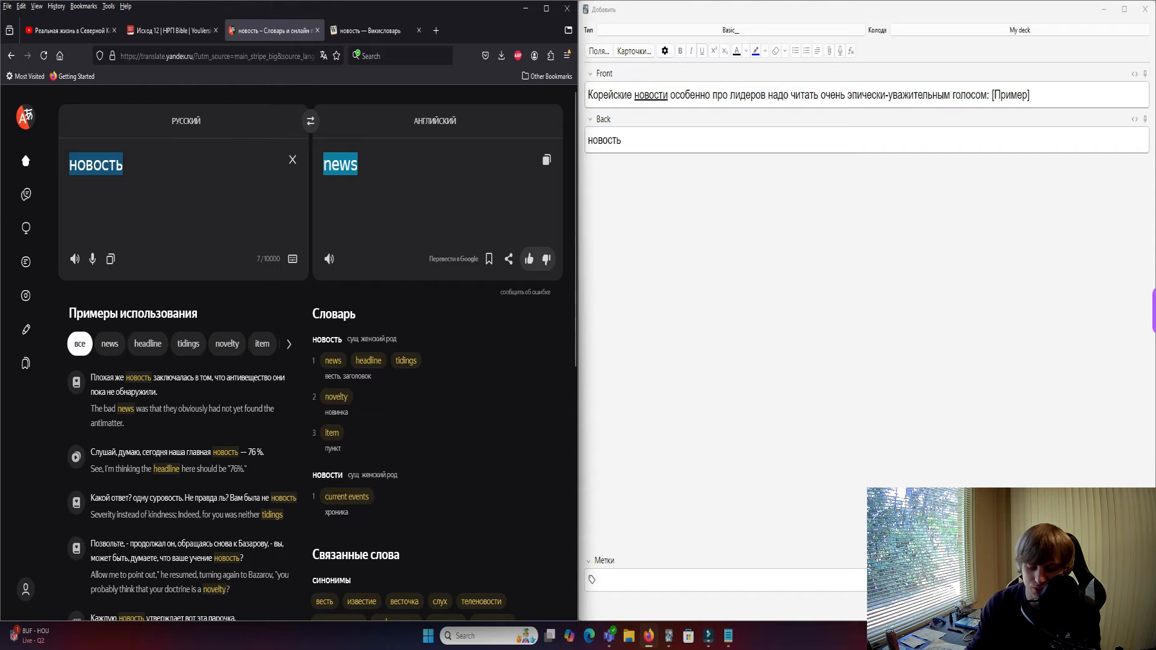
click(680, 141)
text(news)
drag(623, 140, 641, 139)
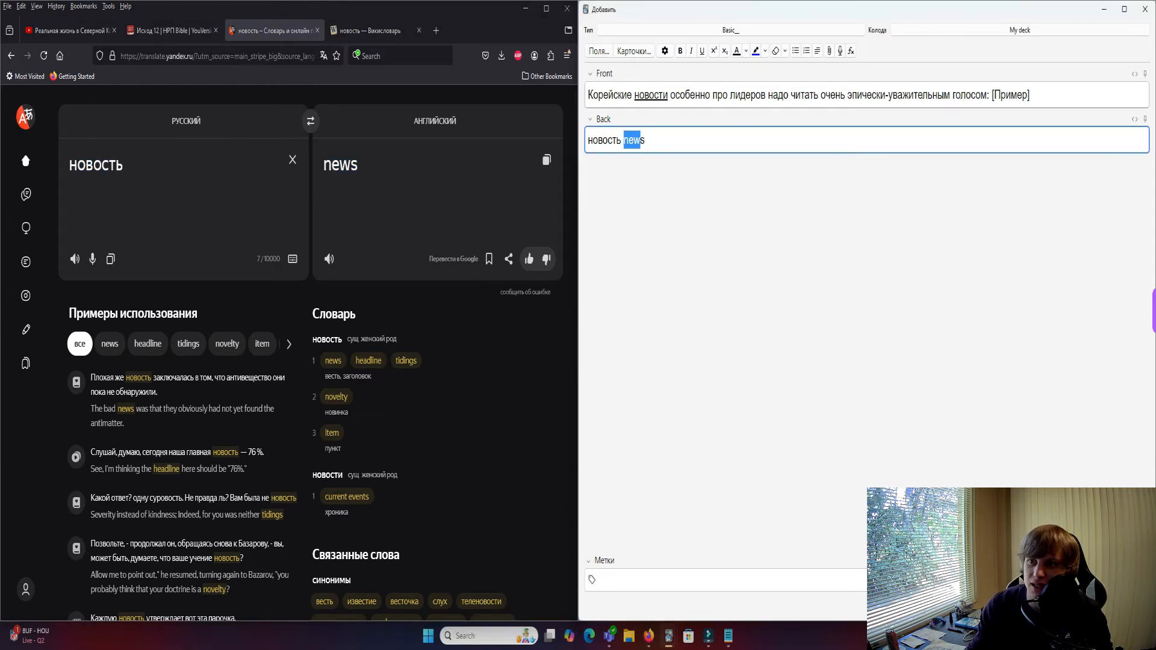
Return to the Wiktionary article "новость" and read its second definition, beginning "недавно полученное известие".
click(368, 30)
scroll(153, 433, down, 3)
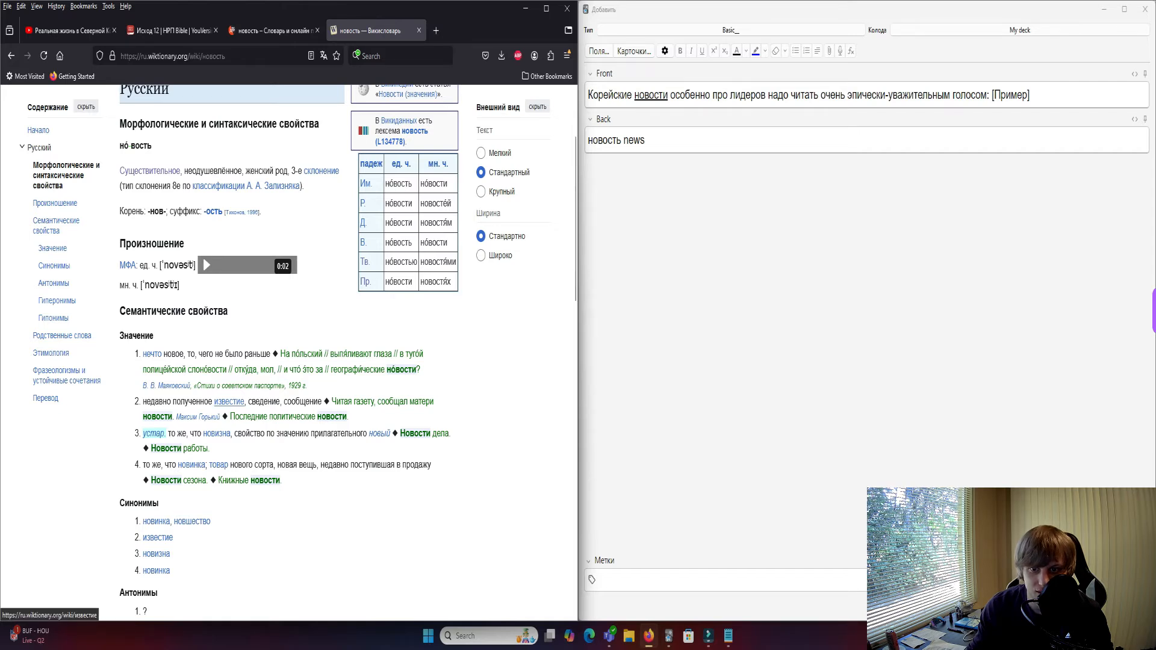
drag(322, 401, 146, 402)
click(145, 402)
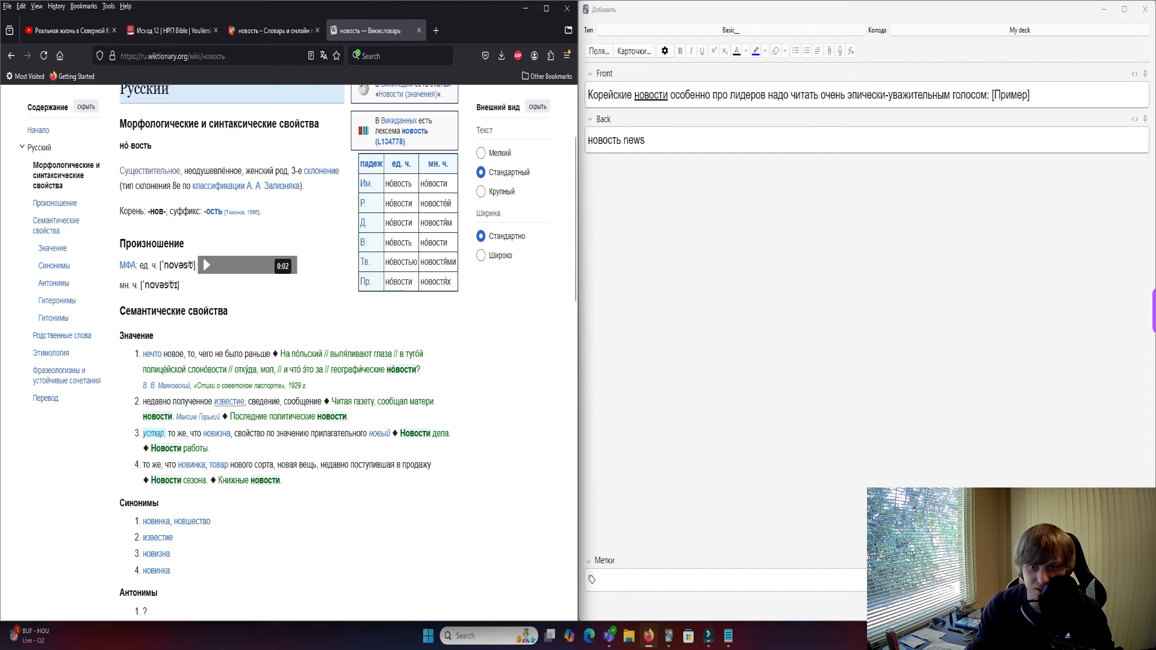
scroll(459, 486, up, 3)
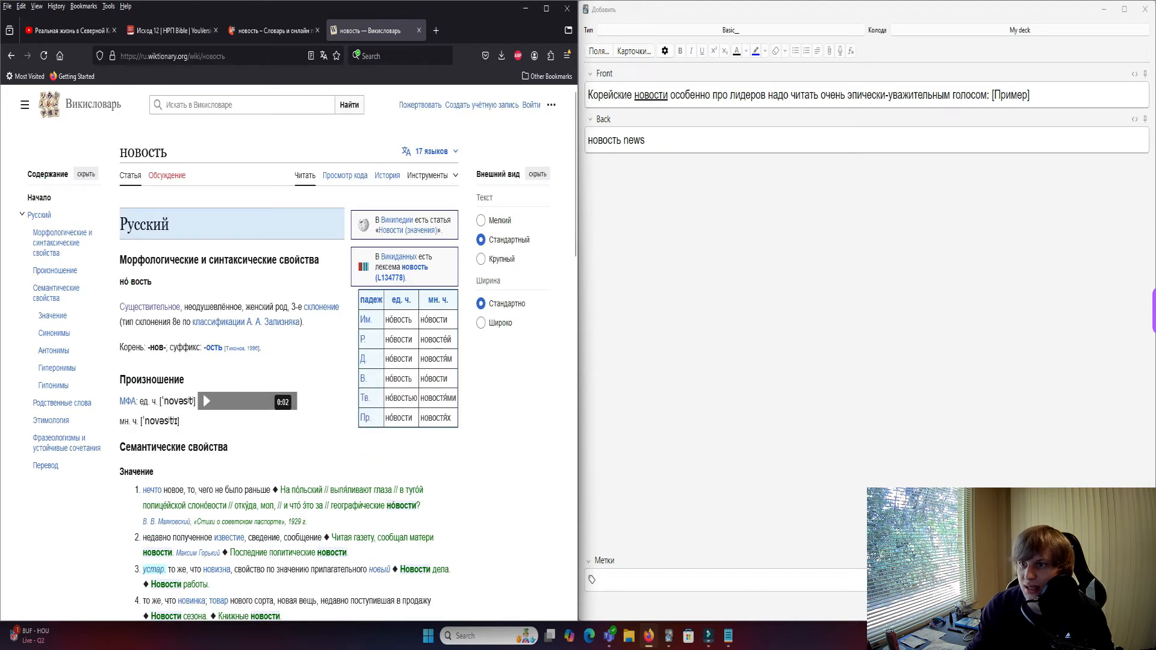
double_click(634, 141)
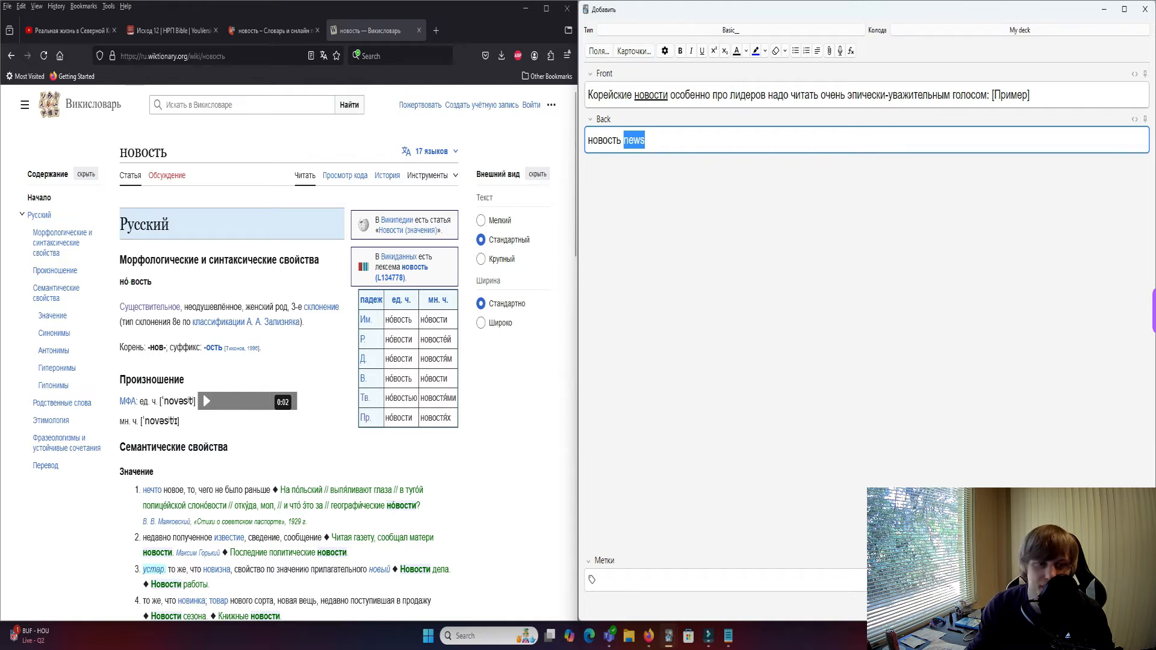
middle_click(483, 474)
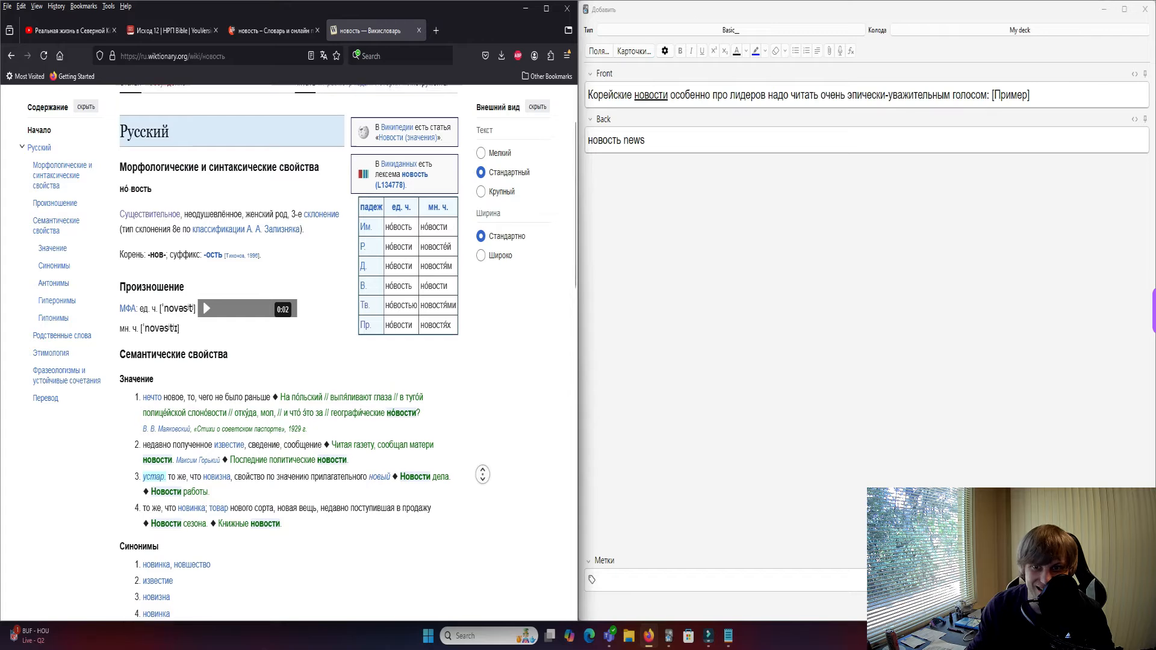
middle_click(482, 466)
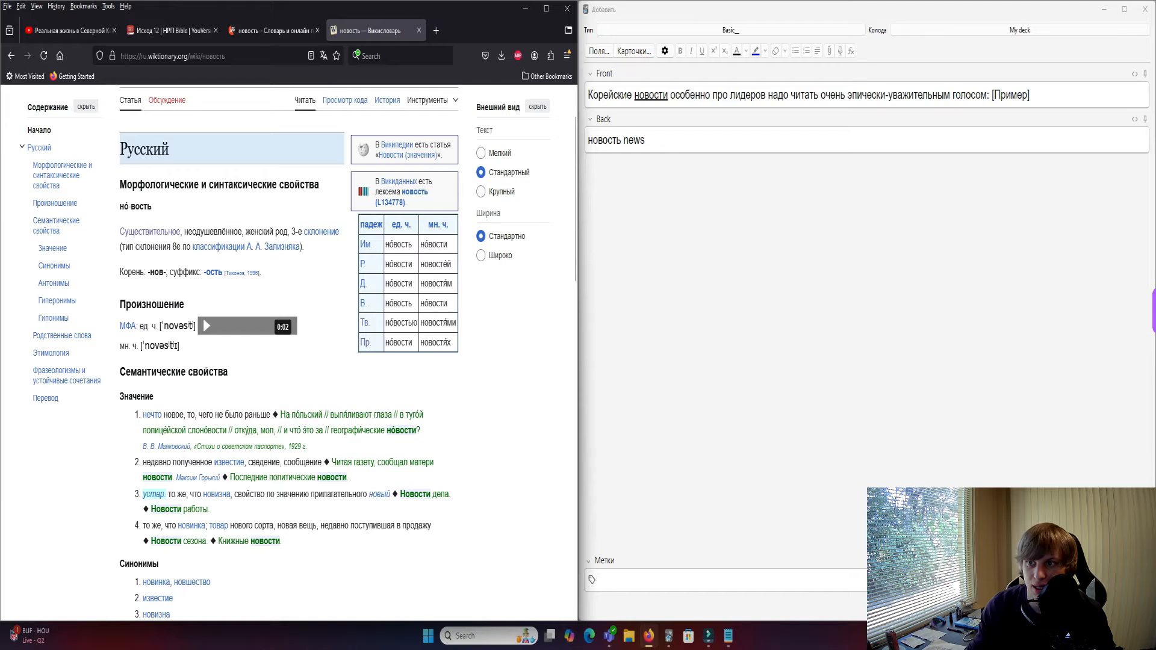
scroll(289, 352, up, 2)
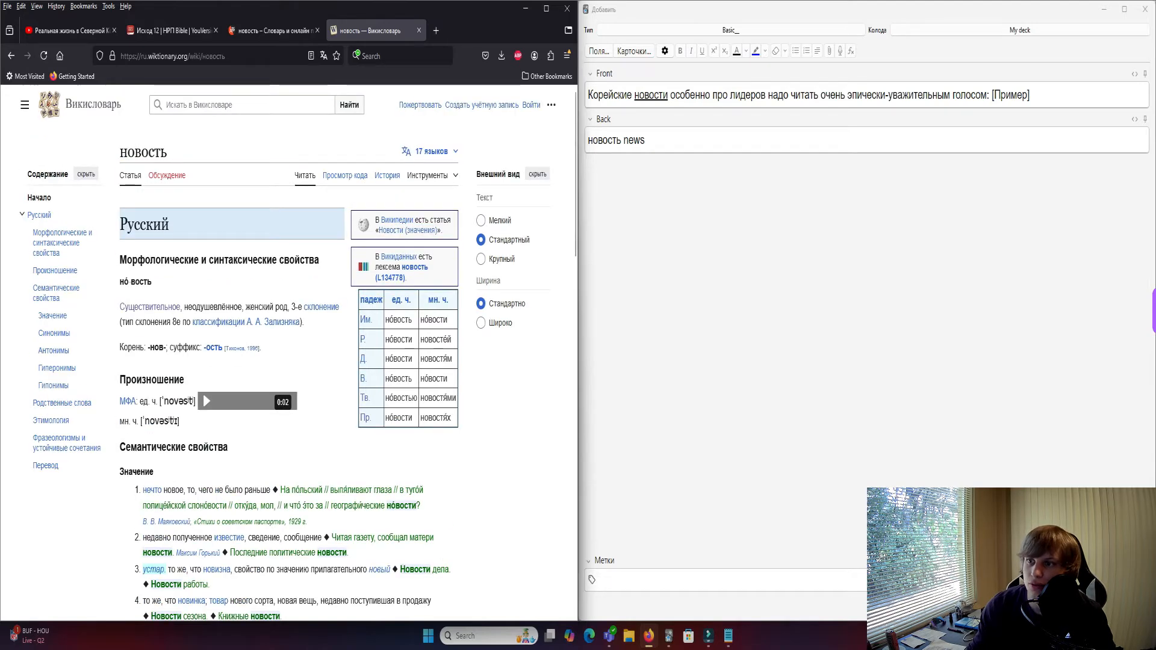
Remove the underline from "новости" in the Front sentence and underline "читать" as the new target word.
double_click(651, 95)
key(ctrl+u)
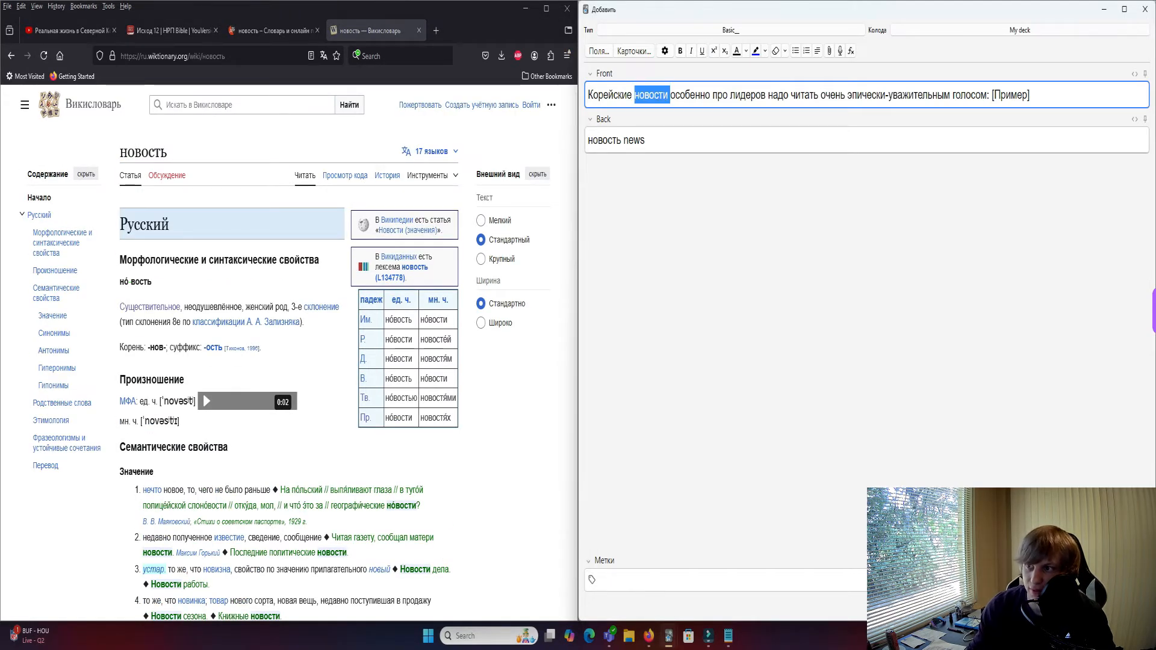
click(814, 95)
drag(809, 95, 818, 95)
click(809, 95)
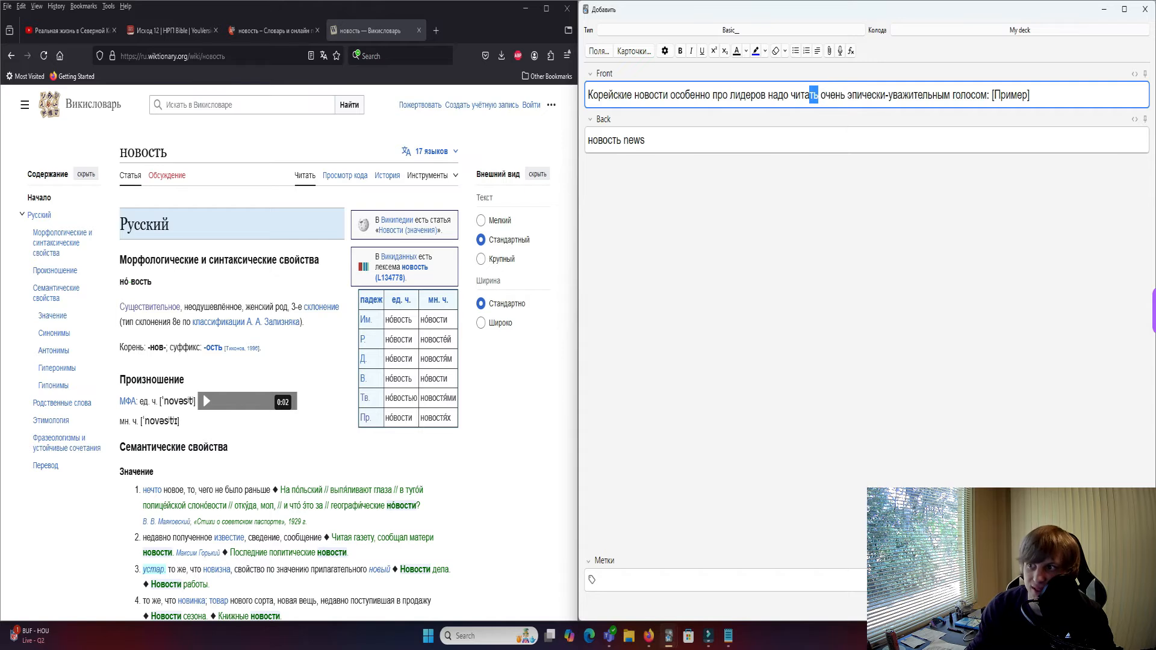
double_click(808, 95)
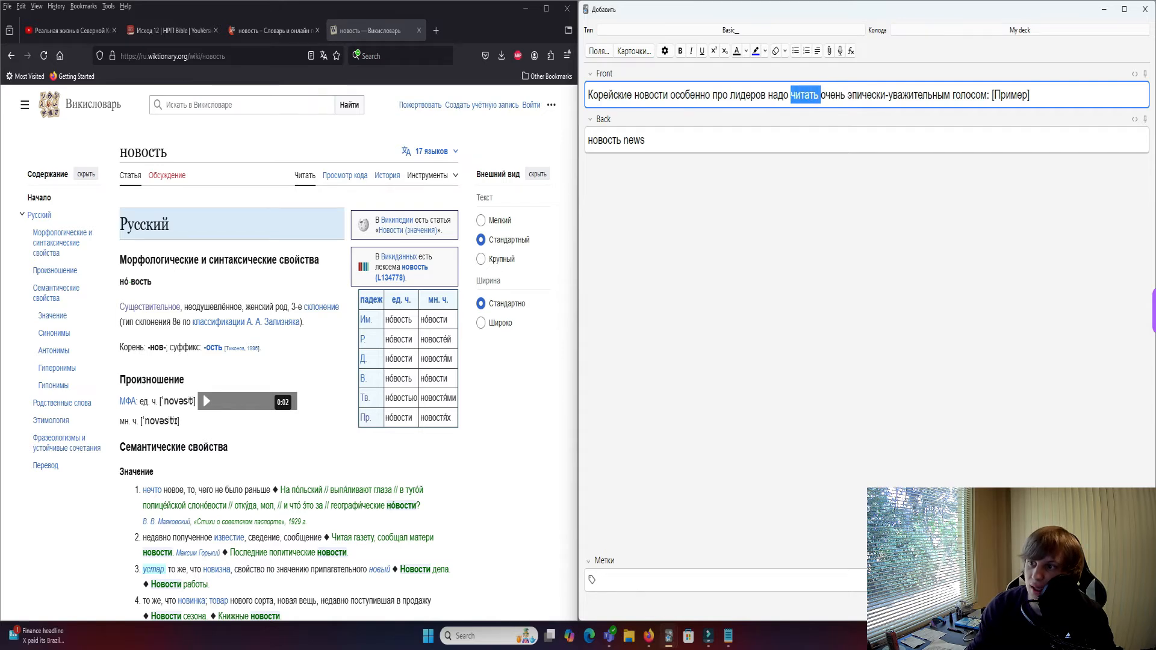
click(801, 95)
double_click(802, 95)
click(801, 95)
double_click(802, 95)
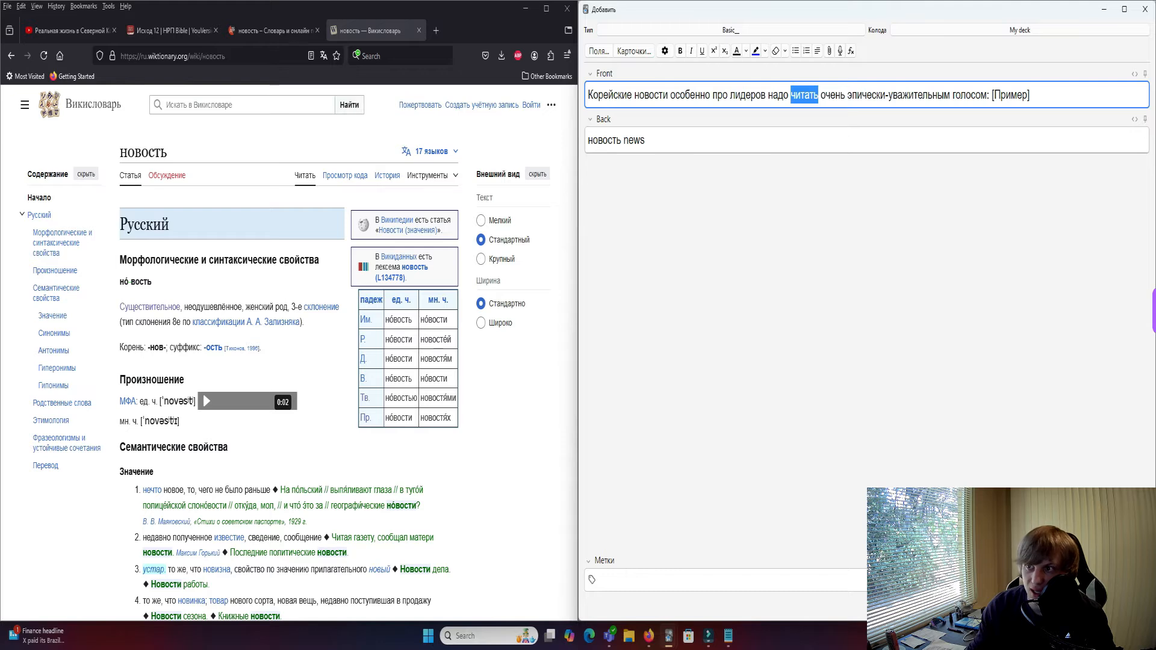
key(ctrl+u)
Copy "читать" from the Front sentence and translate it from Russian to English in Yandex Translate.
click(274, 30)
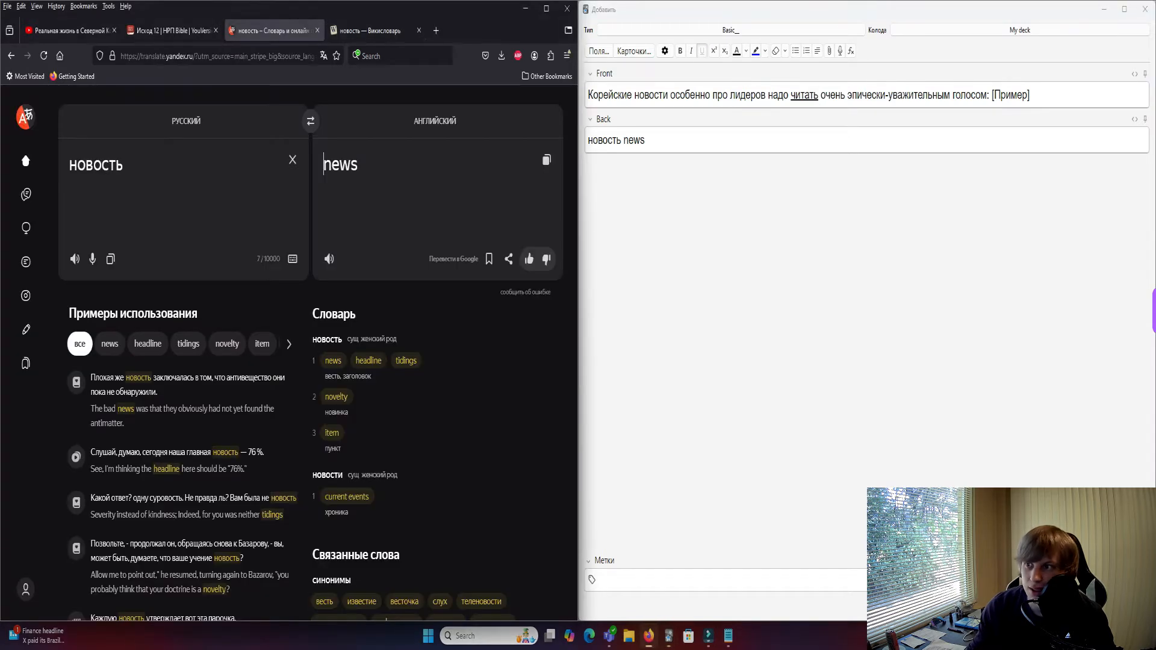
double_click(804, 95)
key(ctrl+c)
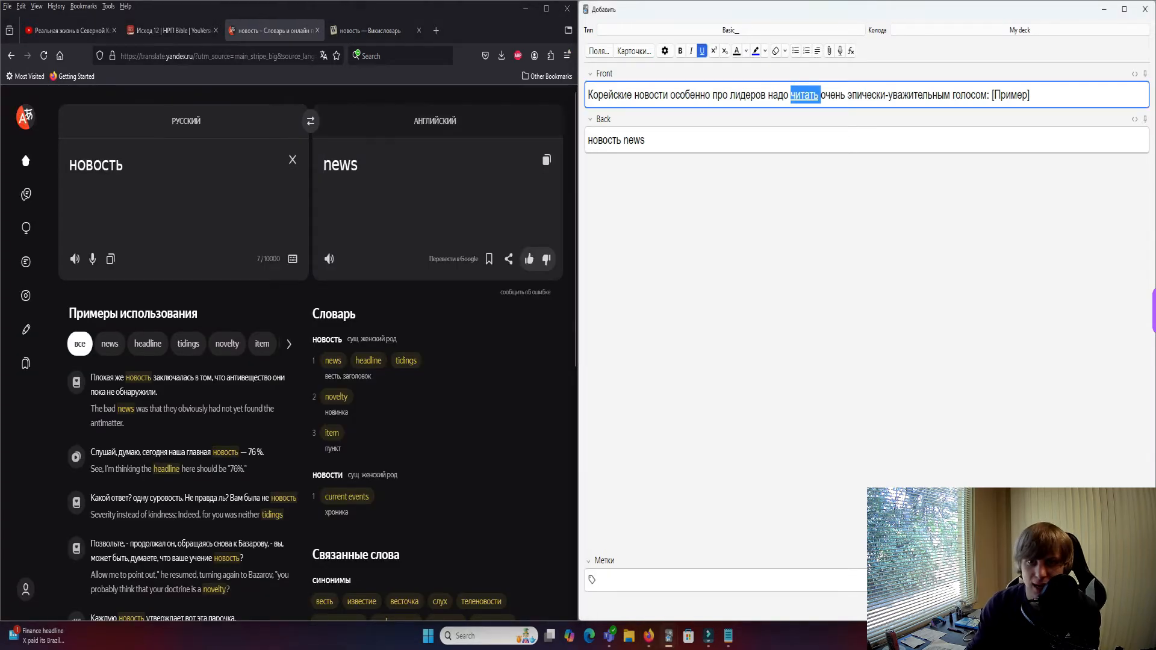
click(293, 160)
key(ctrl+v)
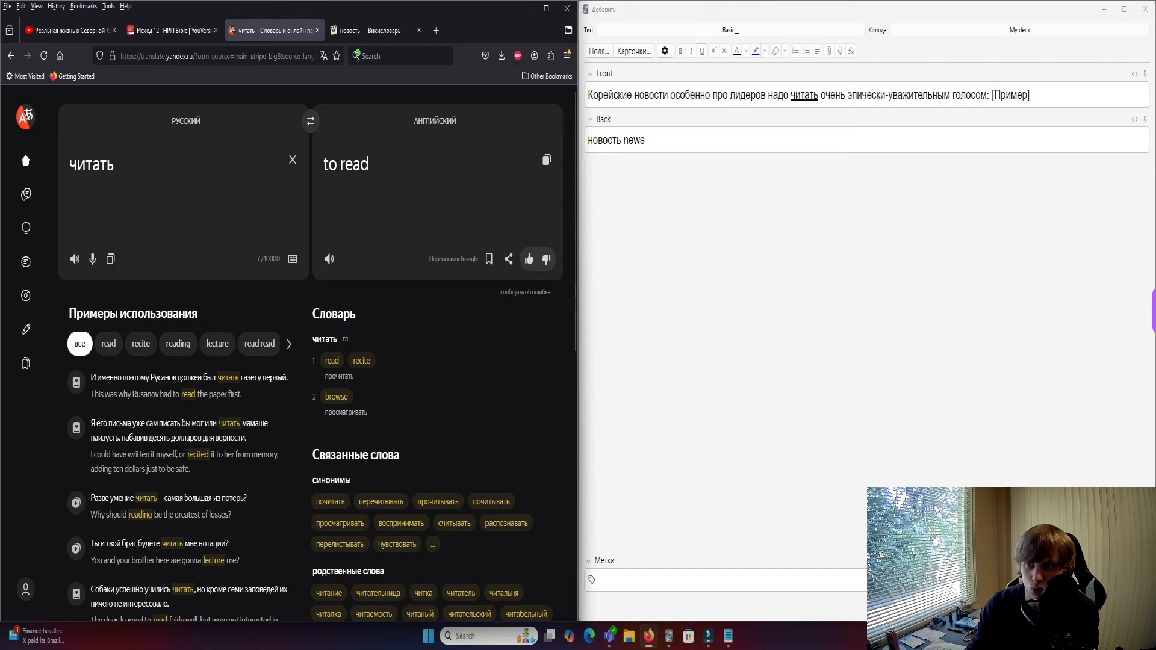
click(723, 140)
key(ctrl+a)
key(ctrl+v)
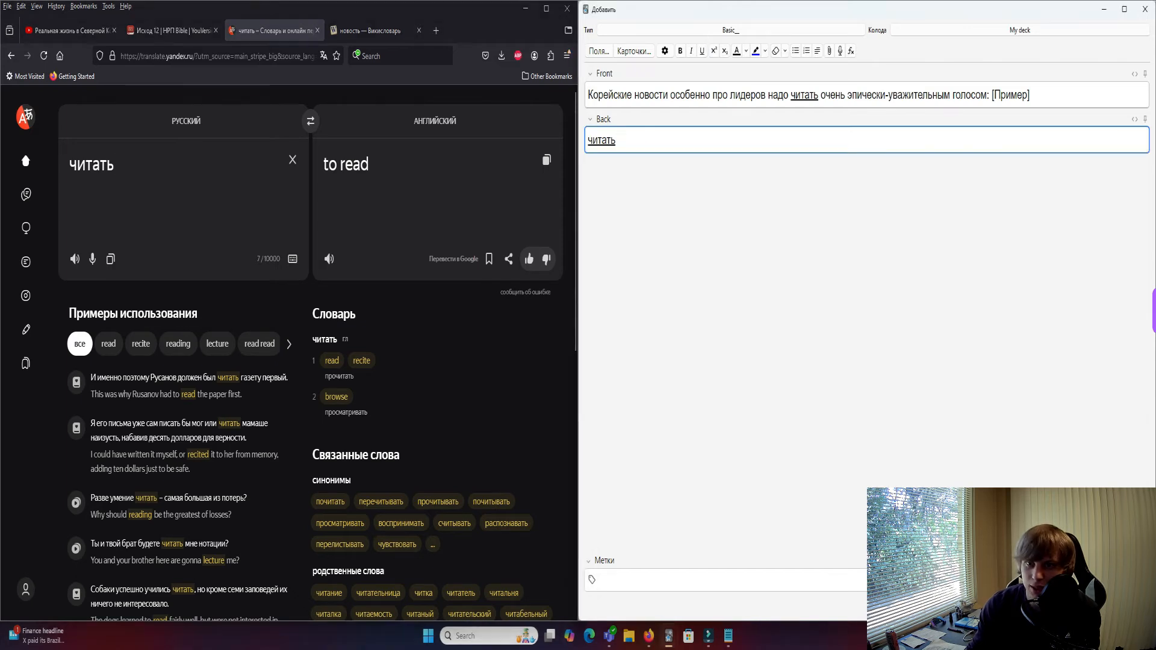
Replace the card's Back content with "читать" in plain formatting, copied from the translator's source text.
double_click(91, 164)
key(ctrl+c)
click(723, 140)
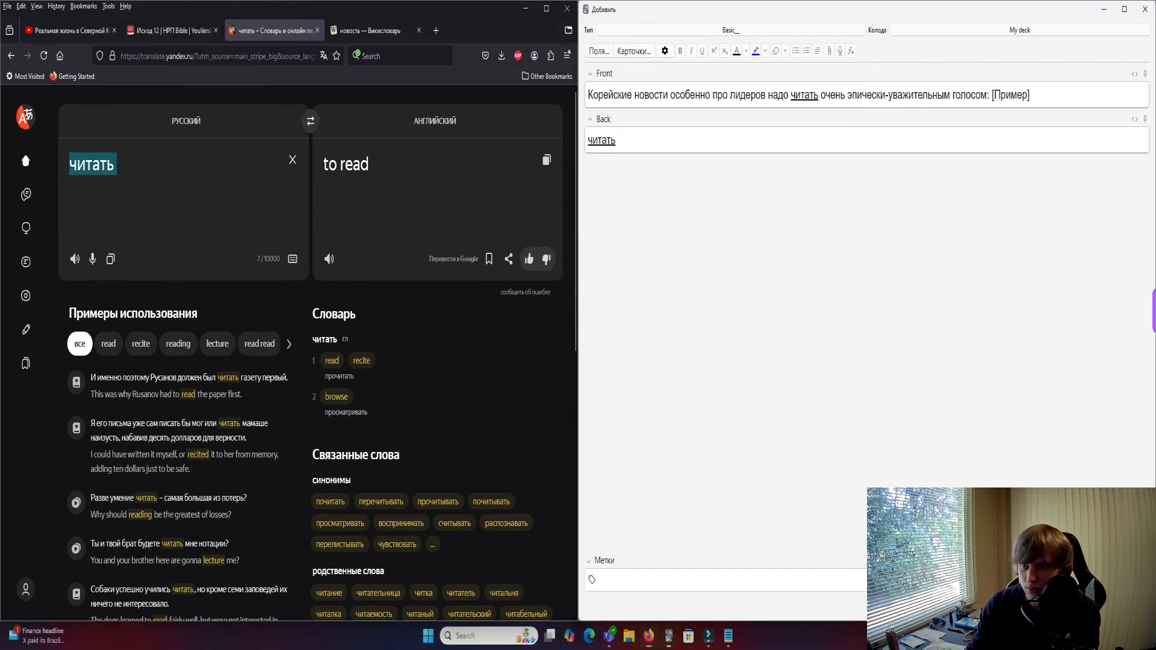
key(ctrl+a)
key(ctrl+v)
Look up "читать" in Russian Wiktionary.
click(370, 31)
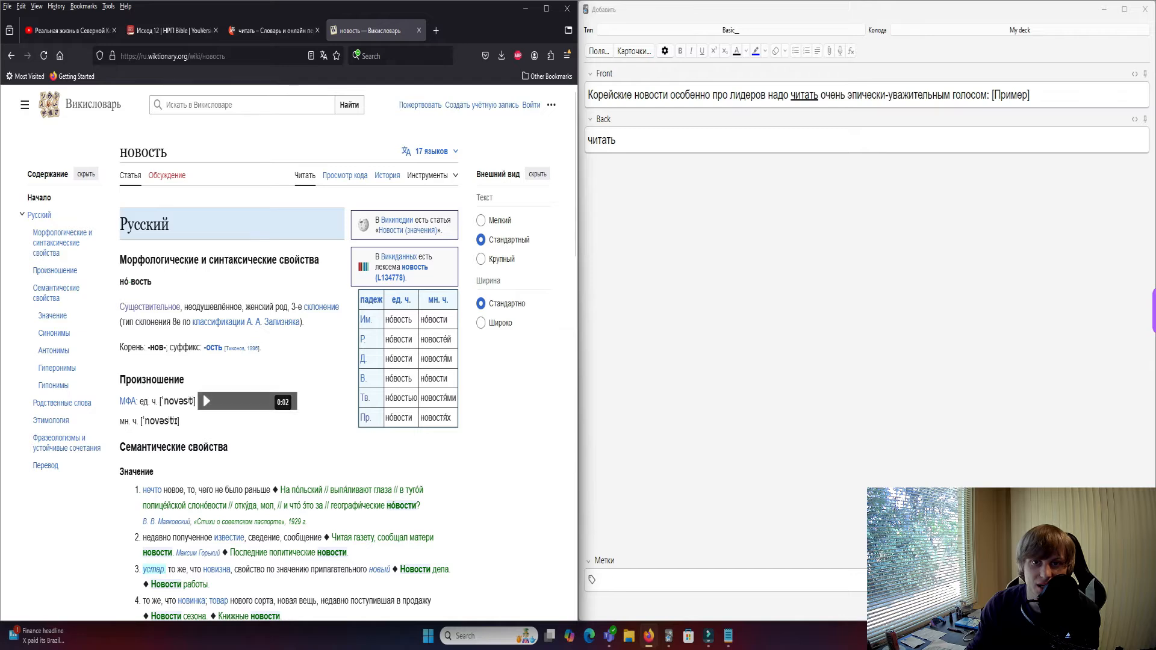
click(236, 104)
key(ctrl+v)
key(Return)
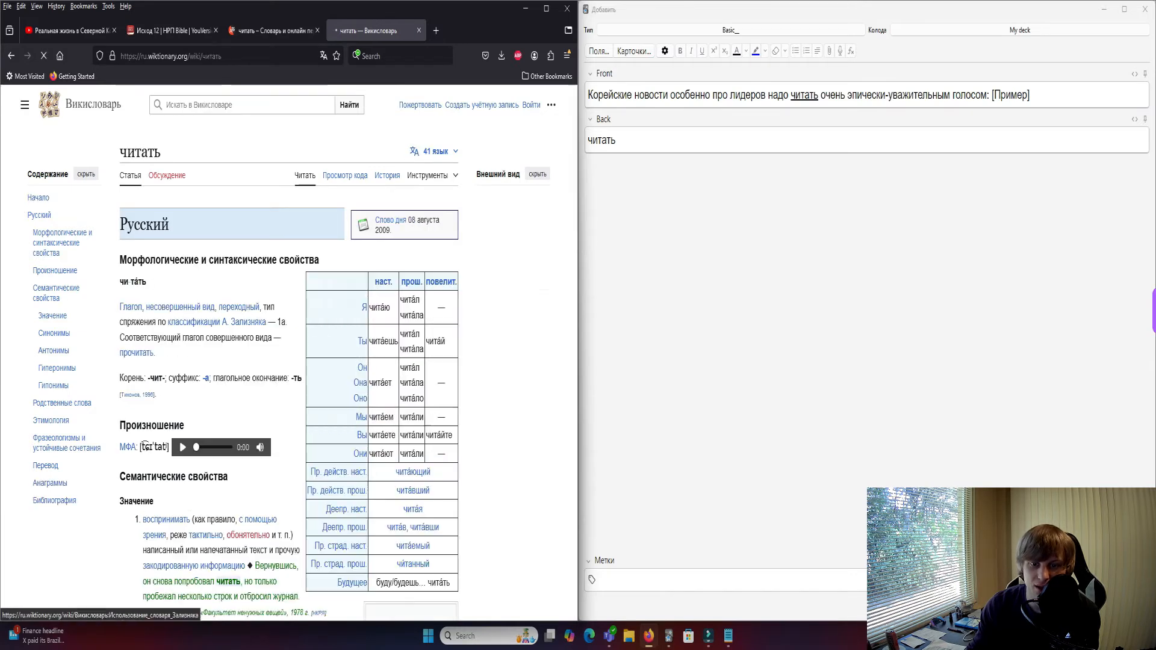
Read through the listed meanings of "читать" in the Wiktionary article to compare its definitions.
middle_click(297, 384)
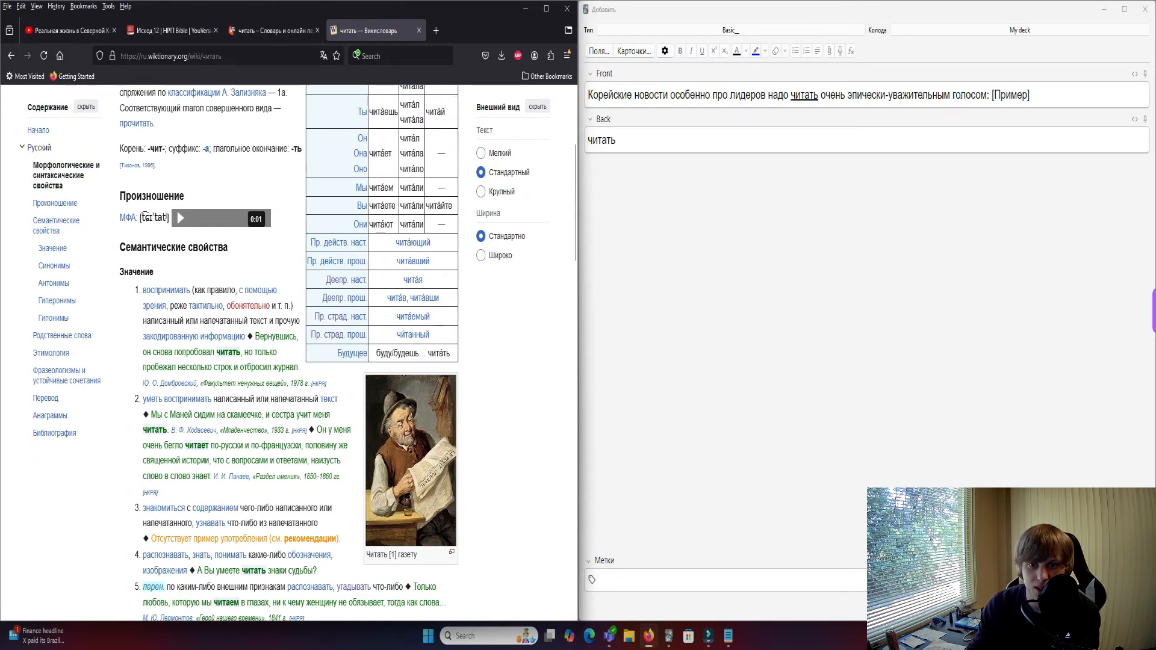
middle_click(275, 328)
middle_click(168, 422)
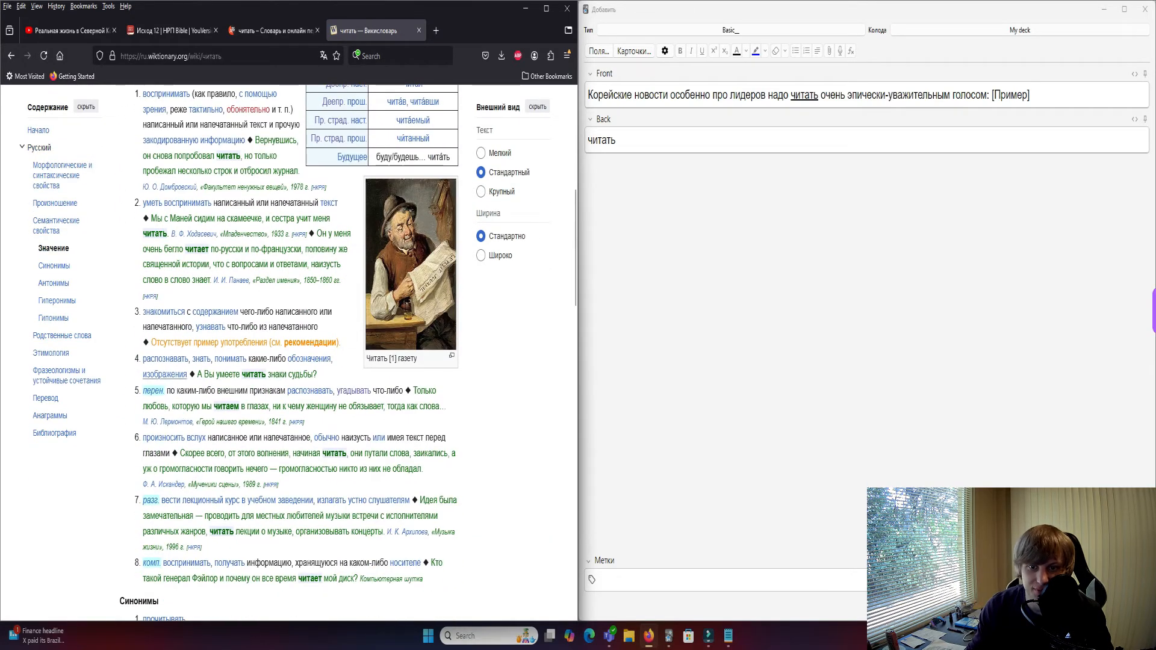
scroll(146, 147, up, 3)
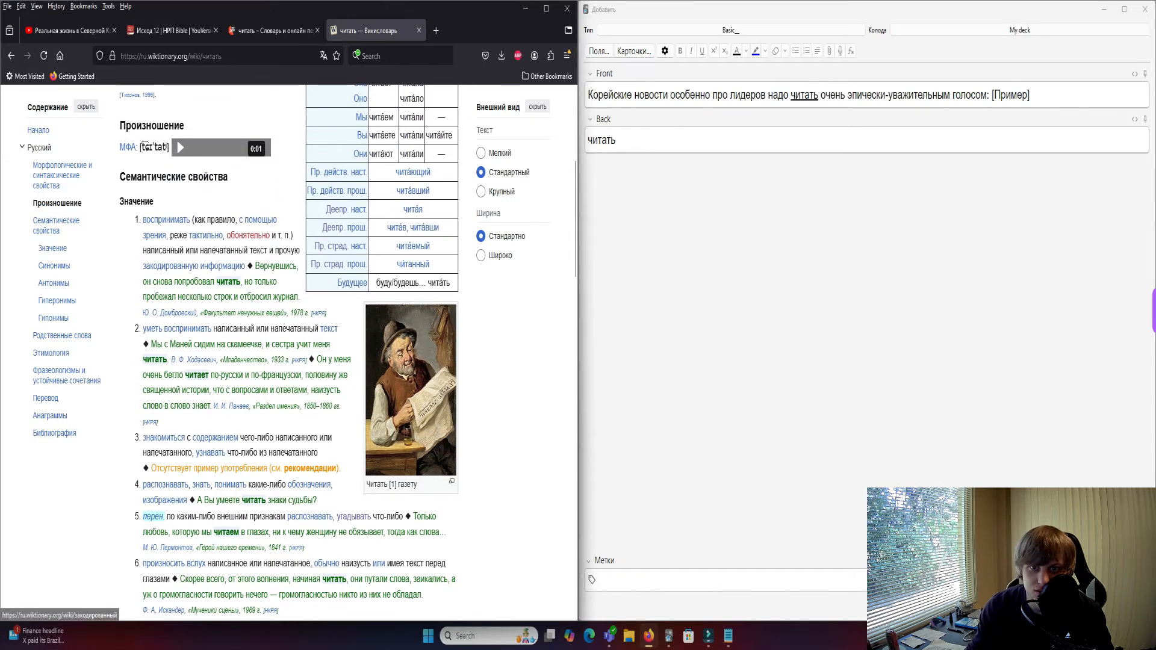
double_click(180, 250)
drag(181, 250, 275, 251)
click(168, 210)
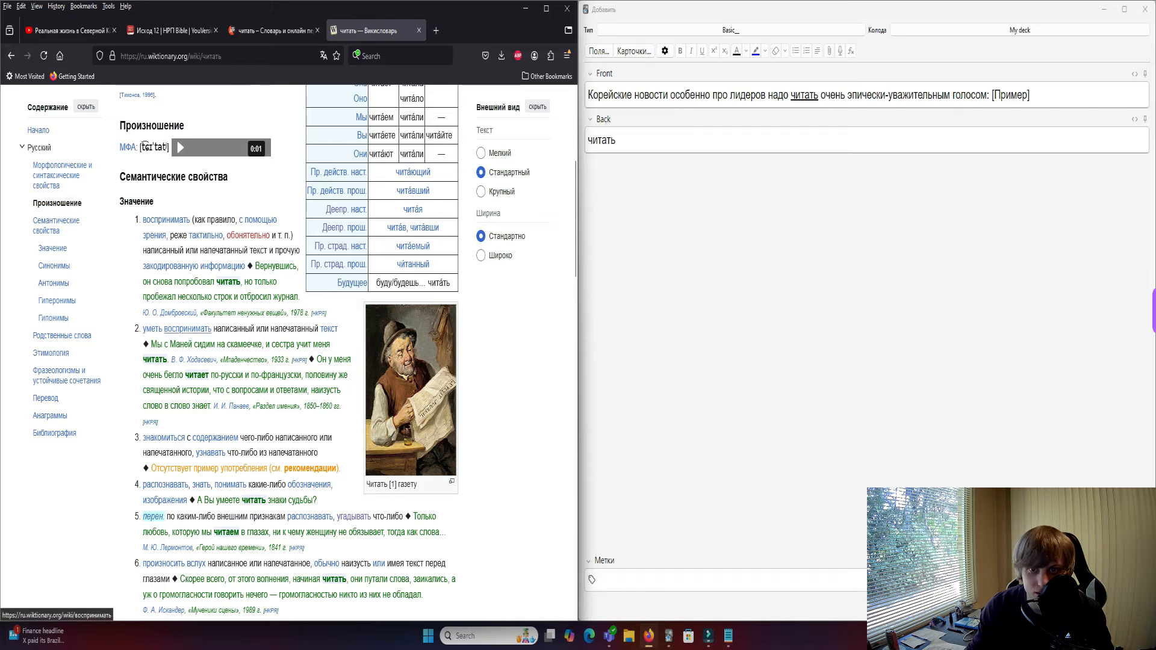
Copy the second definition, "уметь воспринимать написанный или напечатанный текст", and add it after "читать" in the card's Back field.
drag(338, 328, 143, 328)
key(ctrl+c)
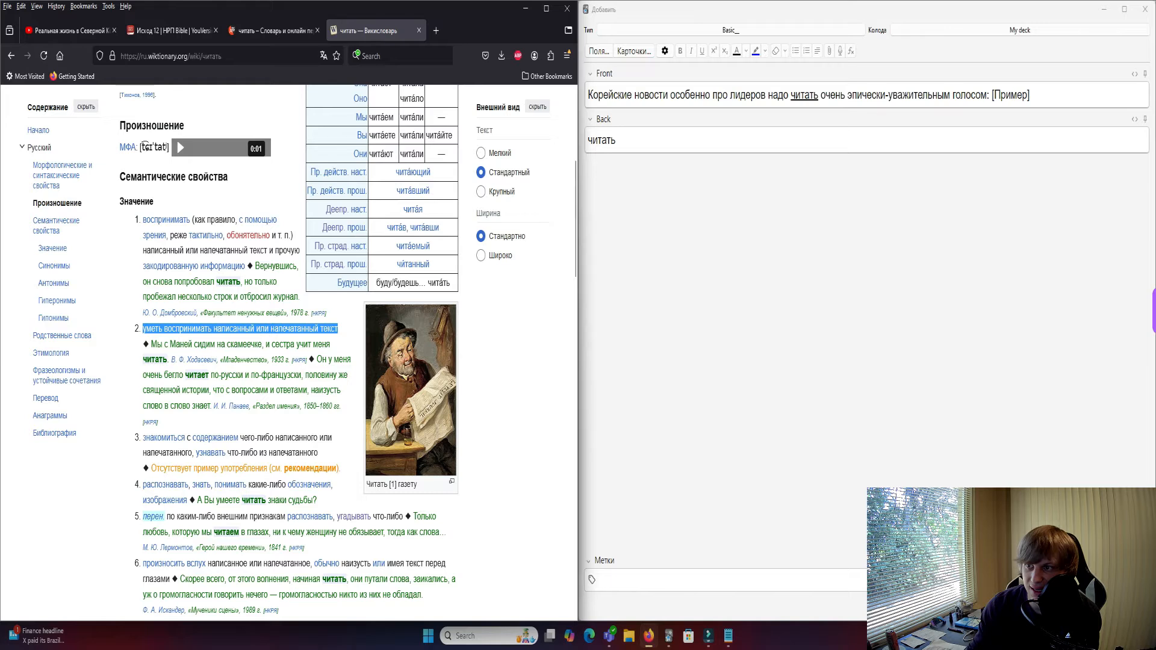
key(alt+Tab)
key(ctrl+v)
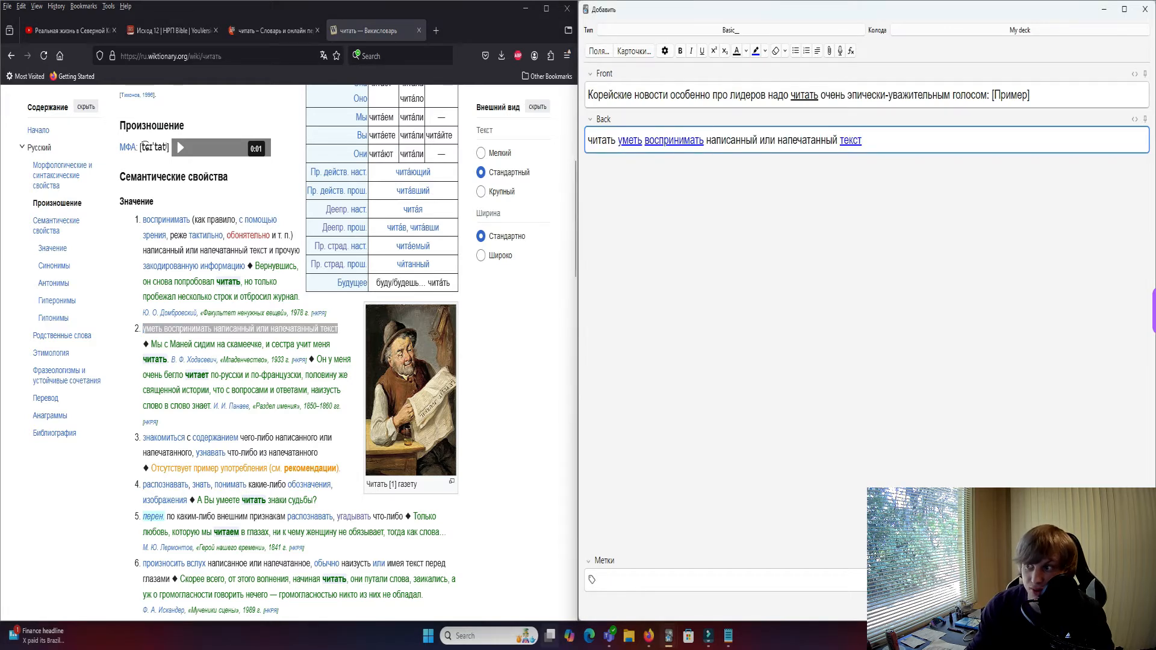
Open the desktop text file listing videos, review its "30 лет без СССР" entries, and close it, leaving "Горчаков. Лицеист.txt" open.
scroll(289, 352, up, 5)
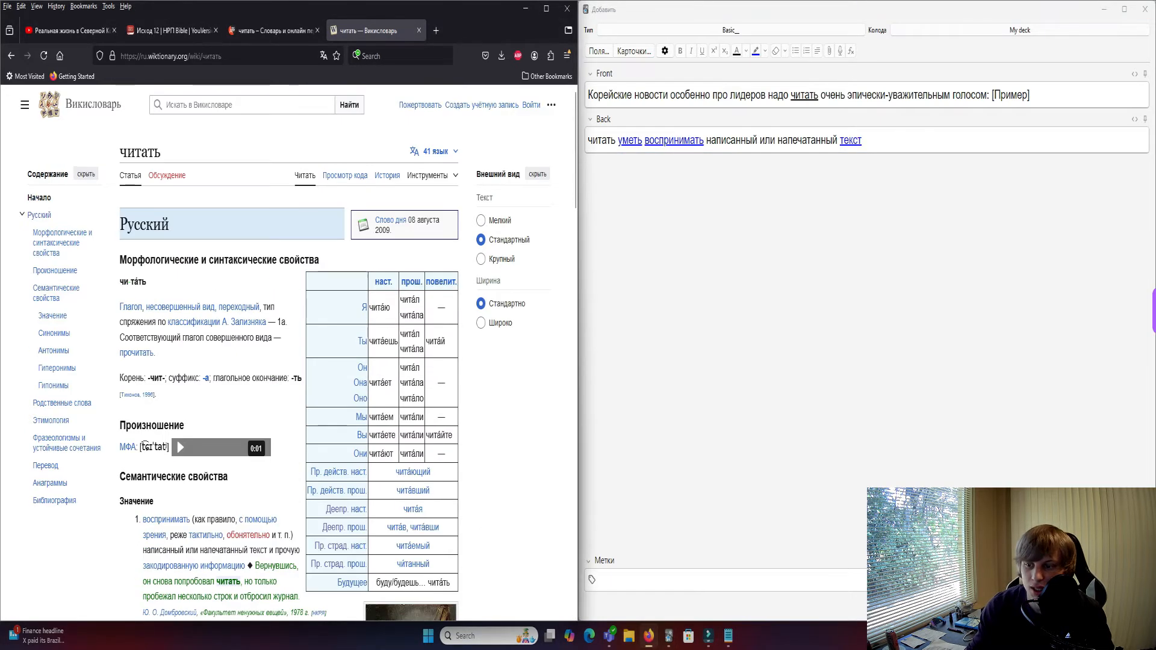
click(526, 8)
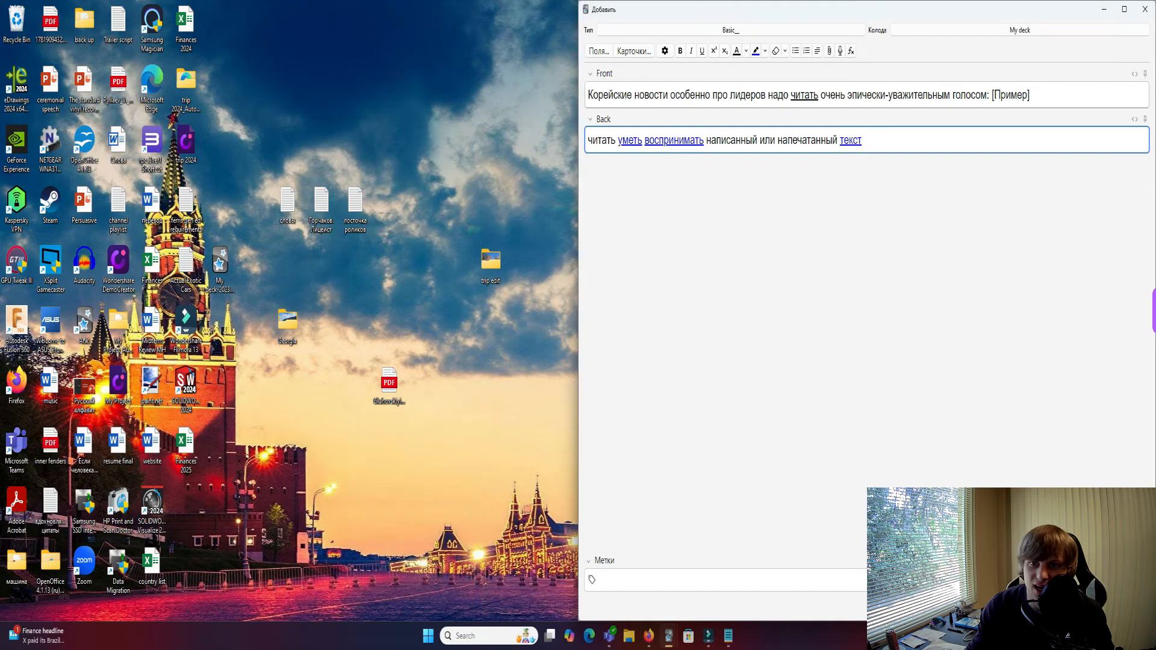
double_click(355, 208)
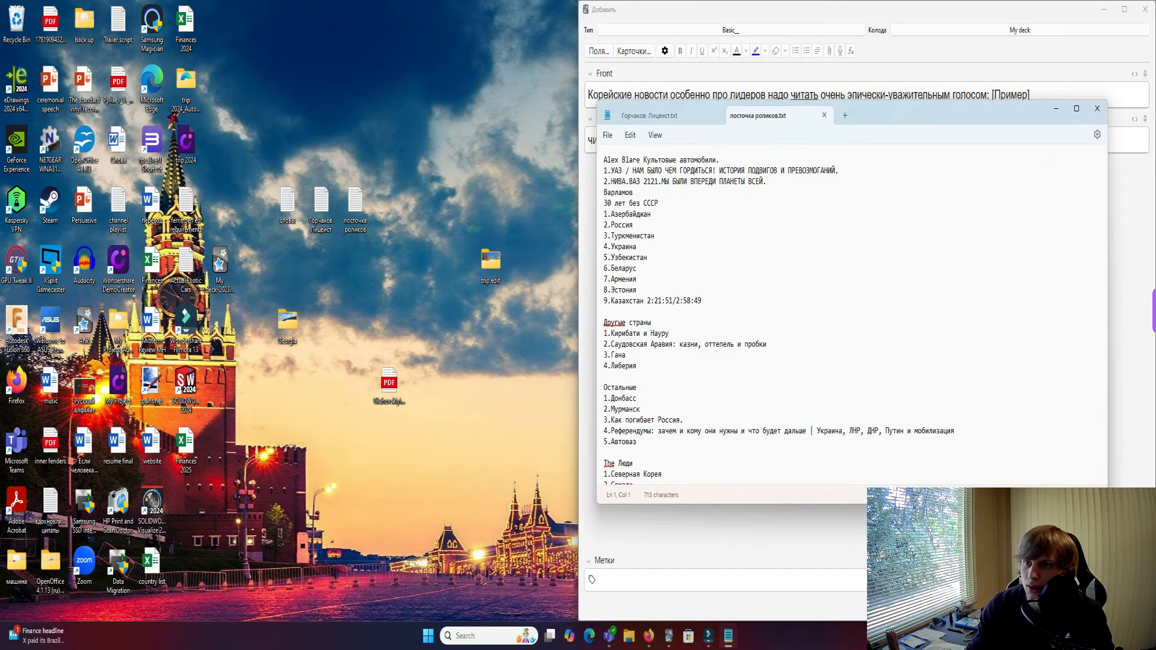
drag(702, 300, 636, 236)
click(638, 290)
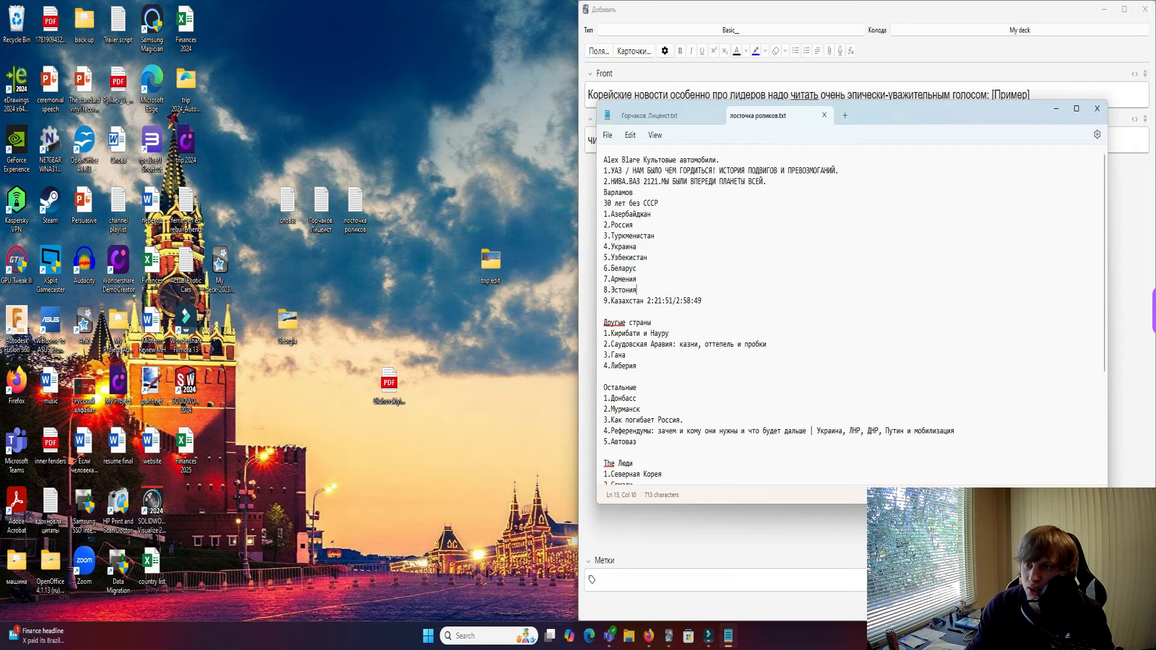
click(670, 116)
click(824, 115)
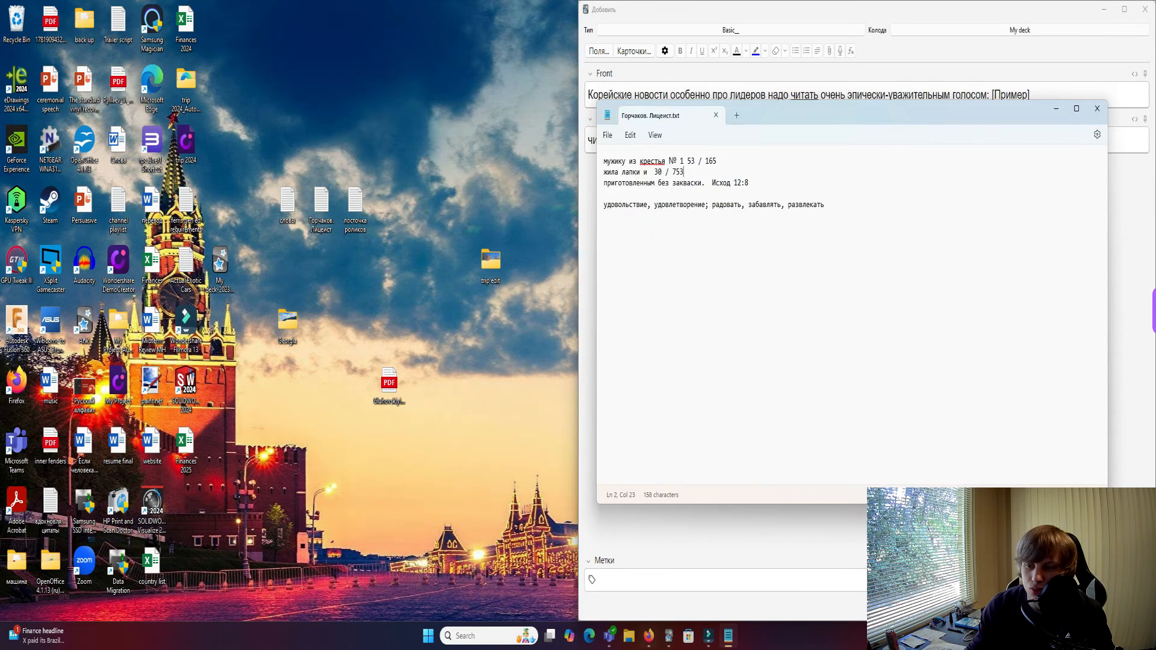
Return to Firefox and open litres.ru in a new tab.
click(649, 636)
key(ctrl+t)
text(дшекуы)
key(BackSpace)
key(BackSpace)
key(BackSpace)
key(BackSpace)
key(BackSpace)
key(BackSpace)
text(litres.ru/)
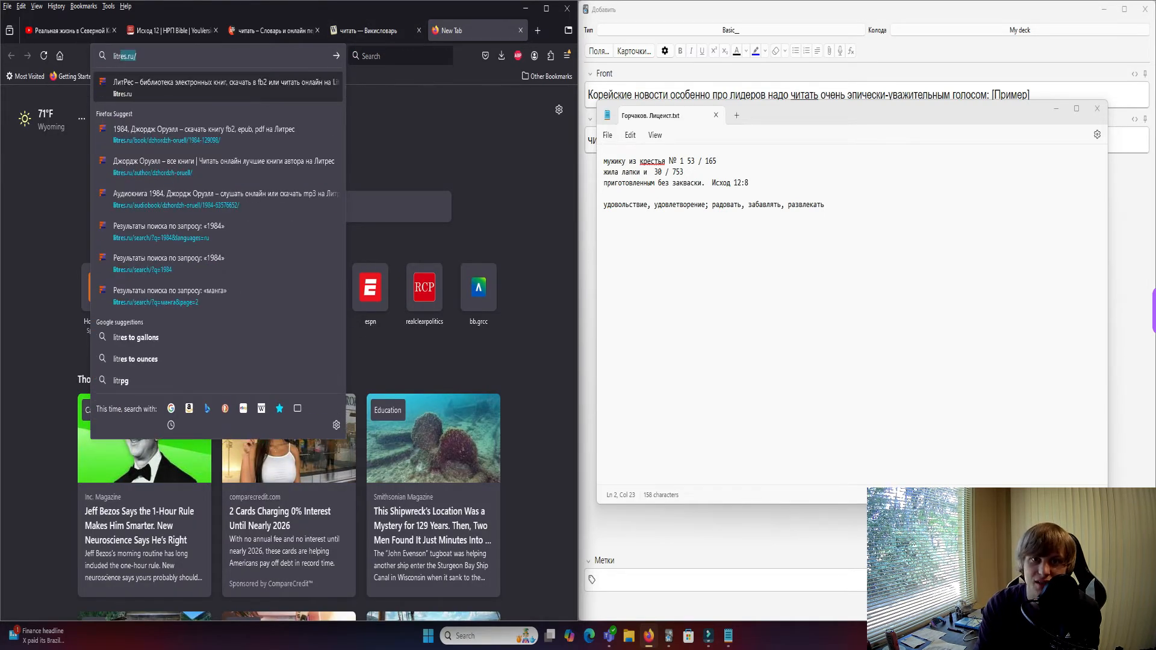
key(Return)
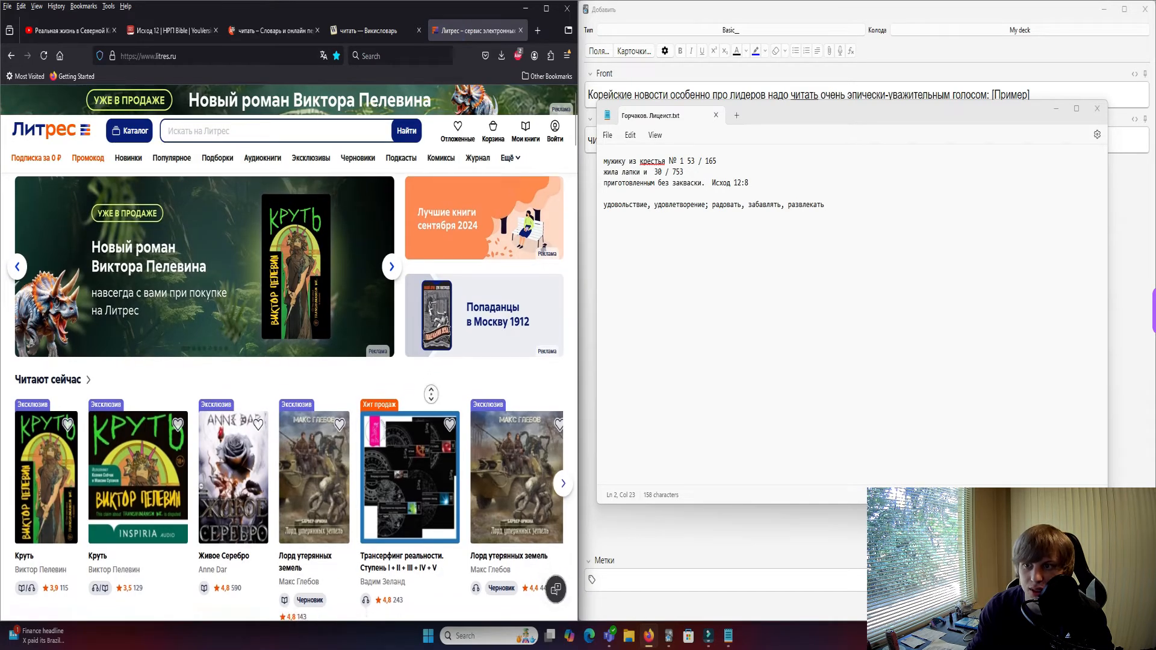
View and dismiss the ЛитРес sign-in form, and browse the home page's book selections.
click(555, 131)
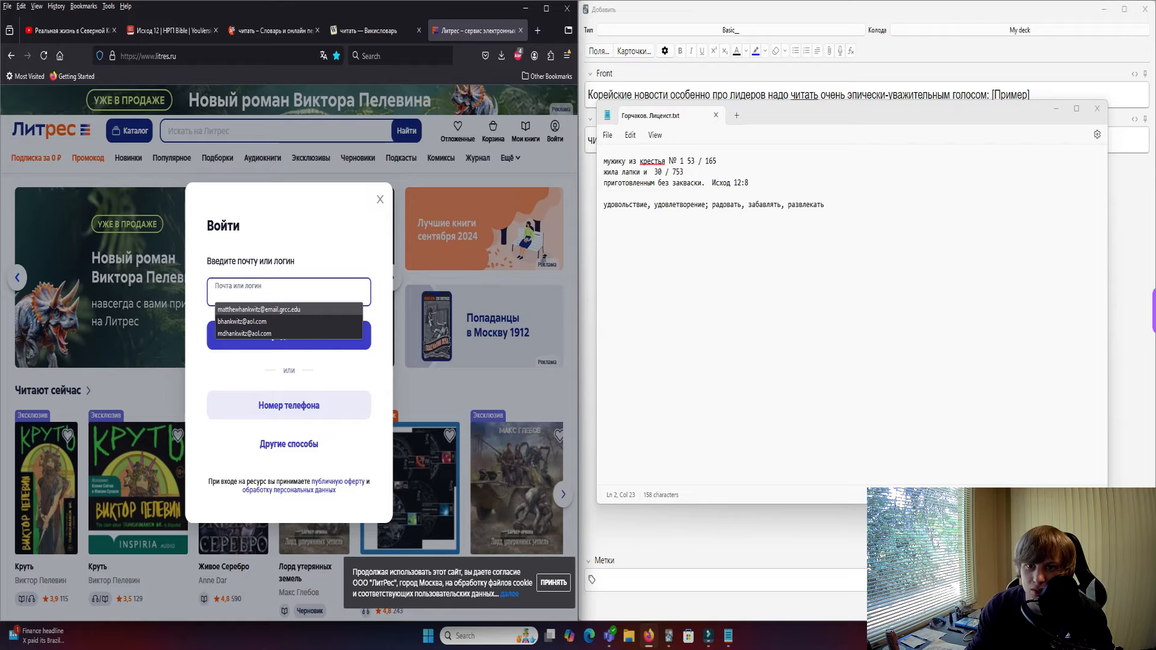
key(Escape)
middle_click(329, 395)
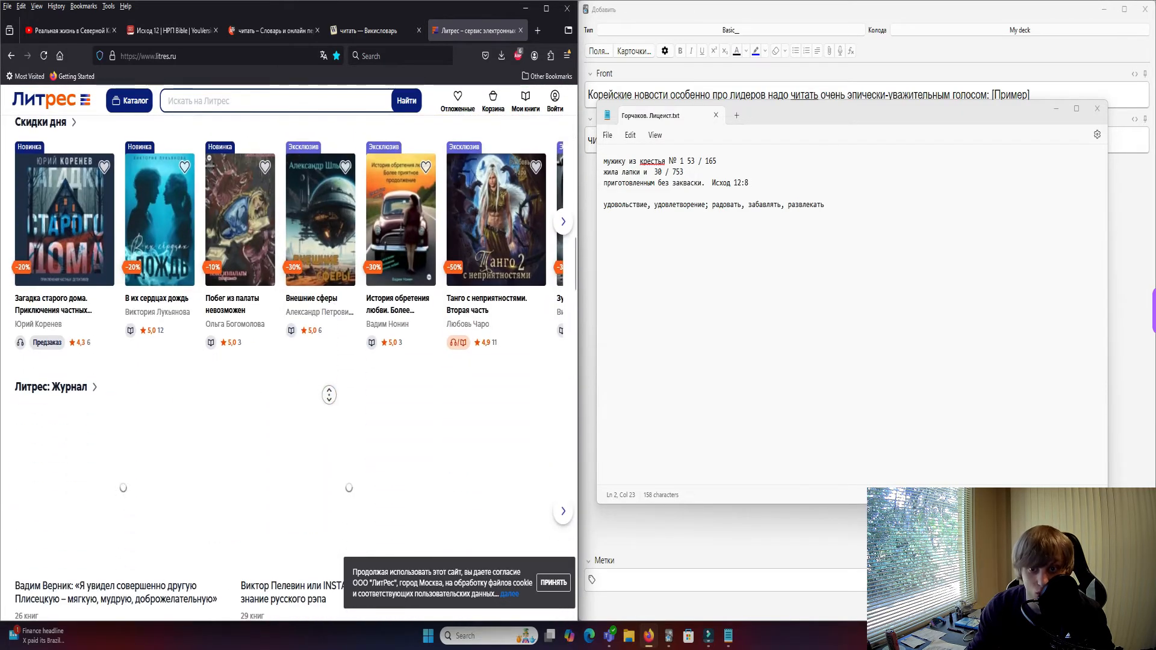
middle_click(329, 407)
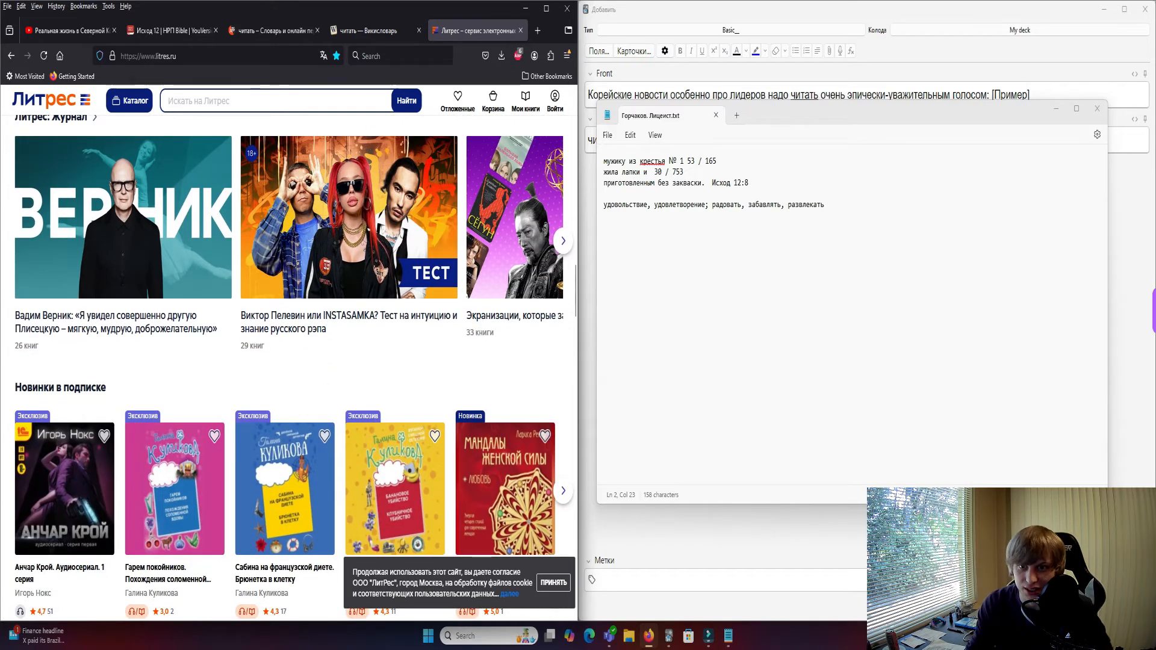
middle_click(389, 396)
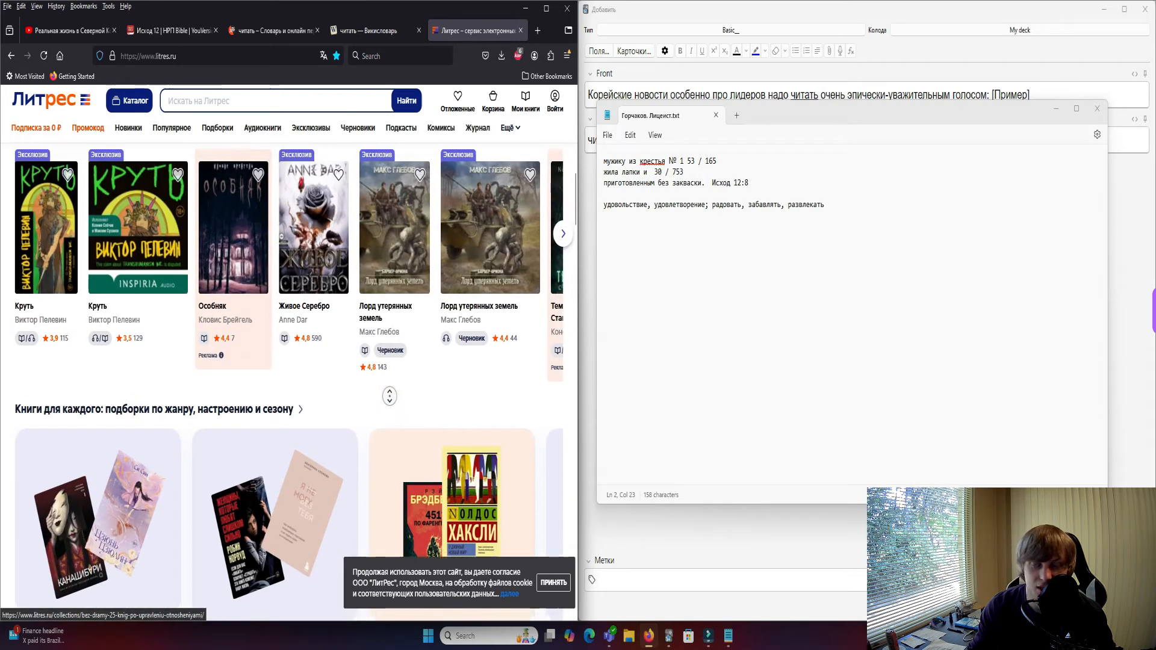
scroll(390, 396, up, 4)
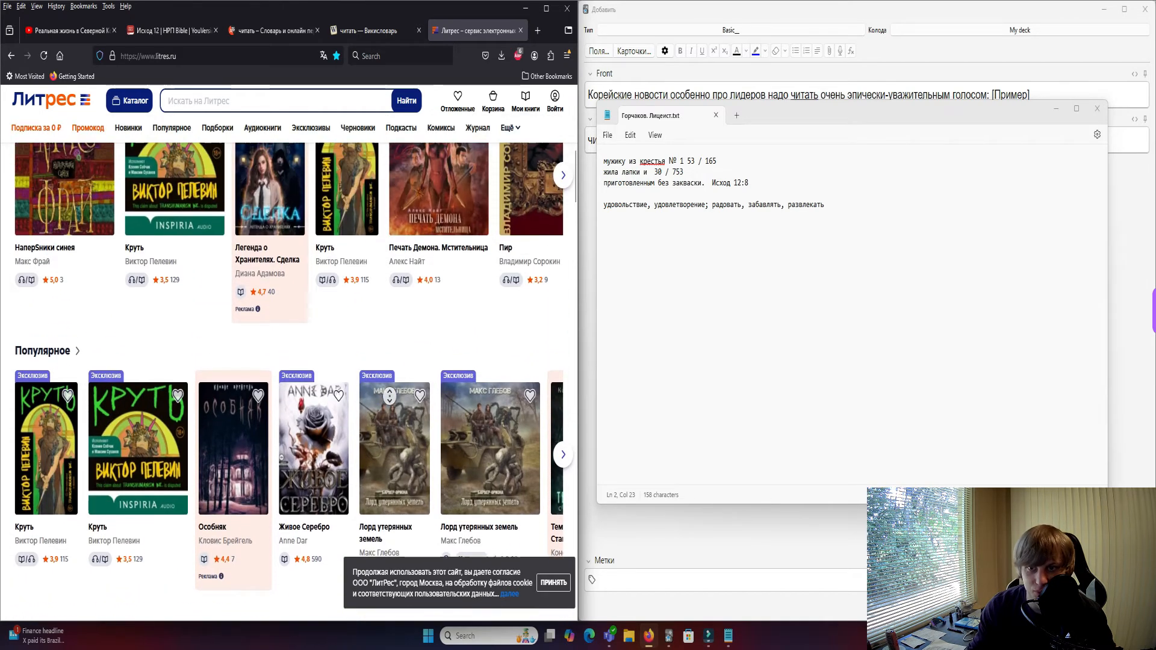
scroll(389, 396, up, 5)
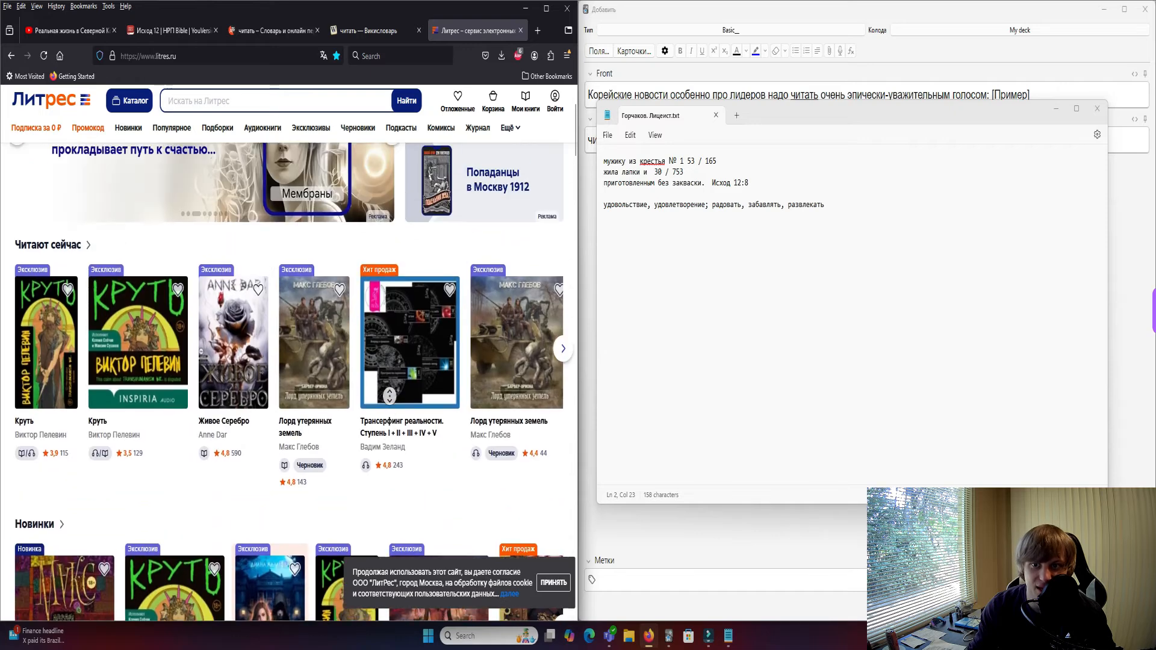
scroll(481, 241, up, 2)
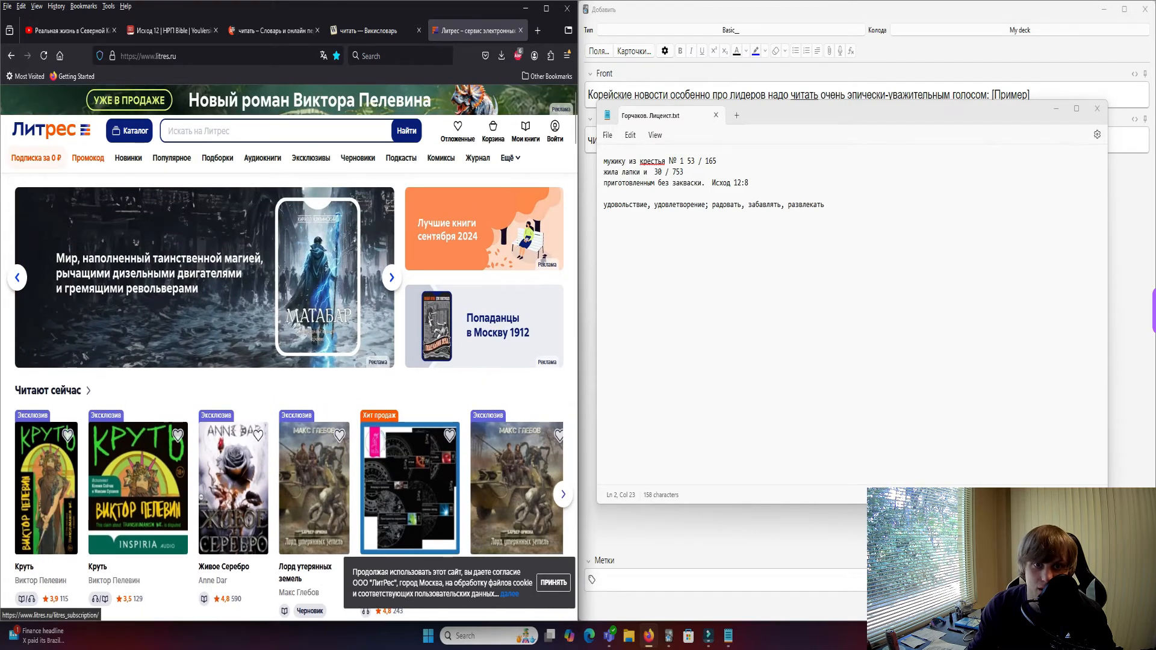
View the ЛитРес subscription page and look through its benefits and sample book covers.
click(36, 158)
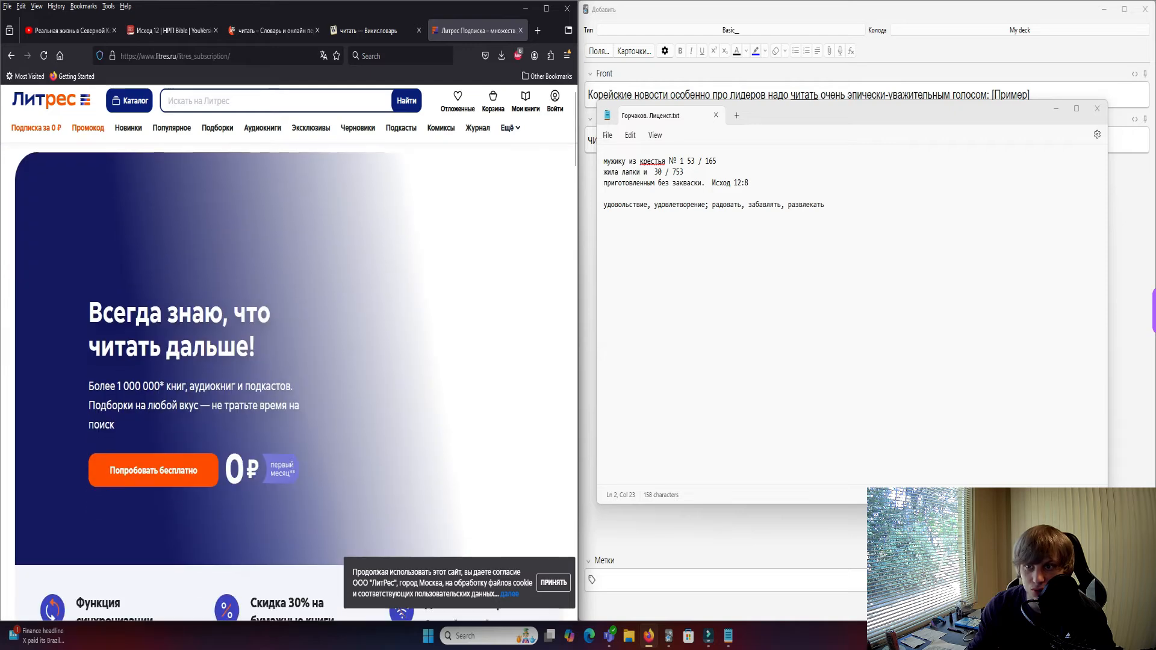
scroll(289, 361, down, 5)
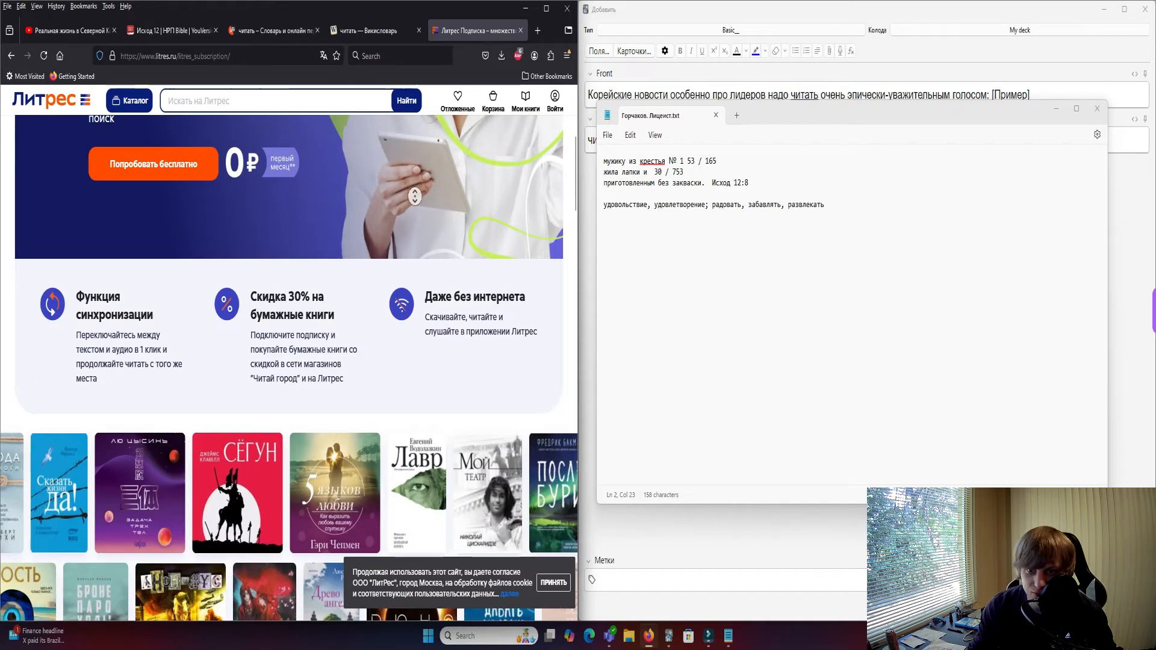
scroll(289, 361, down, 5)
scroll(415, 442, up, 10)
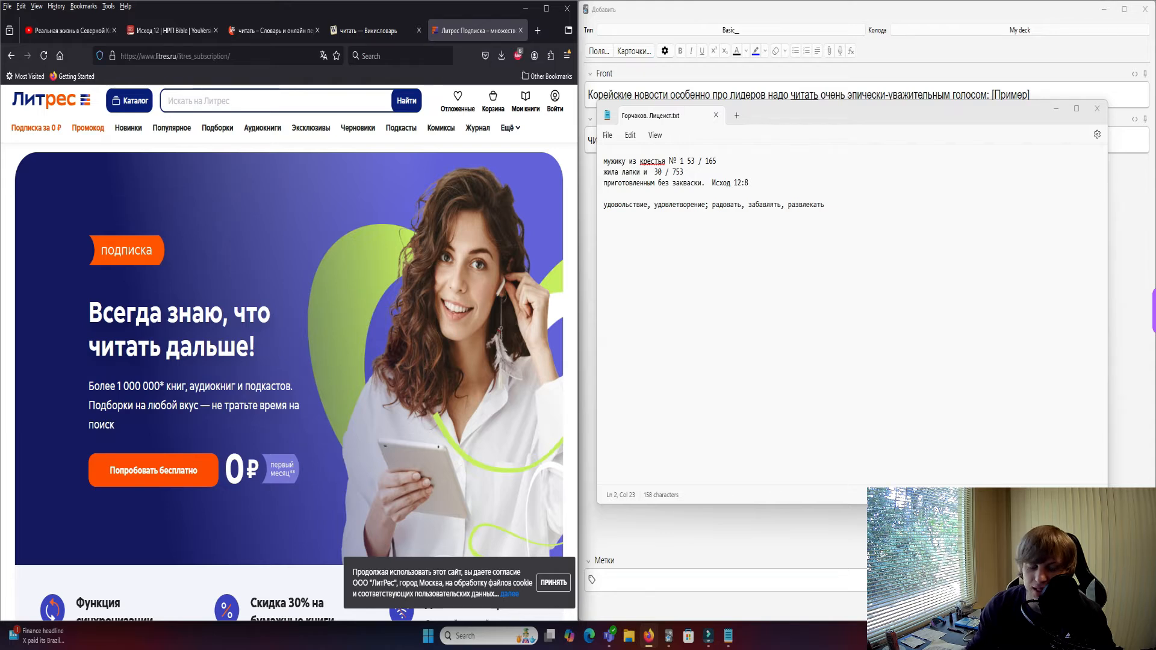
Minimize Firefox, close the "Горчаков. Лицеист.txt" notes, and open the "Горчаков. Лицеист" book PDF from the desktop, skimming to page 23.
click(526, 8)
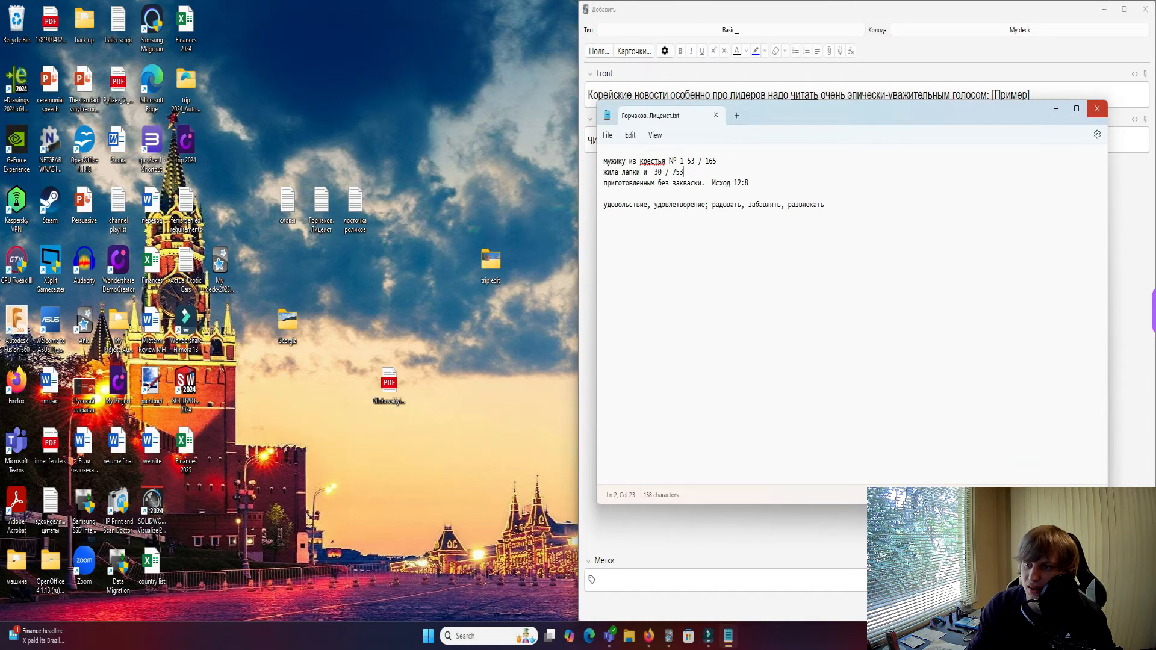
click(1097, 108)
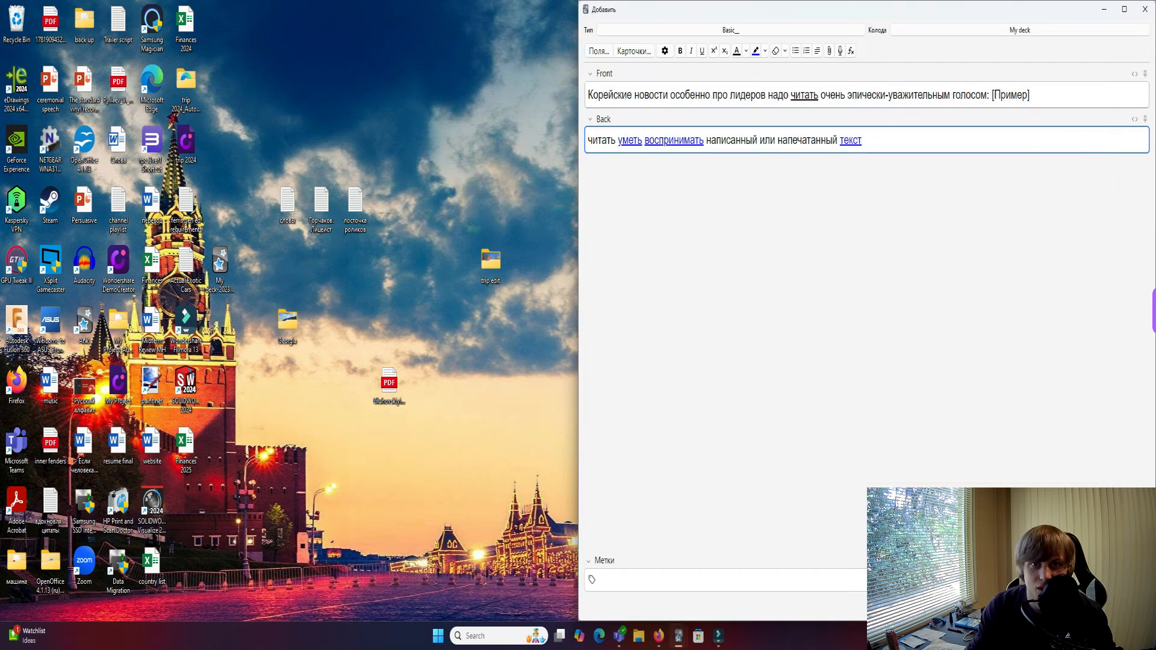
click(118, 82)
double_click(118, 82)
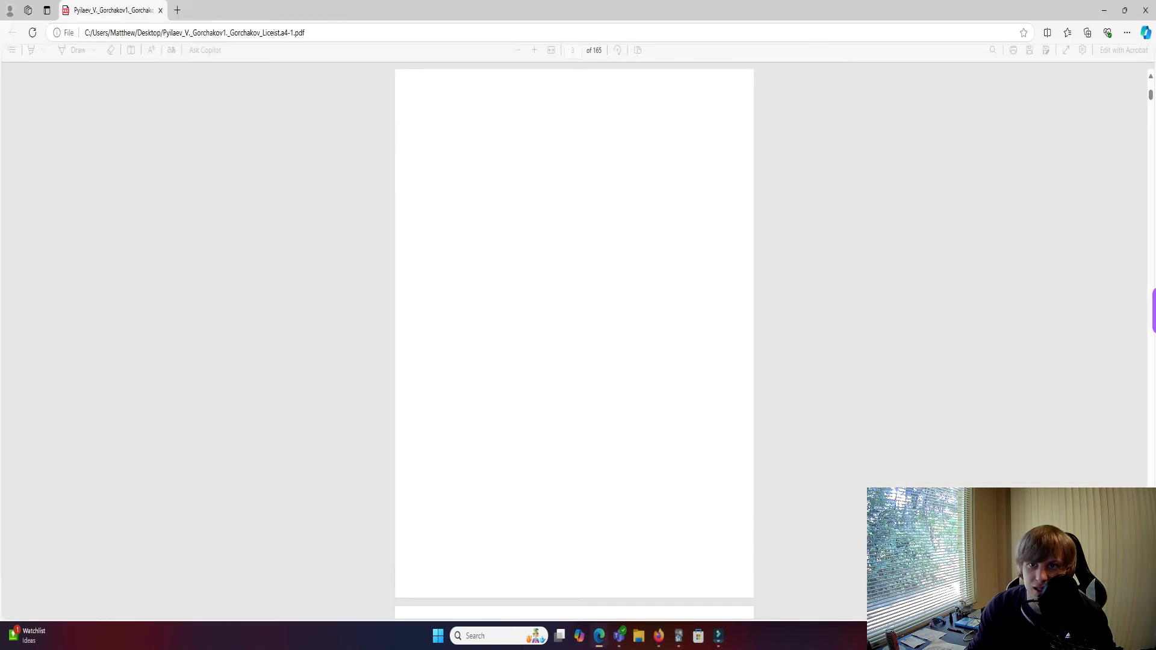
scroll(574, 343, down, 20)
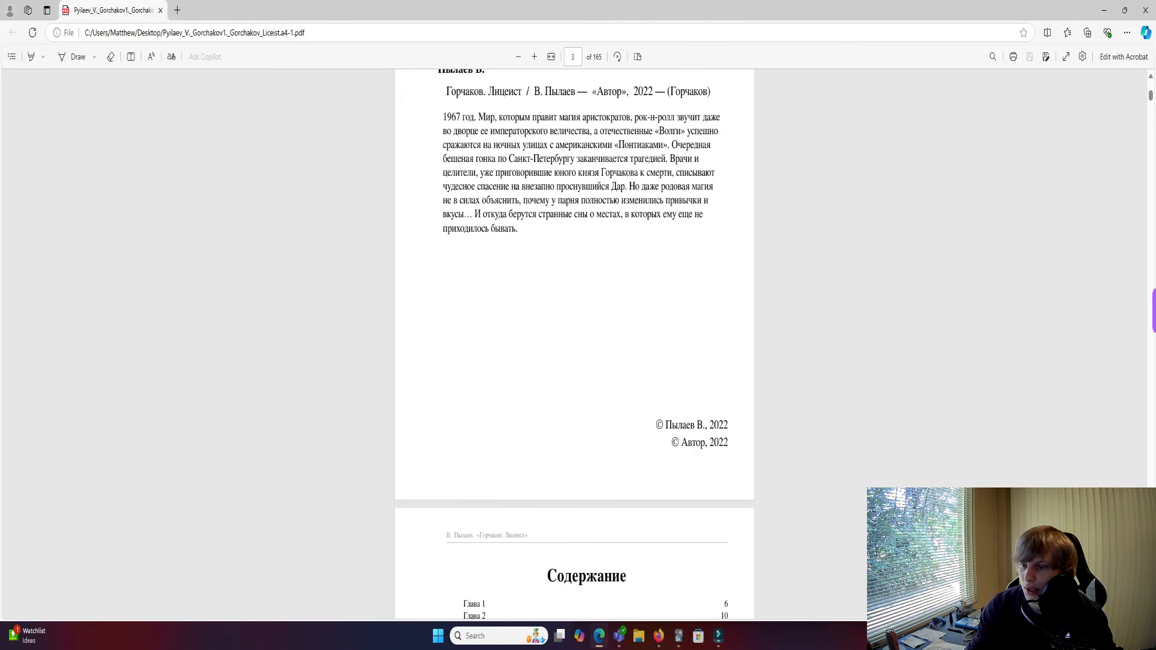
scroll(574, 344, down, 20)
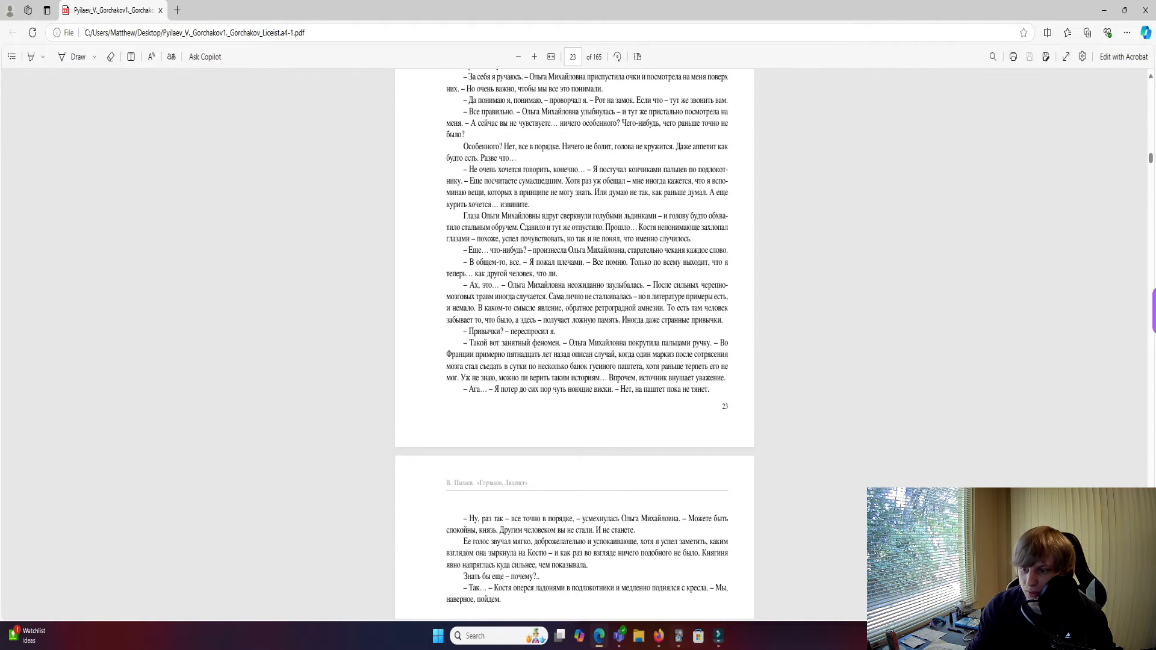
Minimize the book PDF, reopen "Горчаков. Лицеист.txt" from the desktop to view its noted phrases and page numbers, and close it.
click(1104, 11)
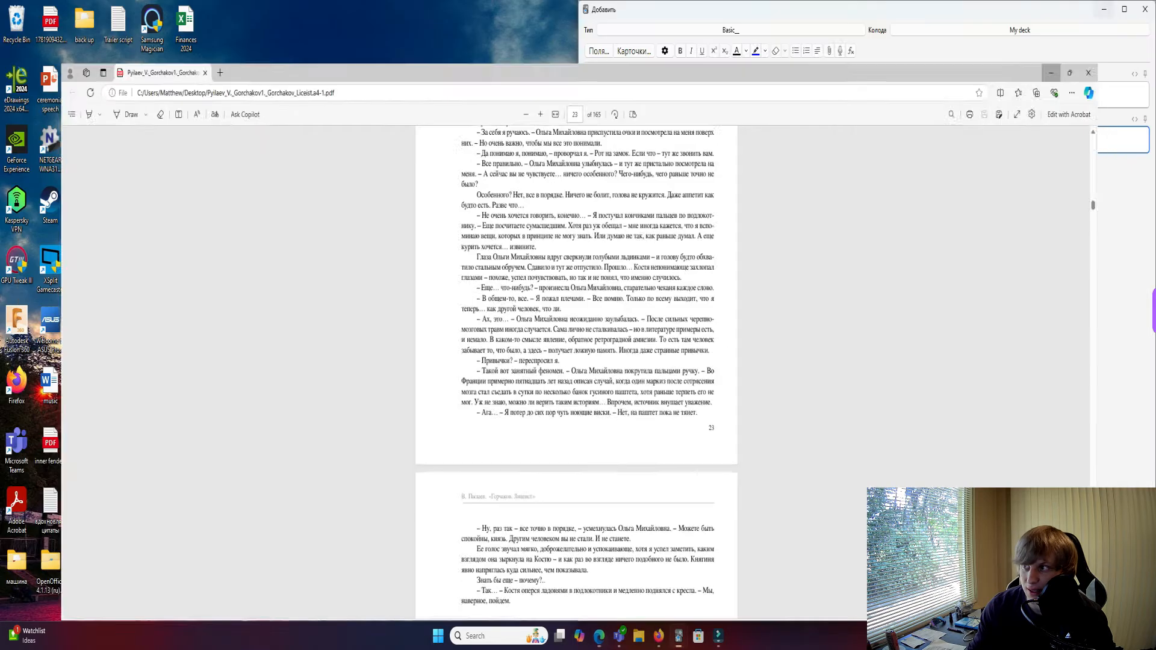
double_click(321, 205)
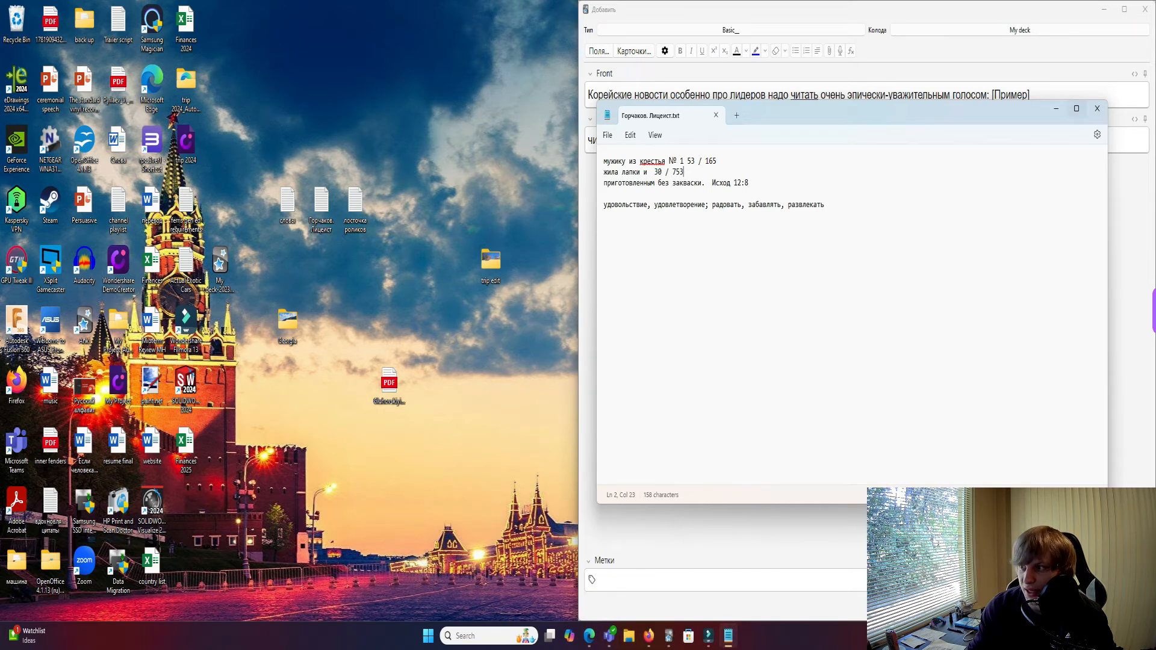
click(1097, 108)
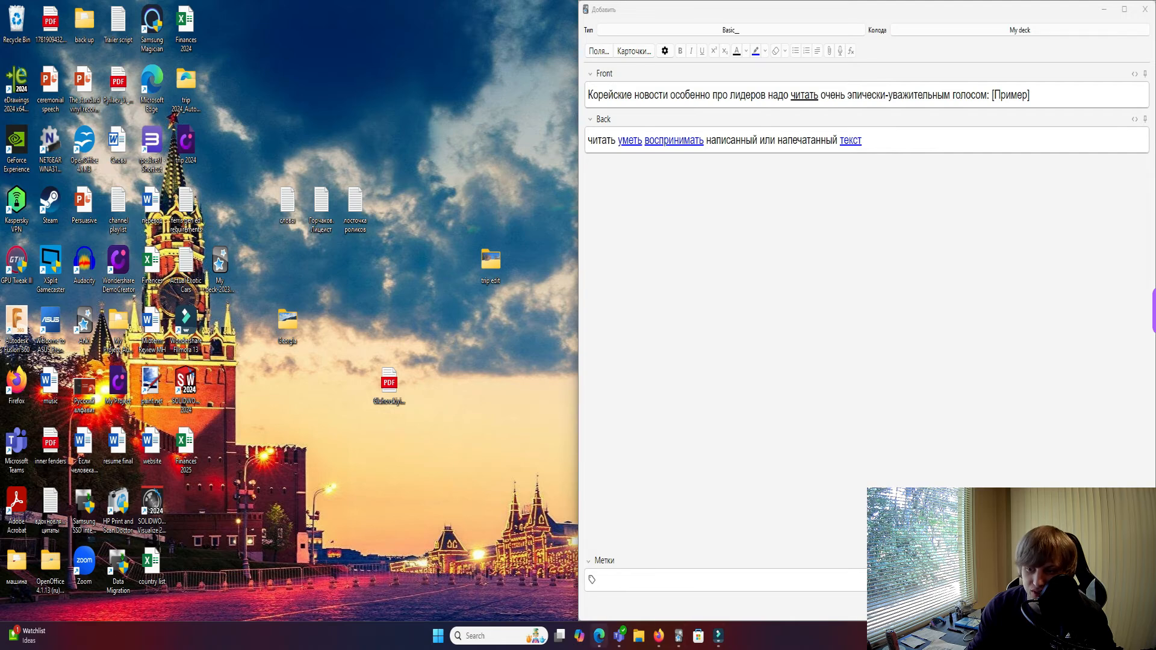
Return to the book PDF, read on to page 26, and briefly bring up the YouTube video in Firefox.
click(599, 636)
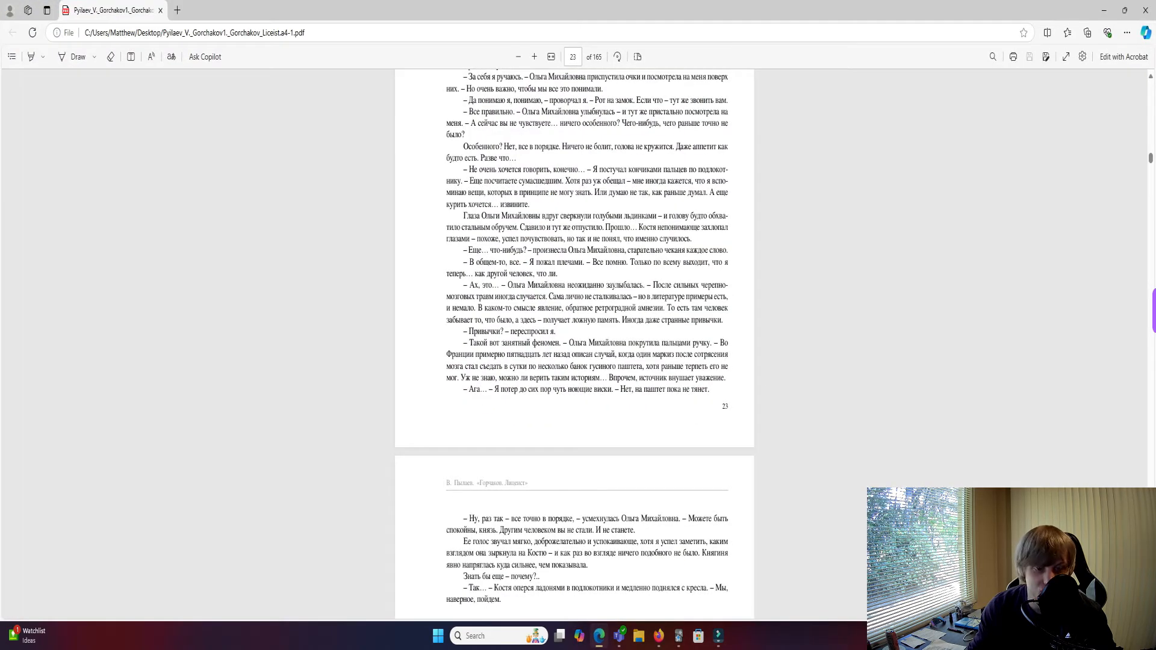
scroll(575, 344, down, 14)
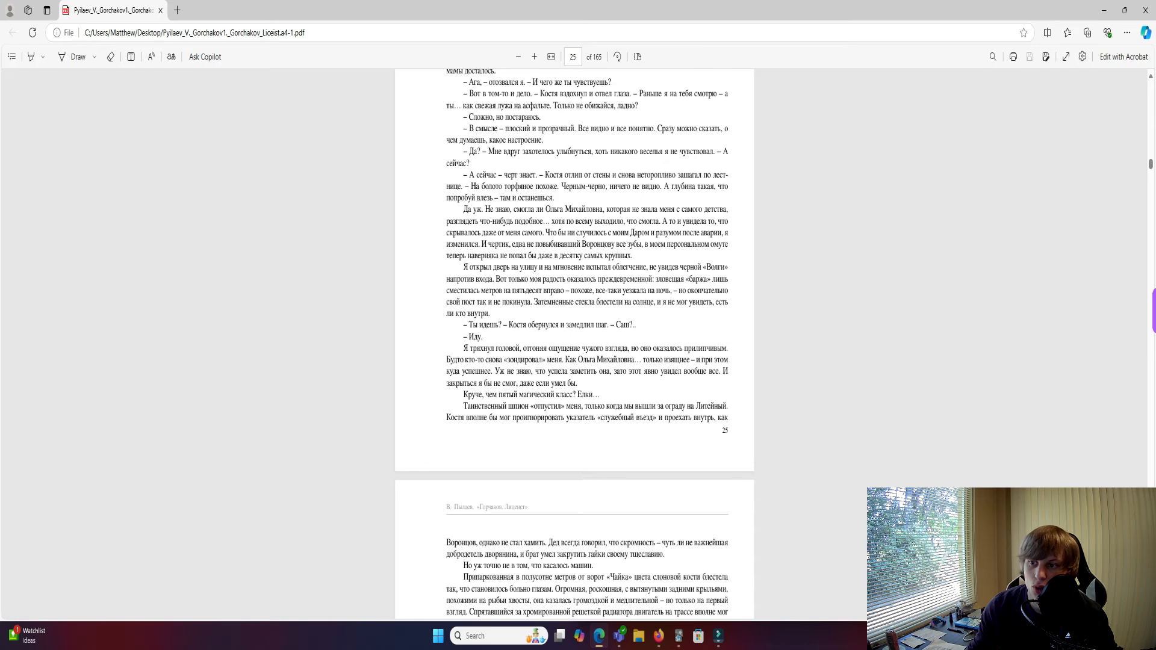
scroll(575, 343, down, 8)
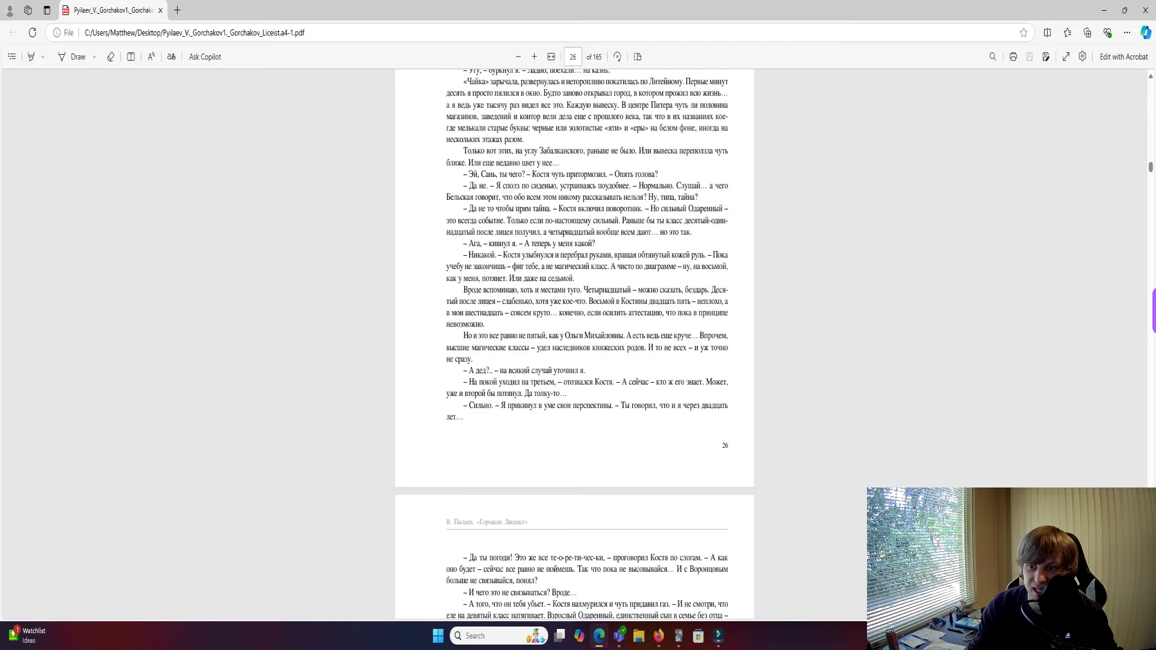
click(658, 636)
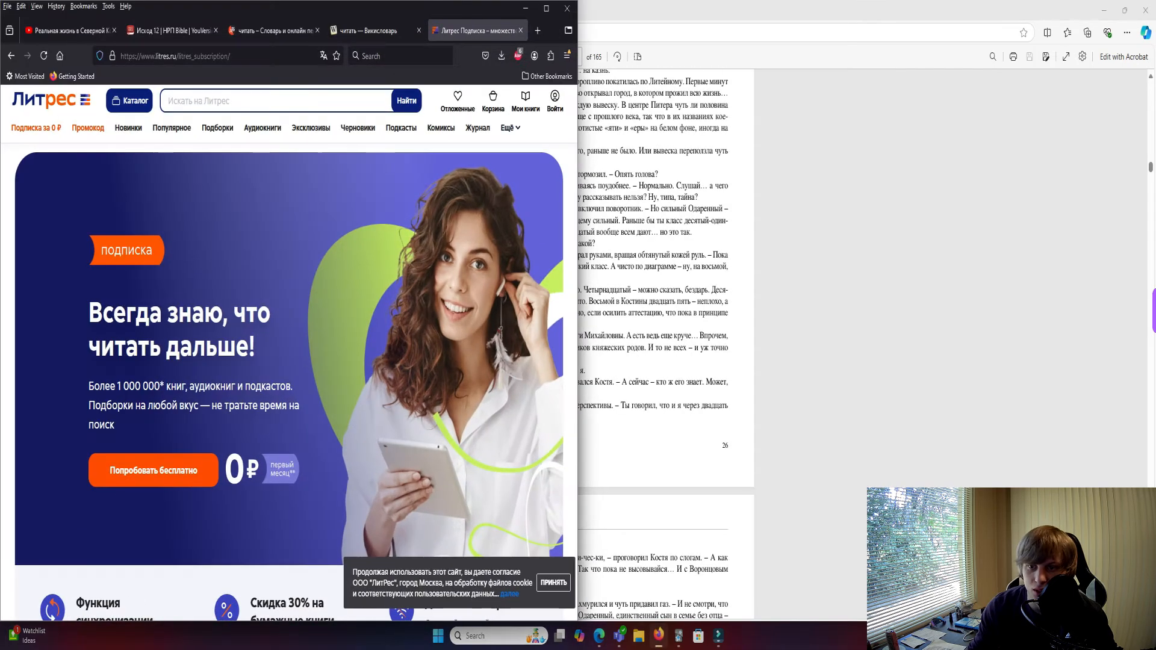
click(70, 30)
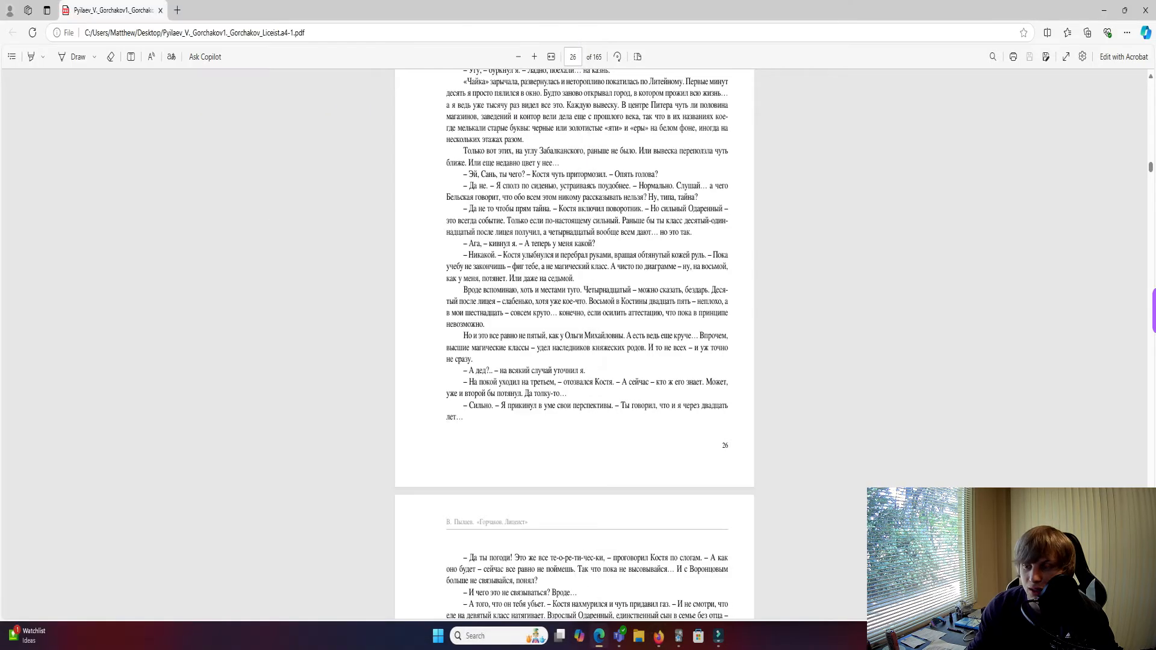
click(526, 8)
Find the phrase "Мне показалось, что я даже слышу" on page 29 of the book PDF and copy it.
scroll(575, 343, down, 3)
scroll(574, 343, down, 8)
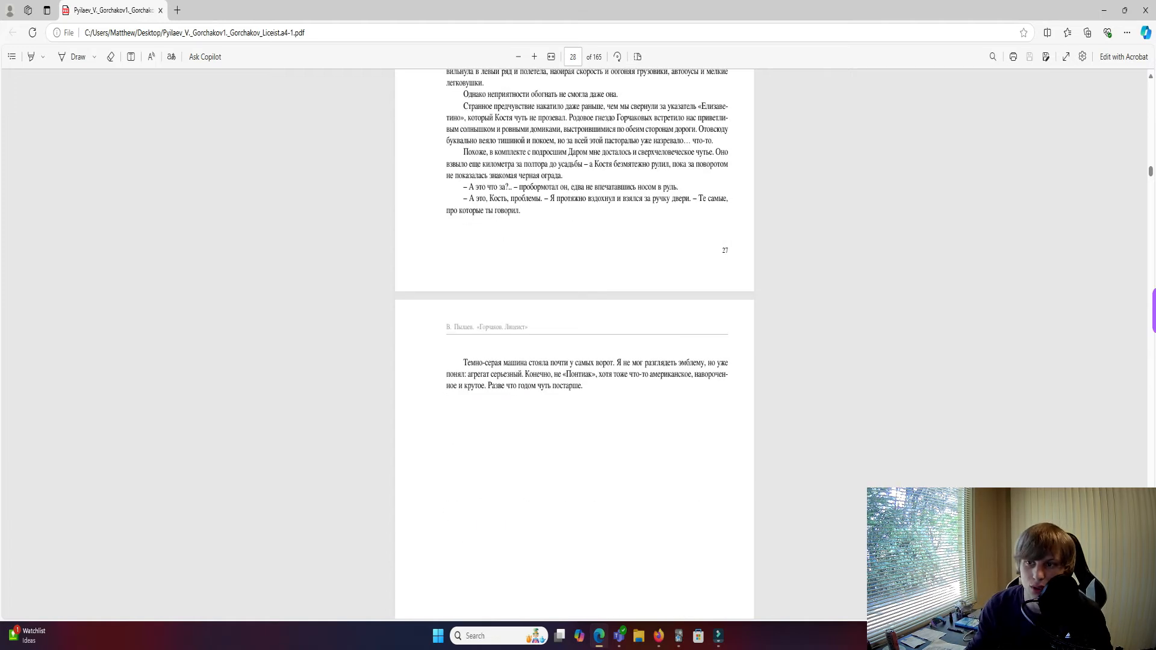
scroll(574, 343, down, 12)
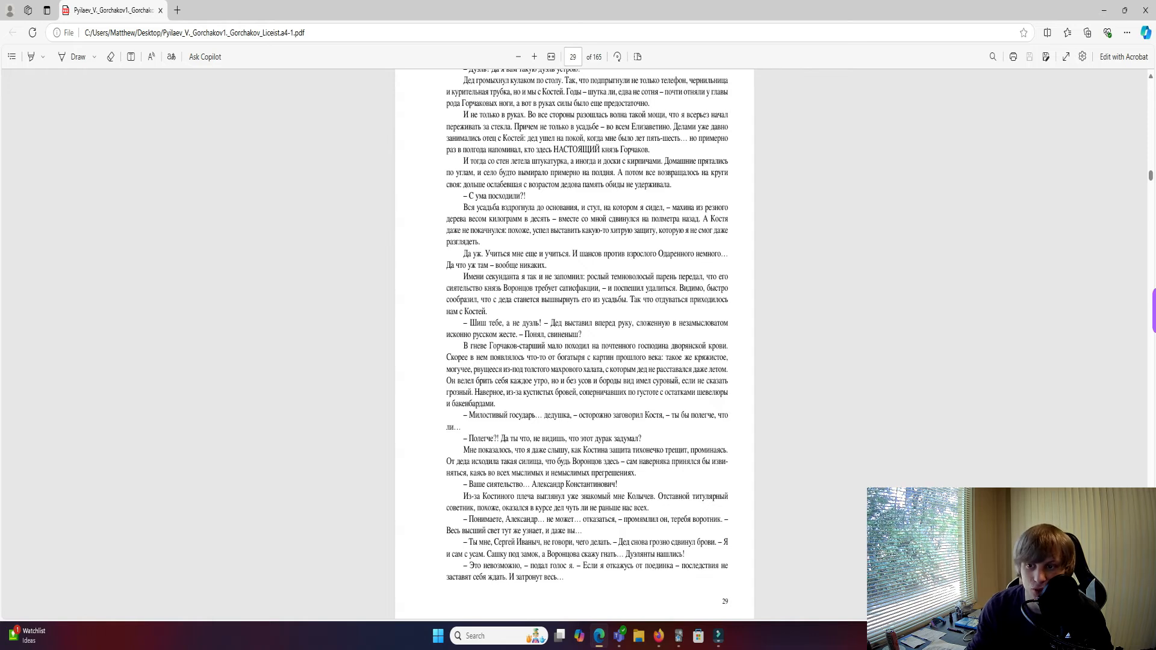
scroll(574, 343, down, 1)
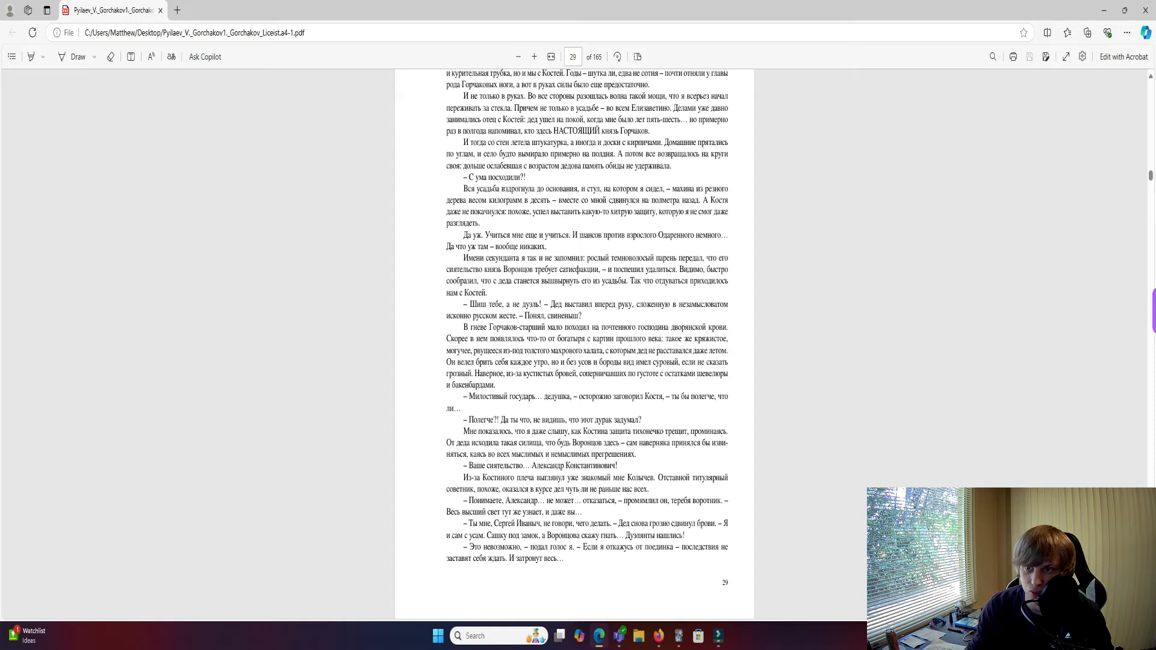
scroll(574, 343, down, 1)
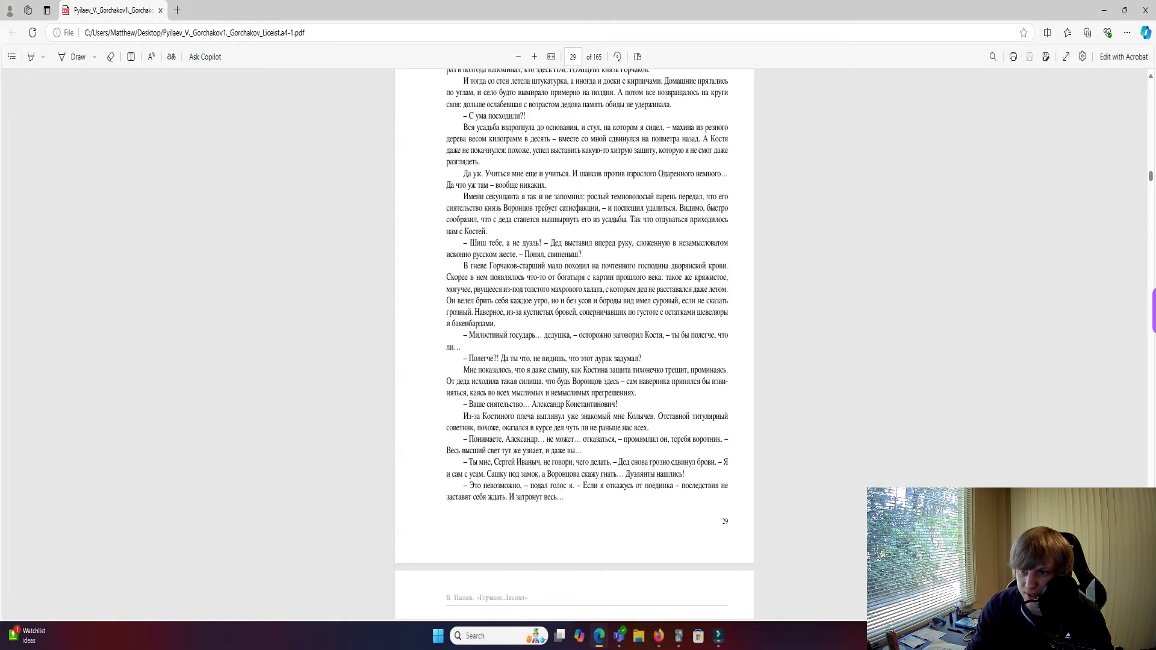
drag(463, 370, 569, 369)
key(ctrl+c)
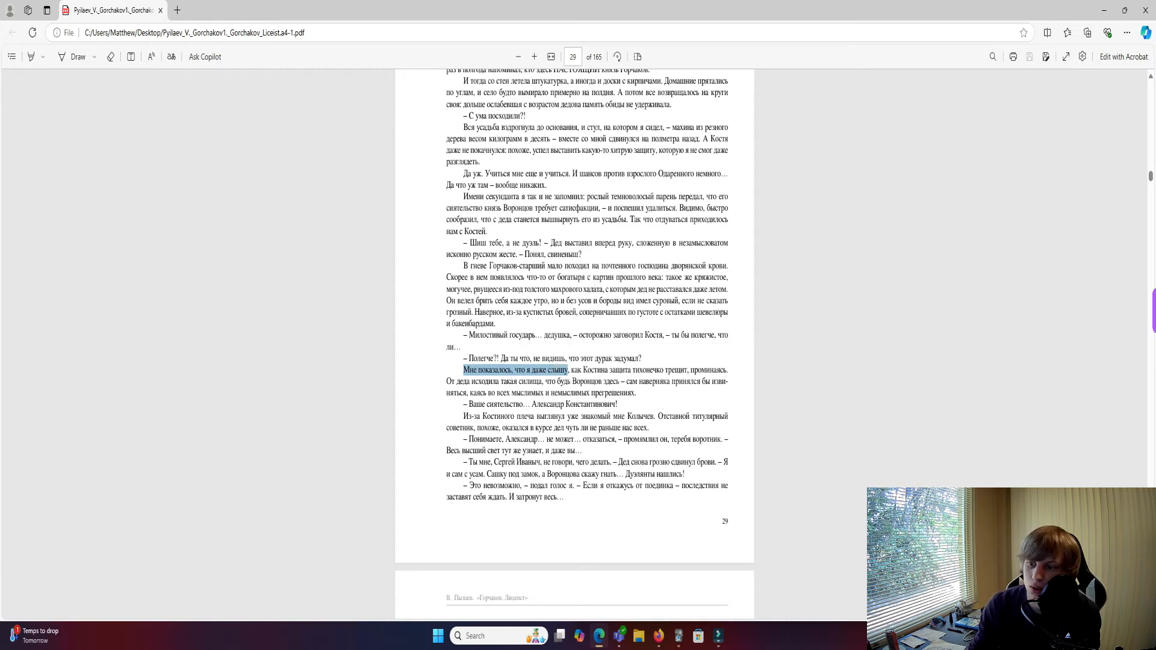
Switch to Anki's add-card window, replace the Front text with the copied phrase, underline "слышу", and copy that word.
mouse_move(678, 635)
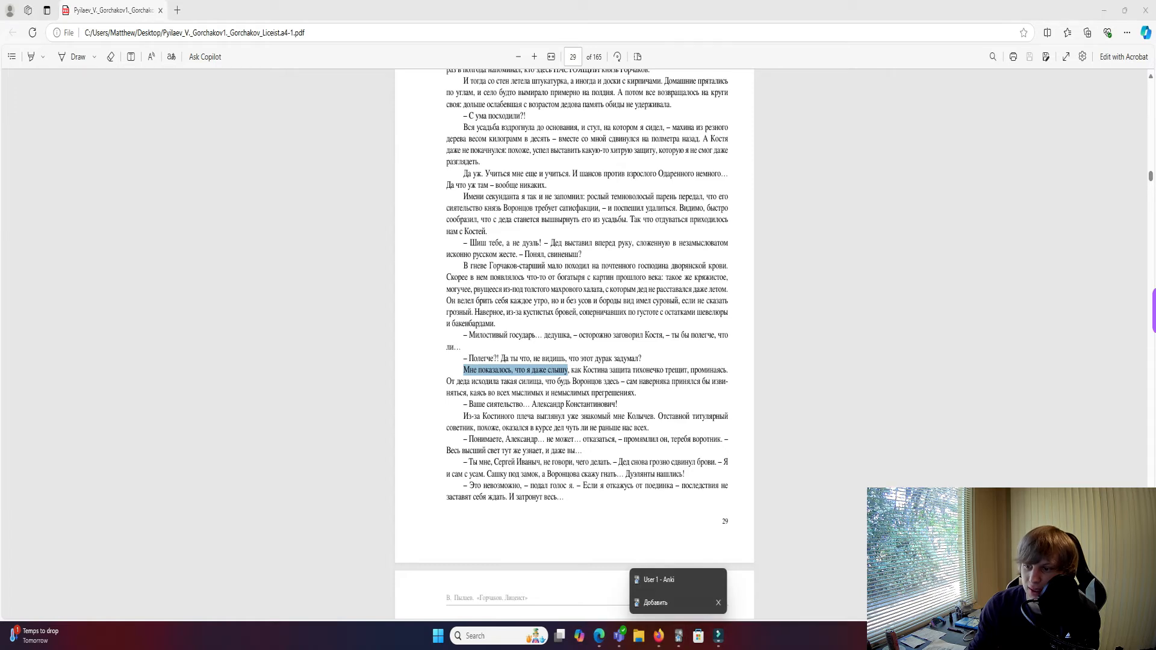
click(656, 602)
key(ctrl+a)
key(ctrl+v)
key(ctrl+shift+Left)
key(ctrl+c)
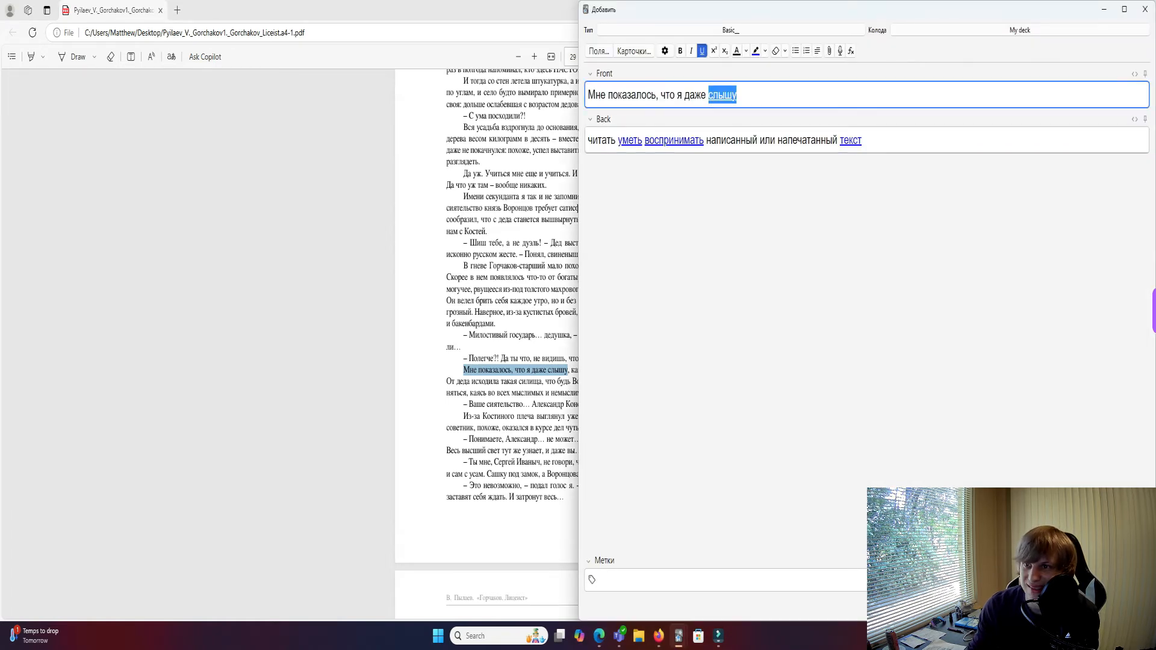
Minimize the PDF, return to Firefox, translate "слышу" in Yandex Translate, and highlight its dictionary form "слышать".
click(1104, 9)
click(1103, 9)
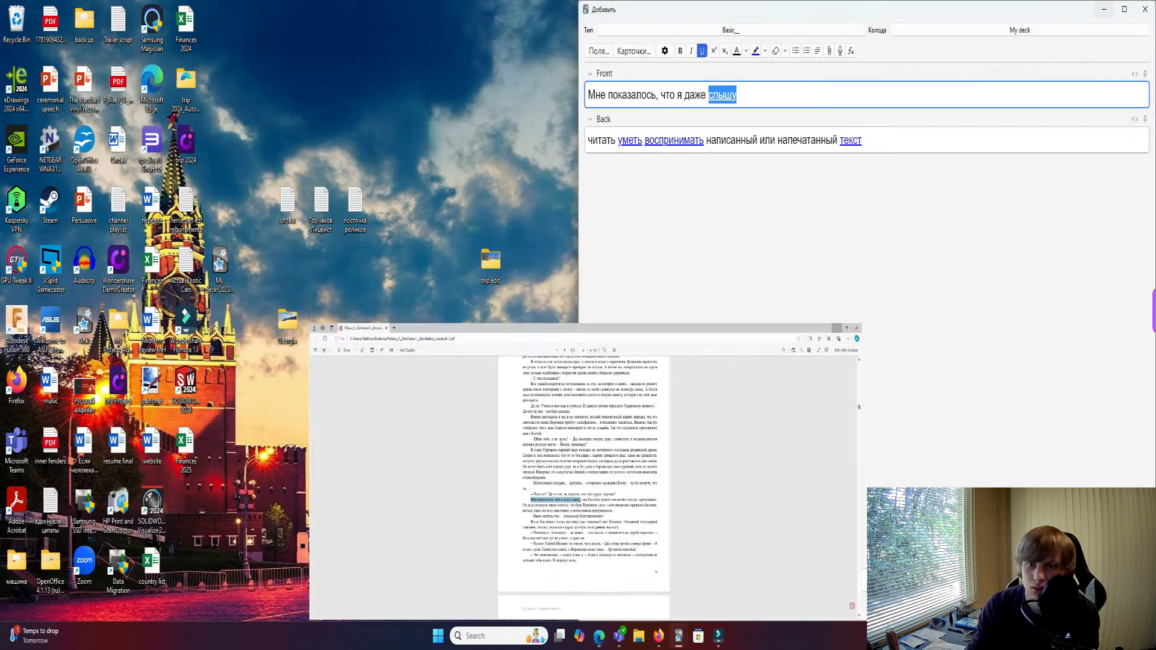
click(658, 636)
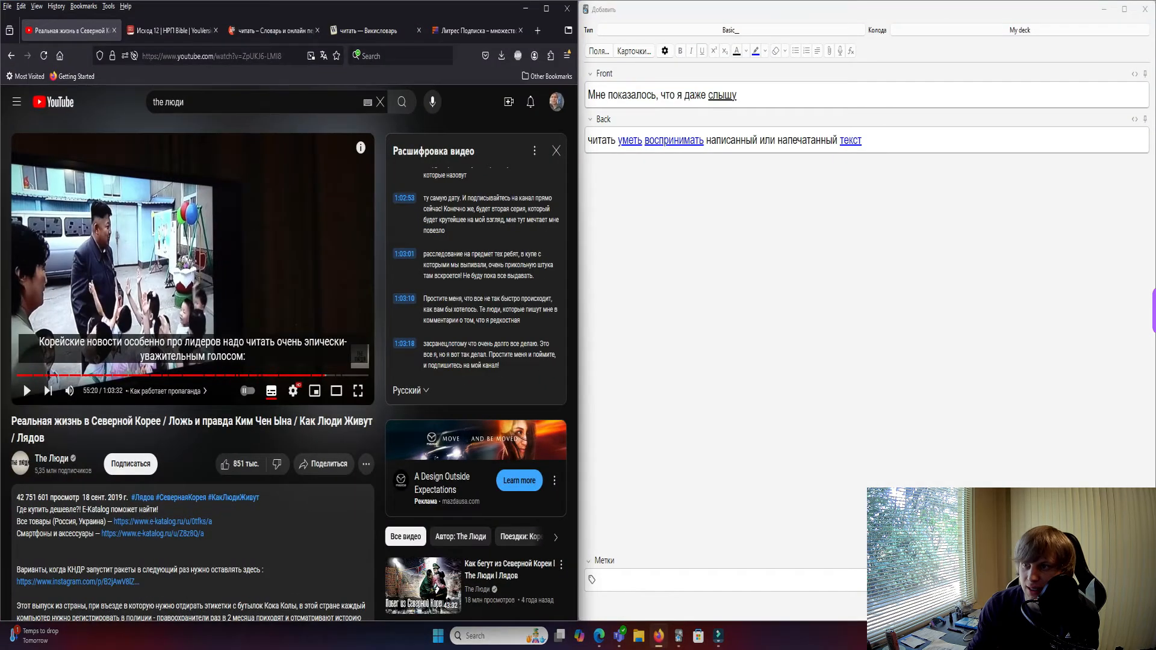
click(678, 635)
click(275, 30)
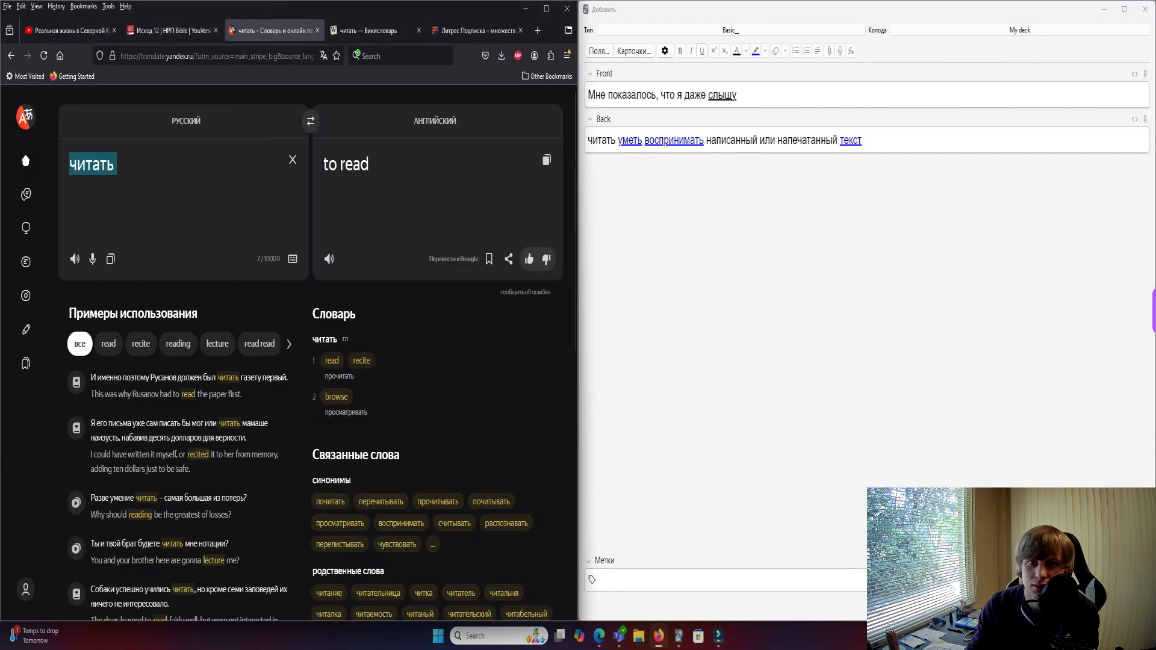
key(ctrl+v)
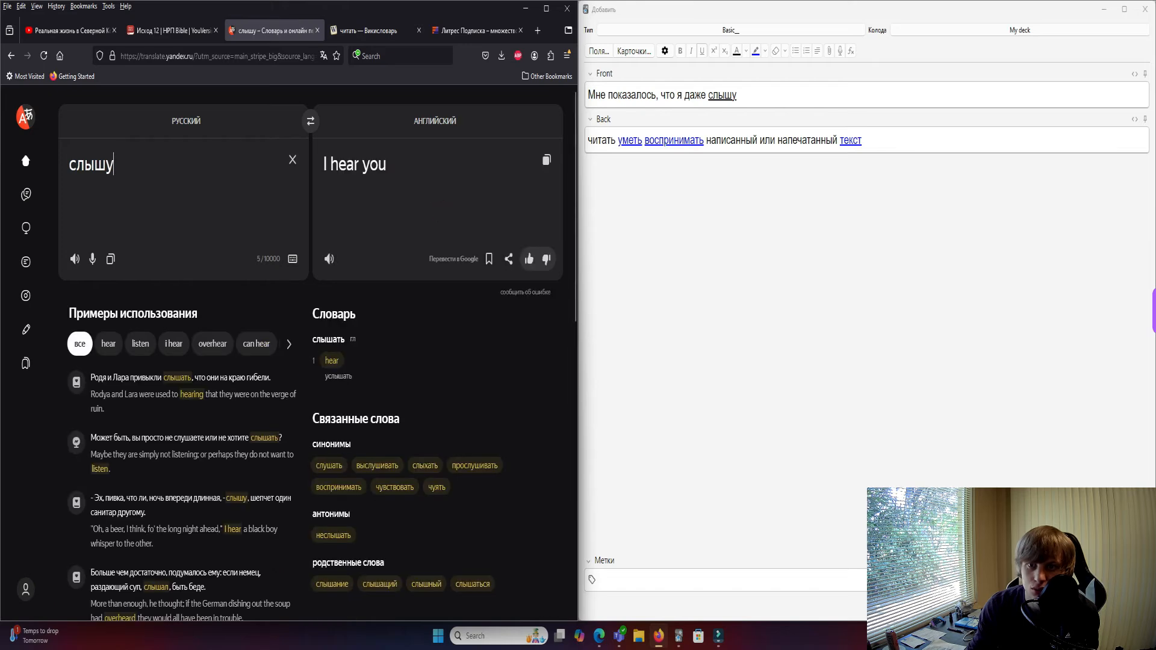
double_click(328, 339)
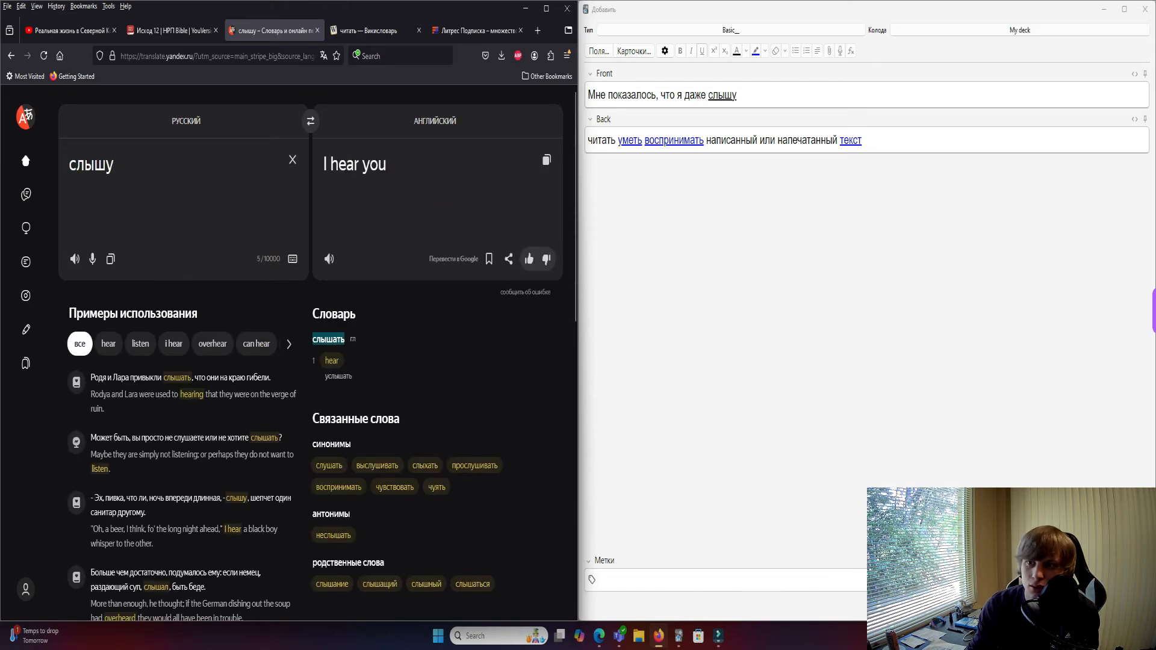
click(328, 339)
drag(313, 340, 345, 339)
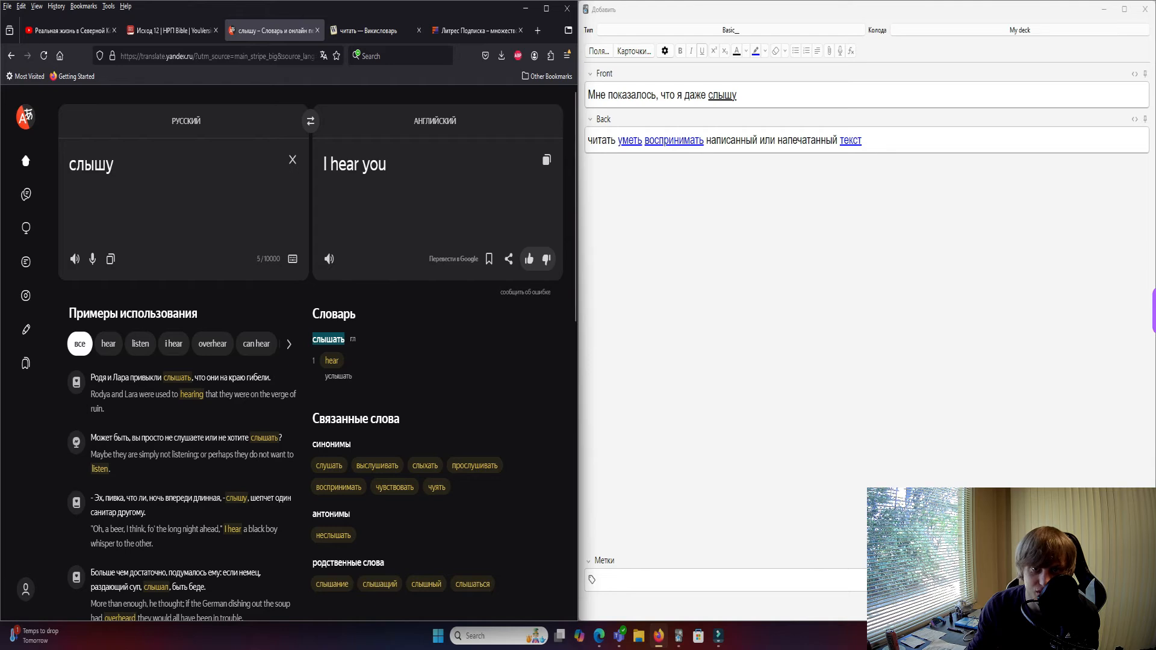
Try entering "услыш" as the text to translate, and go back to the "слышу" entry.
click(114, 164)
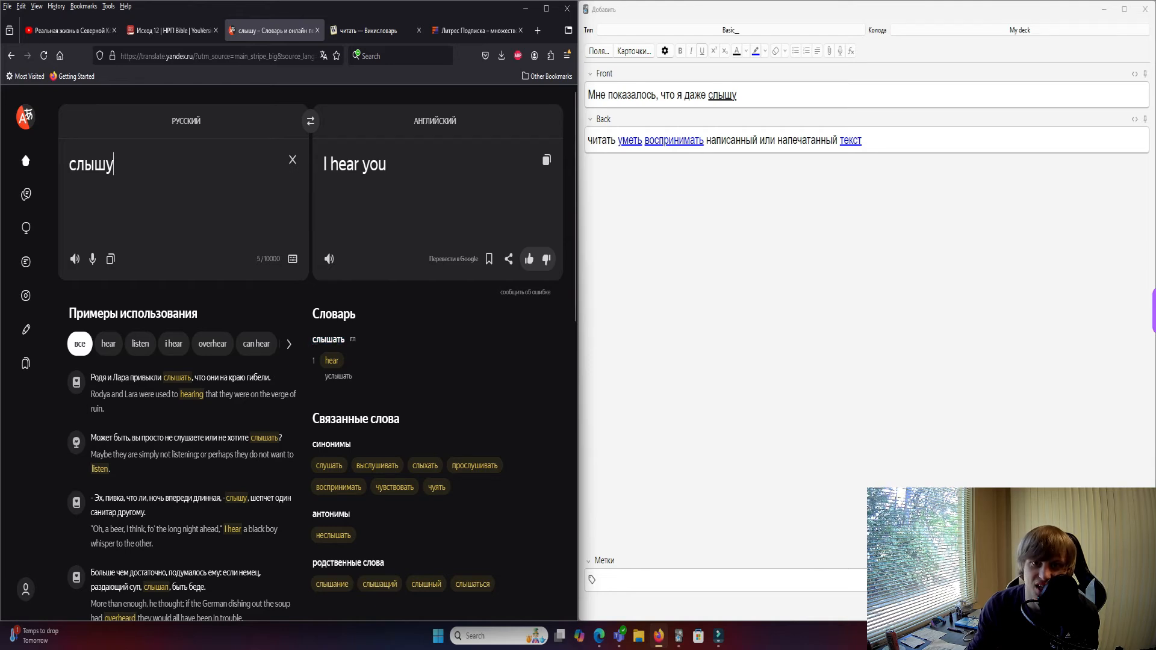
key(ctrl+a)
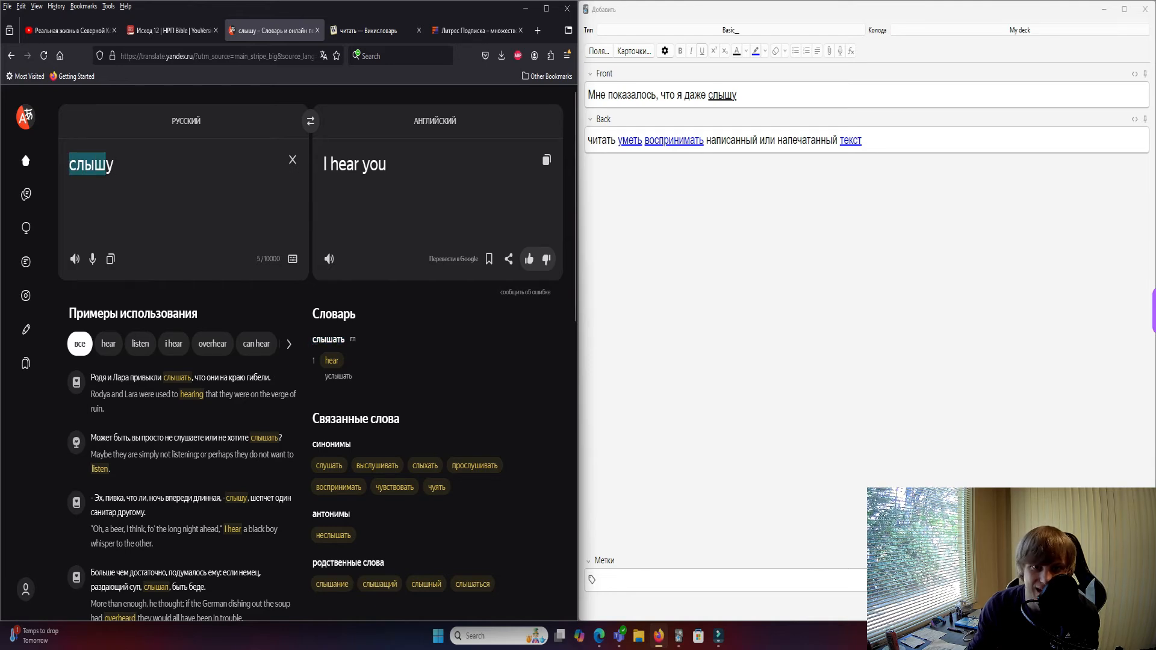
text(услыш)
click(11, 56)
Copy the dictionary form "слышать" and replace the contents of the card's Back field with it.
double_click(328, 340)
key(ctrl+c)
key(alt+Tab)
key(ctrl+a)
key(ctrl+v)
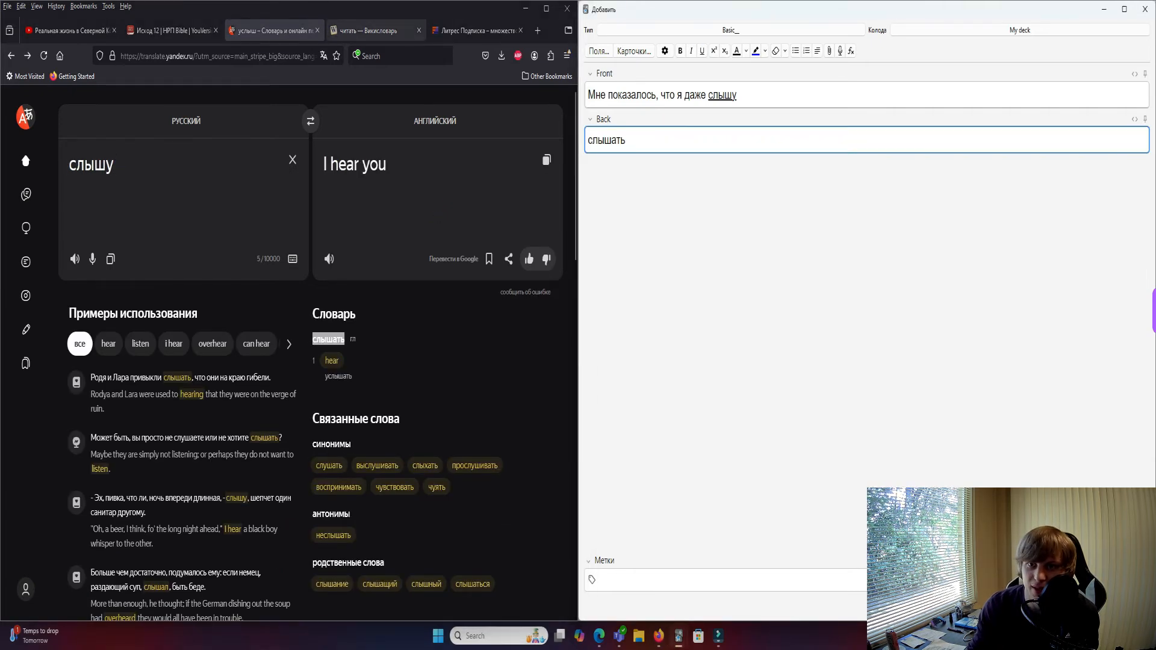
Look up "слышать" in Russian Wiktionary and go to its list of meanings.
click(364, 30)
key(ctrl+v)
key(Return)
scroll(261, 375, down, 4)
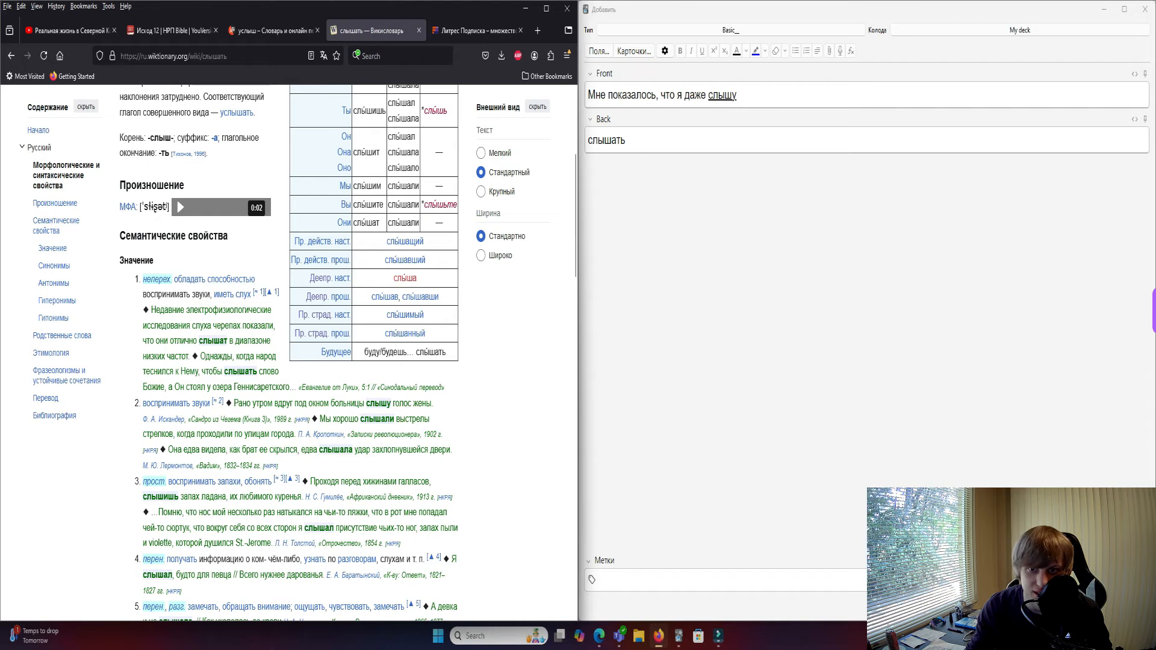
Copy "воспринимать" from the first Wiktionary meaning of "слышать" and translate it in Yandex Translate.
drag(190, 294, 143, 294)
key(ctrl+c)
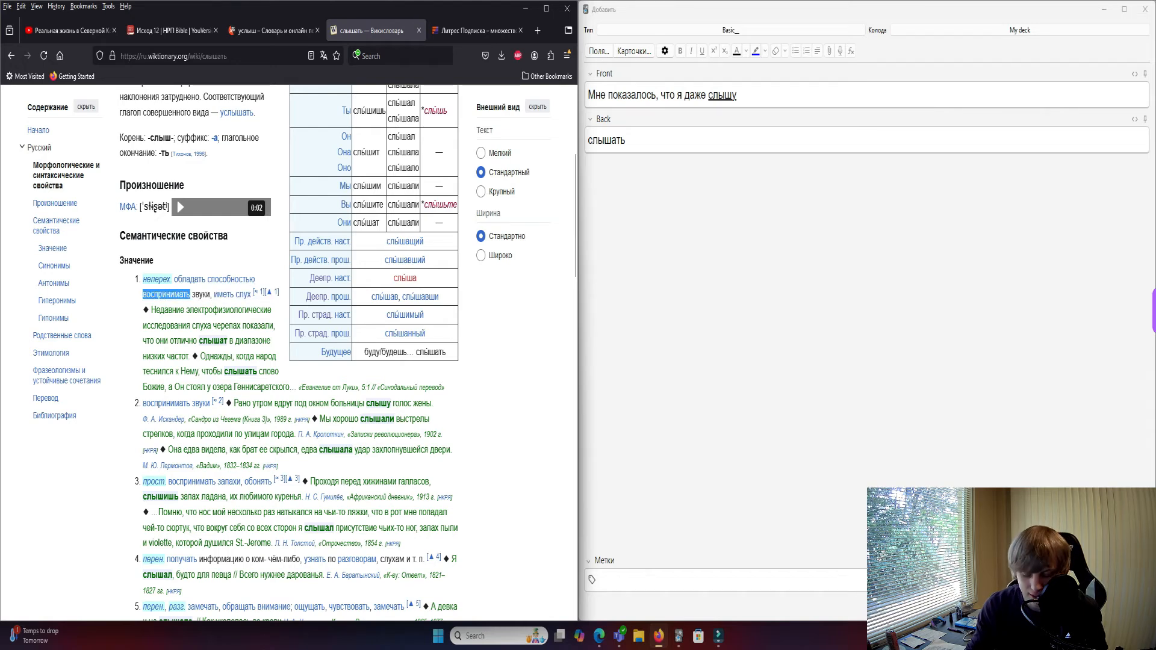
click(274, 30)
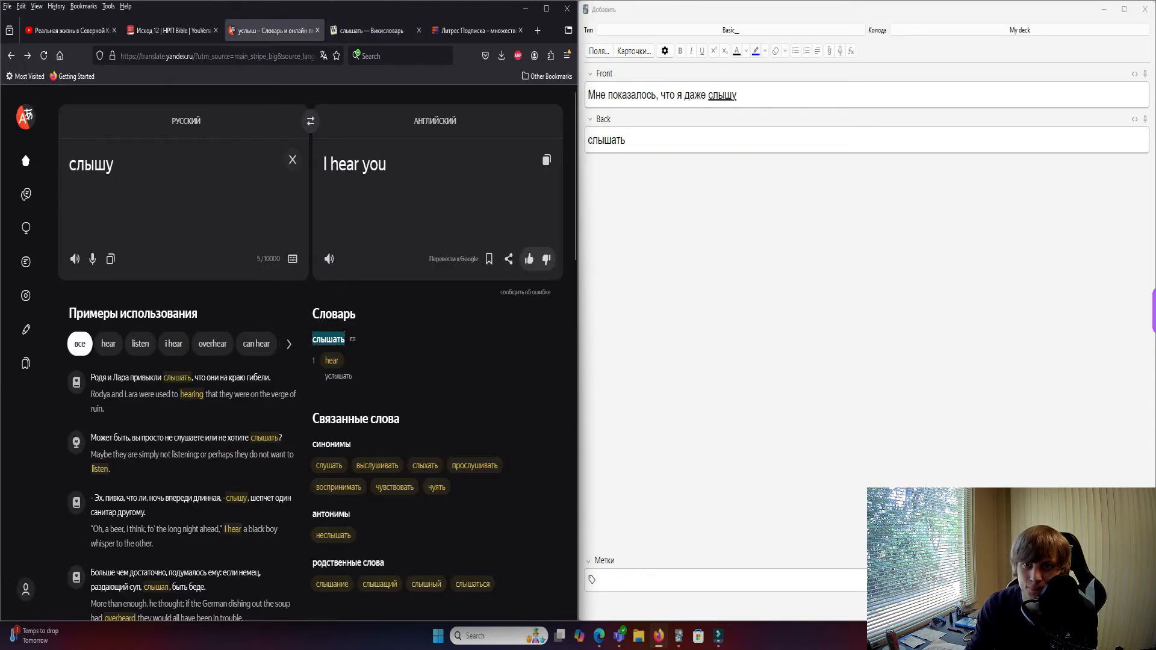
click(293, 160)
key(ctrl+v)
Examine the usage examples for "воспринимать" and highlight the sentence "Ну знаете, зависит от того, как воспринимать".
scroll(288, 353, down, 2)
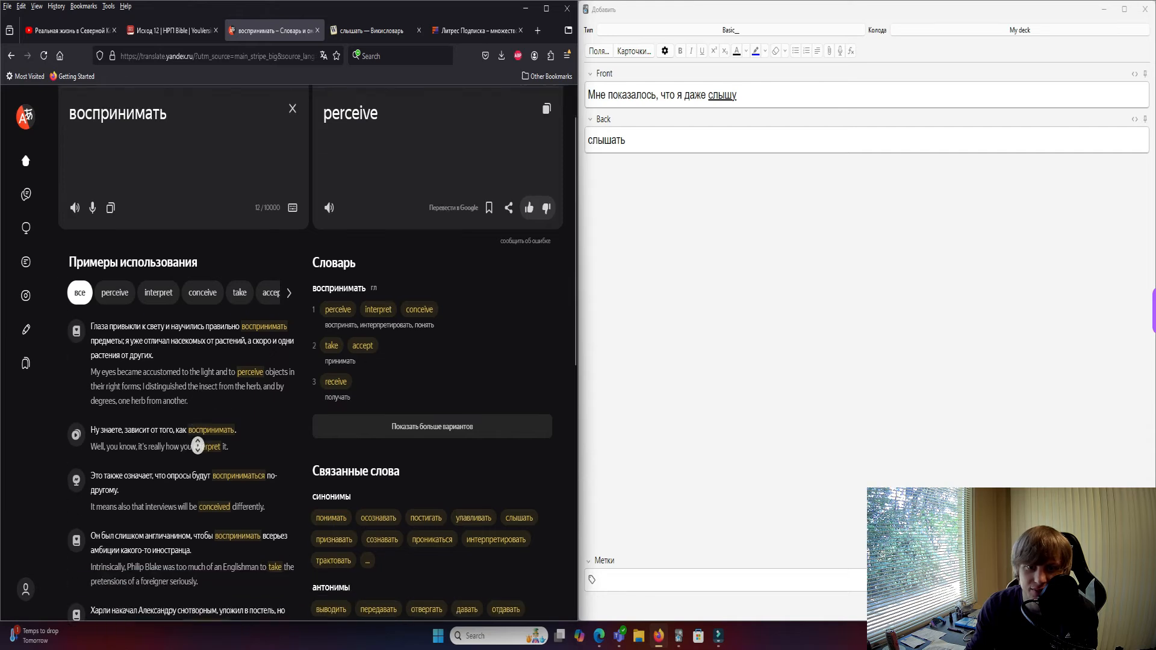
drag(234, 360, 100, 360)
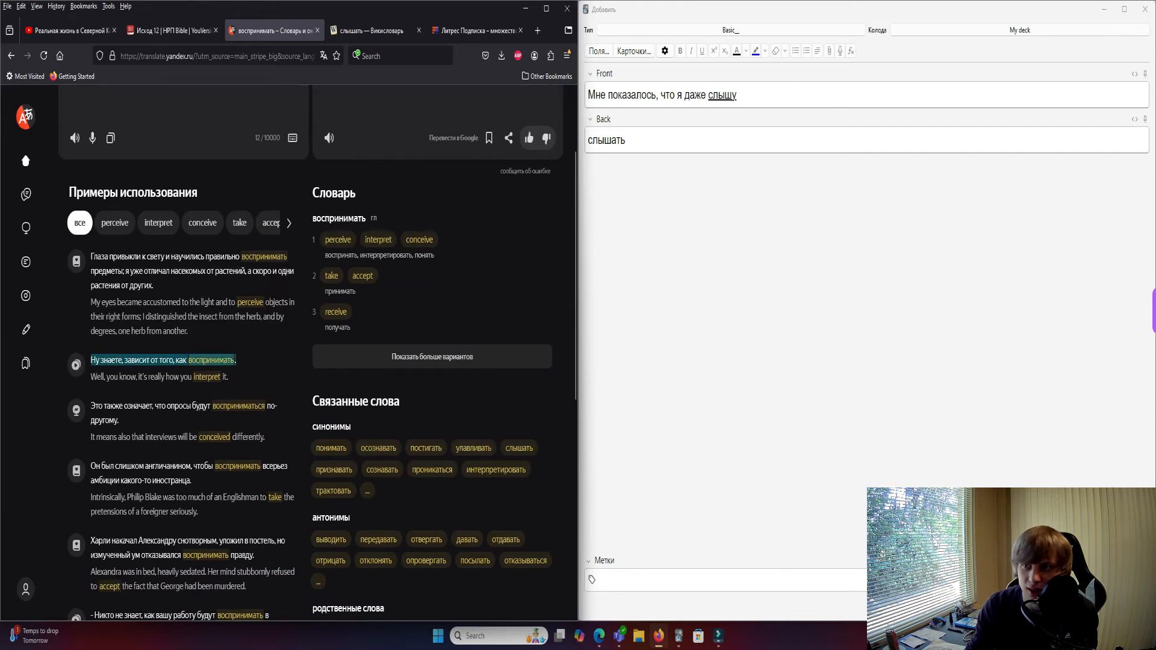
middle_click(447, 399)
scroll(446, 400, up, 2)
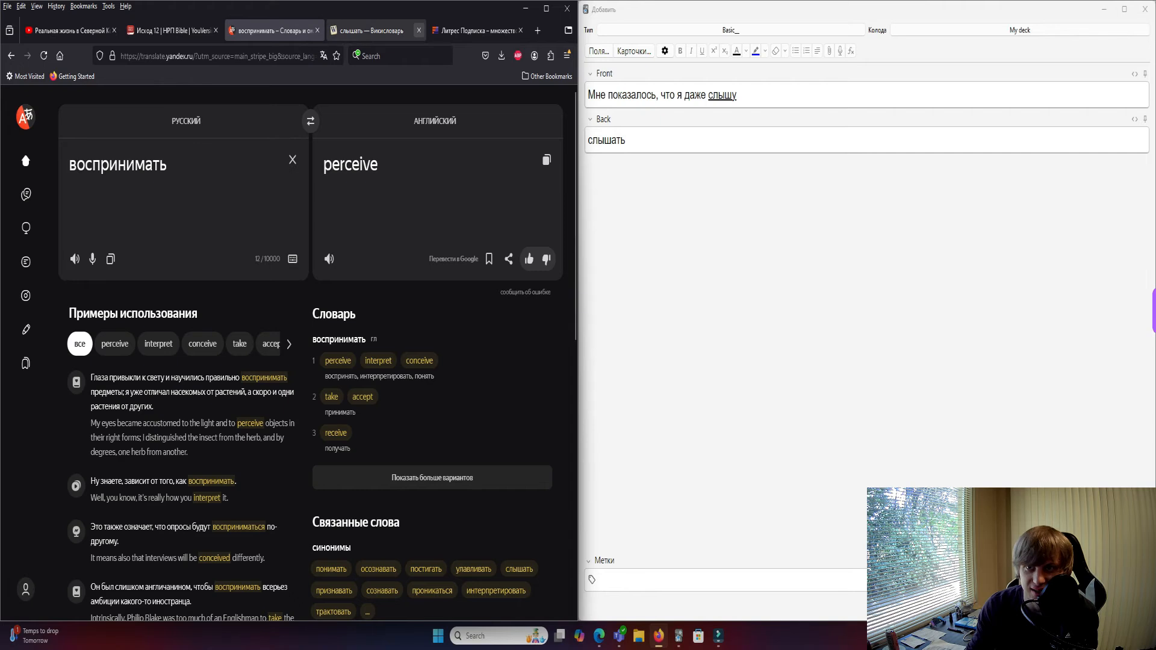
Compare the Wiktionary meanings with the Yandex translation and highlight "воспринимать" again in the first definition of "слышать".
click(370, 30)
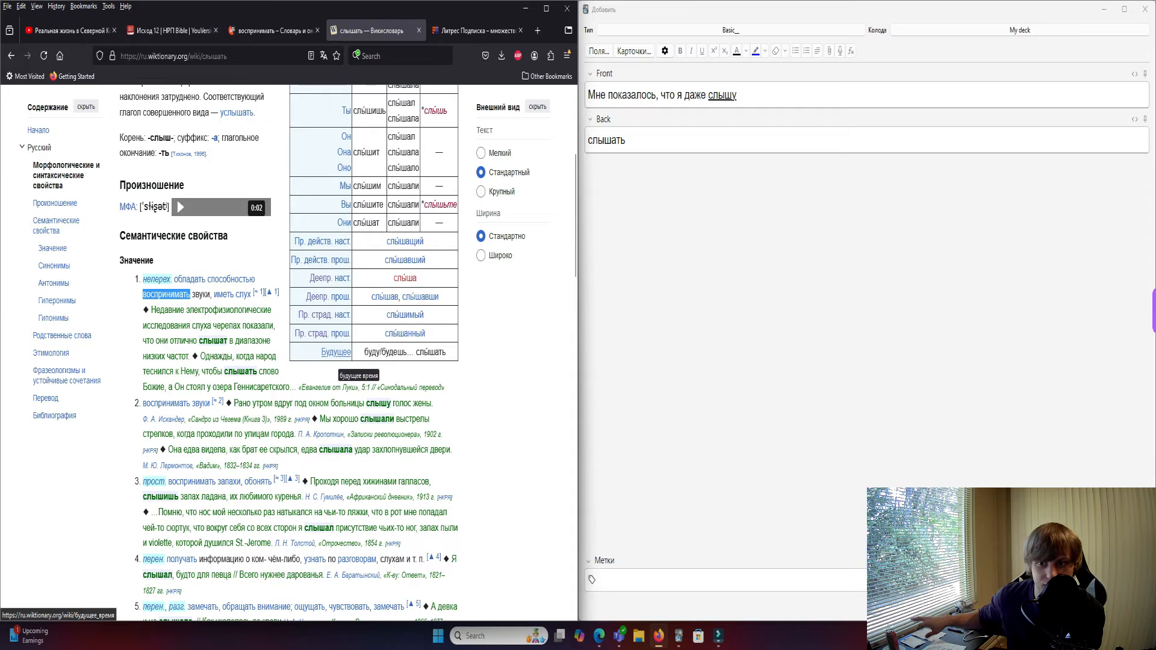
click(274, 31)
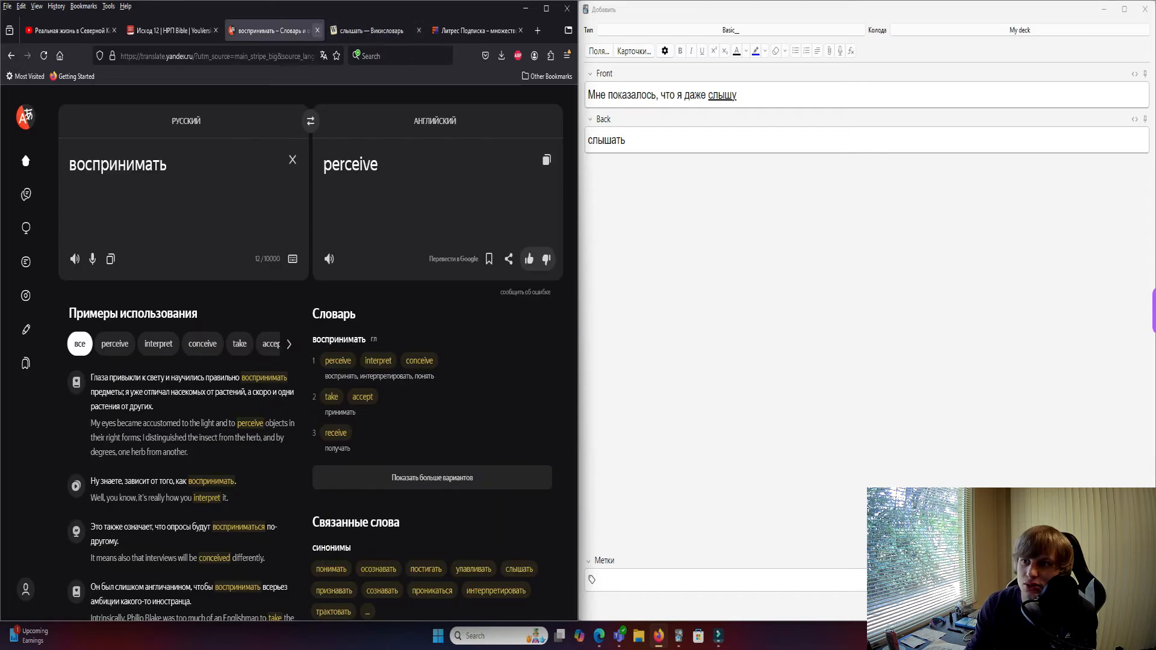
key(ctrl+a)
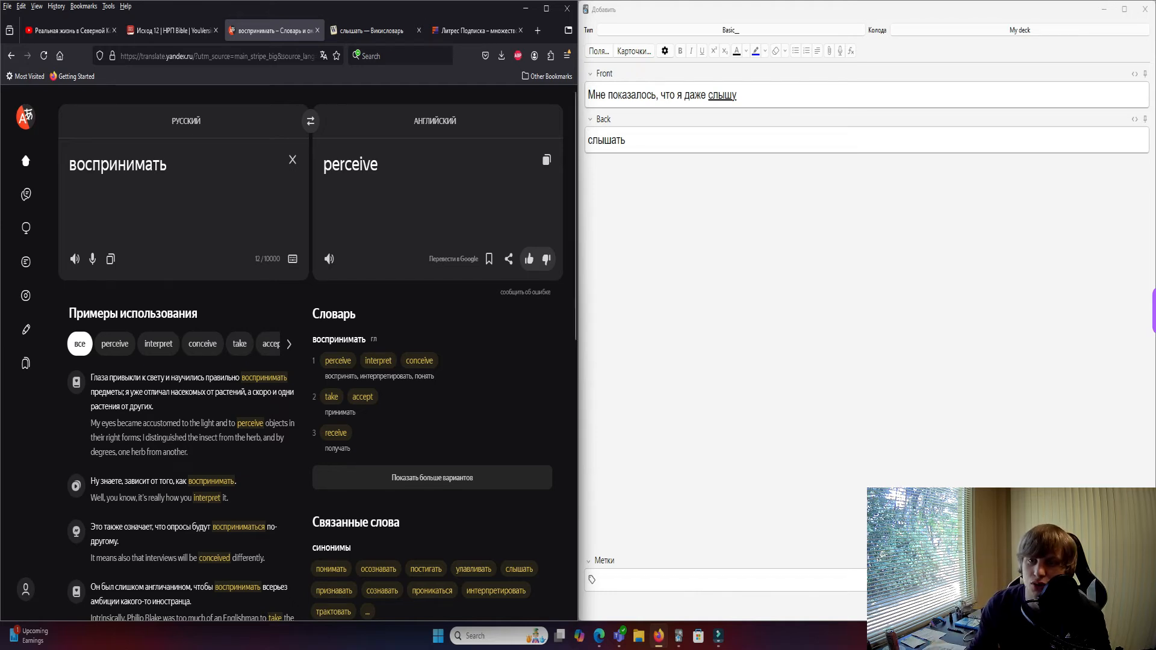
click(372, 31)
click(181, 294)
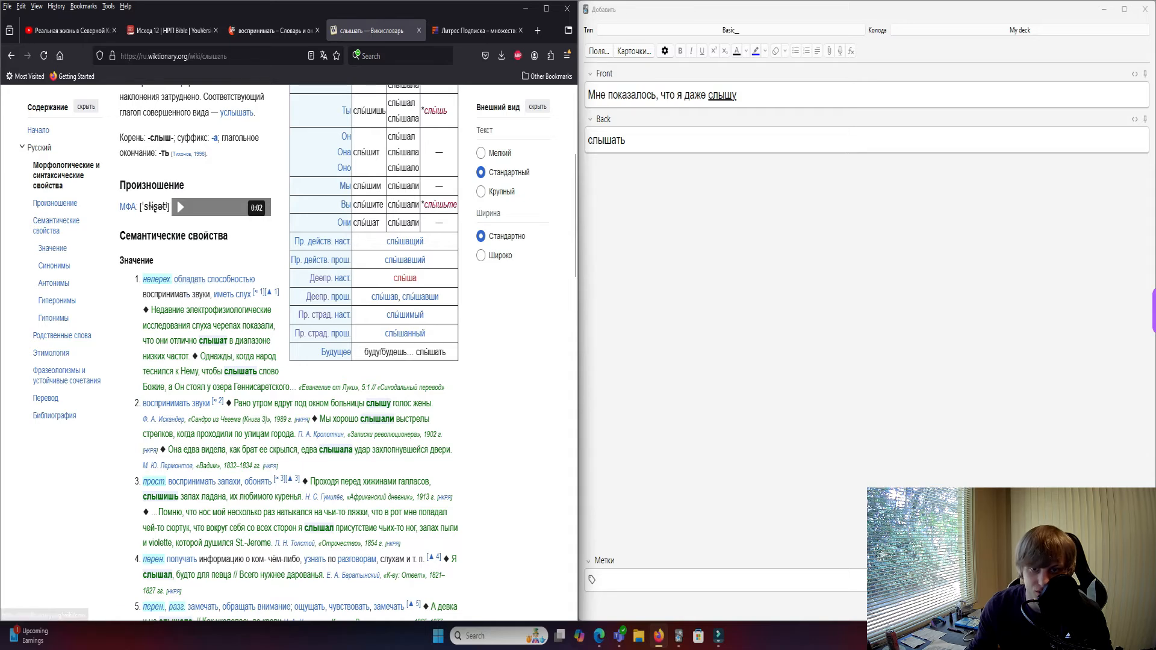
double_click(166, 294)
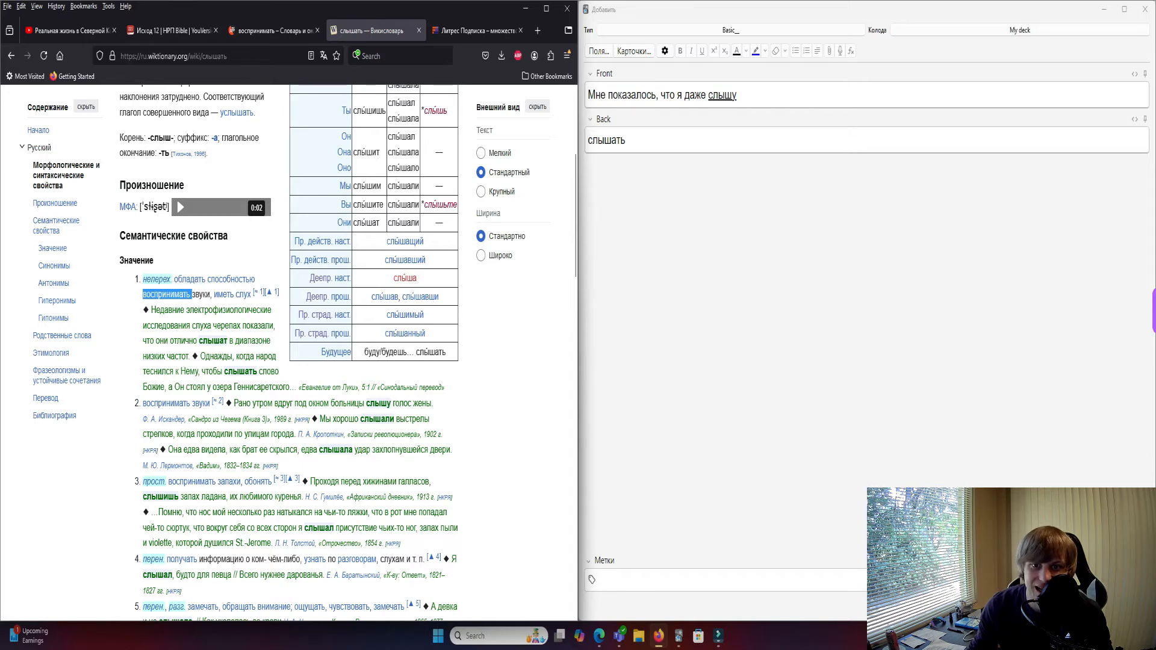
Review the dictionary entry, synonyms and examples for "воспринимать" in Yandex Translate.
click(271, 30)
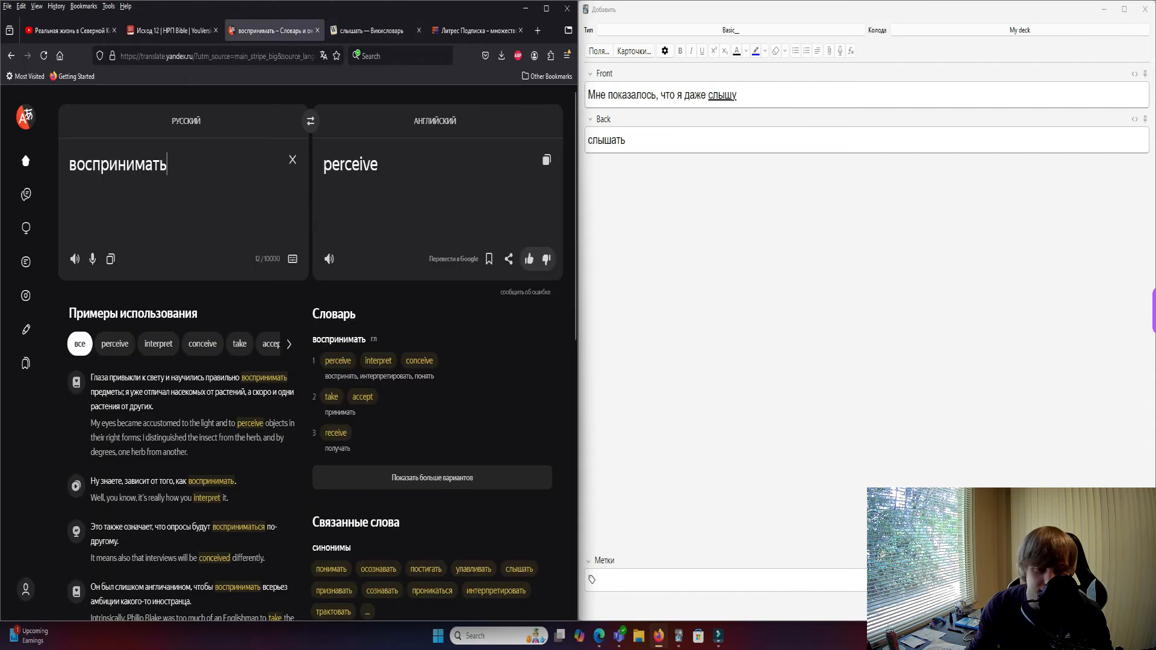
scroll(167, 392, down, 3)
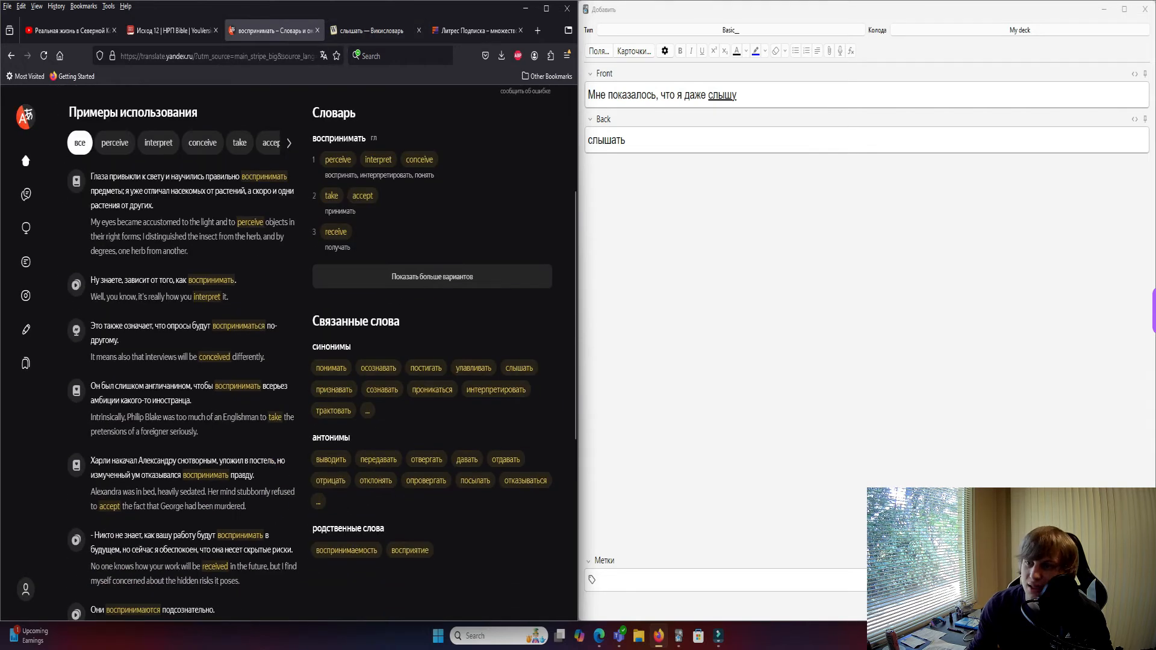
scroll(289, 352, up, 3)
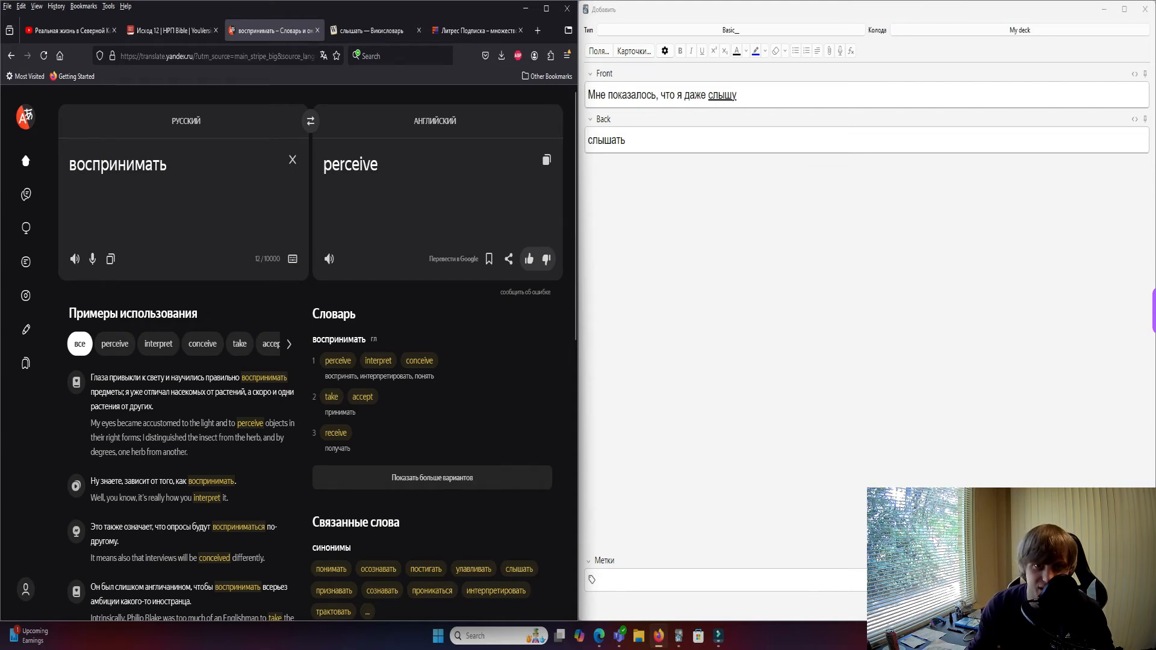
drag(69, 165, 160, 165)
click(169, 164)
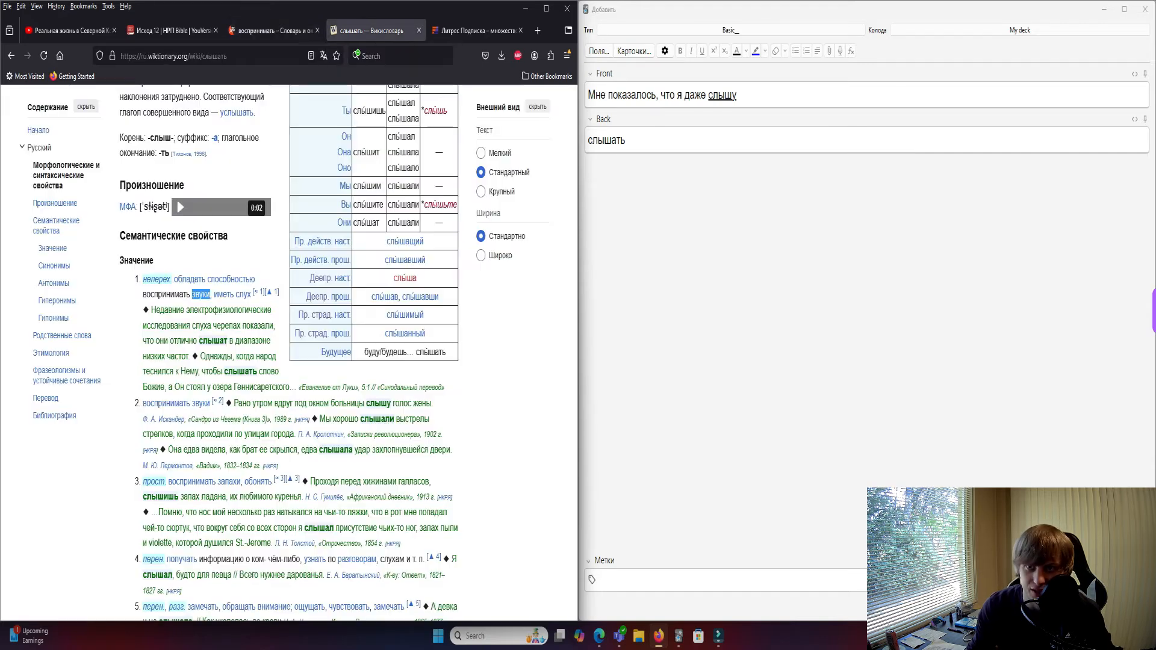
Look over the Wiktionary article on "слышать" from its conjugation table to its numbered meanings.
click(370, 30)
scroll(266, 258, up, 2)
middle_click(291, 180)
scroll(290, 180, up, 2)
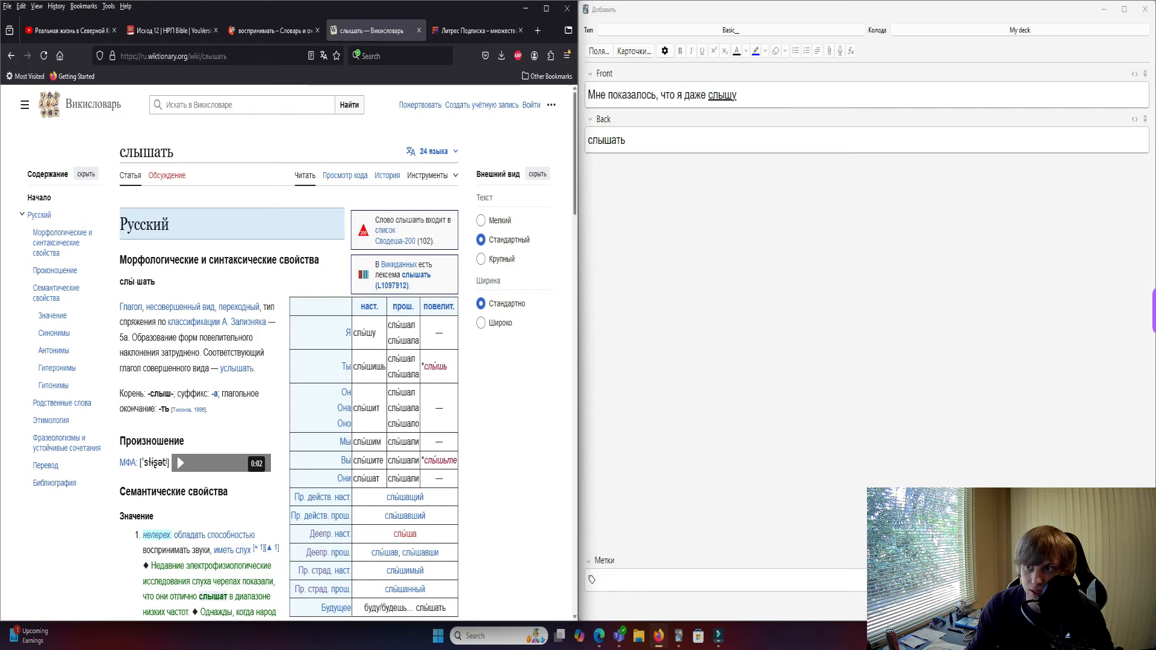
scroll(289, 352, down, 2)
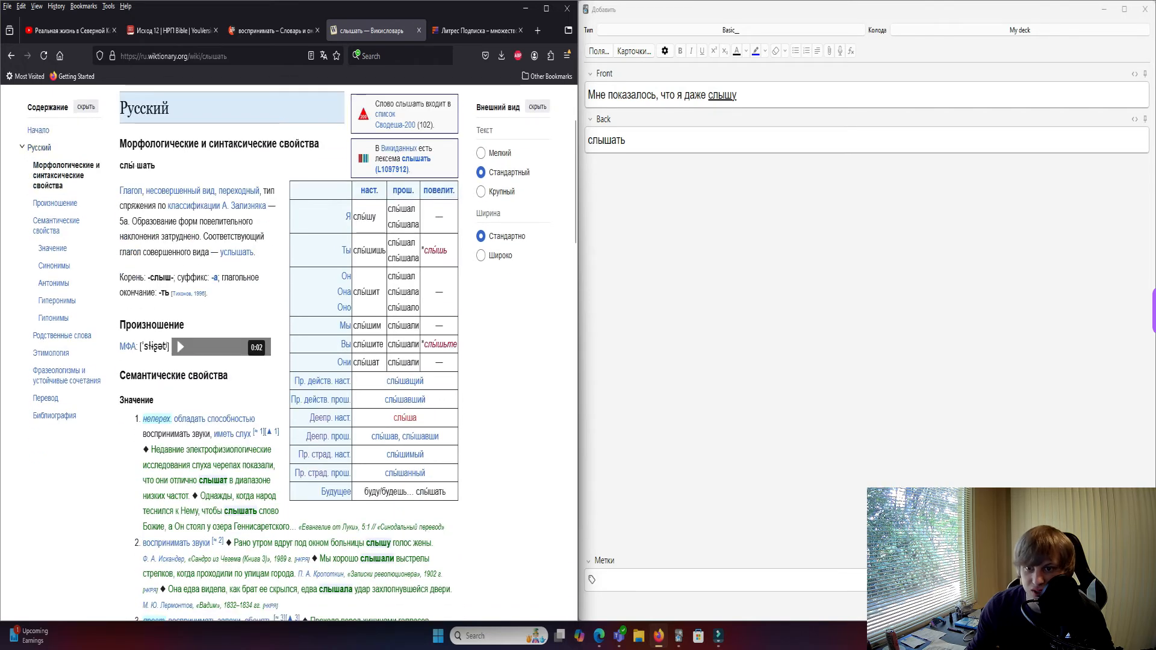
scroll(264, 305, down, 3)
middle_click(264, 306)
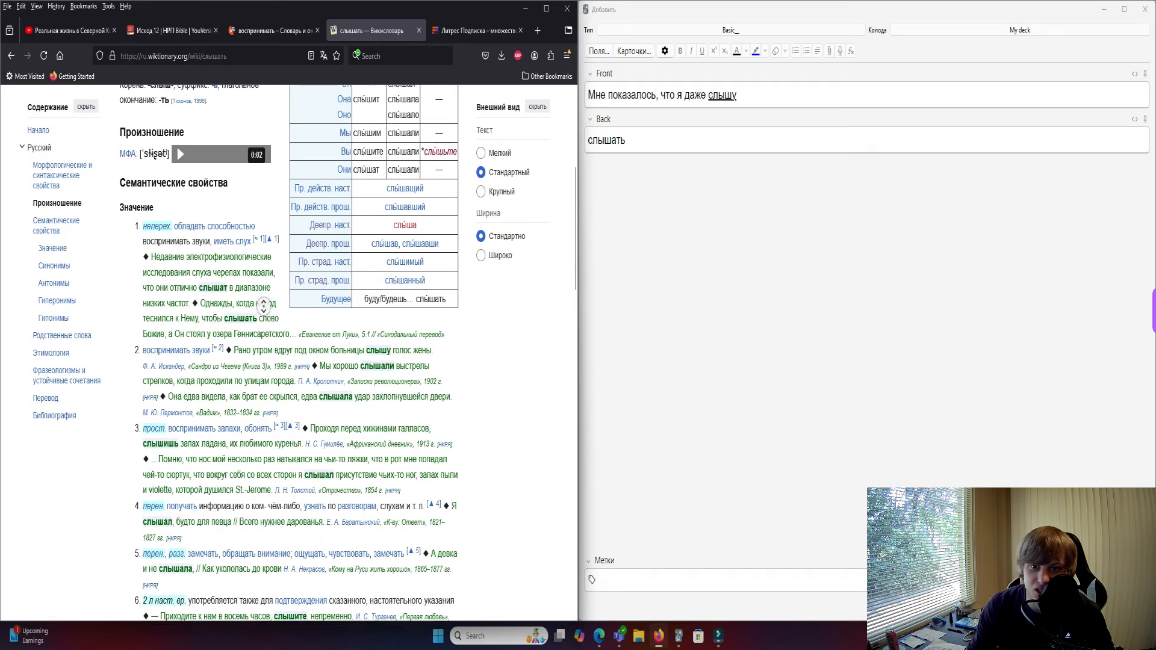
middle_click(263, 292)
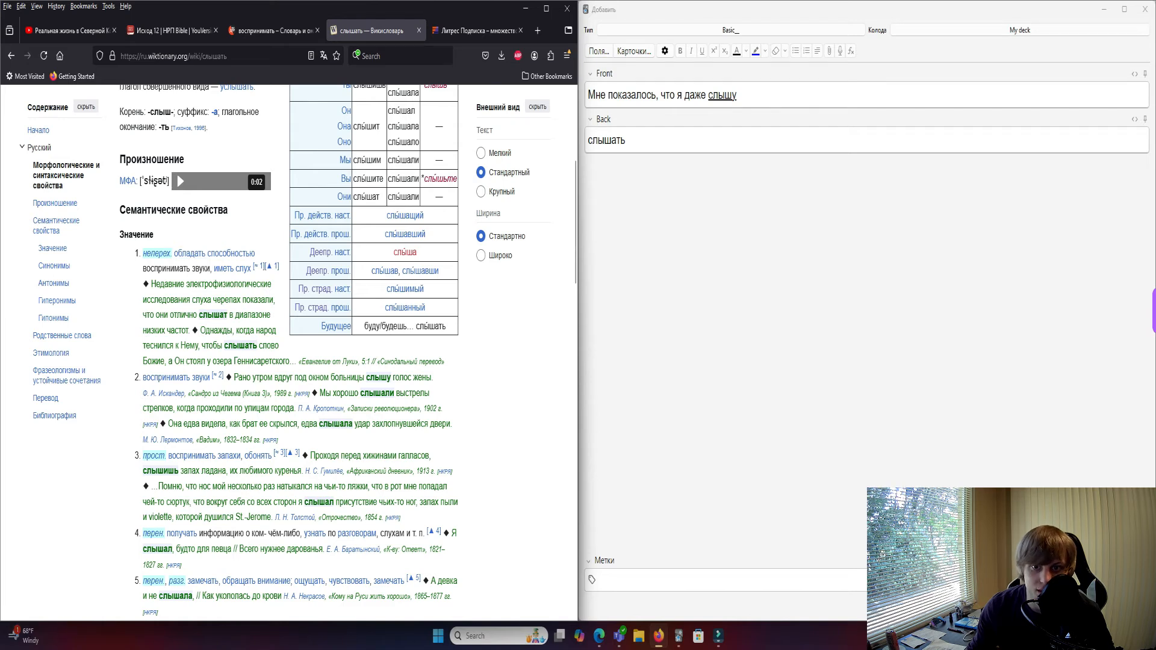
Copy the definition "обладать способностью воспринимать звуки, иметь слух" and paste it after "слышать" in the card's Back field.
drag(253, 269, 174, 253)
key(ctrl+c)
key(alt+Tab)
key(ctrl+v)
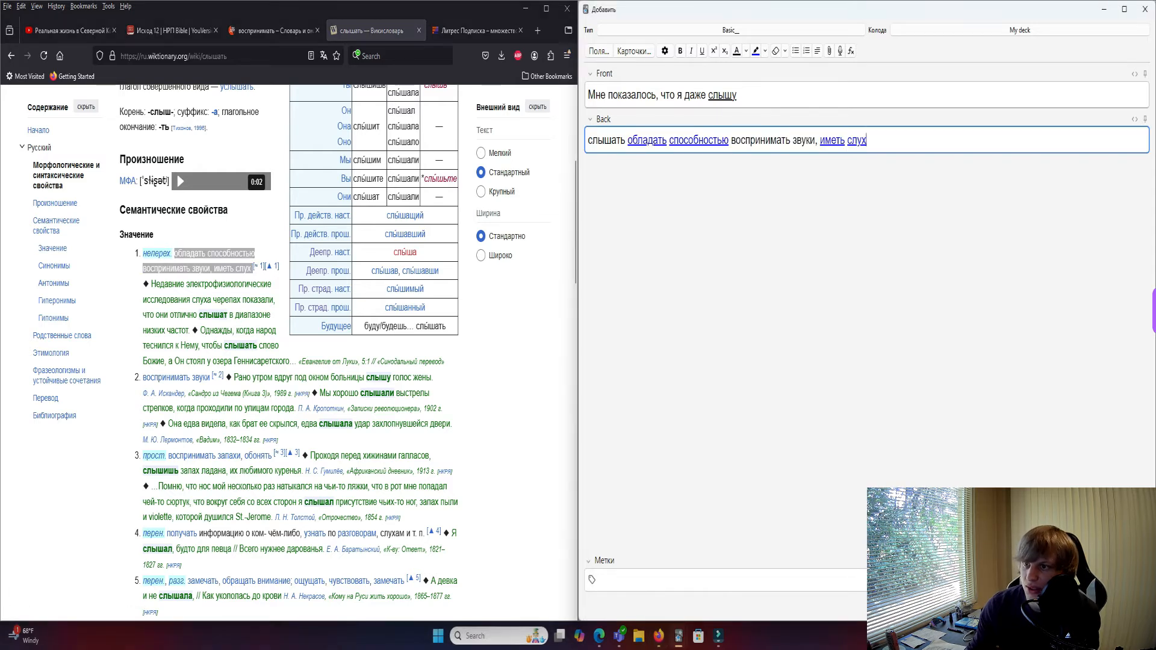
Translate the copied definition in Yandex Translate in place of "воспринимать".
key(alt+Tab)
key(ctrl+shift+Tab)
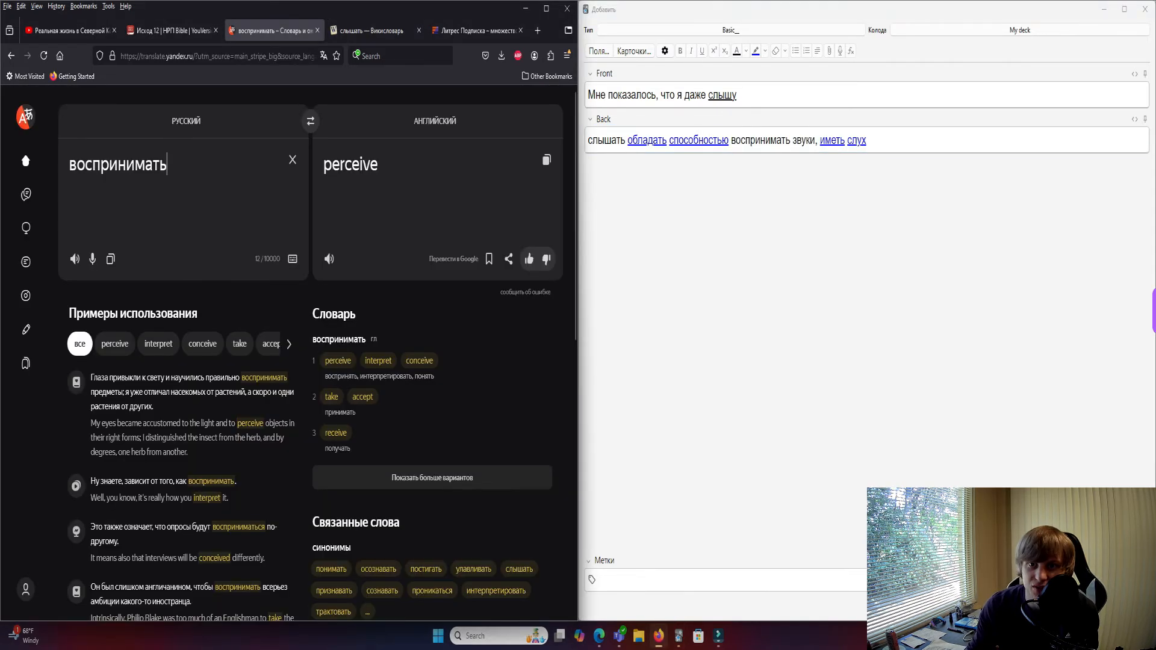
key(ctrl+a)
key(ctrl+v)
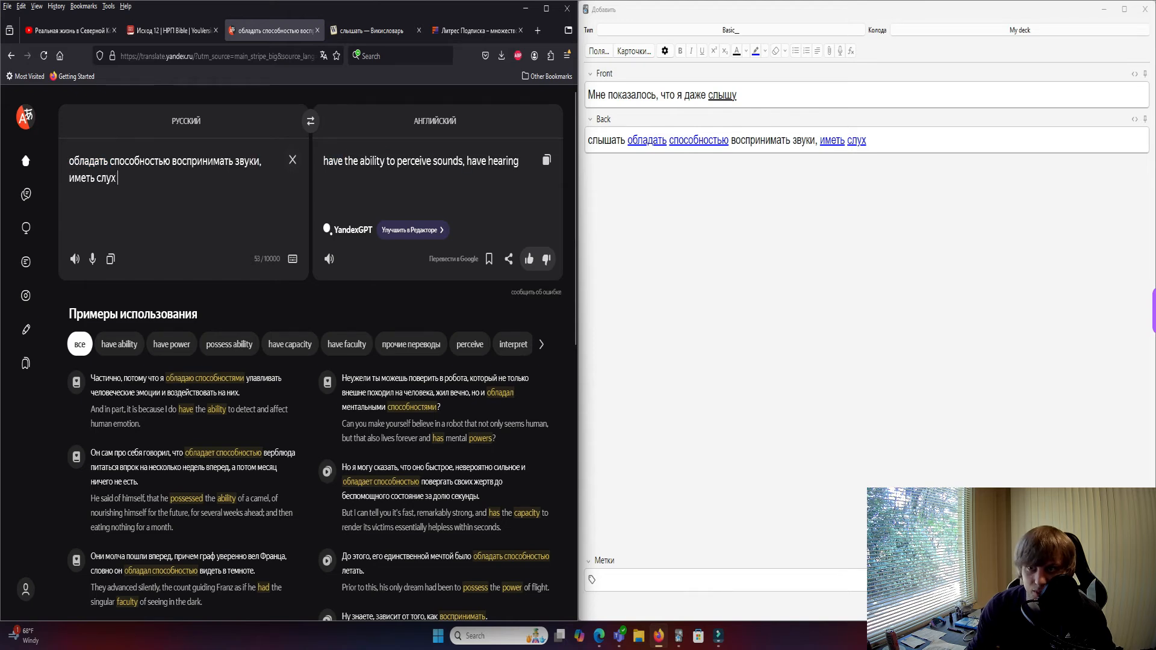
Clear the source text in Yandex Translate and close Anki's card-adding window, discarding the current input.
key(ctrl+a)
key(BackSpace)
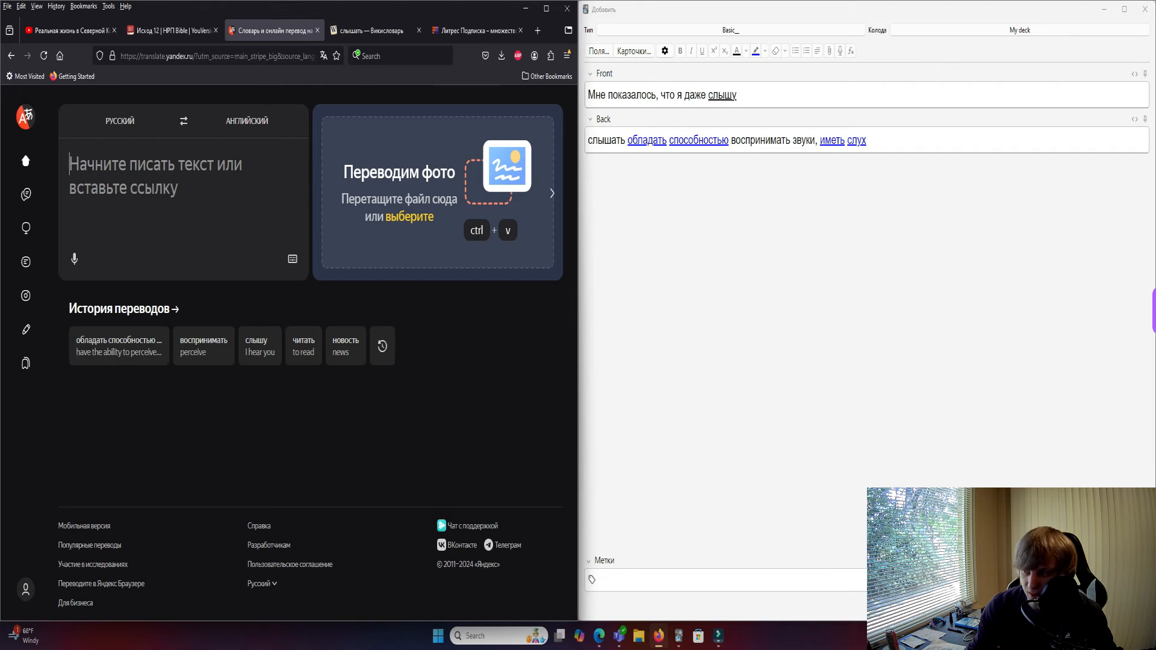
click(1145, 9)
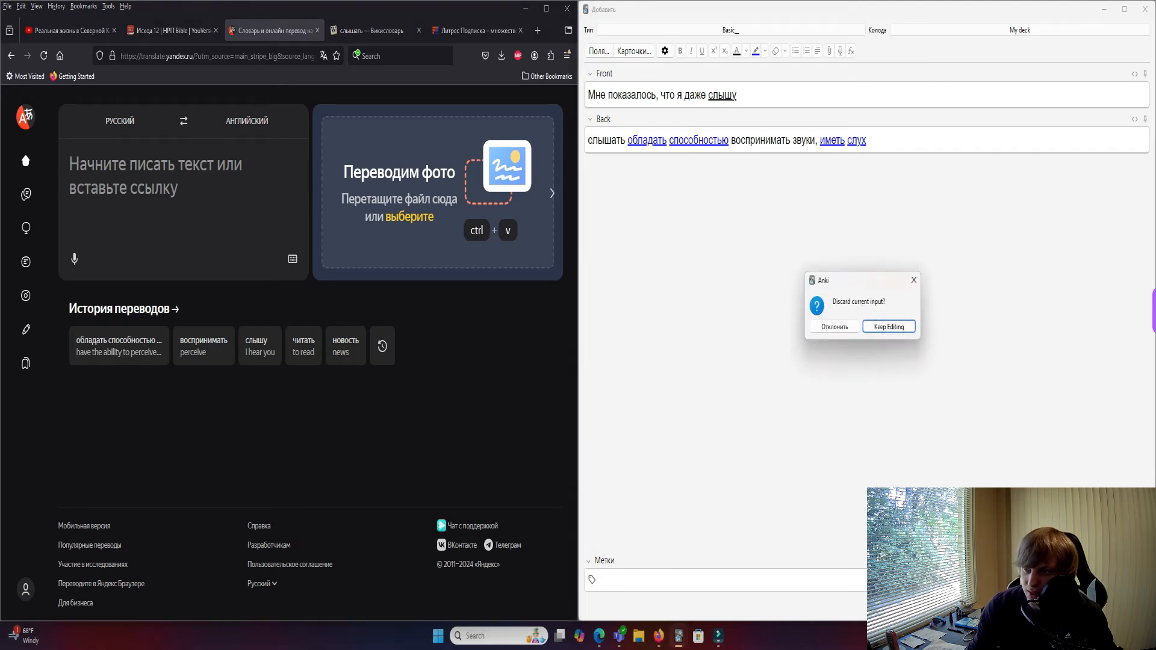
click(834, 327)
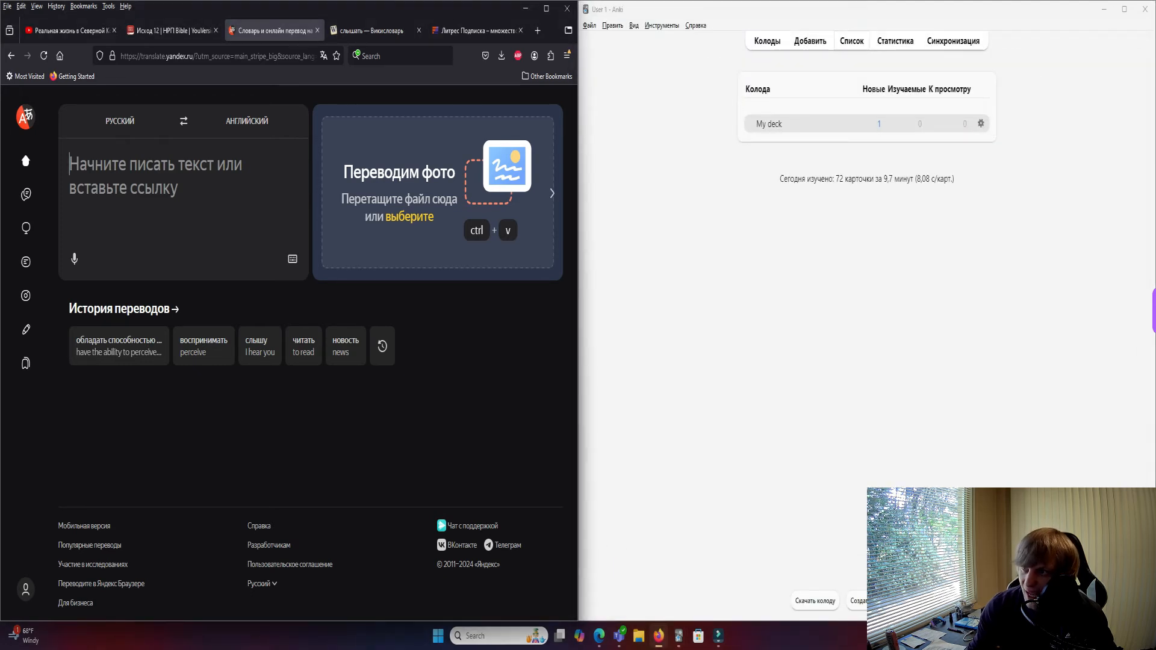
Open Anki's card browser and view several existing cards, including the ones for "обгонять" and "паленого".
key(b)
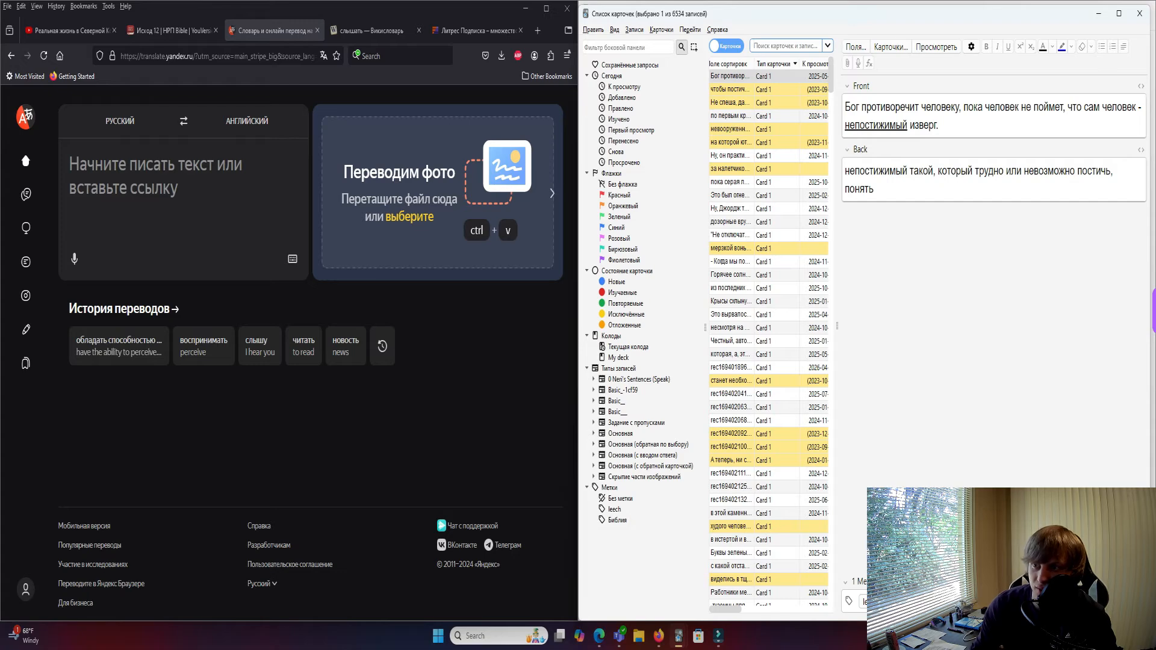
click(777, 77)
key(Down)
key(Down)
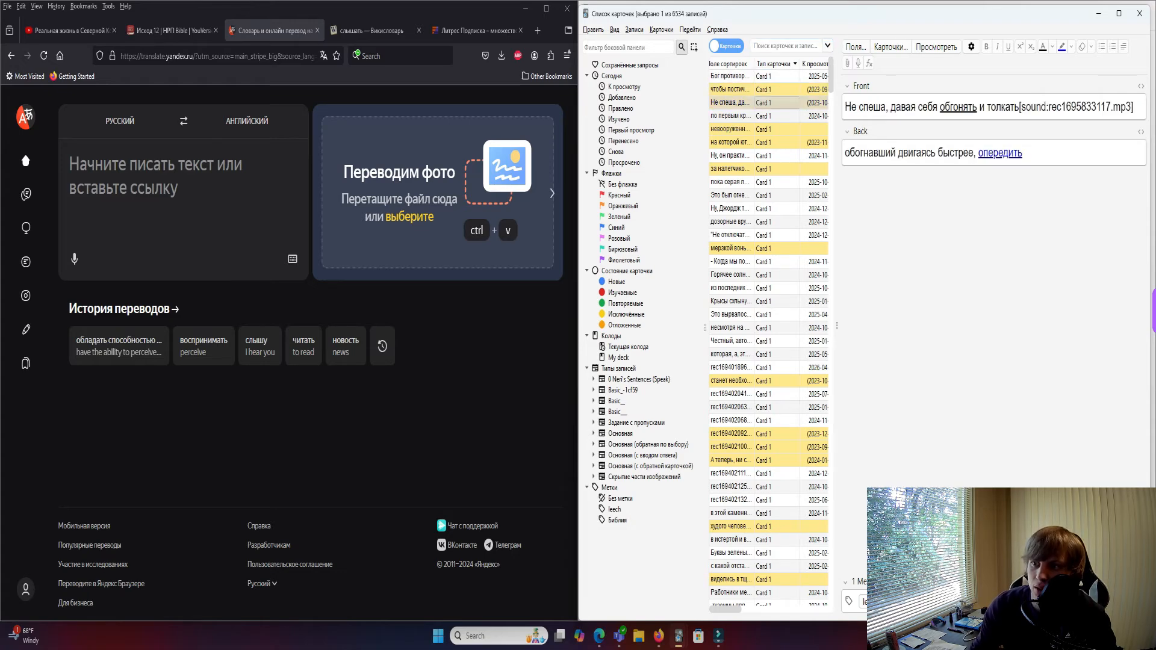
click(776, 248)
drag(831, 75, 831, 199)
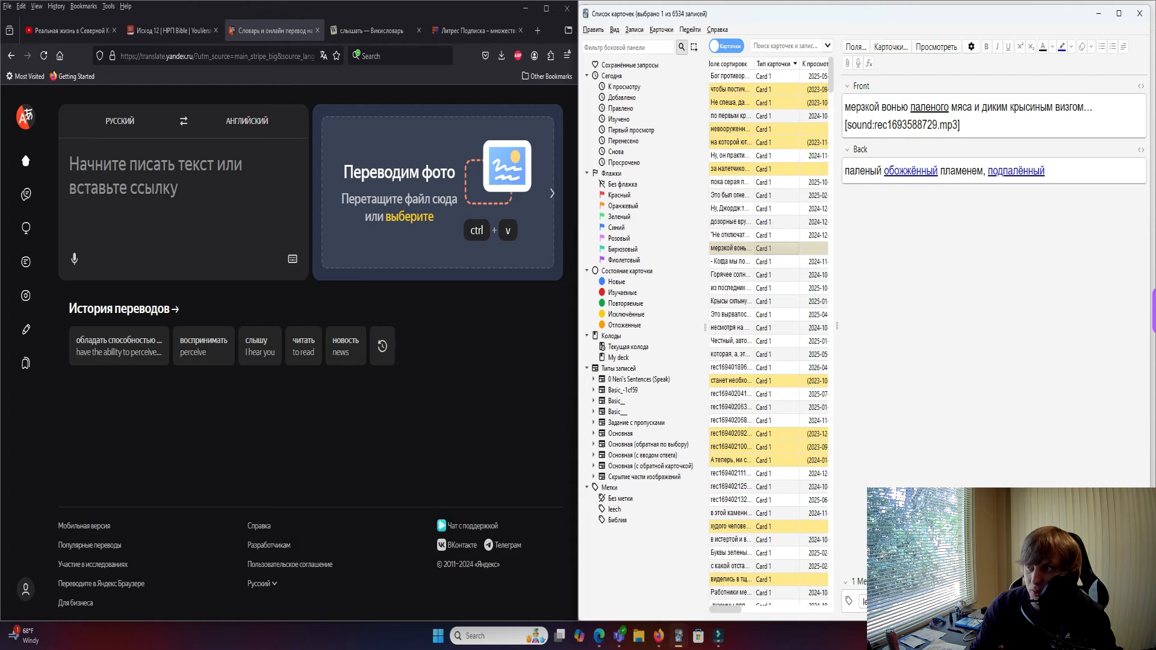
Close the card browser, open the deck statistics, and go to the "Количество карточек" chart.
click(1138, 13)
click(895, 41)
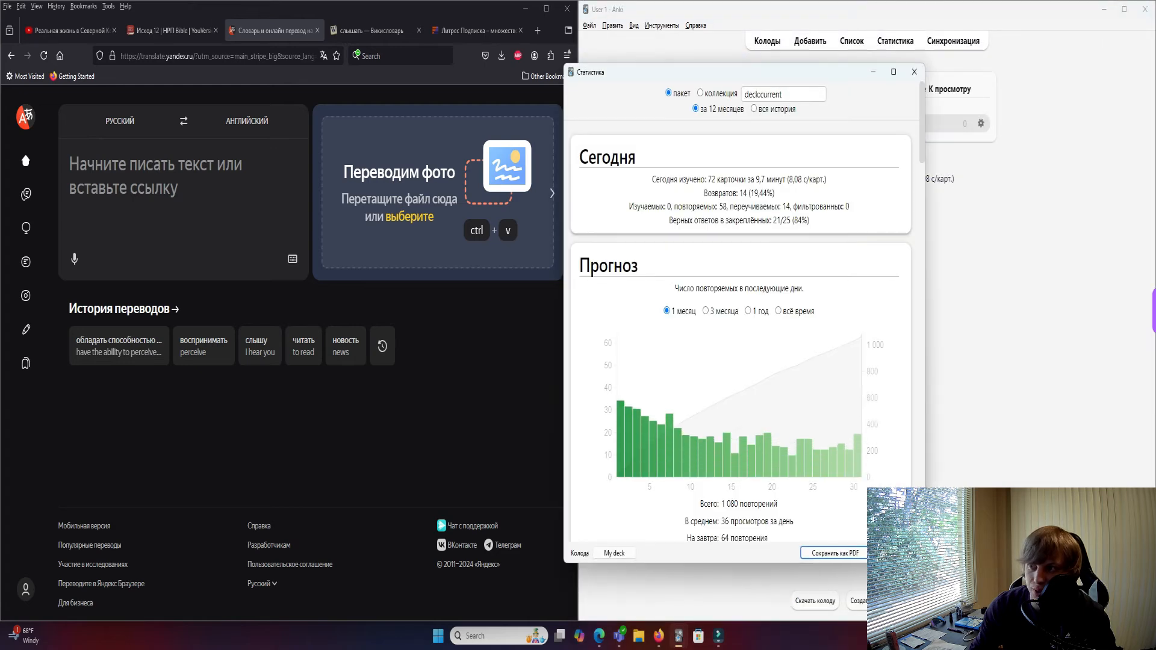
drag(922, 122, 710, 288)
click(711, 288)
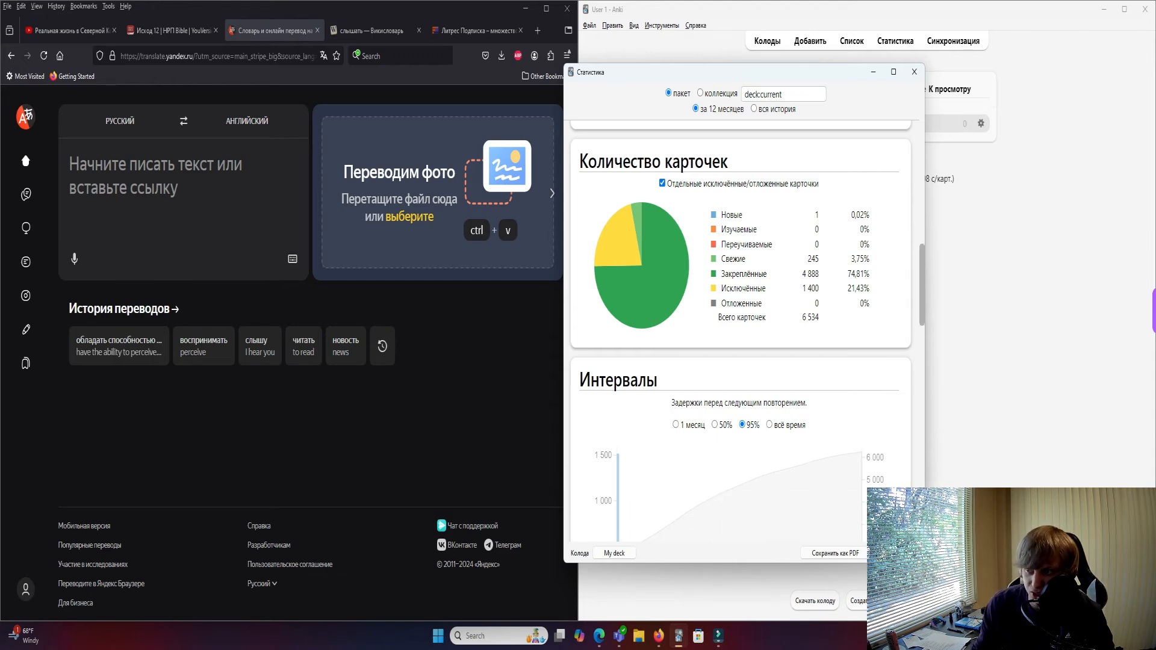
Move the statistics window clear of the webcam area and examine the card counts by category.
scroll(740, 331, up, 1)
drag(840, 75, 609, 78)
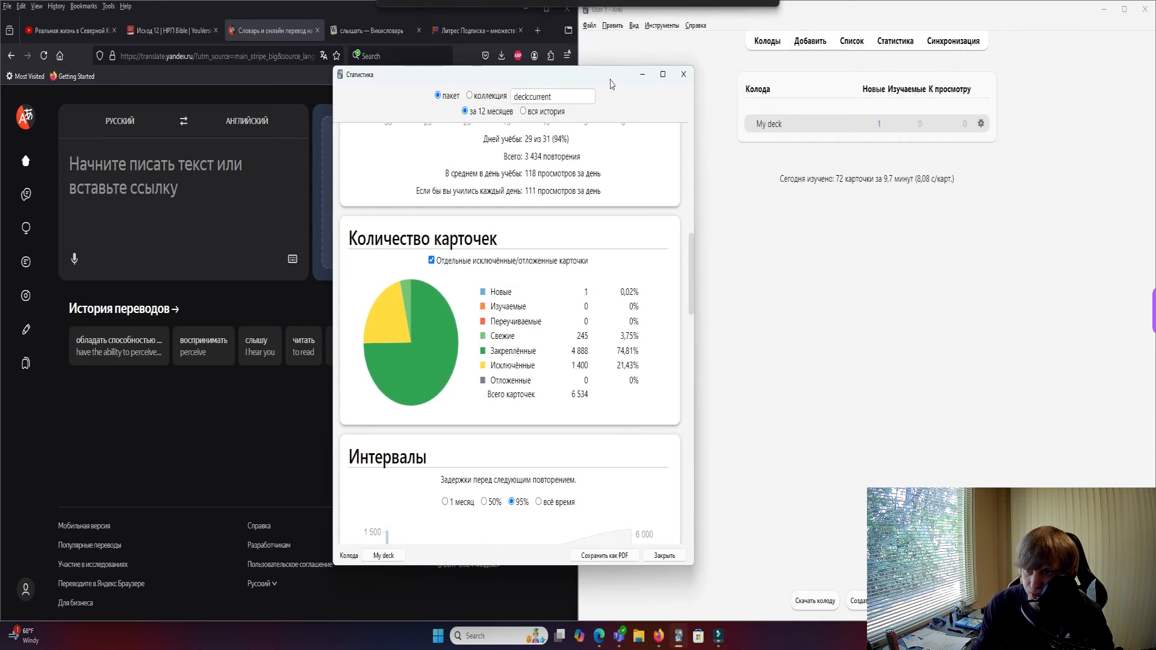
scroll(690, 277, down, 1)
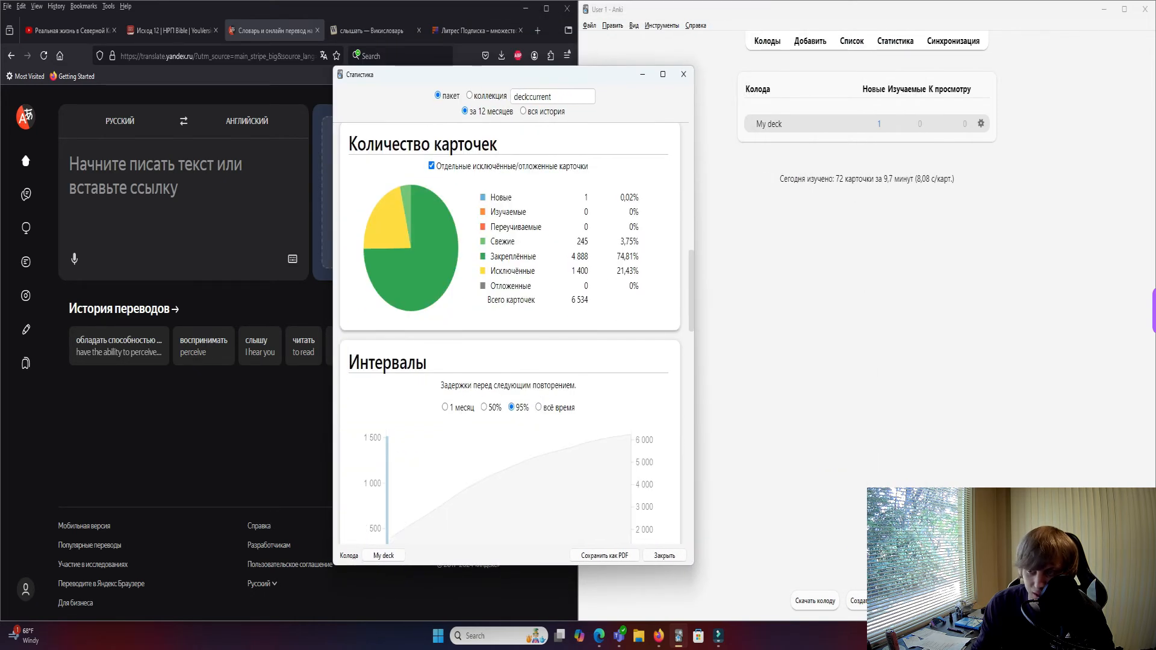
scroll(510, 334, up, 1)
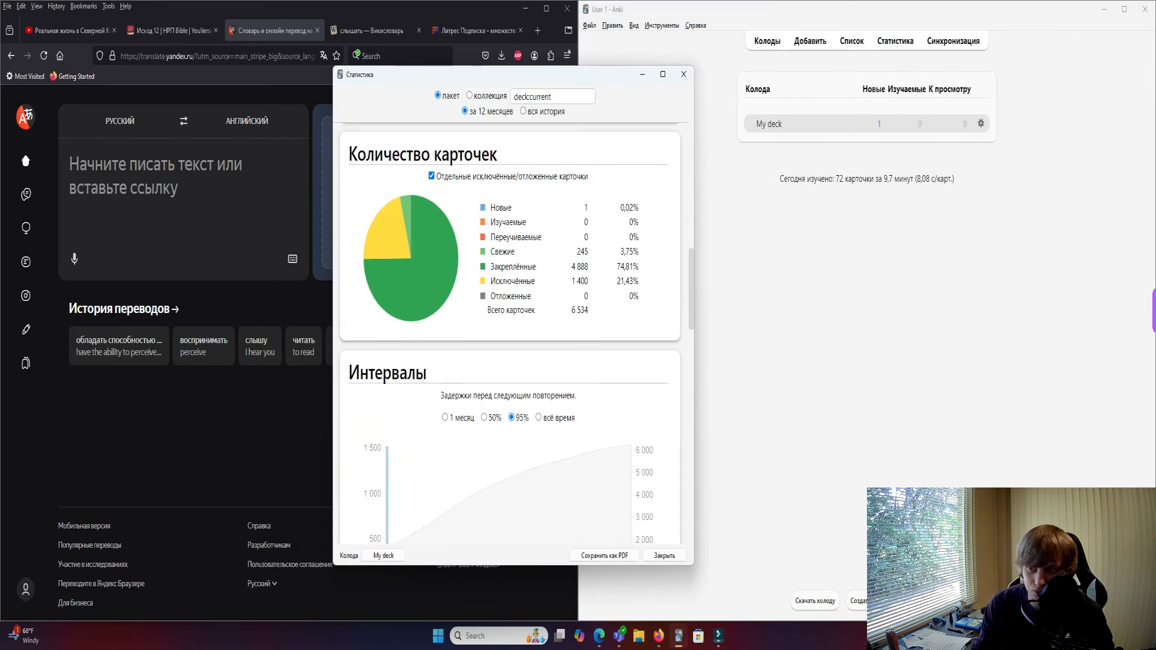
scroll(690, 289, up, 1)
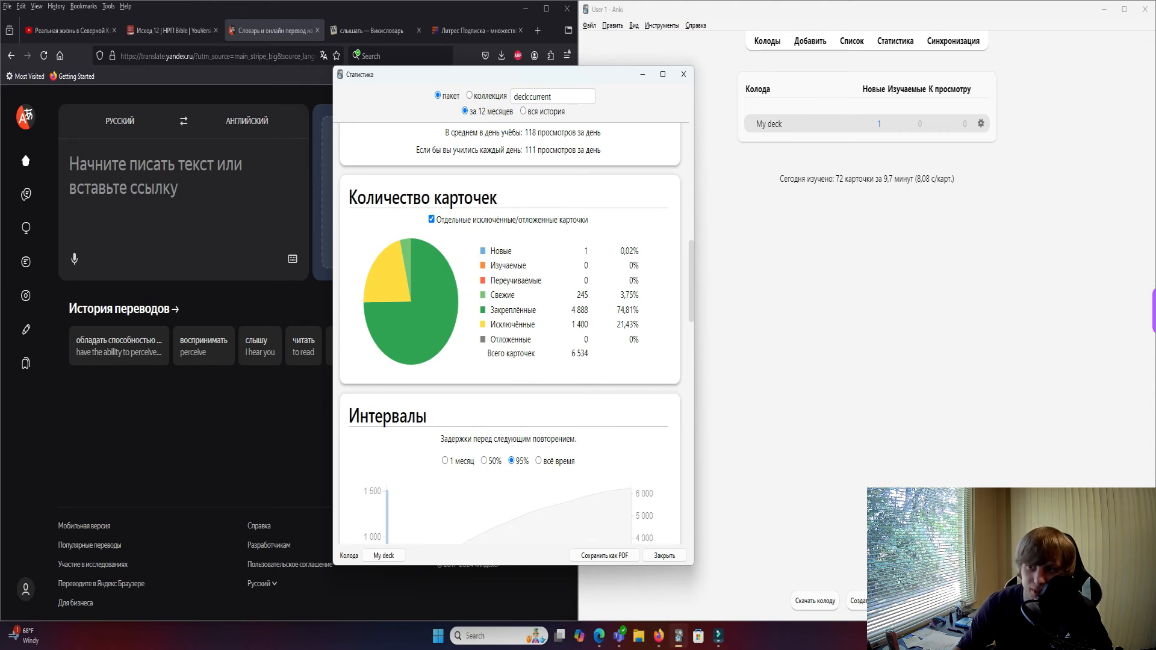
scroll(509, 331, up, 1)
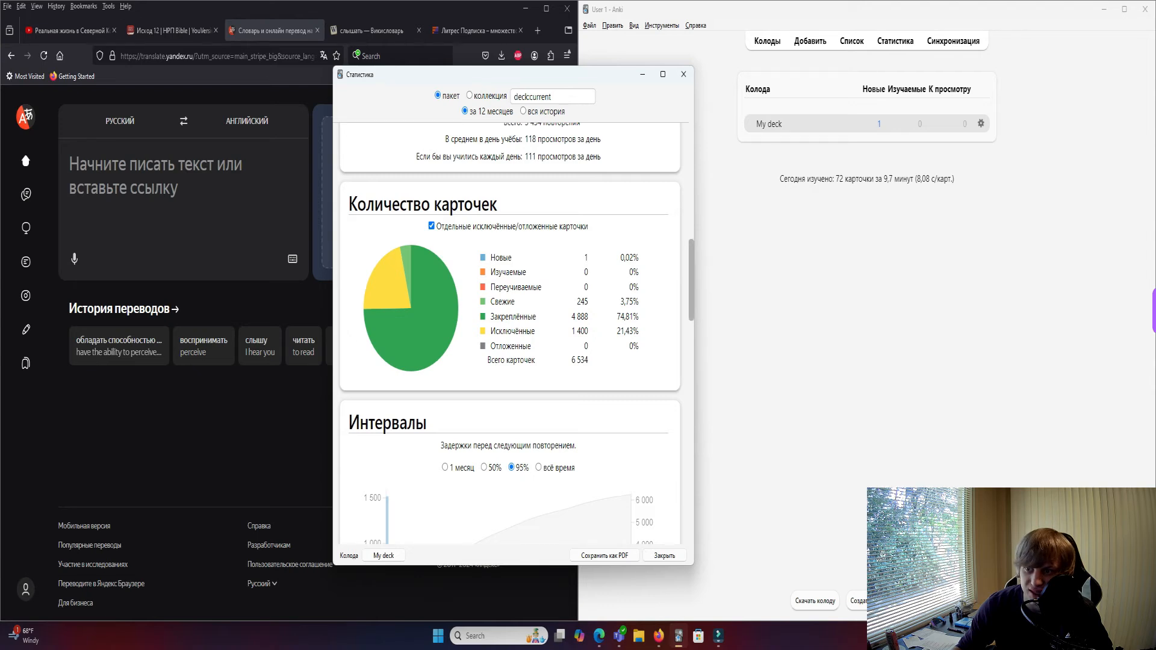
scroll(512, 337, up, 2)
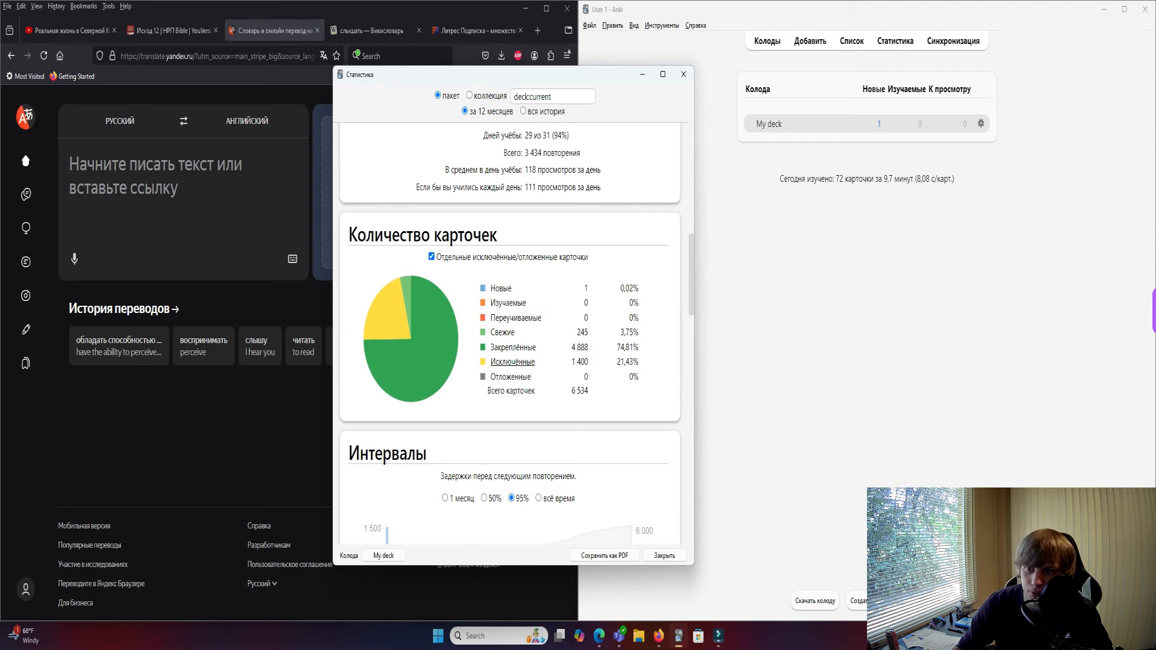
Close the statistics, open the "обладать" entry from the Wiktionary page for "слышать", and copy its headword.
click(683, 74)
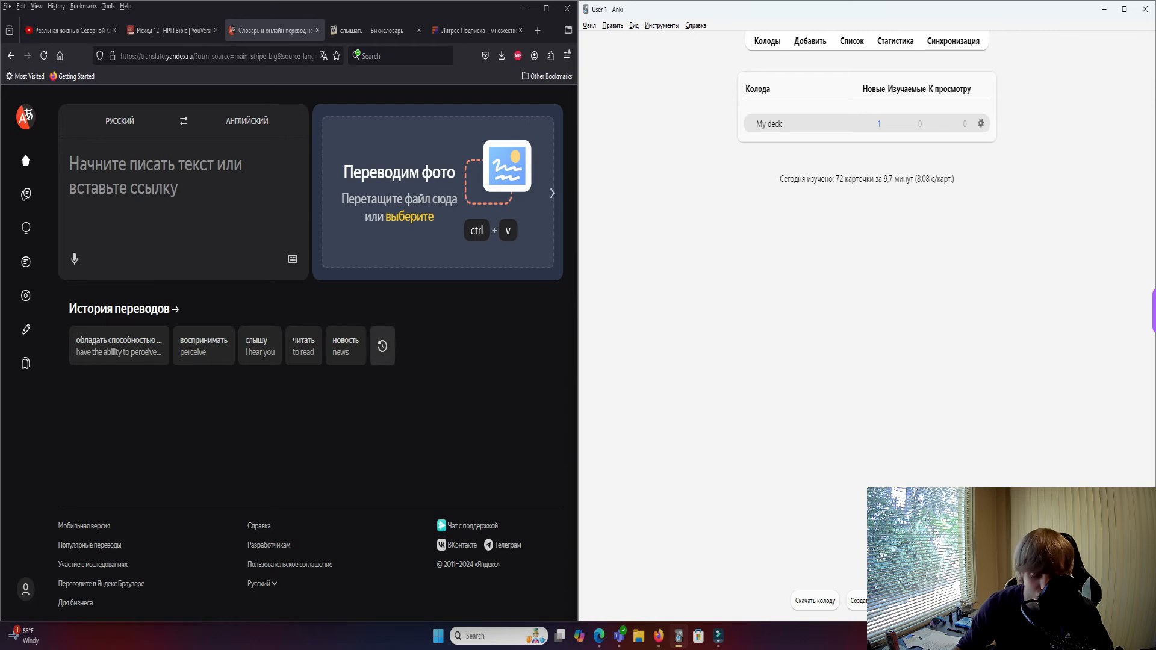
click(367, 30)
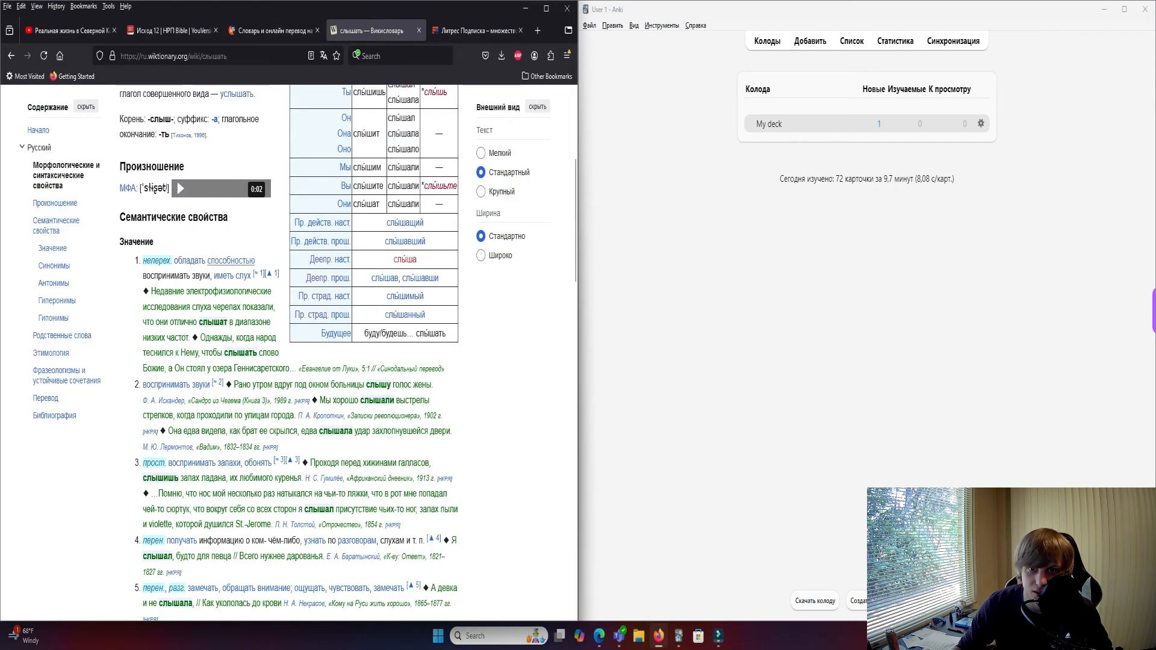
click(190, 261)
double_click(147, 152)
key(ctrl+c)
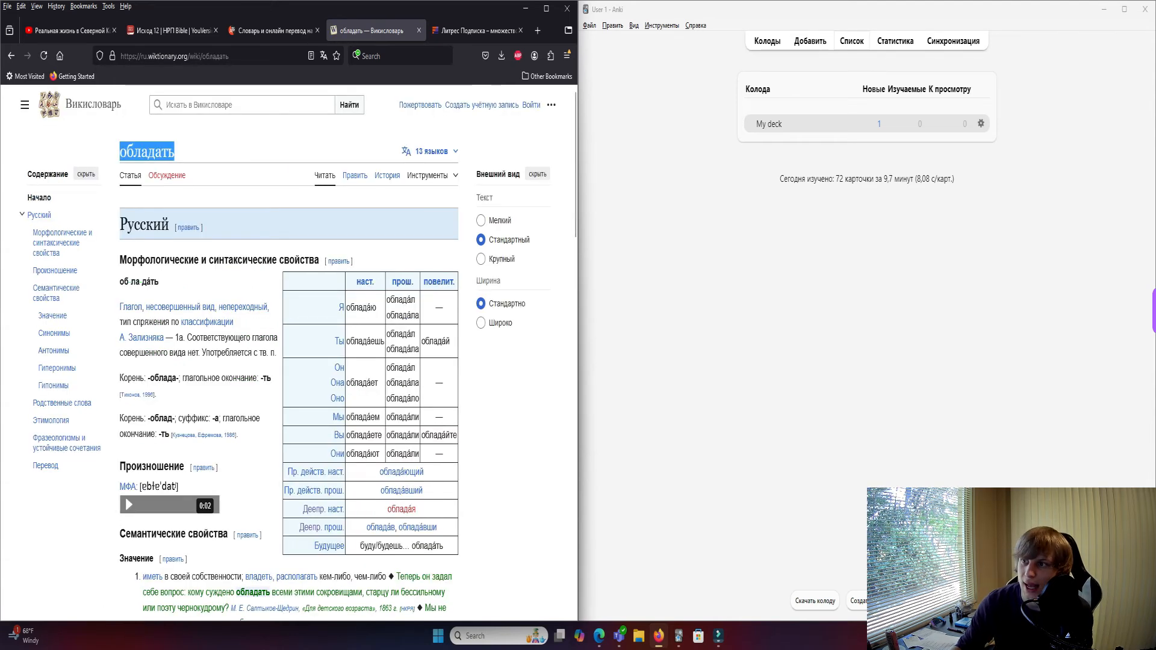
Open Anki's card browser and search the cards for the copied word "обладать".
click(852, 41)
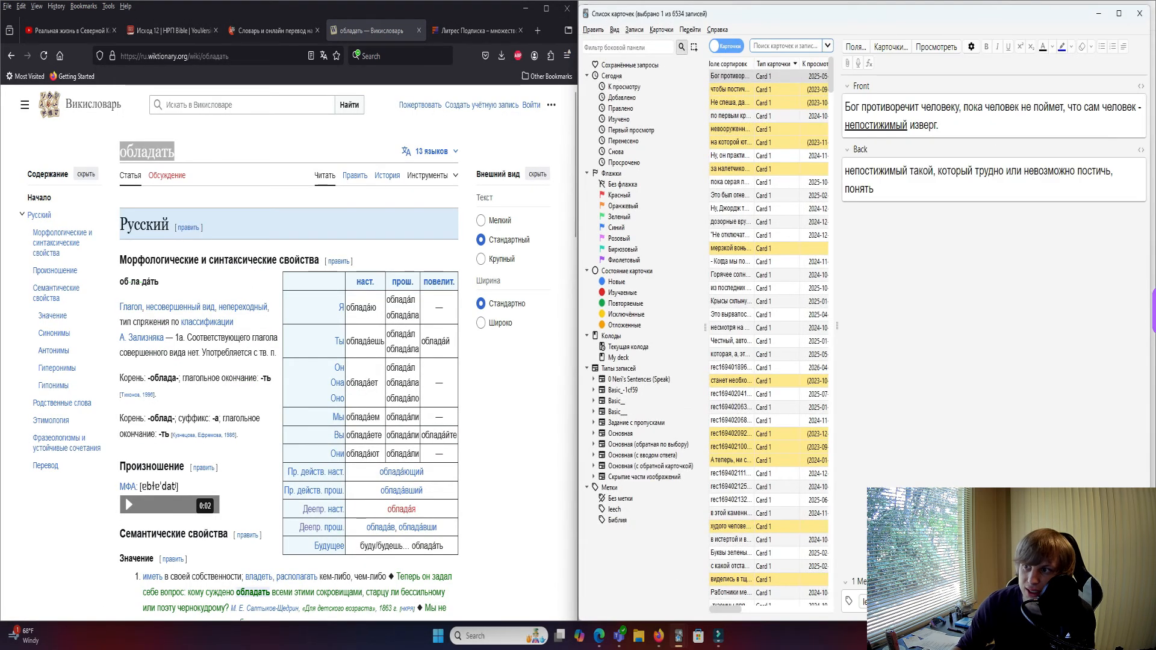
key(ctrl+v)
key(Return)
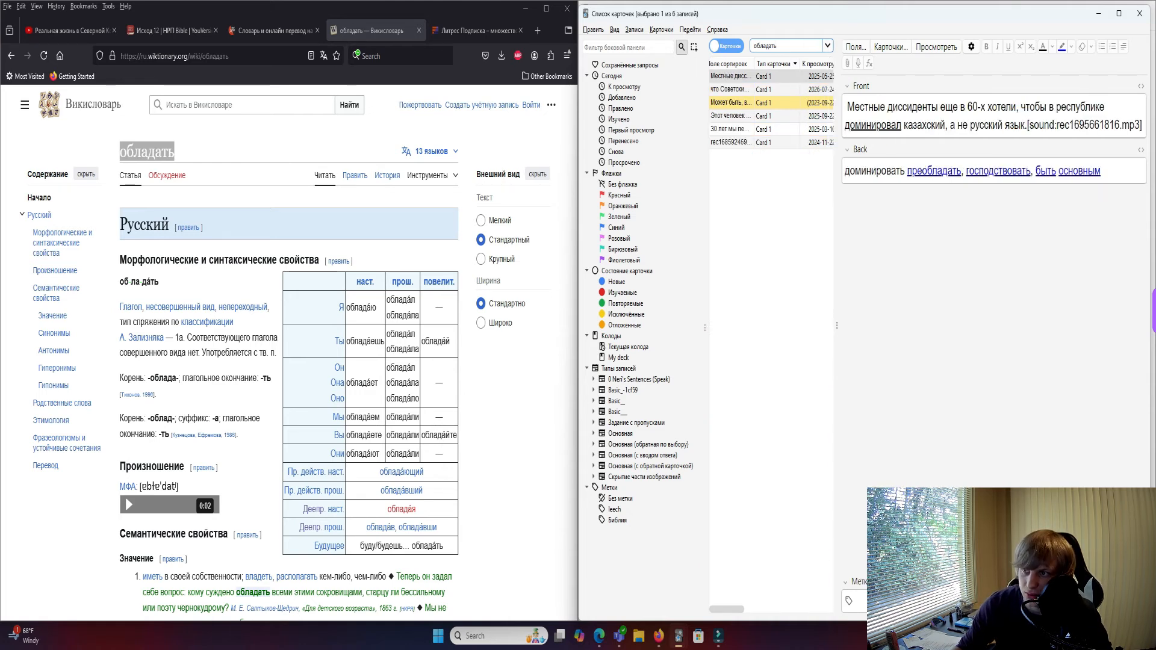
Compare the found cards for "обладать" and "преобладать", checking their sentences and back-side definitions.
click(751, 90)
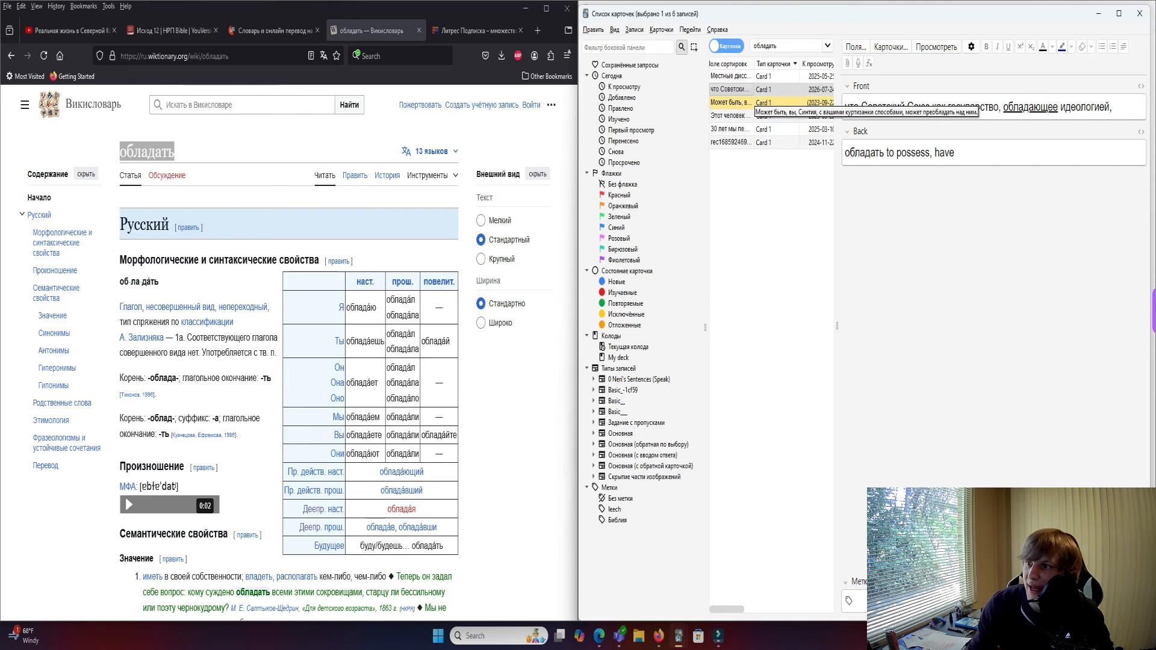
double_click(864, 152)
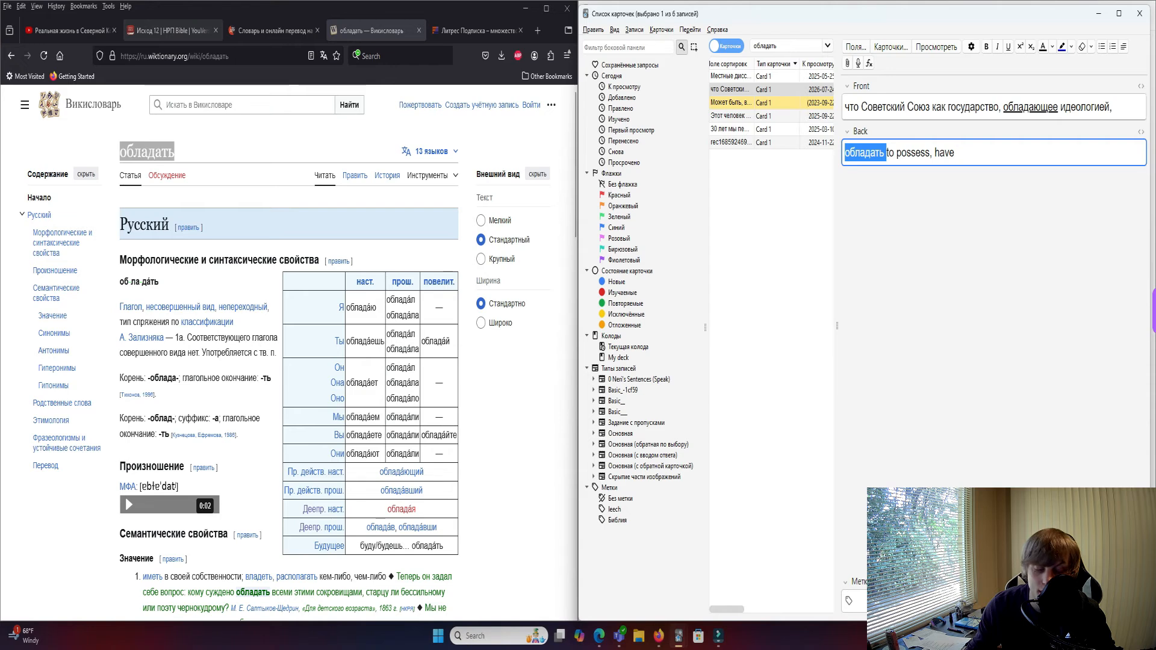
click(764, 103)
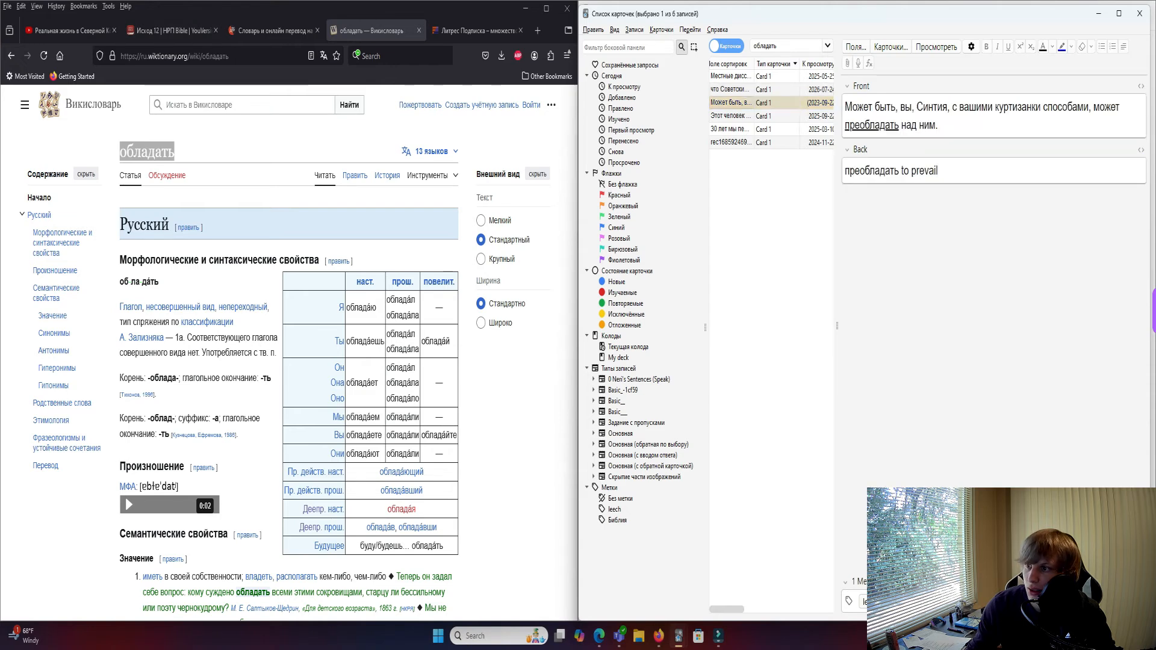
click(764, 116)
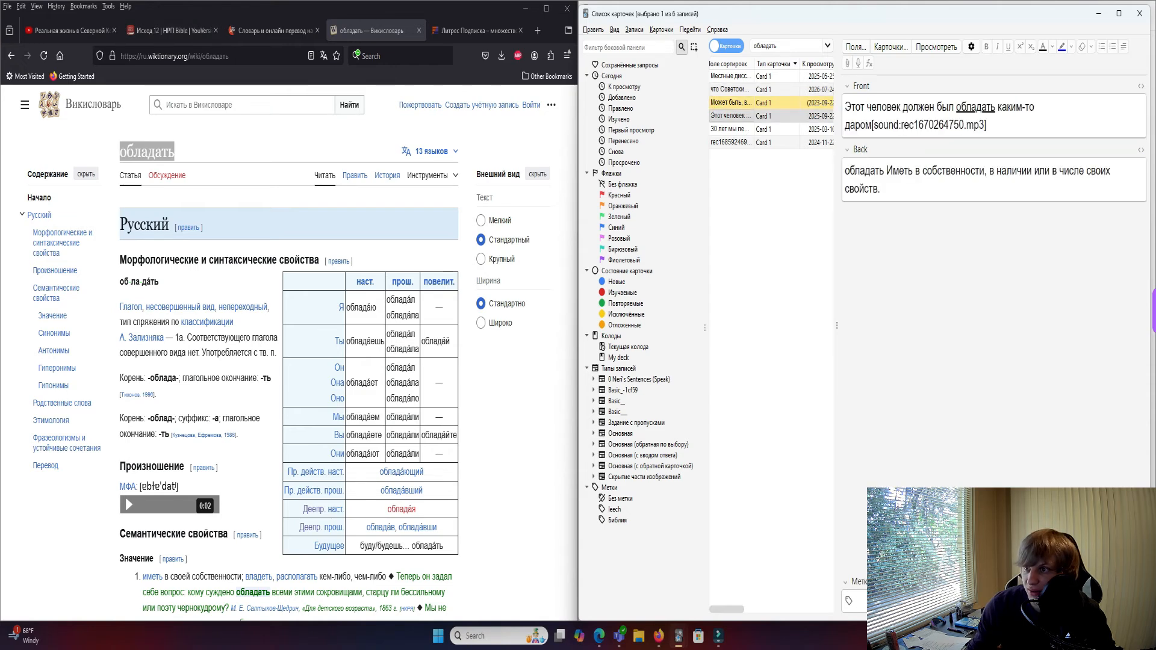
click(764, 90)
click(764, 116)
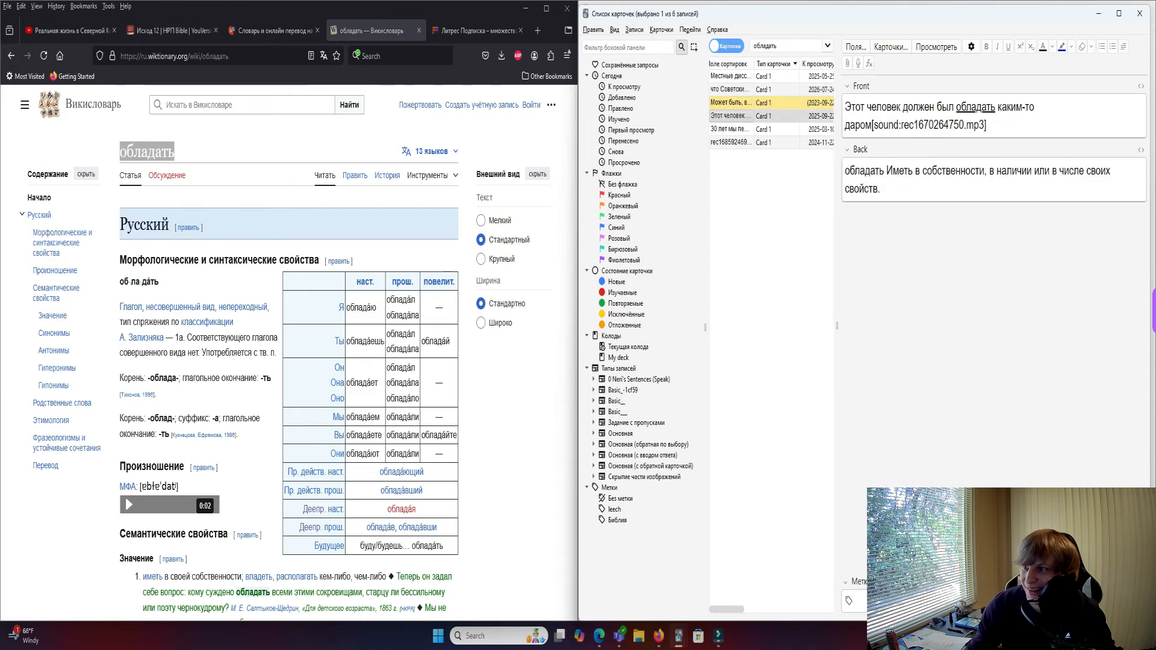
Delete the note with the sentence "Этот человек должен был обладать каким-то даром".
right_click(738, 119)
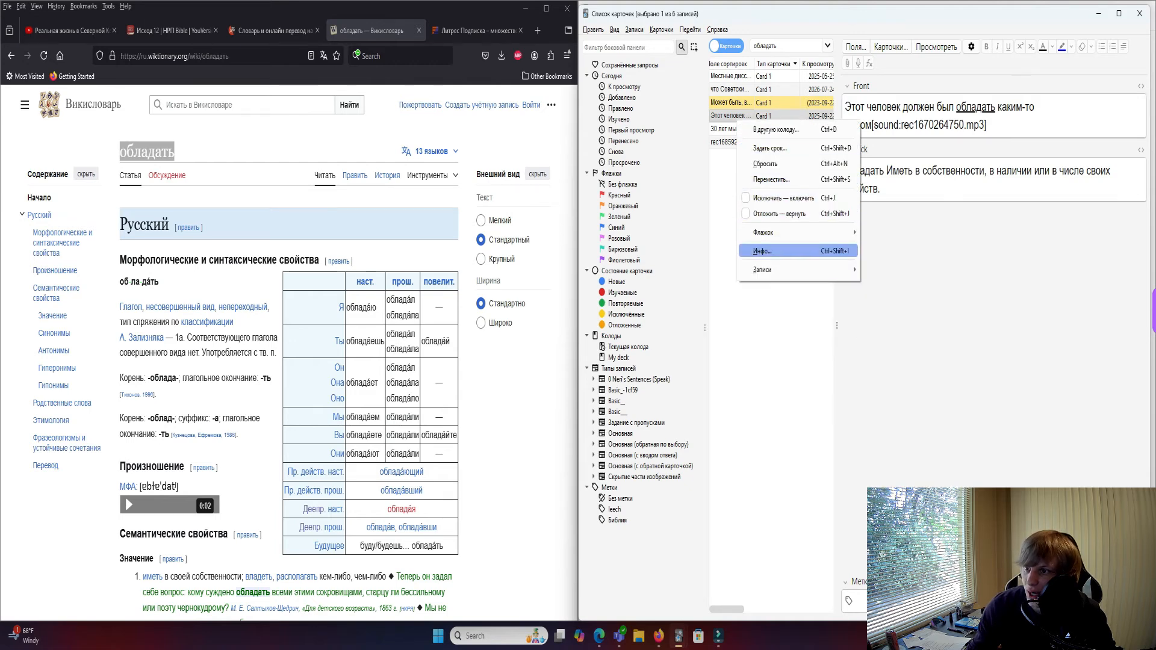
mouse_move(776, 270)
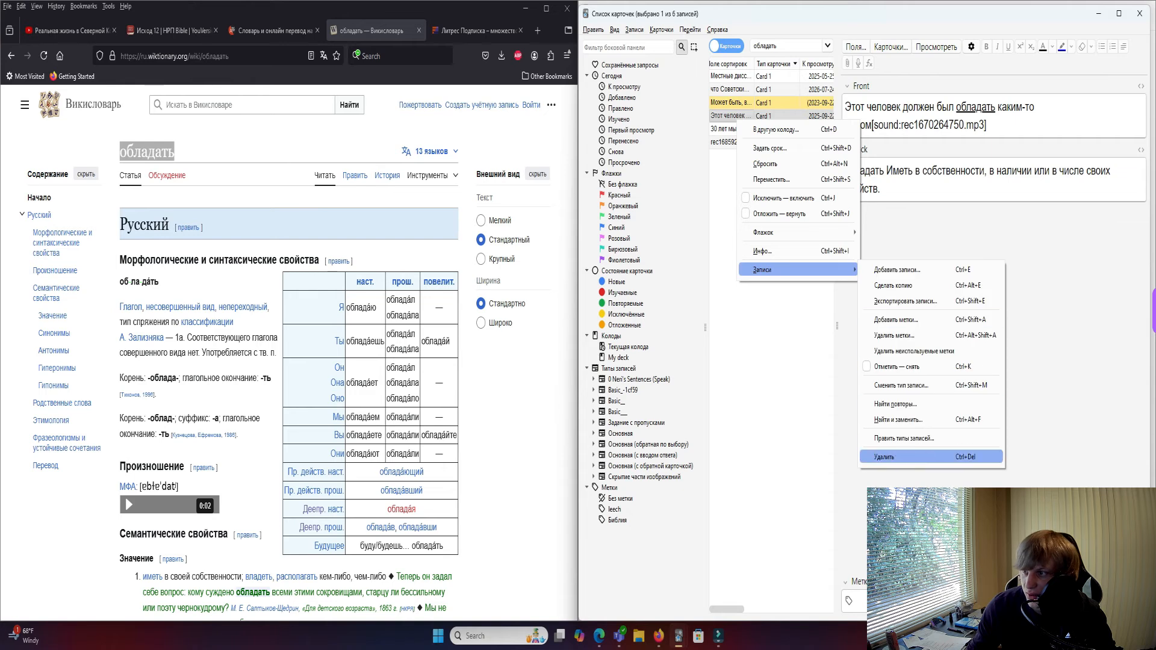
click(884, 457)
View the remaining search results, including the cards for "первенствовать", "возобладать", "обладать" and "преобладать".
click(770, 129)
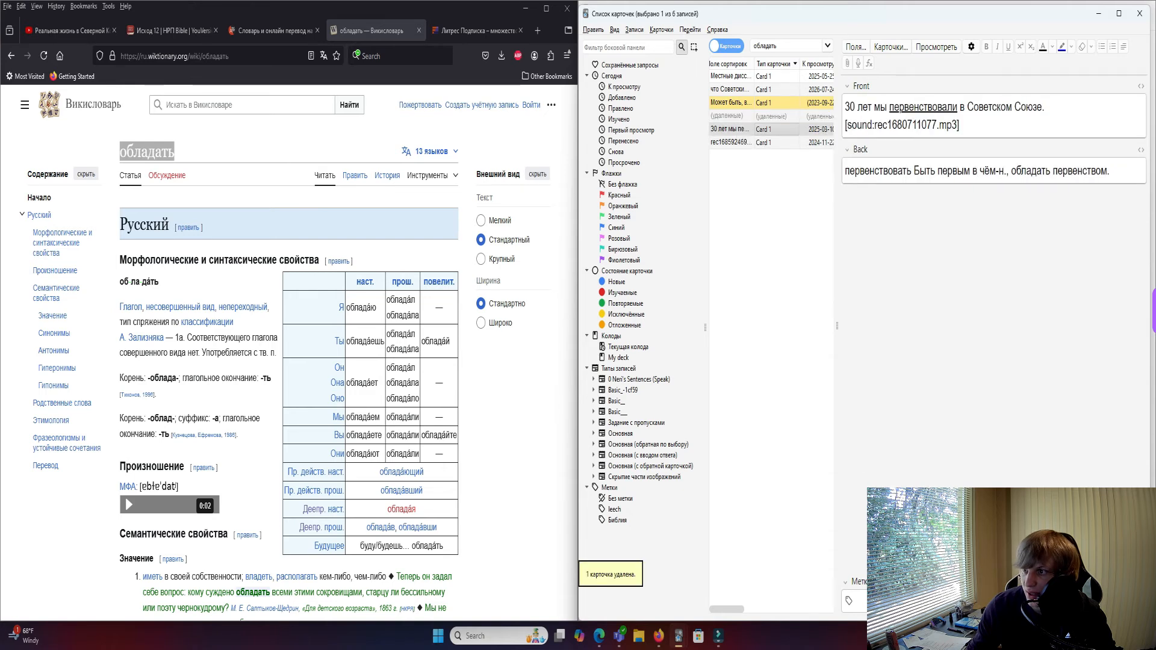
click(813, 142)
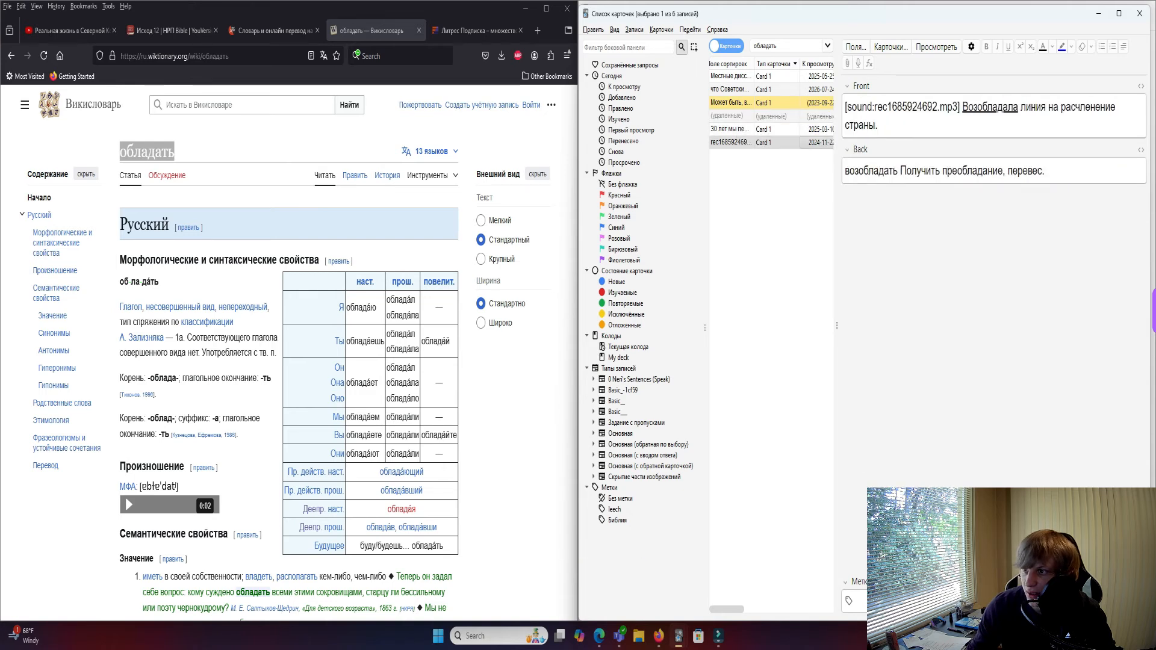
click(765, 103)
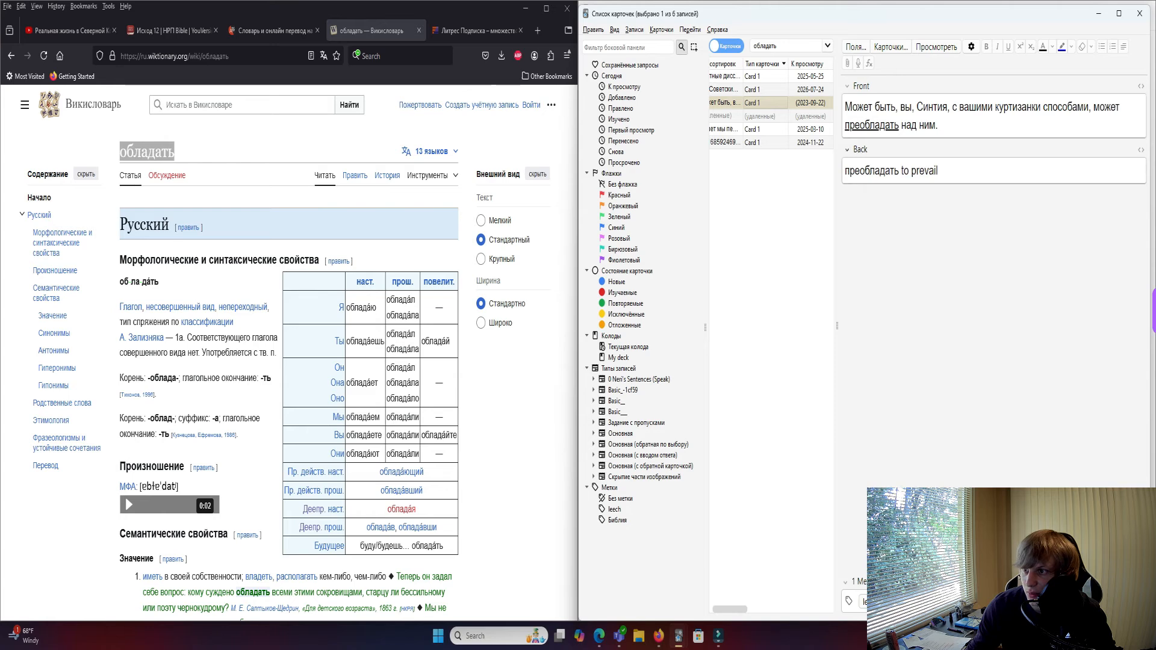
click(726, 89)
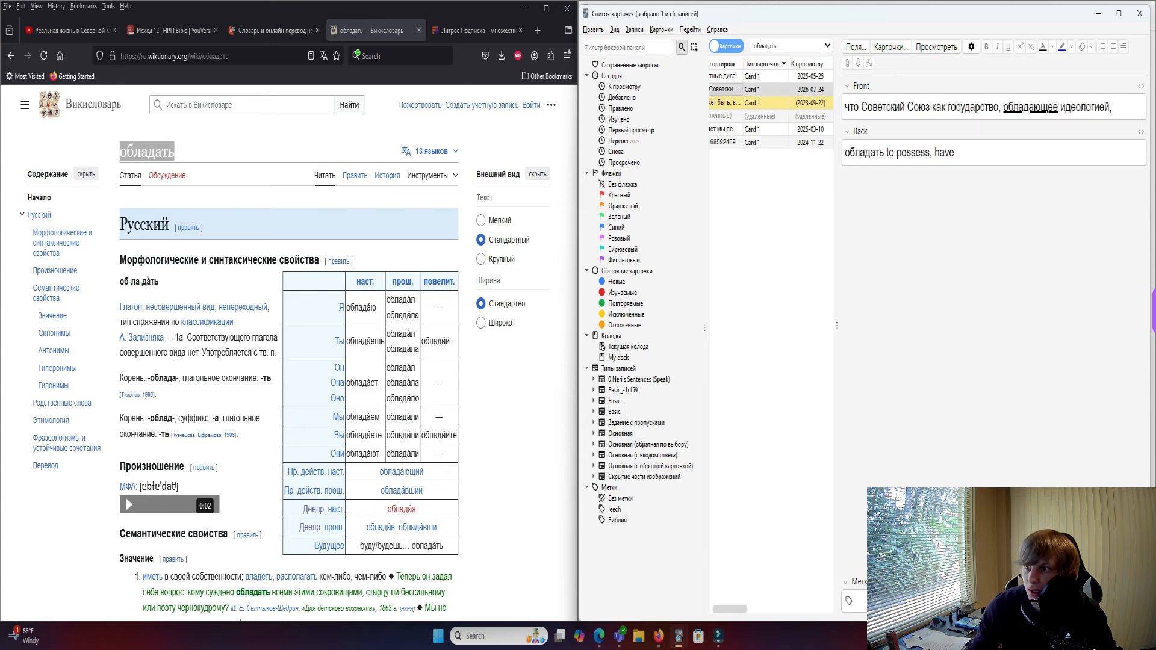
click(762, 103)
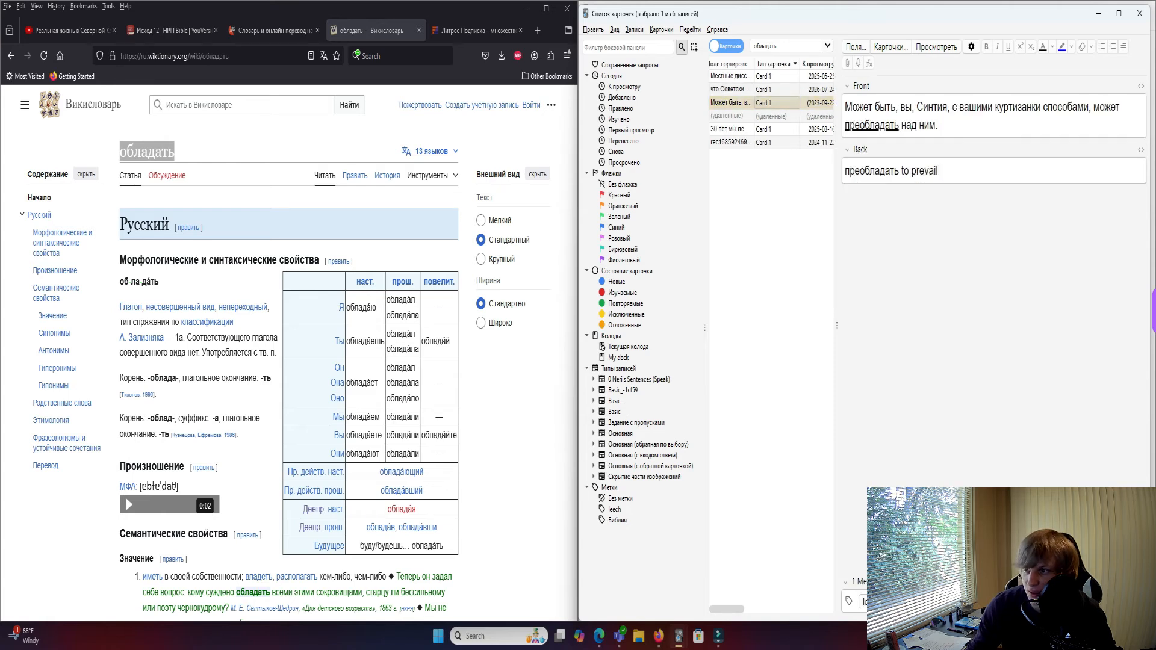
Switch the browser to the YouVersion page for Исход 12 and return to the "преобладать" card in Anki.
click(233, 227)
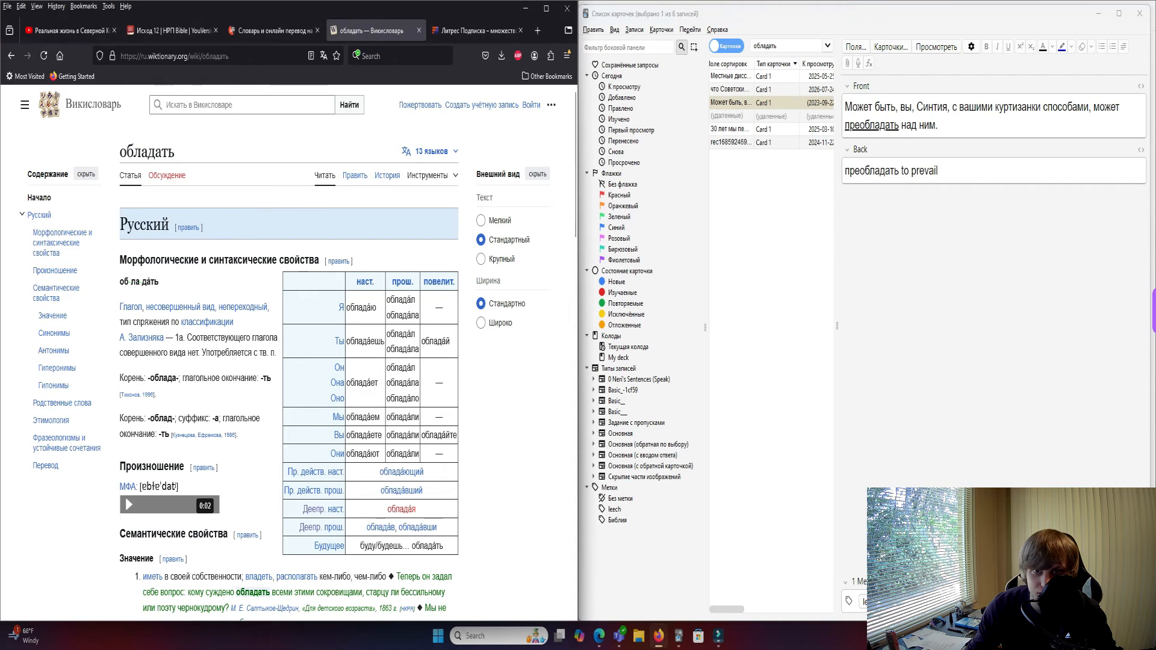
click(171, 30)
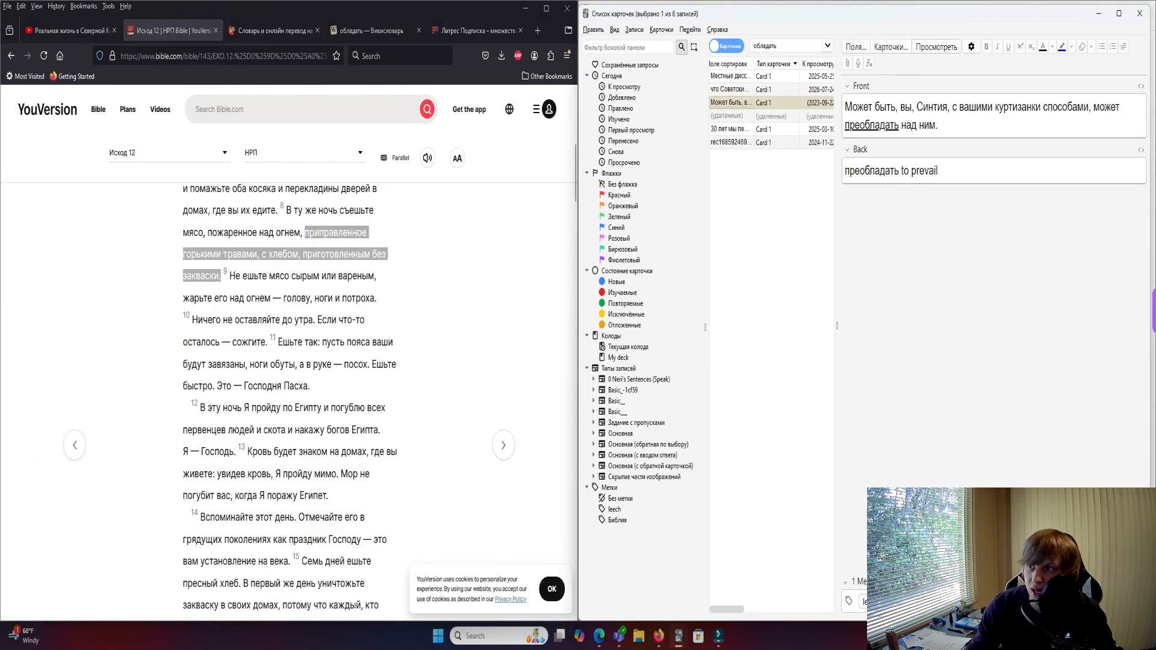
click(939, 125)
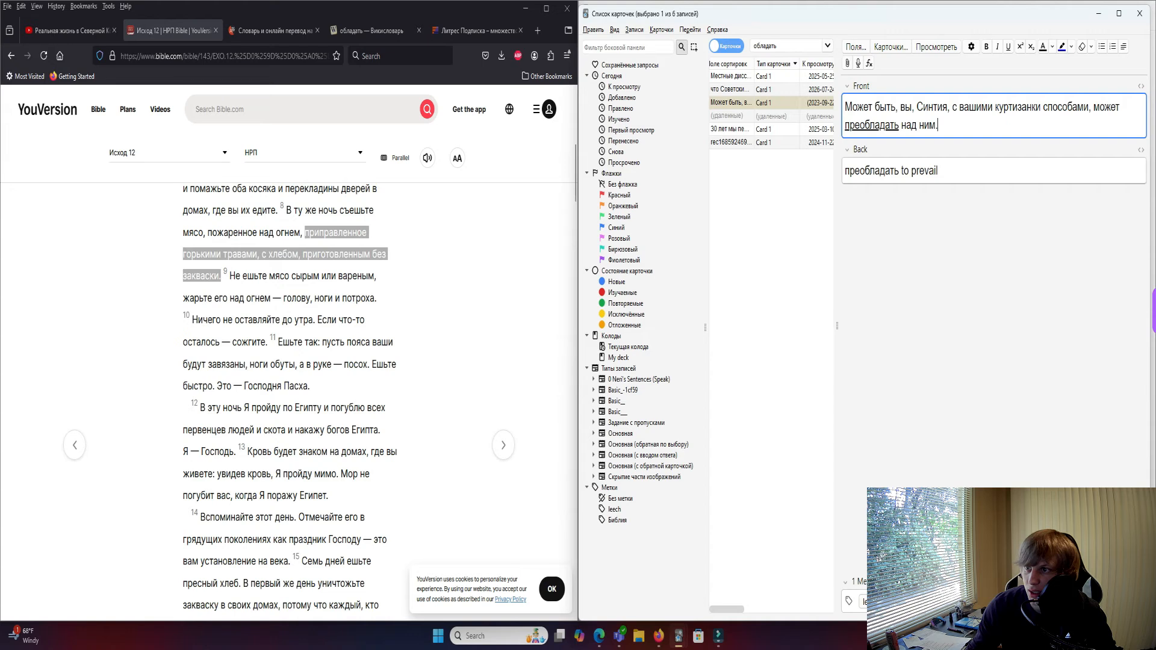
Unsuspend the "преобладать" card and close the card browser.
right_click(774, 106)
mouse_move(830, 217)
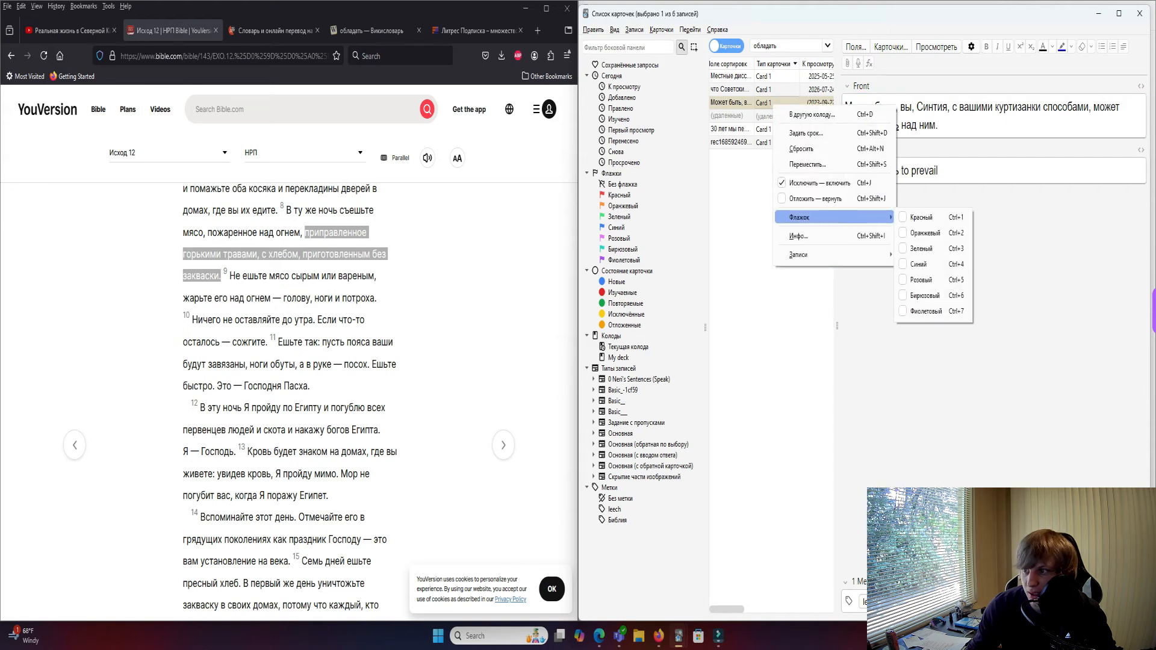
mouse_move(830, 255)
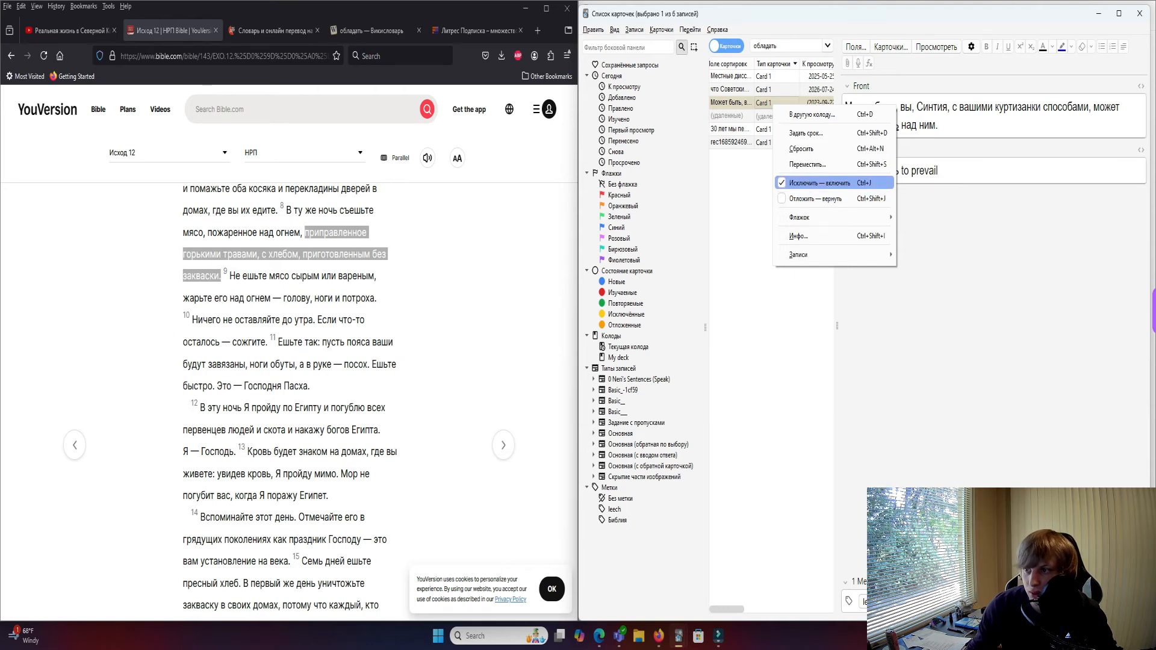
click(746, 184)
right_click(769, 103)
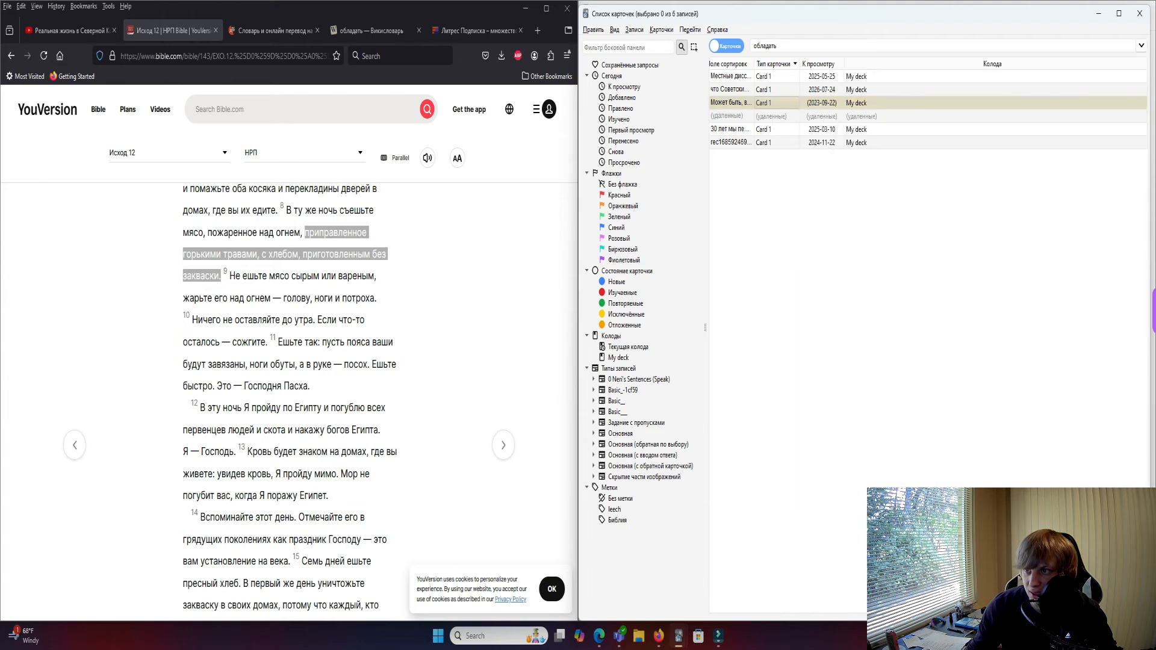
click(809, 179)
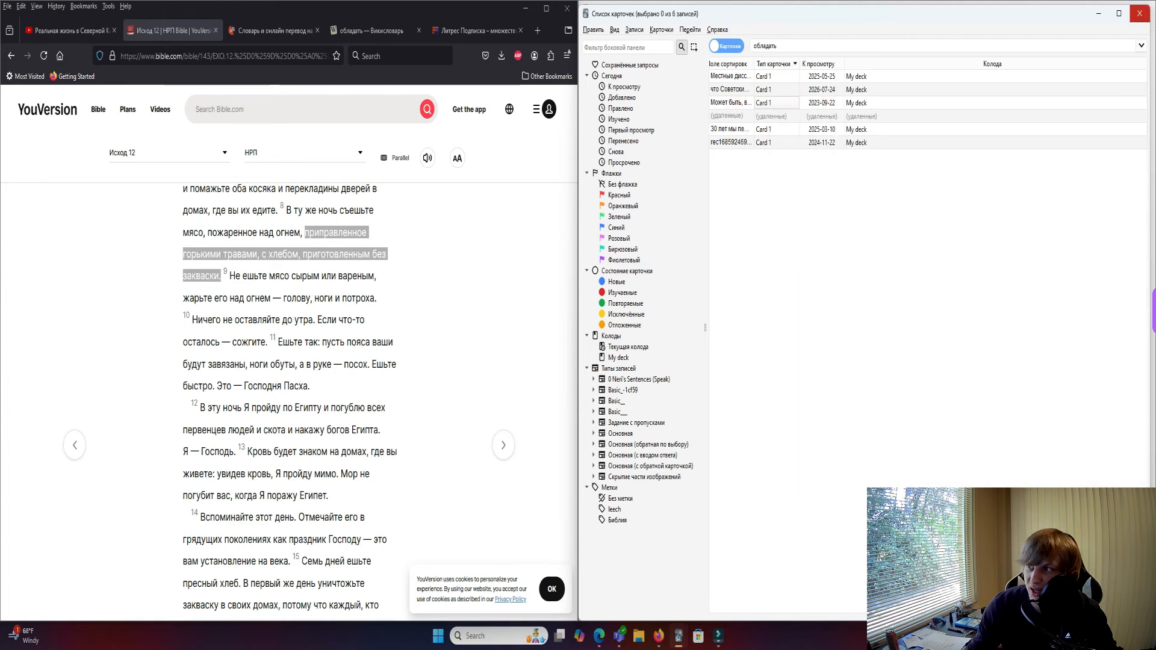
click(1139, 13)
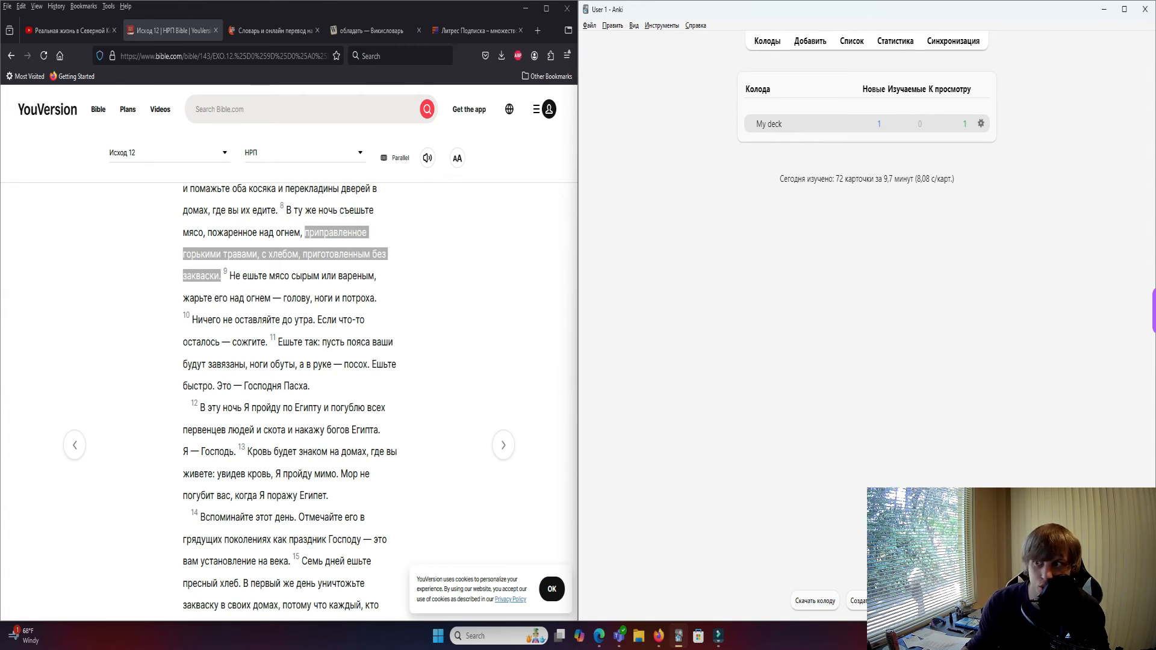
Open the deck statistics, go to "Количество карточек", and highlight the table of card counts.
click(895, 41)
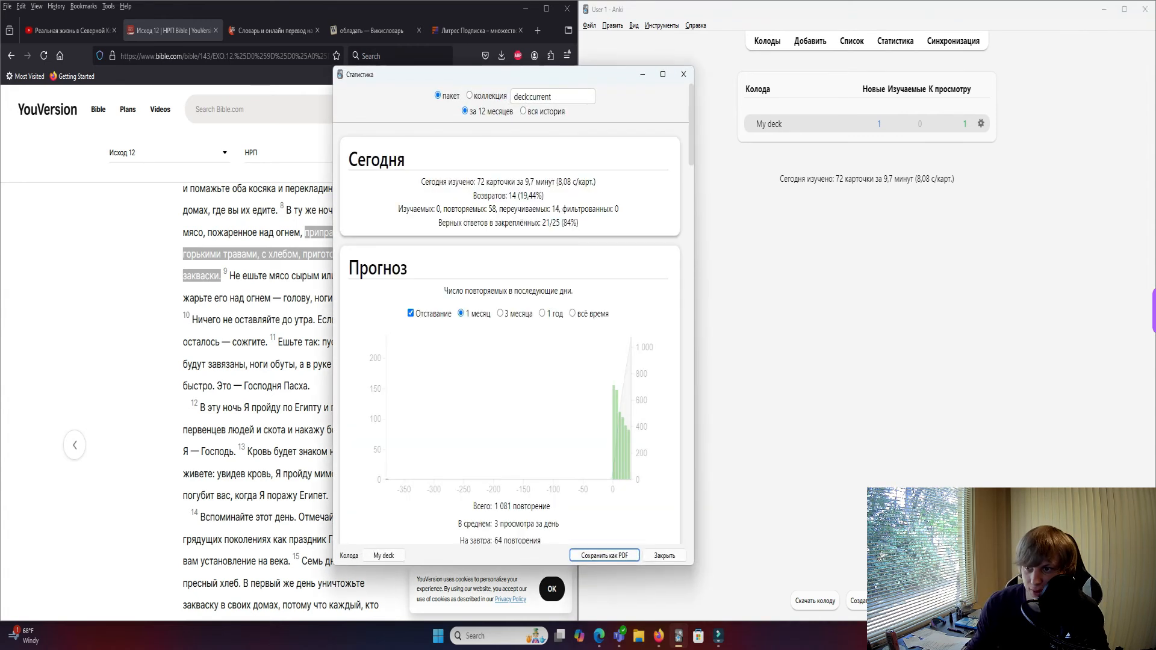
scroll(510, 331, down, 6)
scroll(510, 331, down, 3)
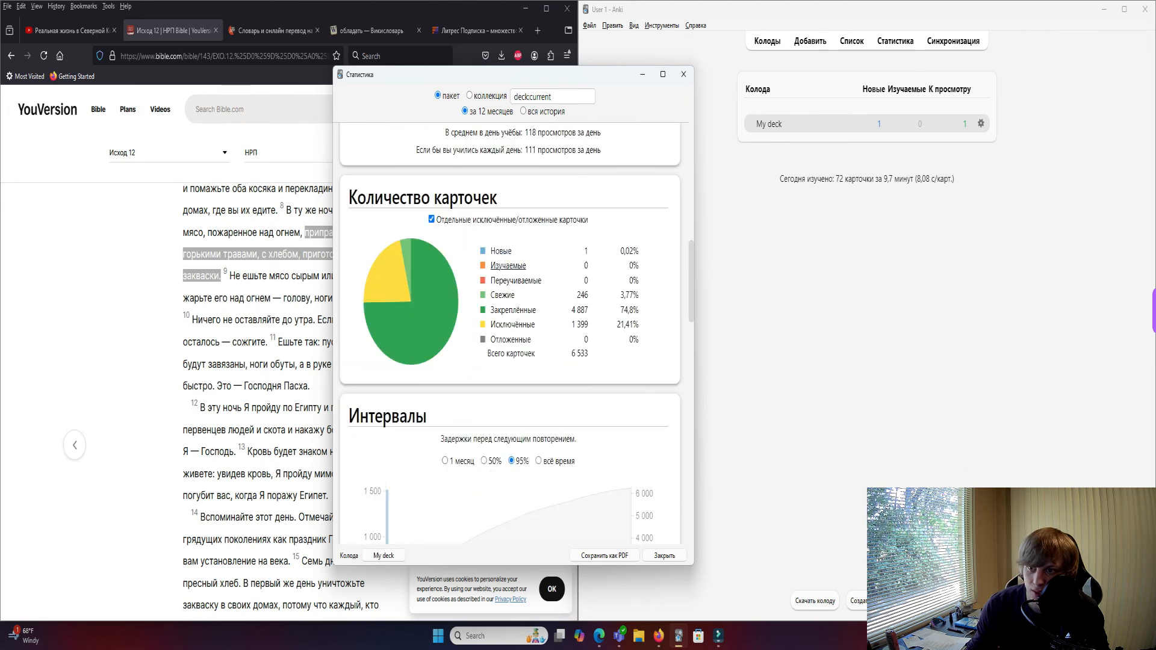
drag(480, 251, 589, 354)
click(641, 254)
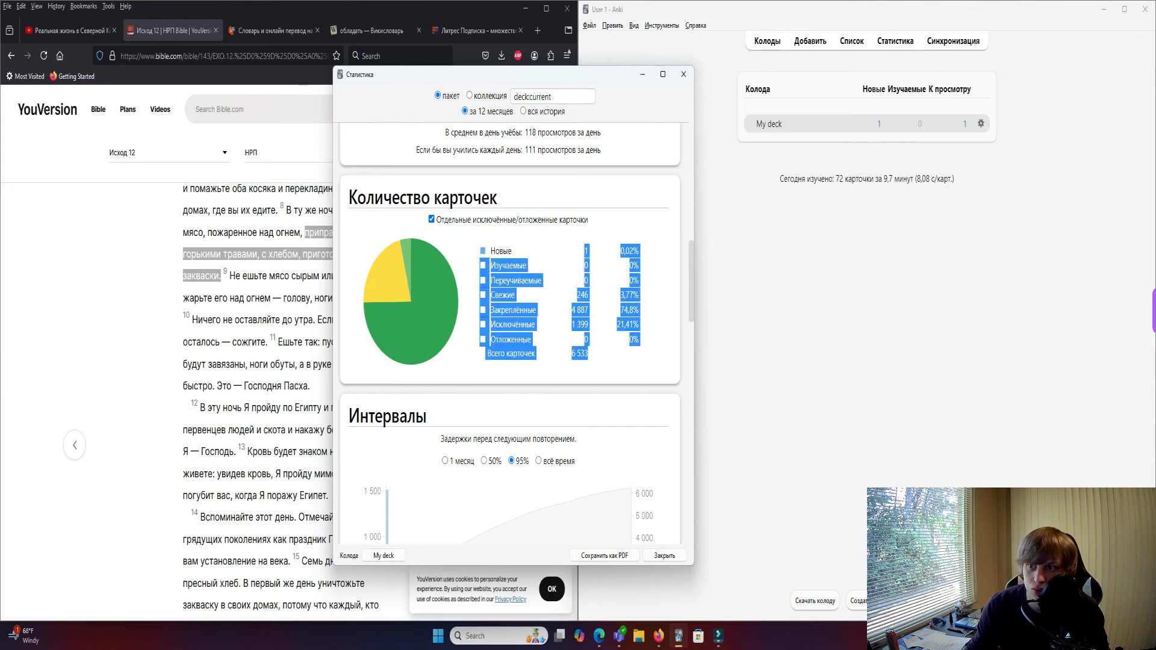
click(596, 355)
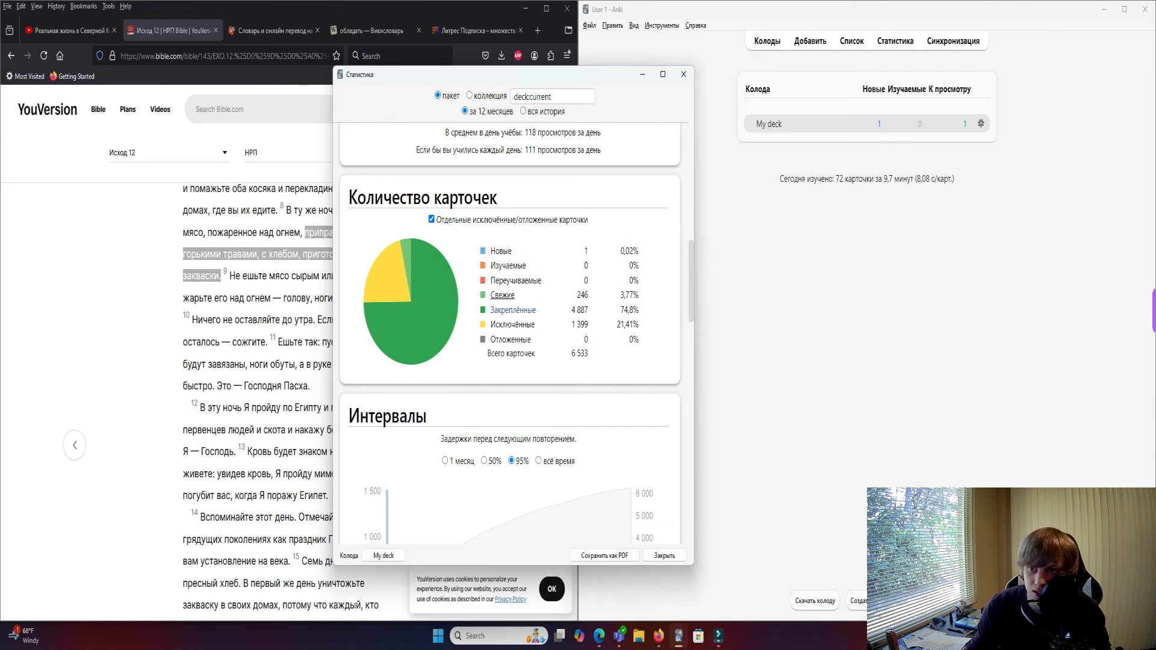
Highlight individual rows of the card count table, including "Изучаемые", "Переучиваемые" and "Исключённые", to examine their figures.
drag(480, 266, 640, 266)
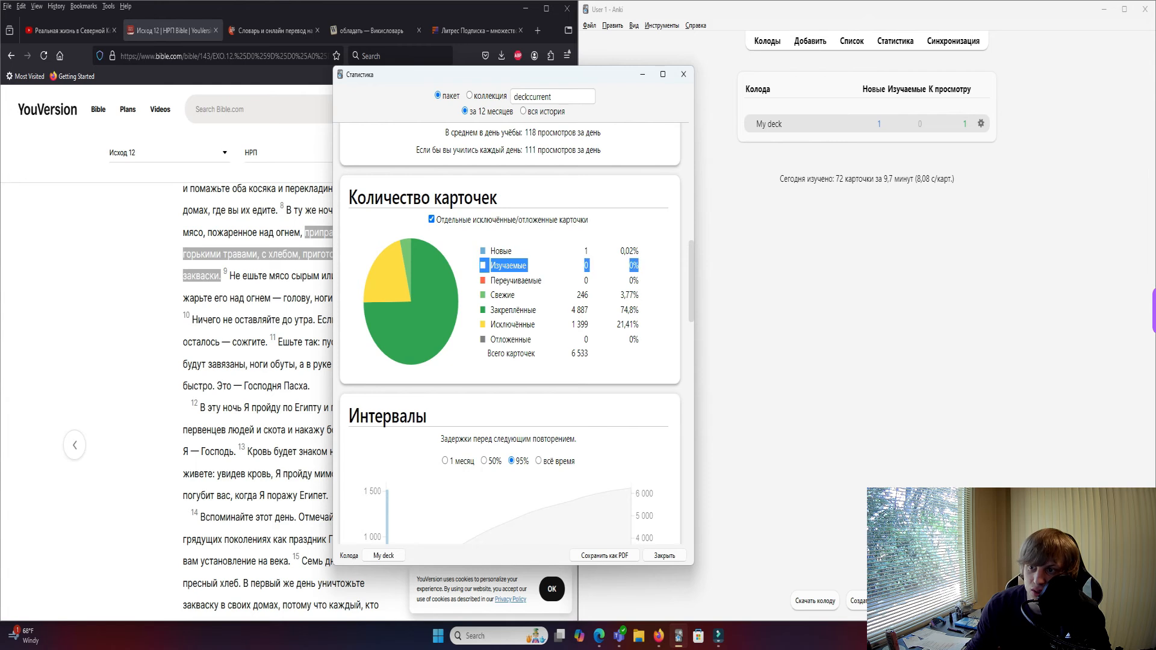
click(641, 267)
drag(480, 266, 587, 282)
click(589, 281)
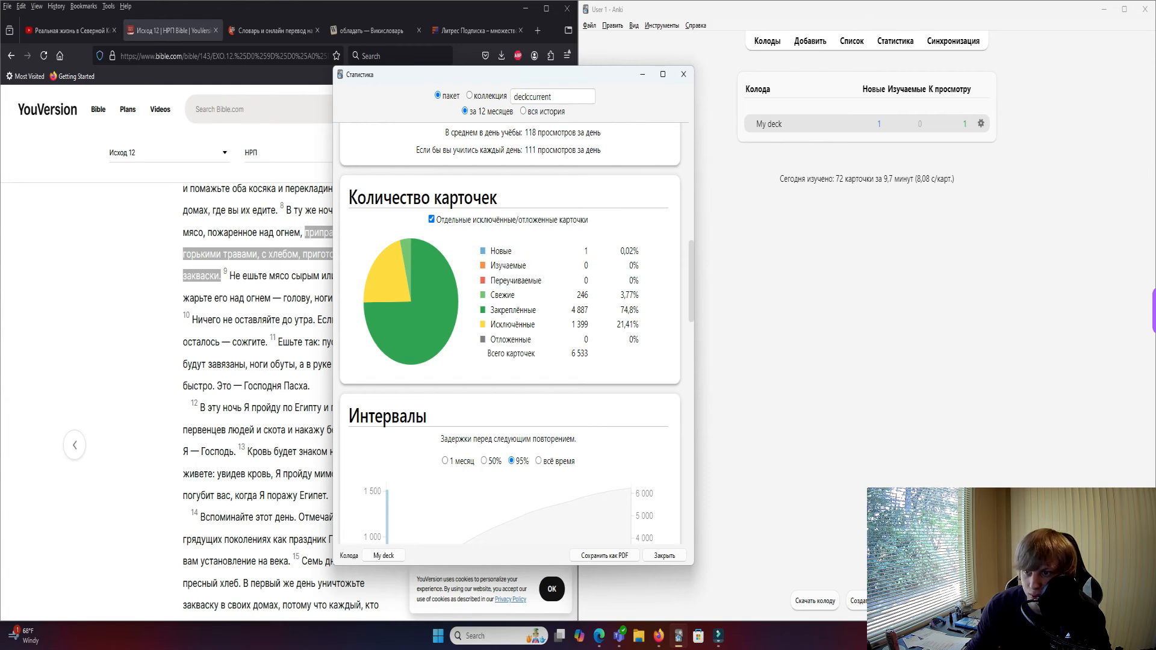
drag(642, 281, 589, 356)
click(590, 354)
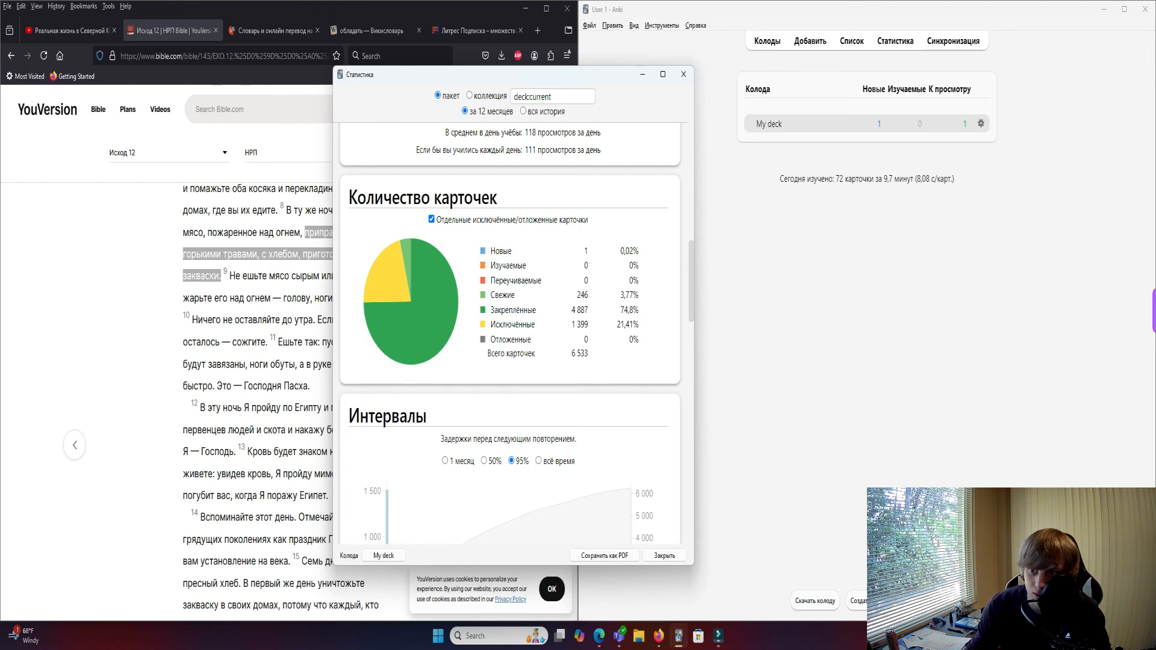
drag(480, 325, 589, 324)
click(591, 326)
Close the statistics and start a study session for "My deck".
click(683, 74)
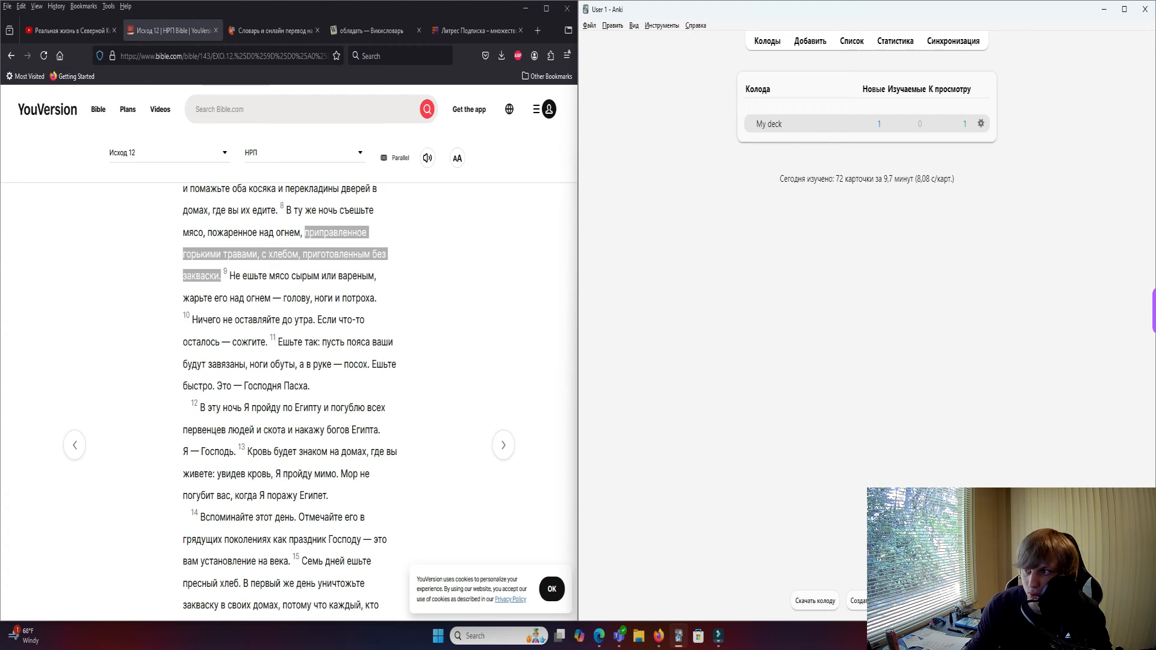
click(768, 124)
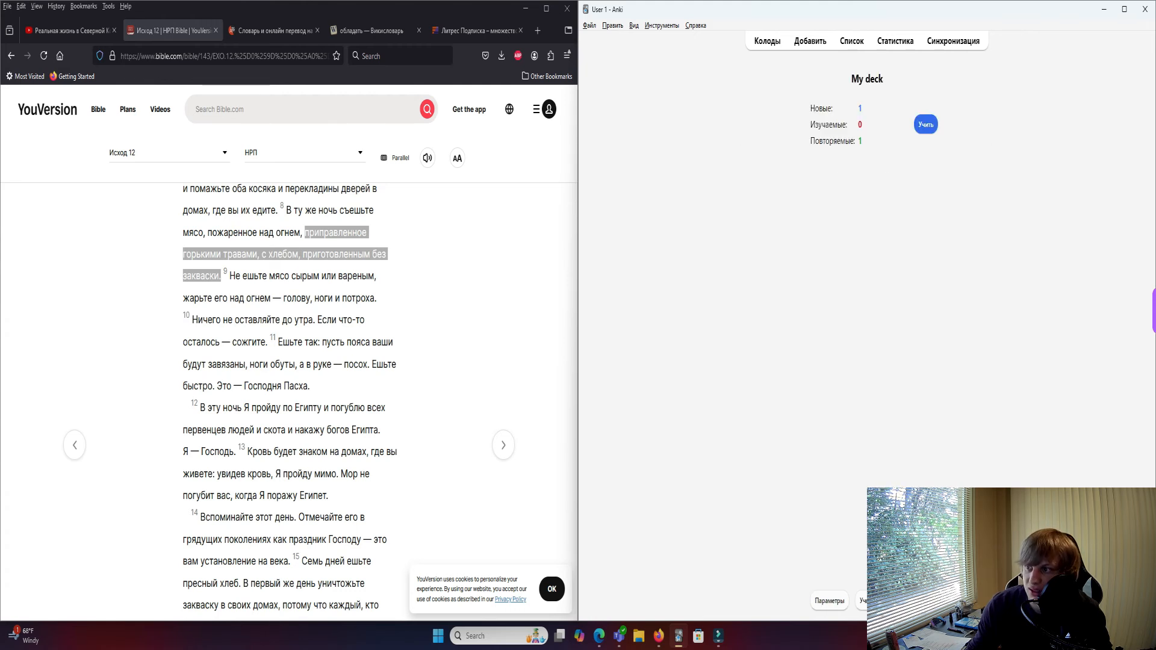
click(925, 124)
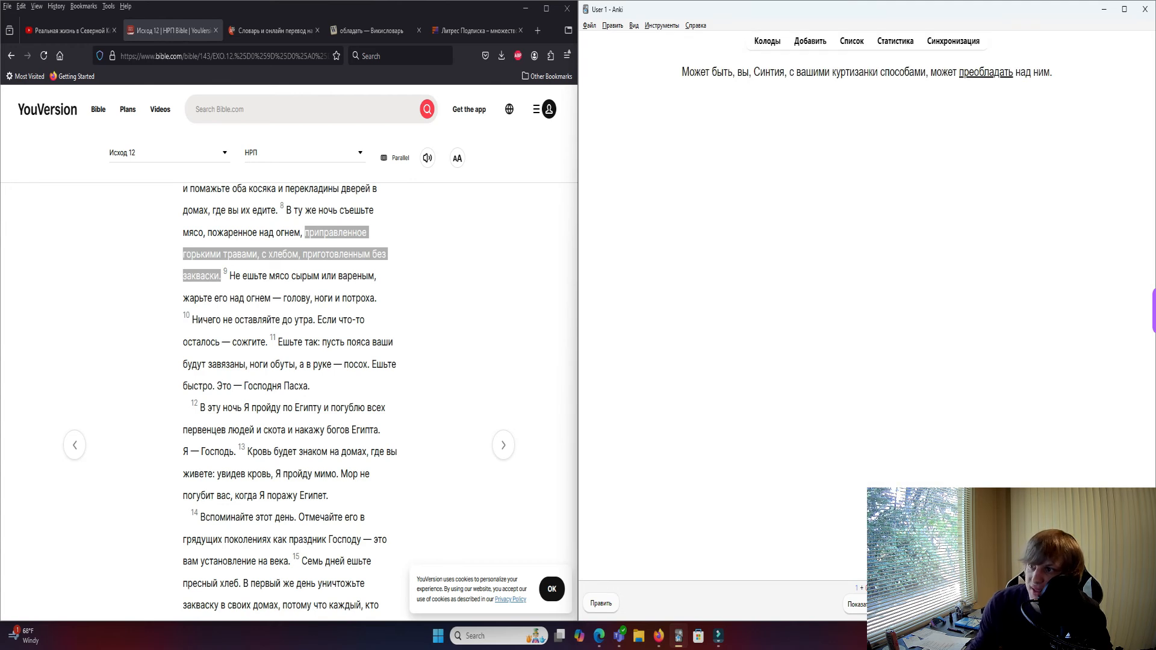
Highlight "преобладать" on its study card, reveal the answer, and rate the card to advance to the next one.
drag(960, 73, 1015, 73)
click(1016, 73)
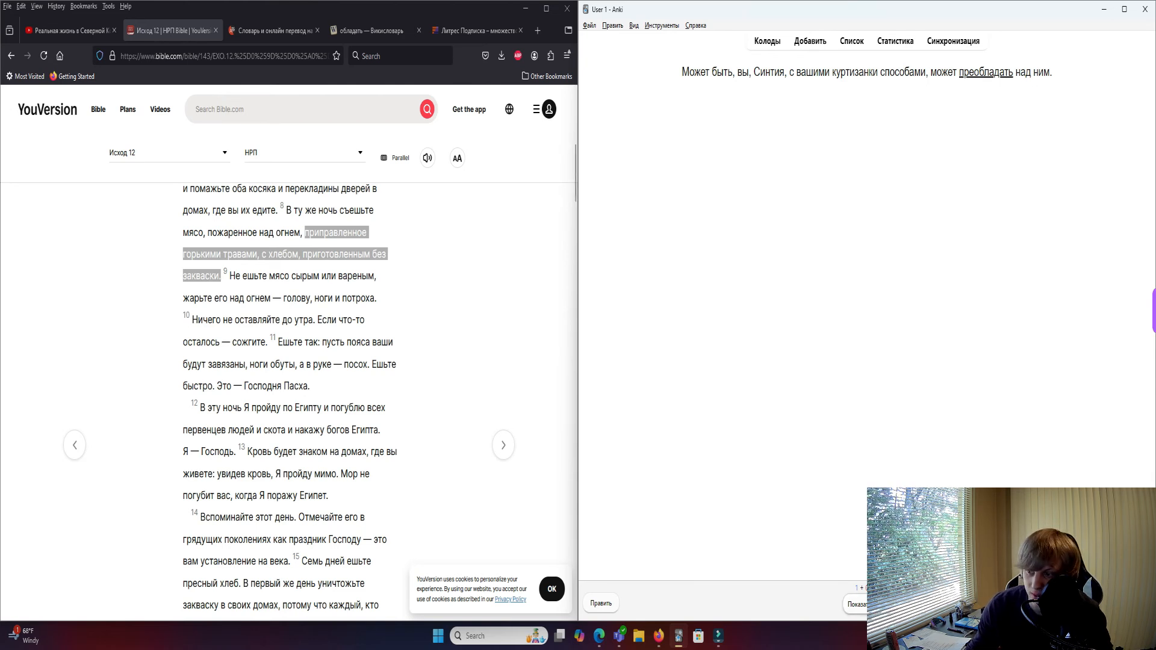
key(space)
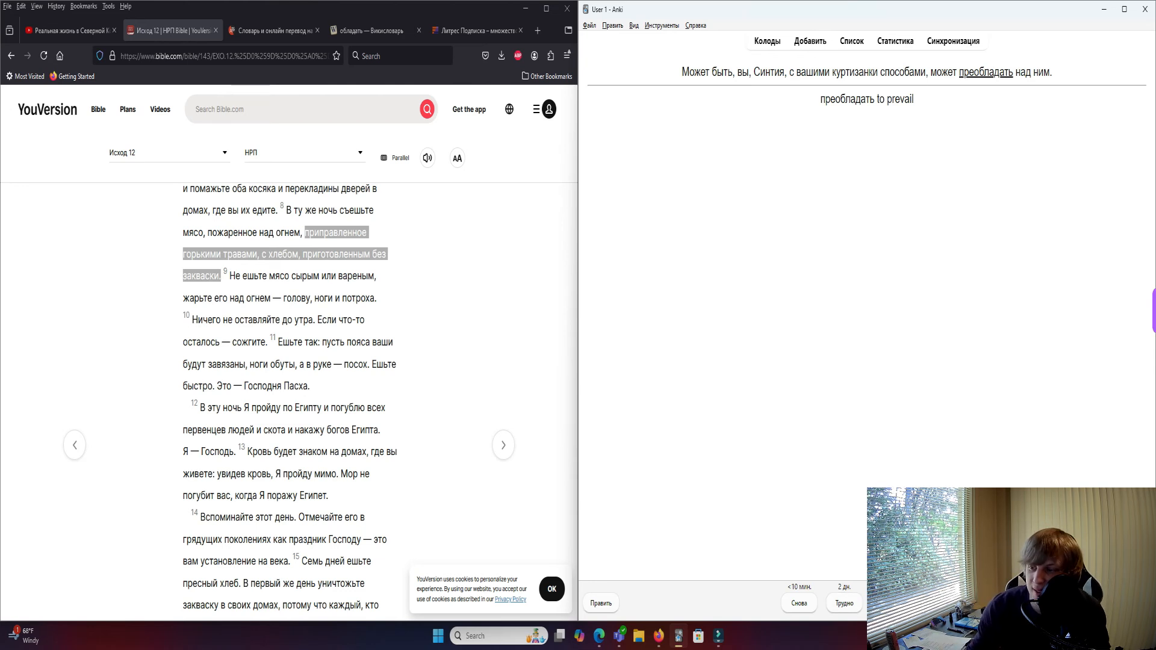
drag(914, 99, 681, 71)
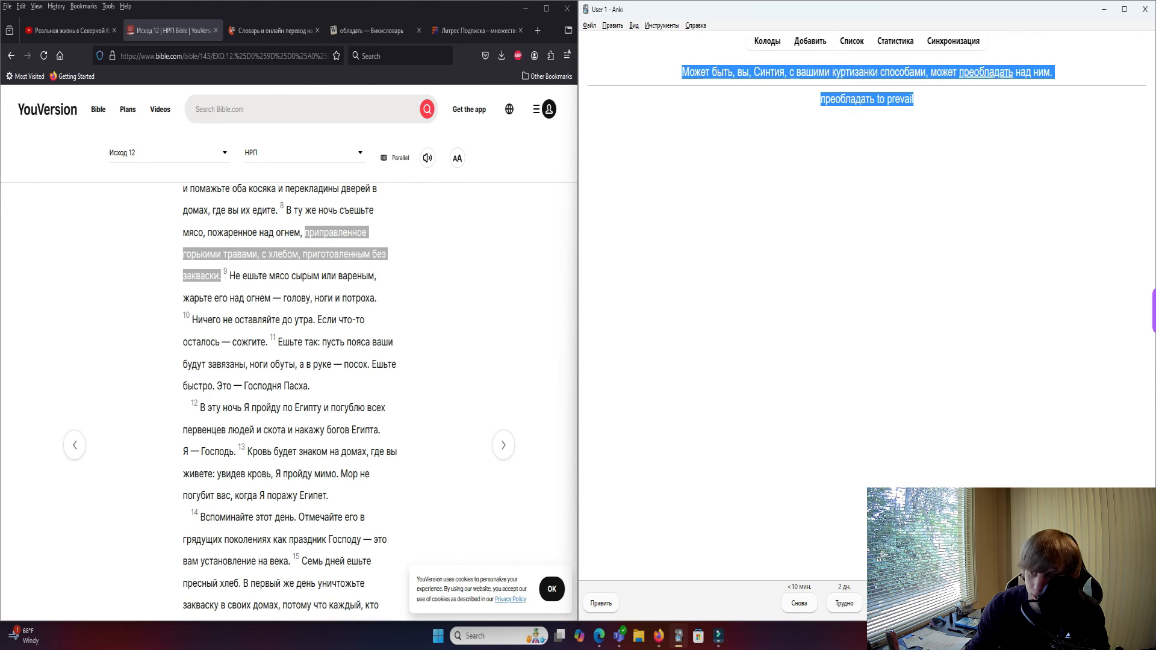
key(space)
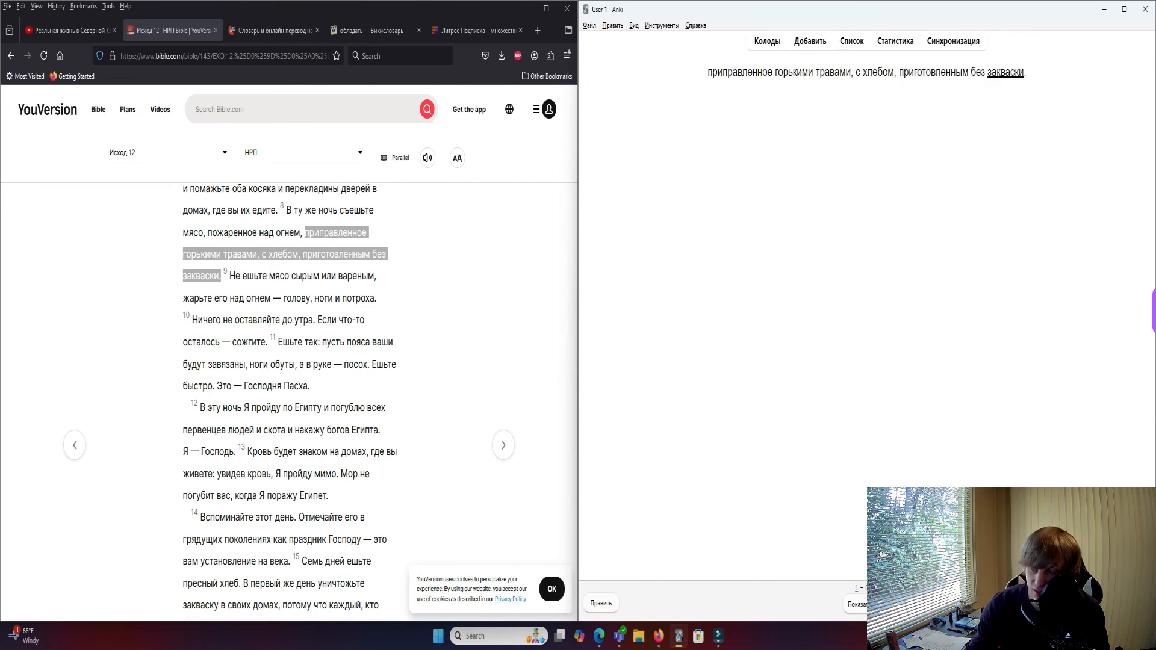
Highlight the question sentence on the "закваски" study card and reveal its answer.
drag(707, 72, 1026, 71)
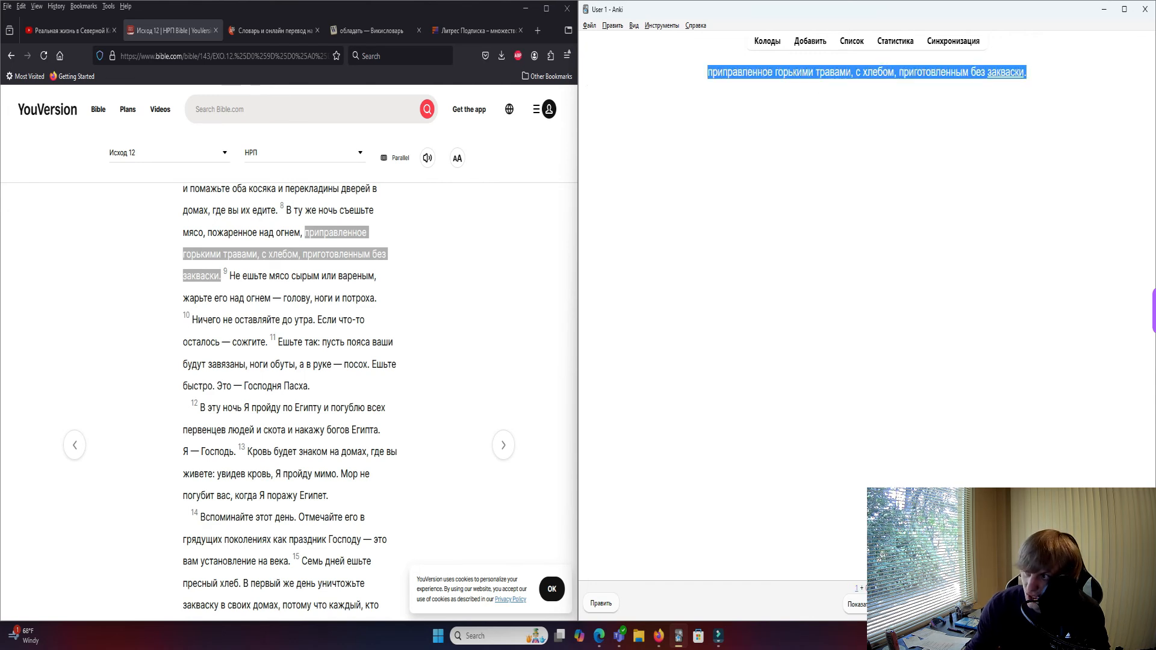
click(1026, 76)
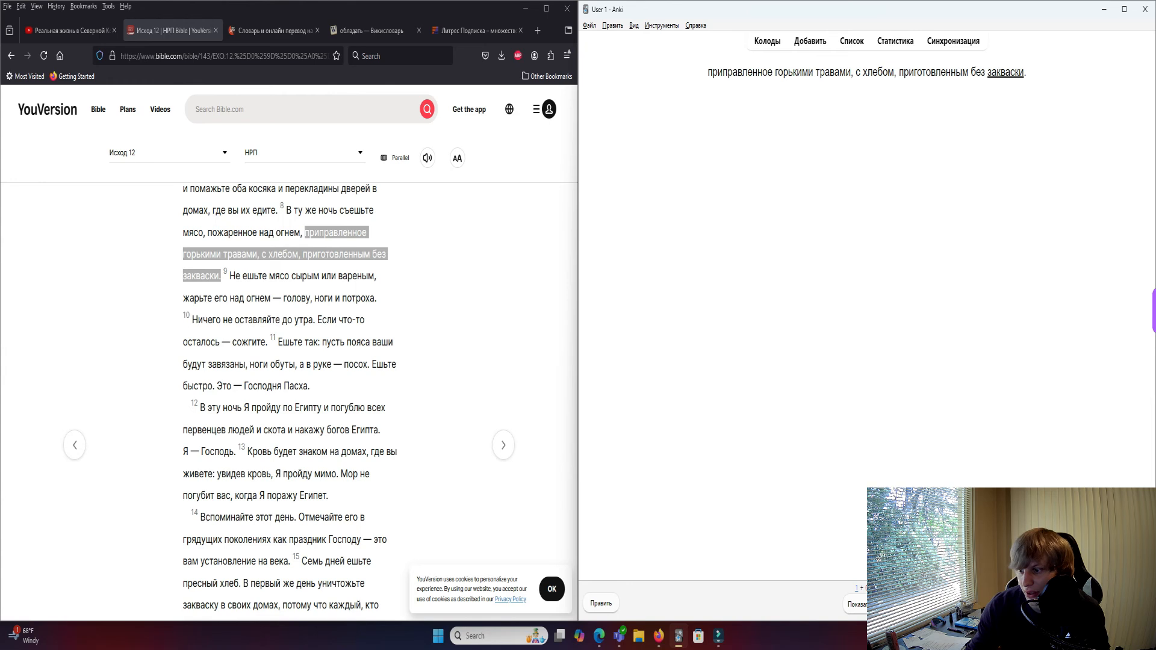
key(space)
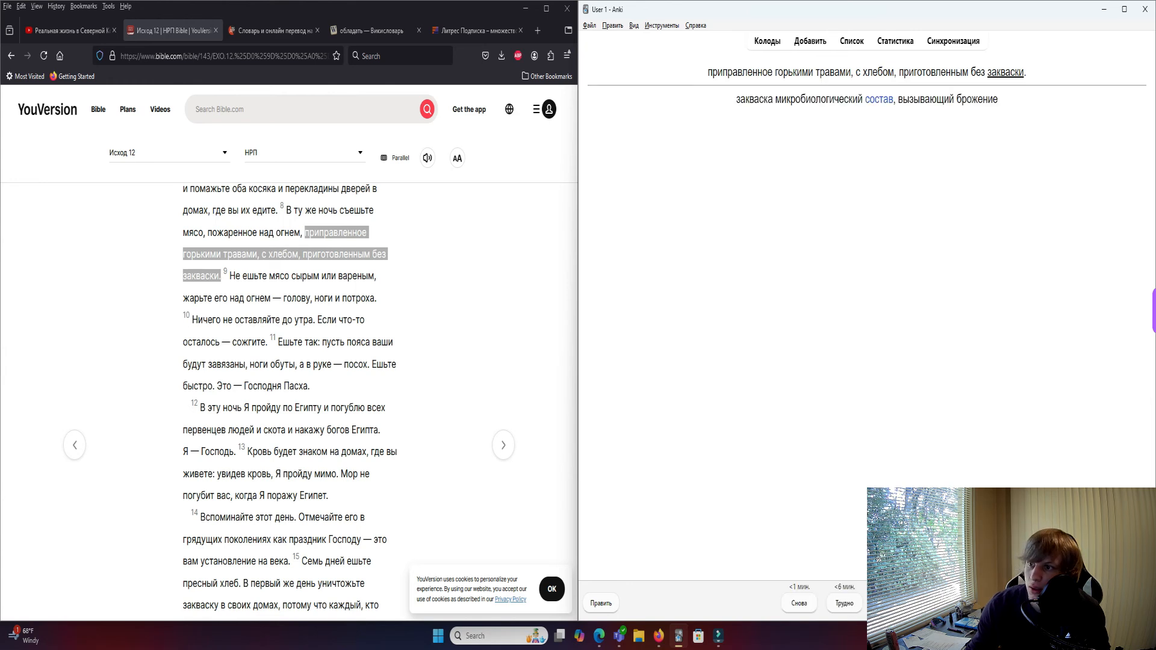
Highlight the Russian definition of "закваска" and rate the card "Снова".
drag(734, 99, 998, 99)
click(998, 103)
mouse_move(774, 100)
mouse_down()
mouse_move(982, 99)
mouse_move(780, 99)
mouse_up()
click(983, 101)
click(780, 99)
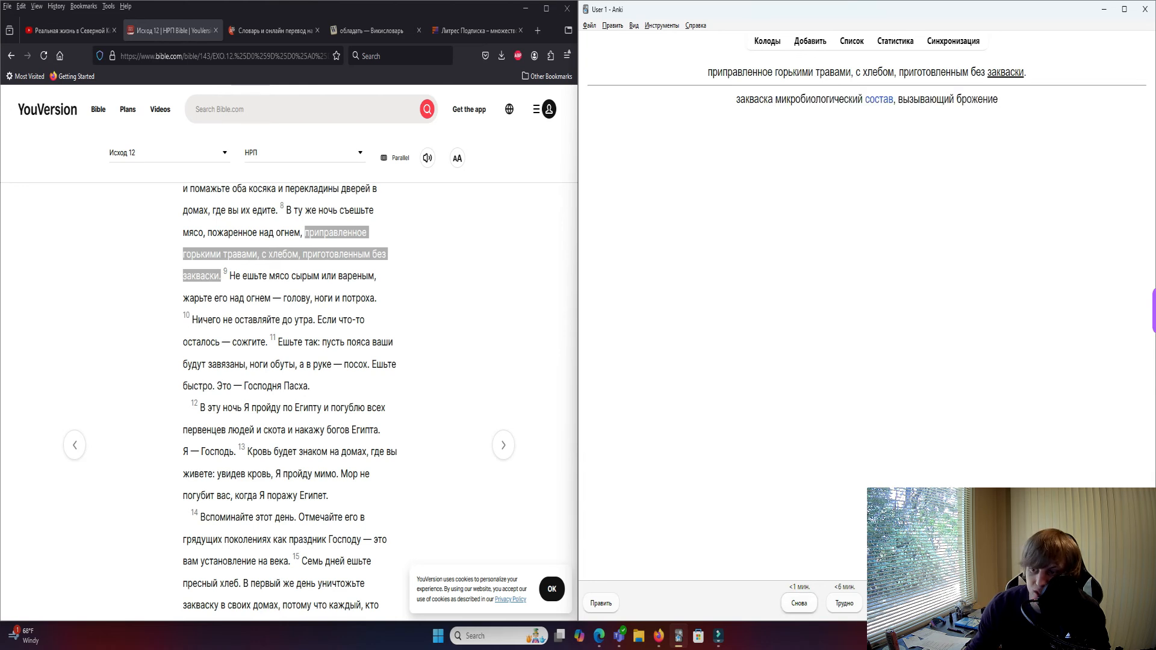
click(799, 602)
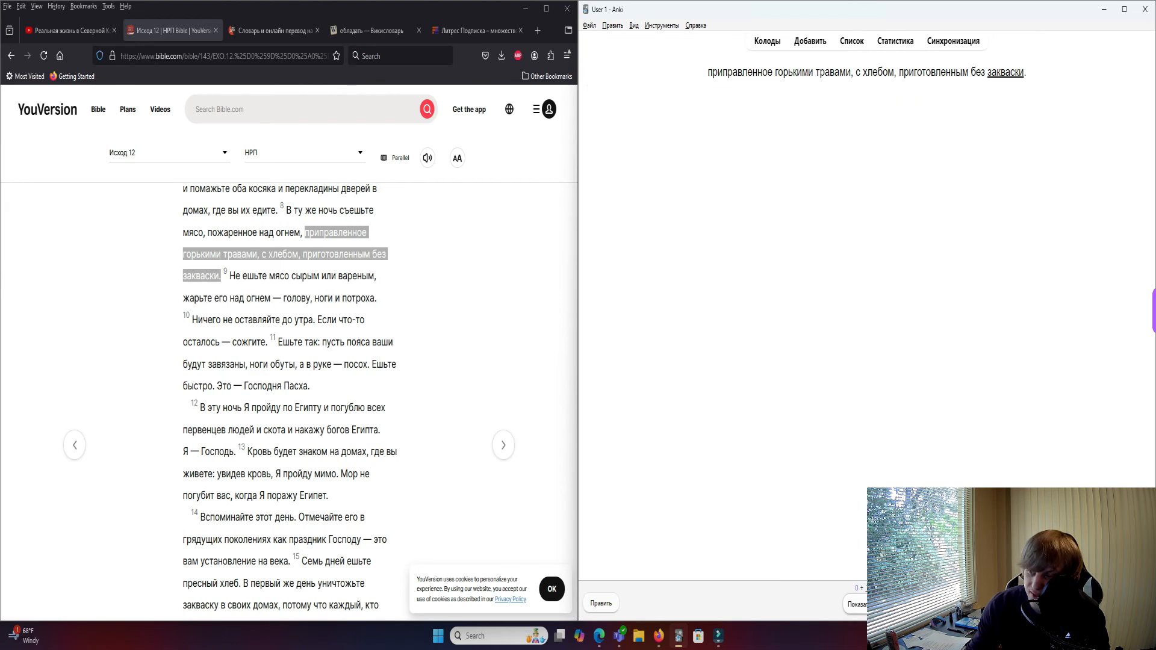
Reveal the repeated "закваски" card's answer, highlight the underlined word, and give a passing rating to finish the study session.
key(space)
key(space)
key(space)
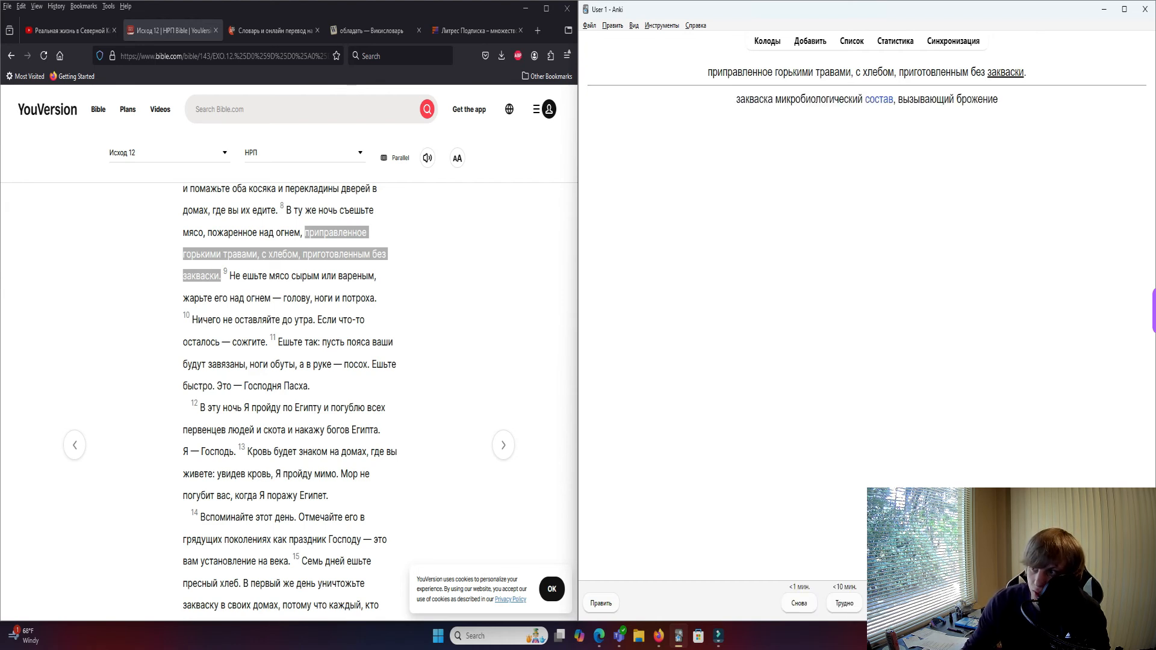
drag(988, 72, 1027, 72)
click(1027, 73)
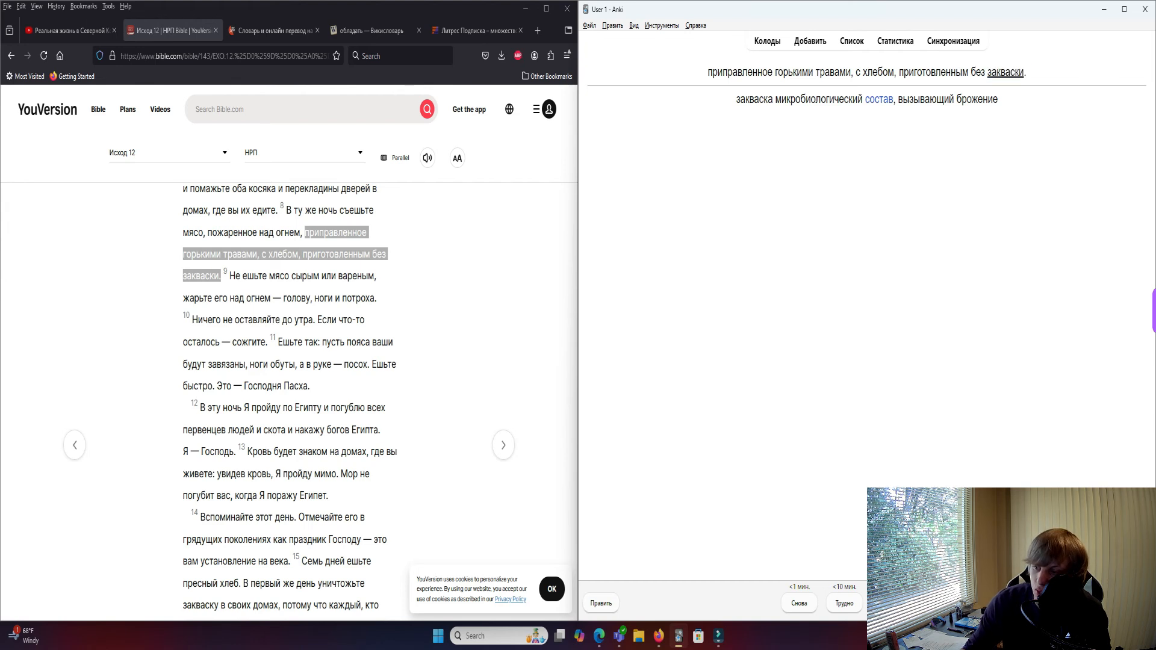
click(889, 603)
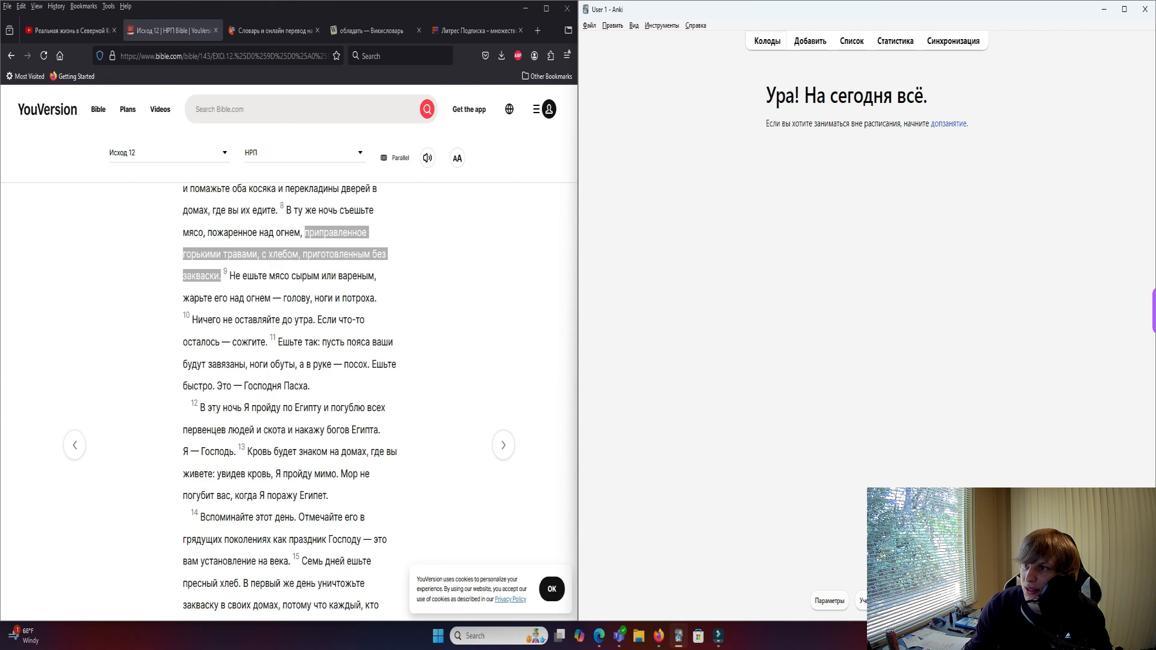
Return to the deck list, open the options of "My deck", examine the settings from daily limits to advanced, and close them.
click(767, 41)
click(981, 123)
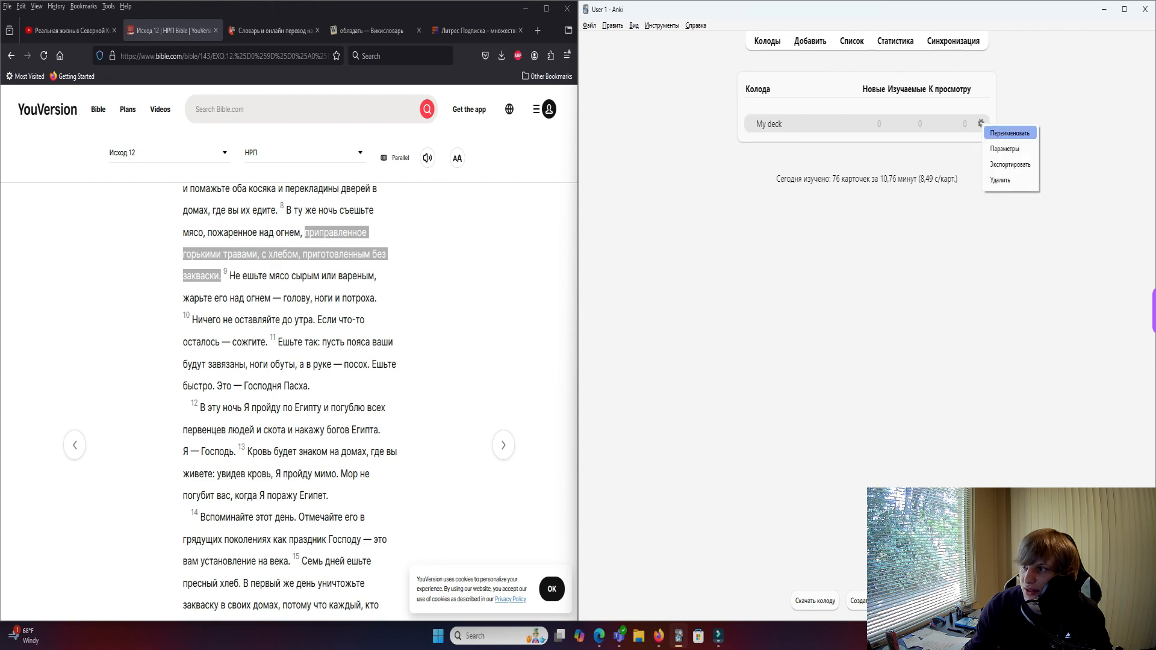
click(1004, 148)
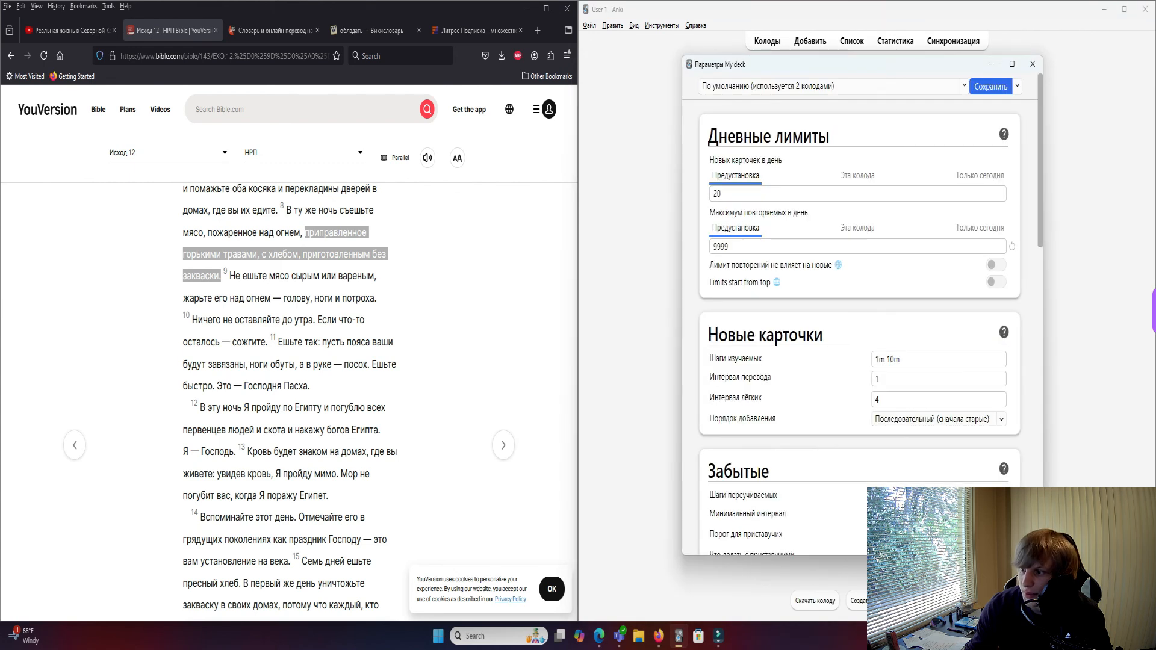
scroll(859, 319, down, 5)
scroll(860, 319, down, 8)
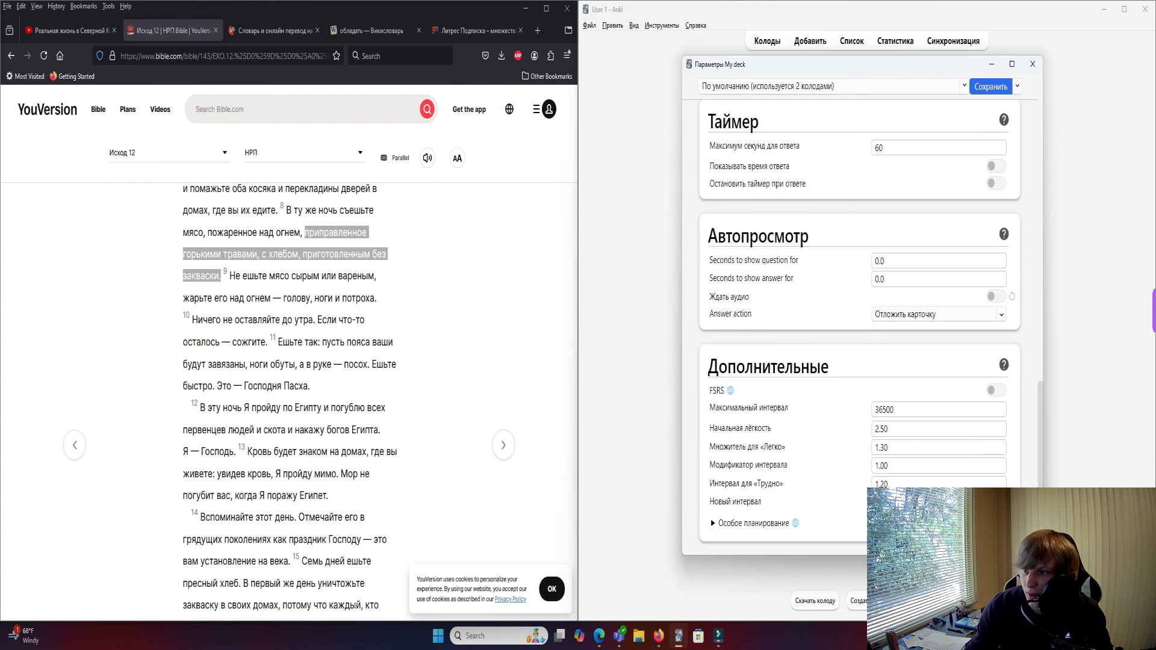
scroll(860, 319, up, 10)
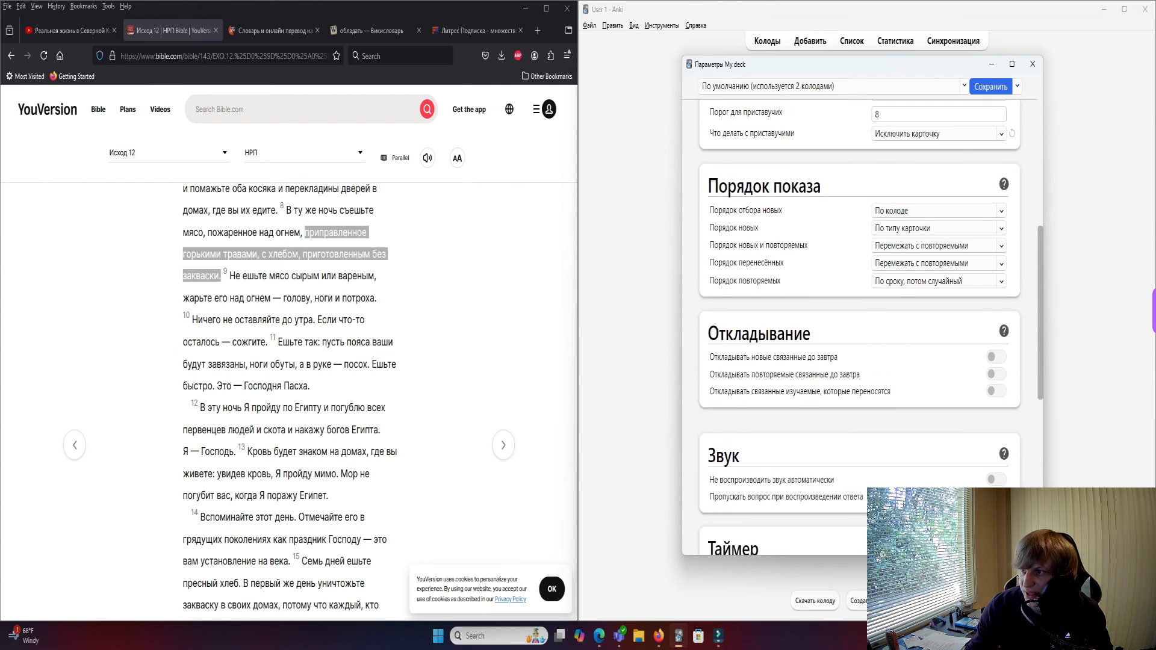
scroll(860, 319, up, 2)
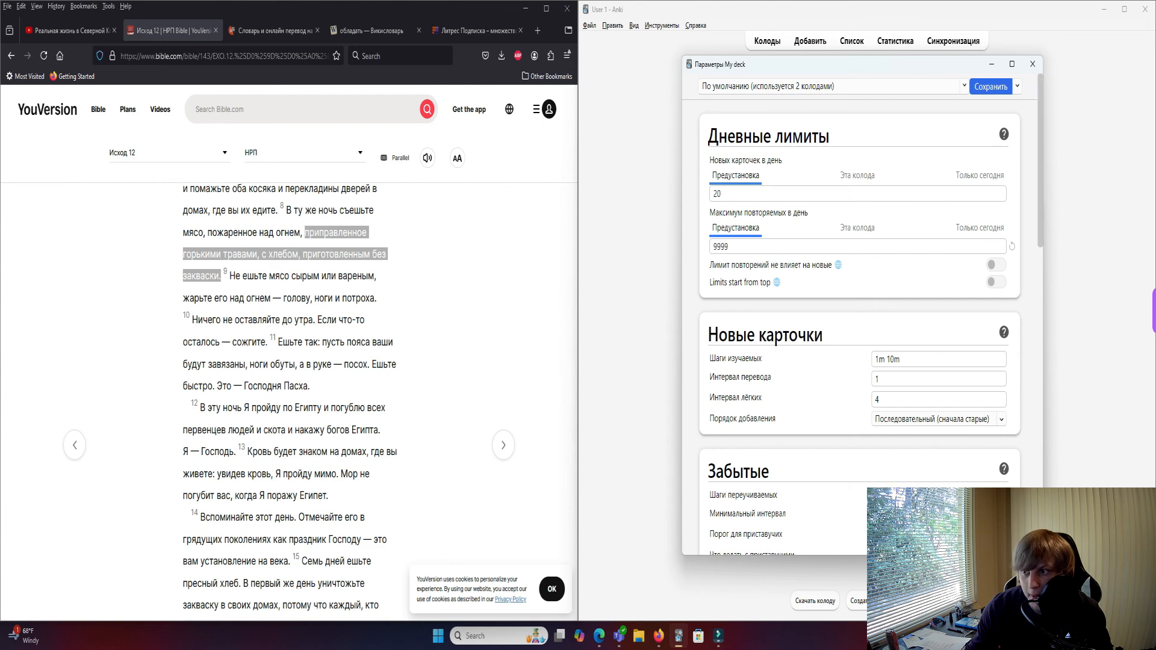
click(1031, 63)
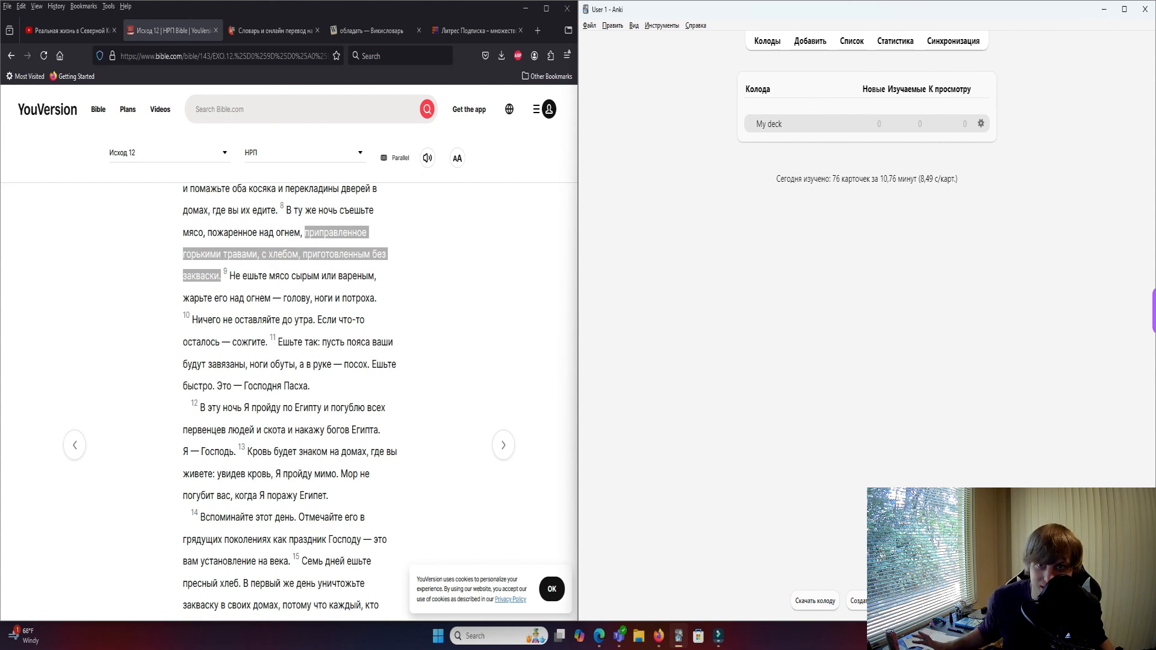
middle_click(339, 295)
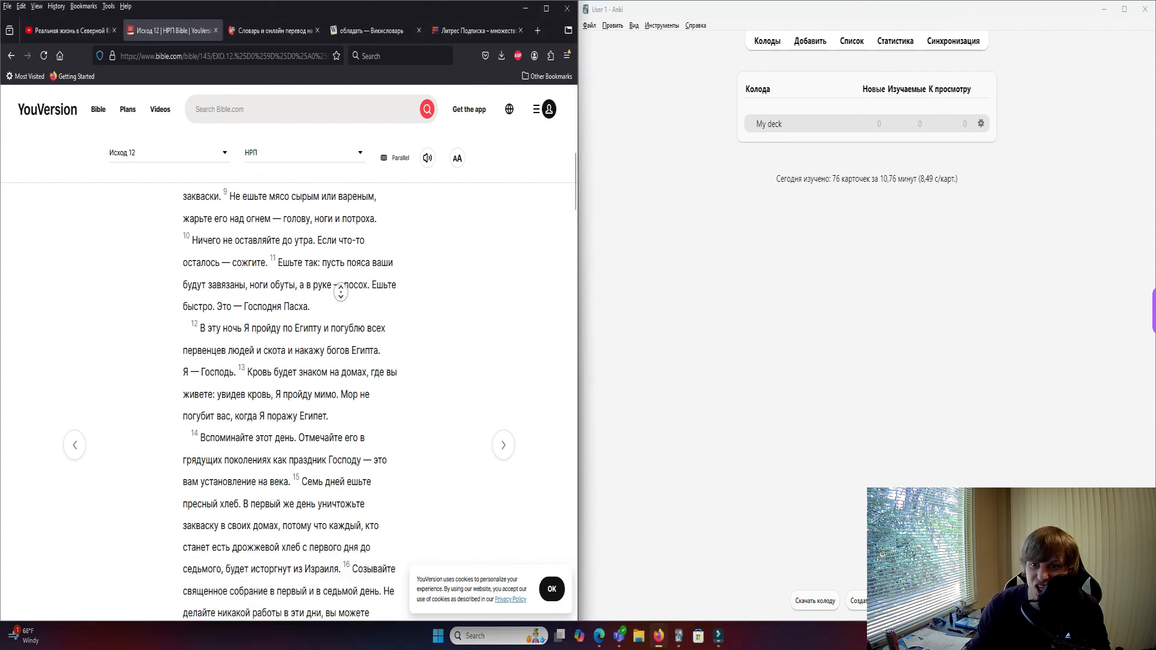
middle_click(460, 421)
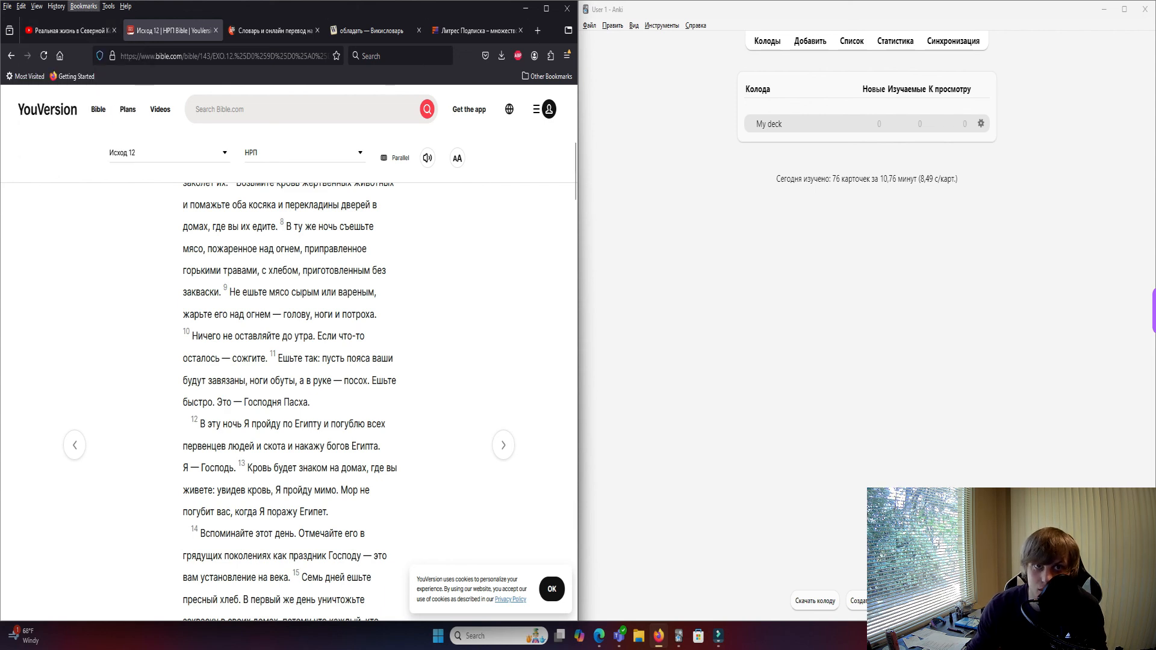
Switch to the North Korea video on YouTube and use its transcript's opening lines to jump to 0:00 and 0:50.
click(66, 30)
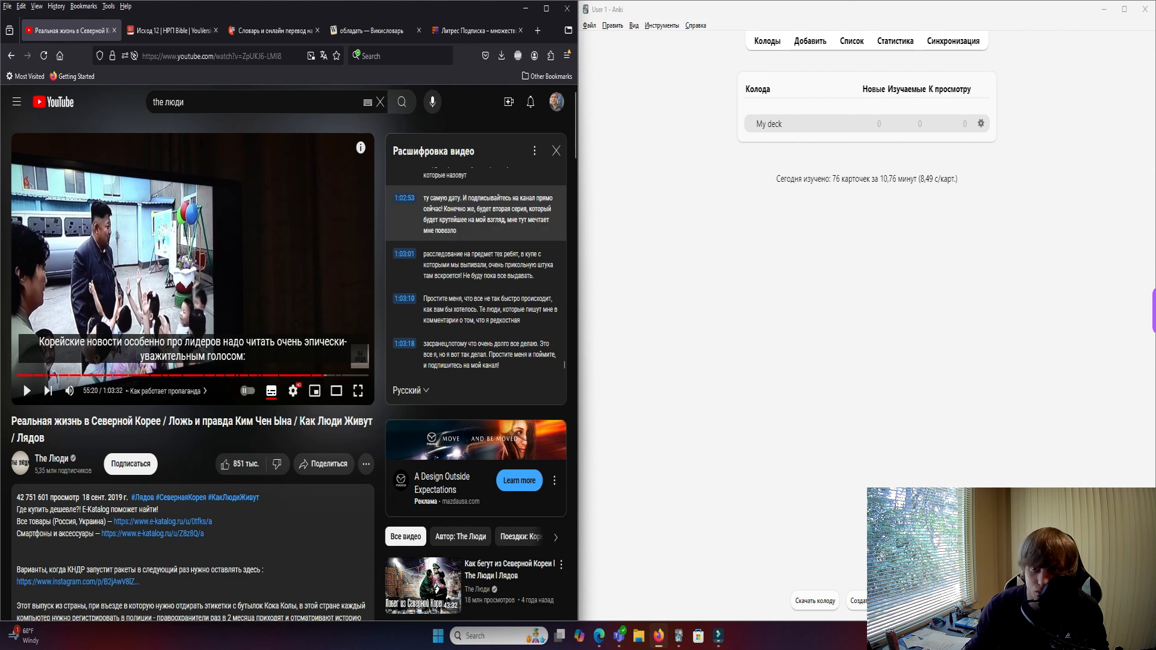
drag(563, 365, 563, 177)
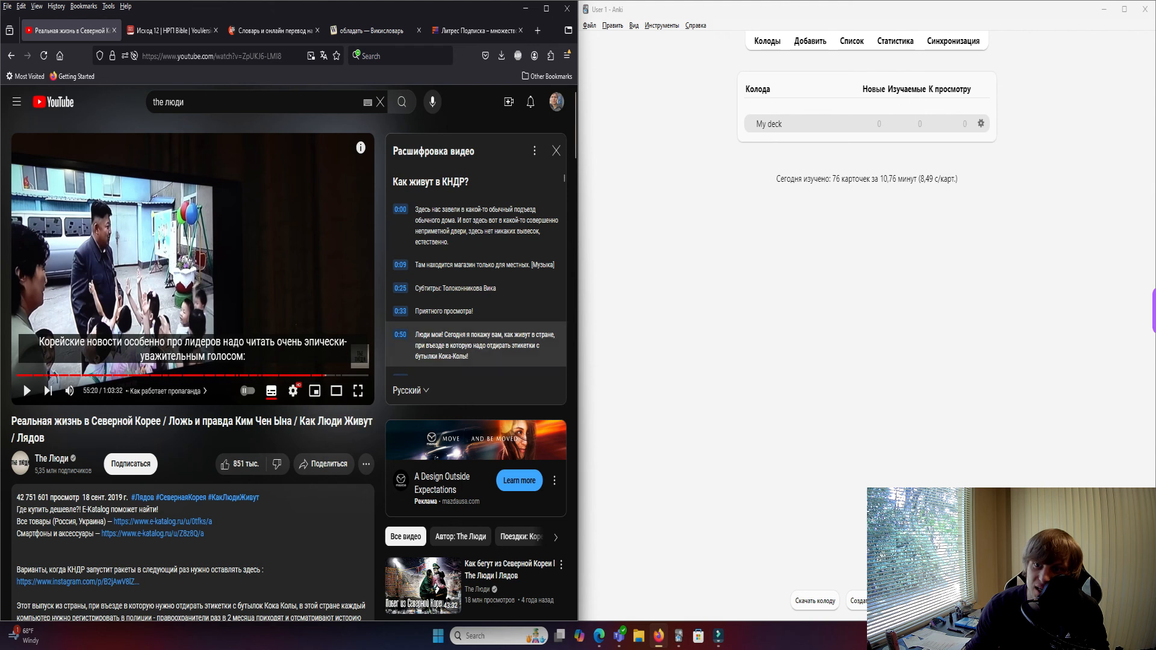
click(473, 226)
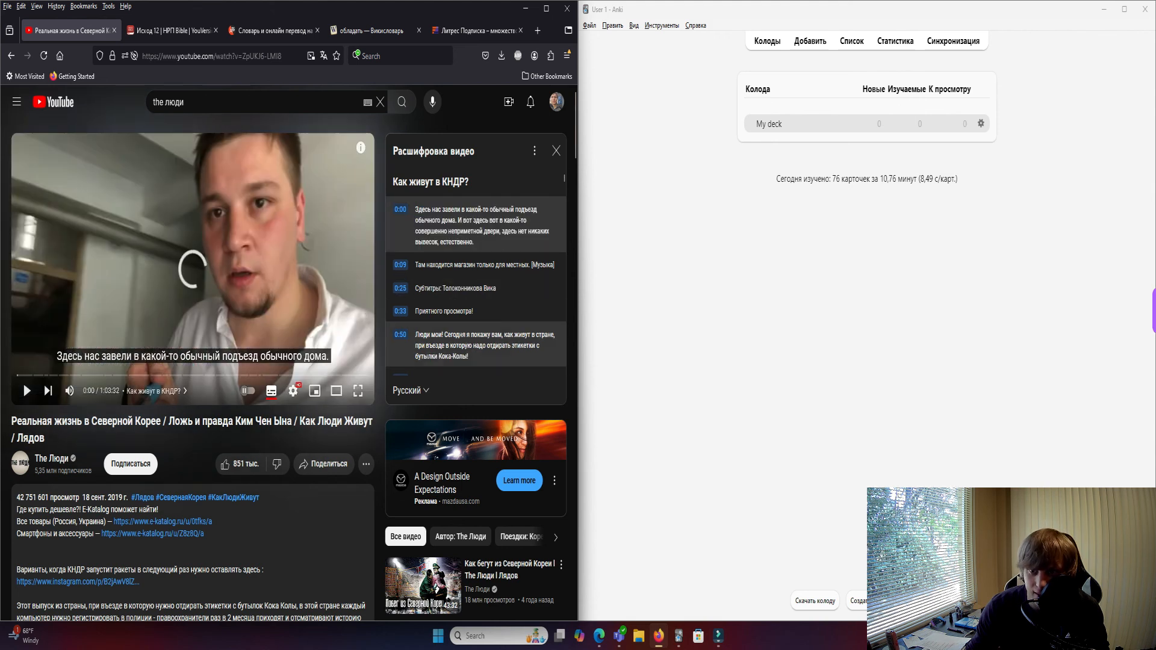
click(472, 345)
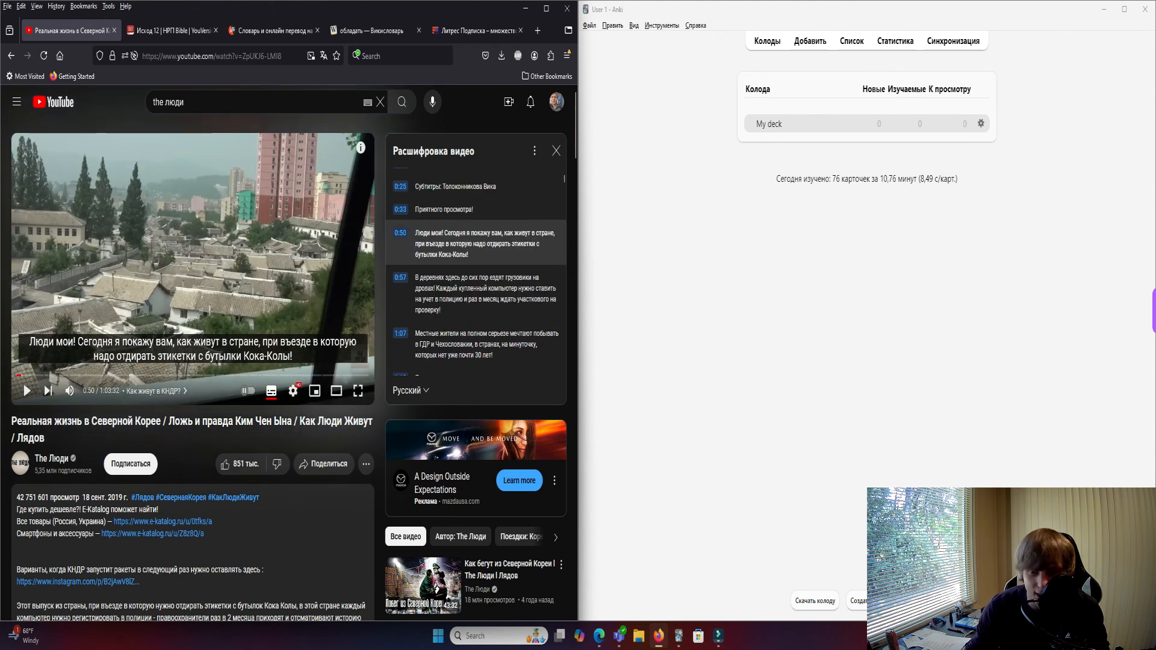